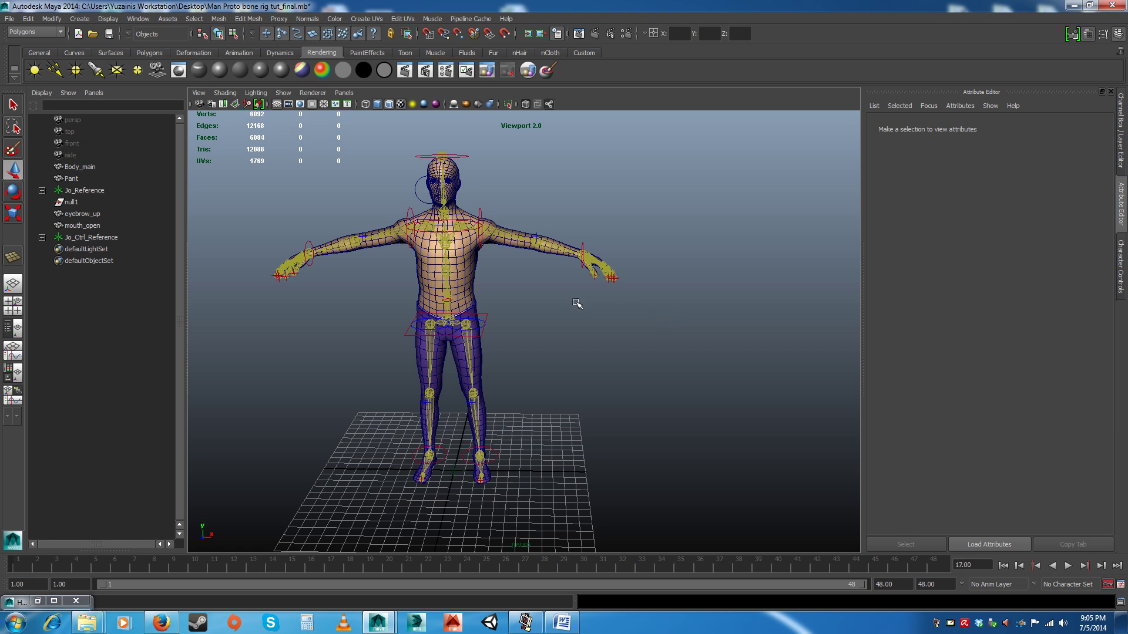
Step: Select the upper spine control joint in the character's chest and show the Character Controls
{"action": "left_click_drag", "start_coordinate": [517, 288], "coordinate": [532, 312], "text": "alt"}
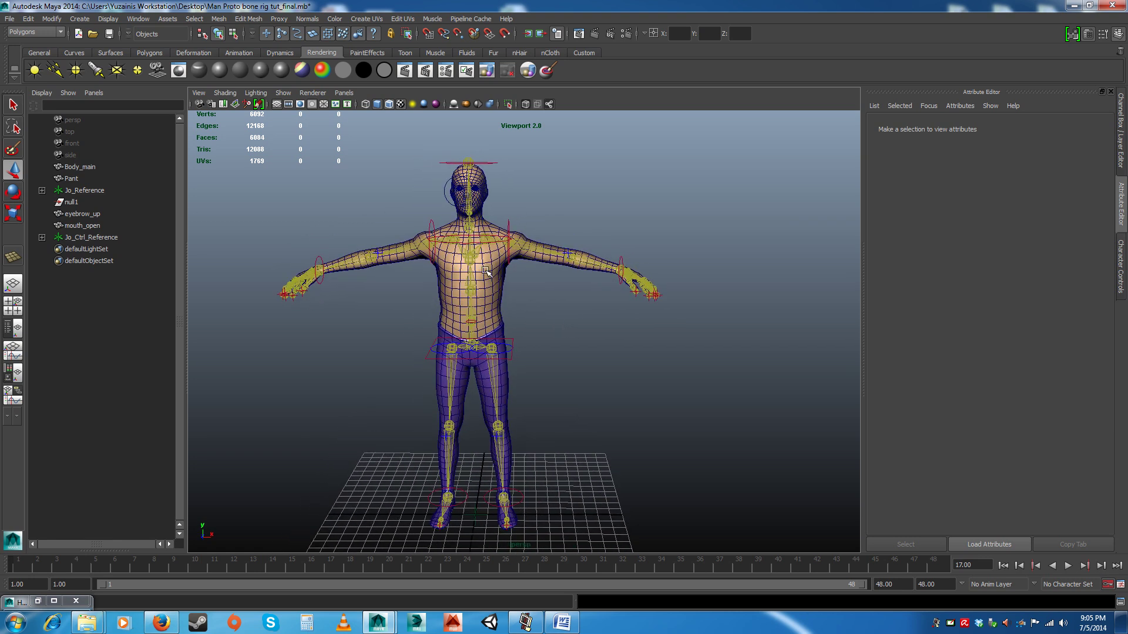
{"action": "left_click", "coordinate": [470, 259]}
{"action": "left_click", "coordinate": [541, 290]}
{"action": "left_click", "coordinate": [471, 259]}
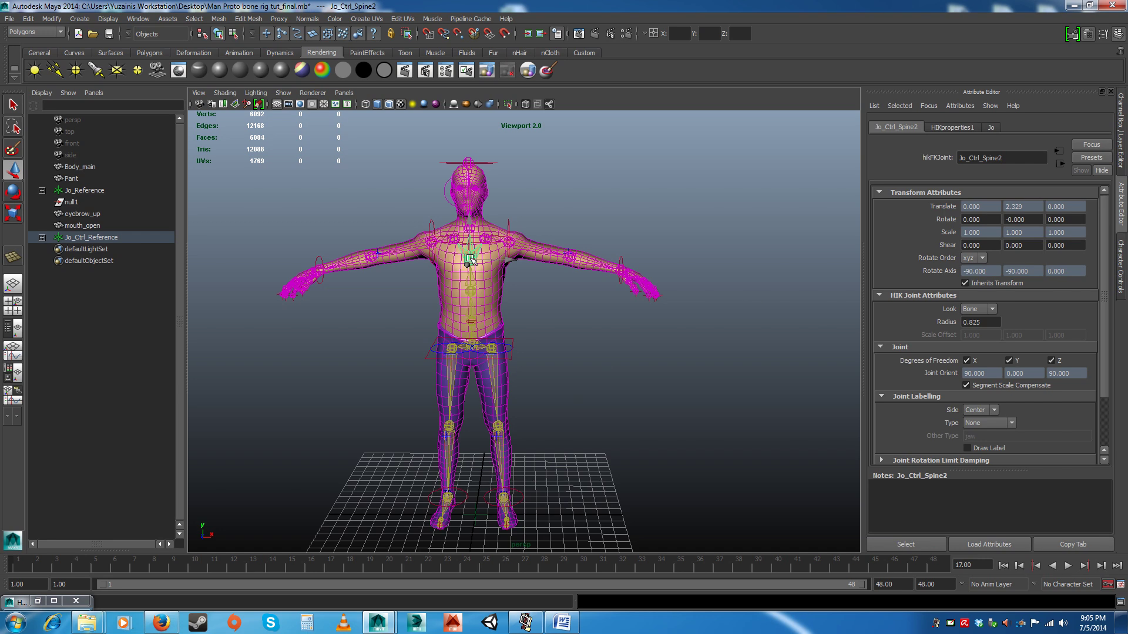
{"action": "left_click", "coordinate": [1119, 264]}
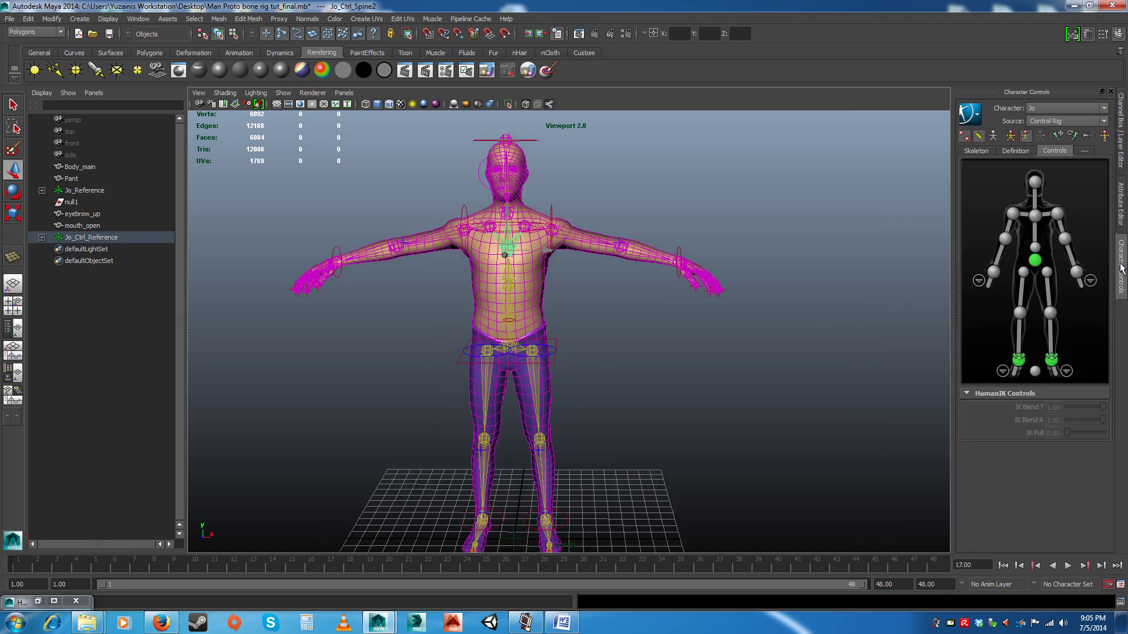
Step: Look up the HumanIK entry among the animation editors, and review the Attribute Editor and the Character Controls' definition and body control views
{"action": "left_click", "coordinate": [138, 20]}
{"action": "mouse_move", "coordinate": [173, 51]}
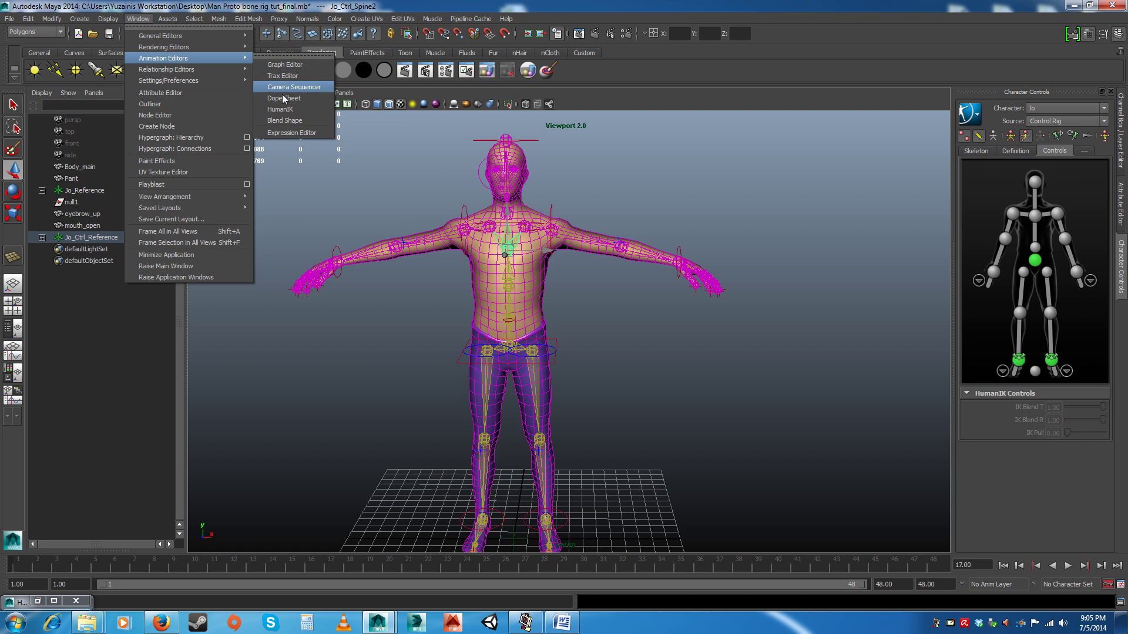
{"action": "left_click", "coordinate": [1043, 468]}
{"action": "left_click", "coordinate": [1123, 256]}
{"action": "left_click", "coordinate": [1123, 218]}
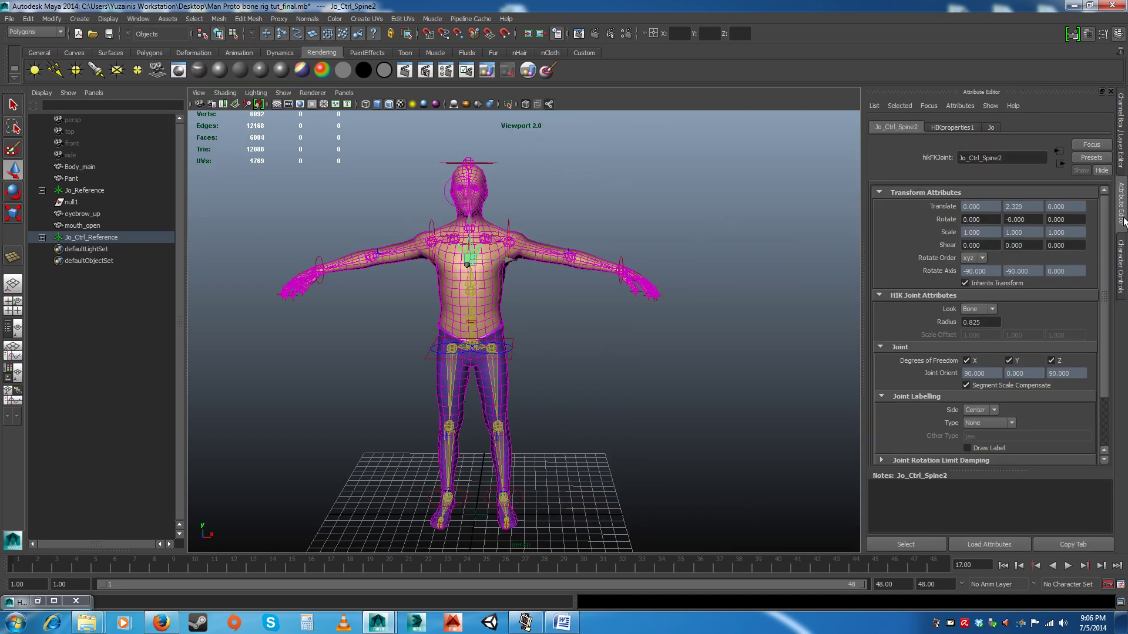
{"action": "left_click", "coordinate": [1121, 262]}
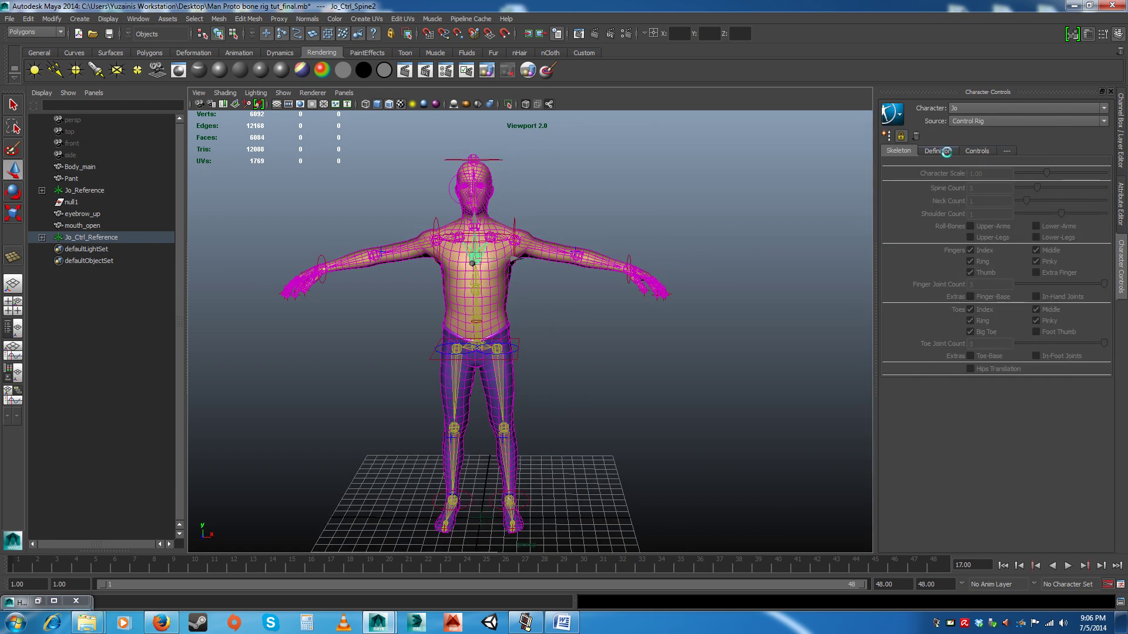
{"action": "left_click", "coordinate": [952, 152]}
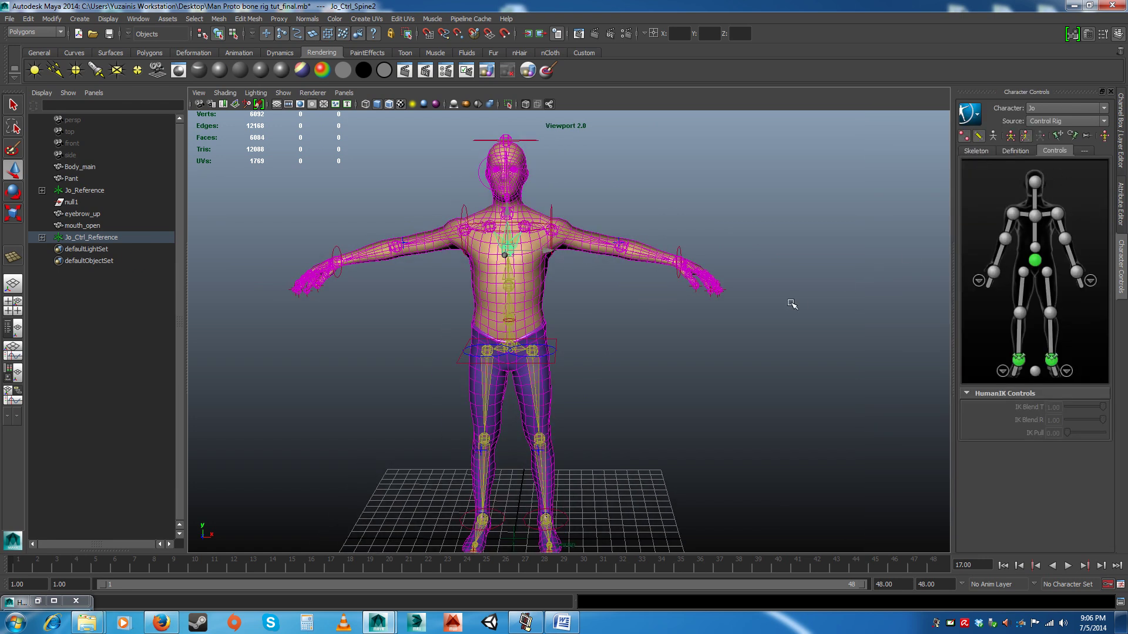
{"action": "left_click", "coordinate": [976, 151]}
{"action": "left_click", "coordinate": [978, 151]}
Step: Examine the character's body mesh, its upper spine control joint and the full rig from several angles
{"action": "left_click", "coordinate": [627, 298]}
{"action": "mouse_move", "coordinate": [599, 305]}
{"action": "left_mouse_down", "text": "alt"}
{"action": "mouse_move", "coordinate": [589, 319]}
{"action": "mouse_move", "coordinate": [576, 284]}
{"action": "mouse_move", "coordinate": [595, 303]}
{"action": "left_mouse_up", "text": "alt"}
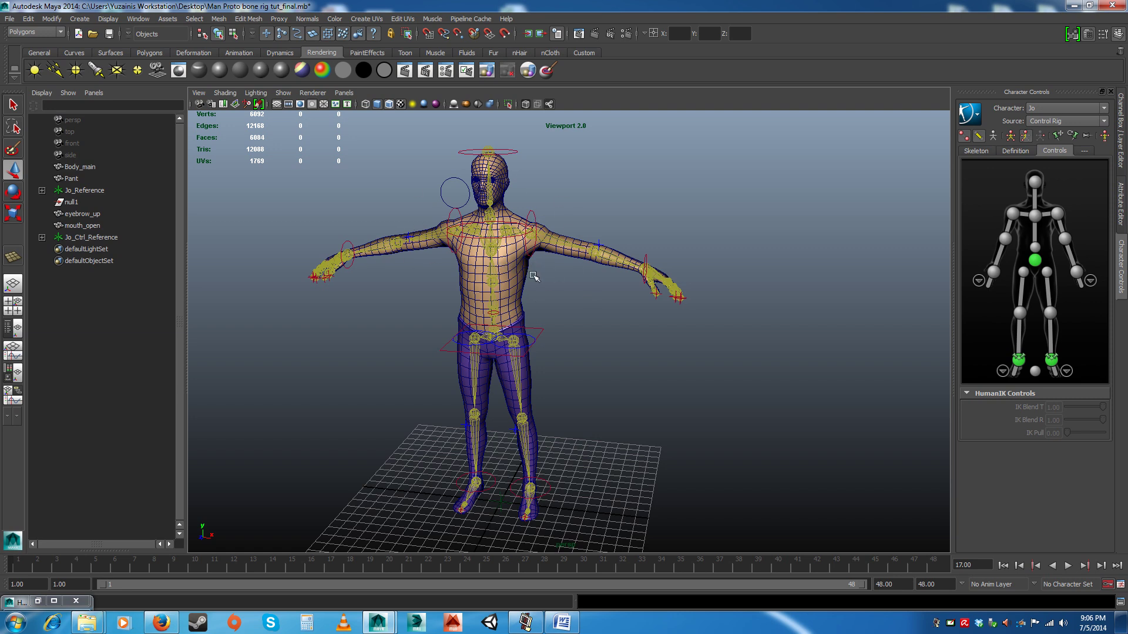
{"action": "left_click", "coordinate": [507, 274]}
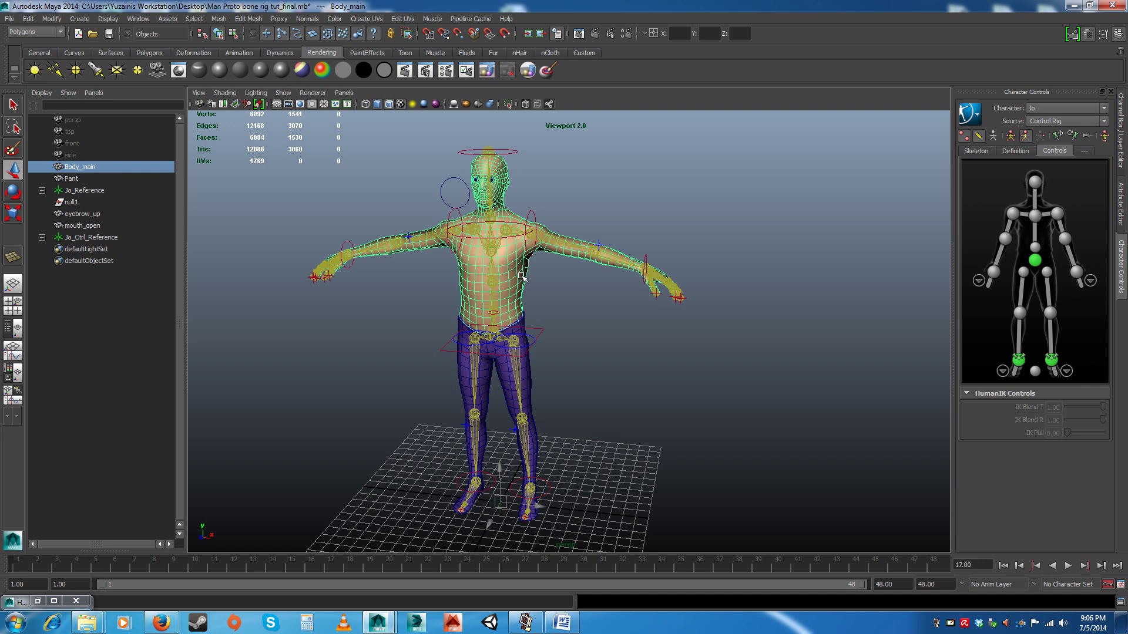
{"action": "left_click", "coordinate": [576, 298]}
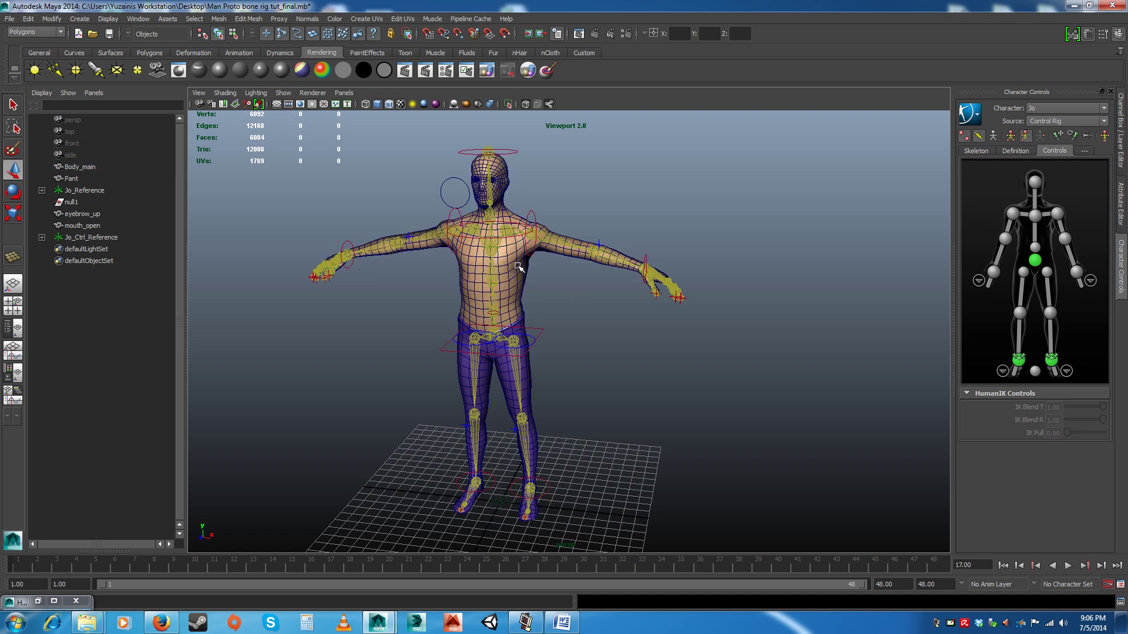
{"action": "left_click", "coordinate": [531, 272]}
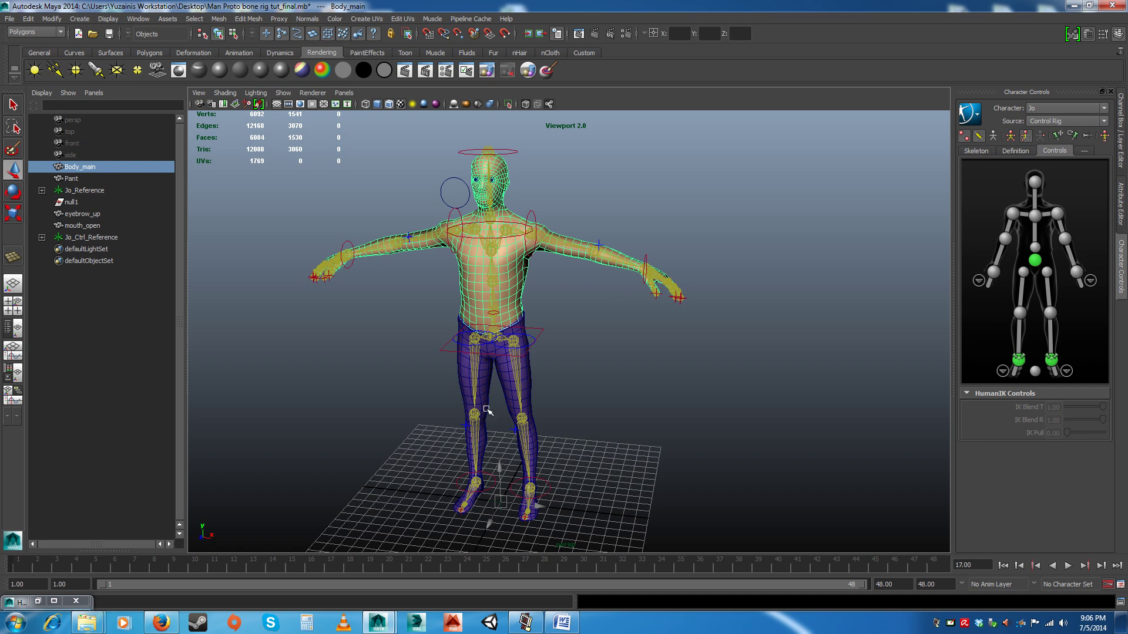
{"action": "left_click_drag", "start_coordinate": [576, 391], "coordinate": [595, 383], "text": "alt"}
{"action": "left_click", "coordinate": [575, 333]}
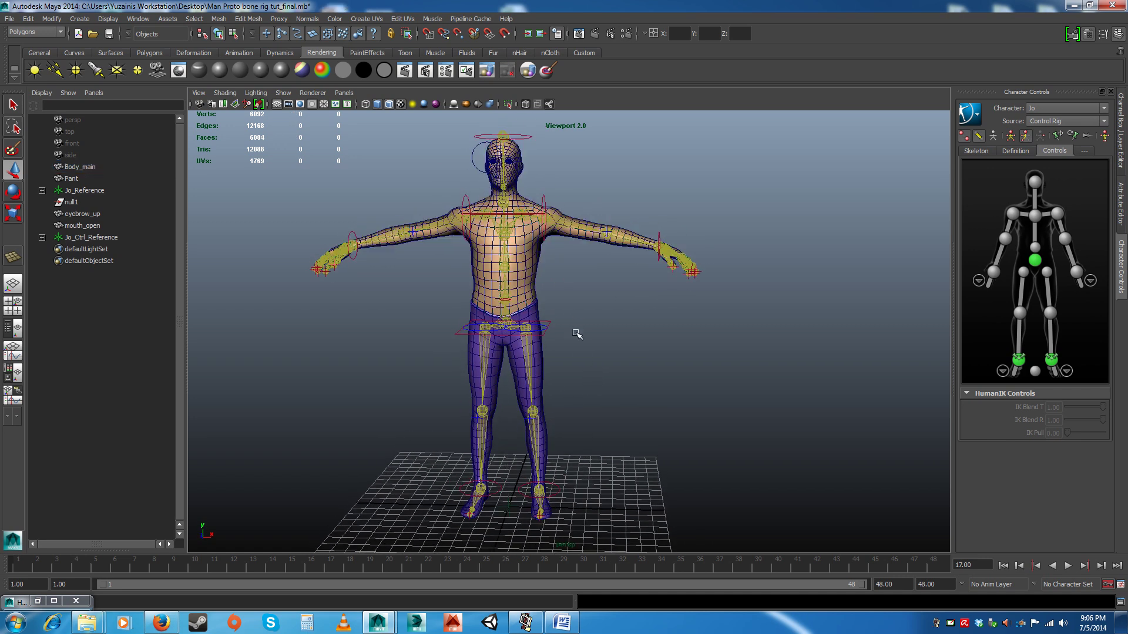
{"action": "left_click_drag", "start_coordinate": [577, 333], "coordinate": [577, 301], "text": "alt"}
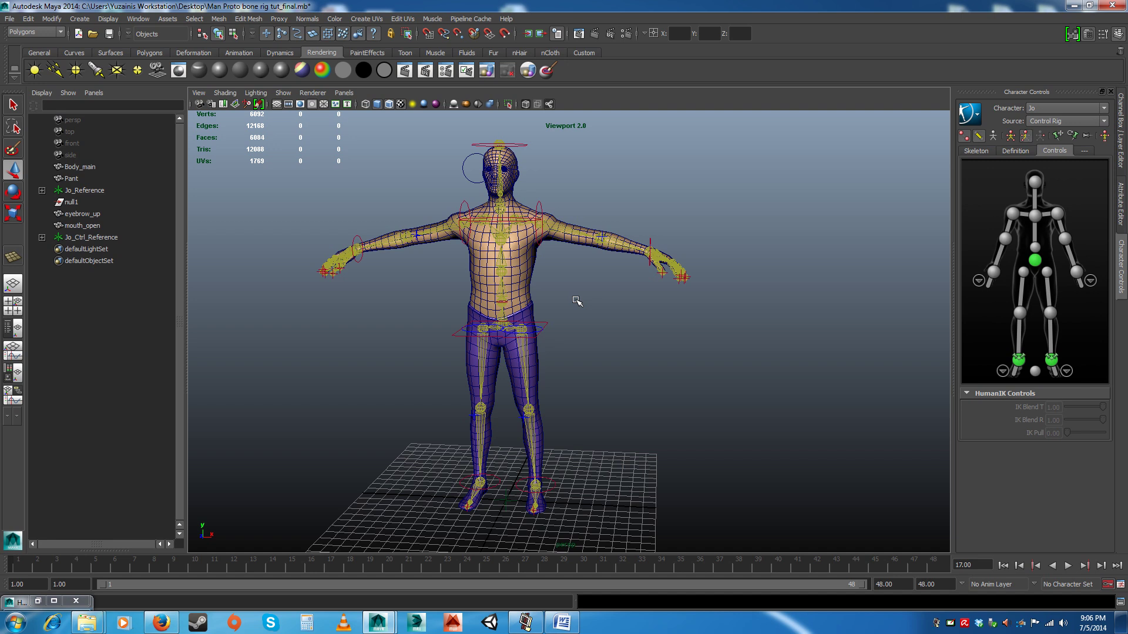
{"action": "left_click", "coordinate": [500, 240]}
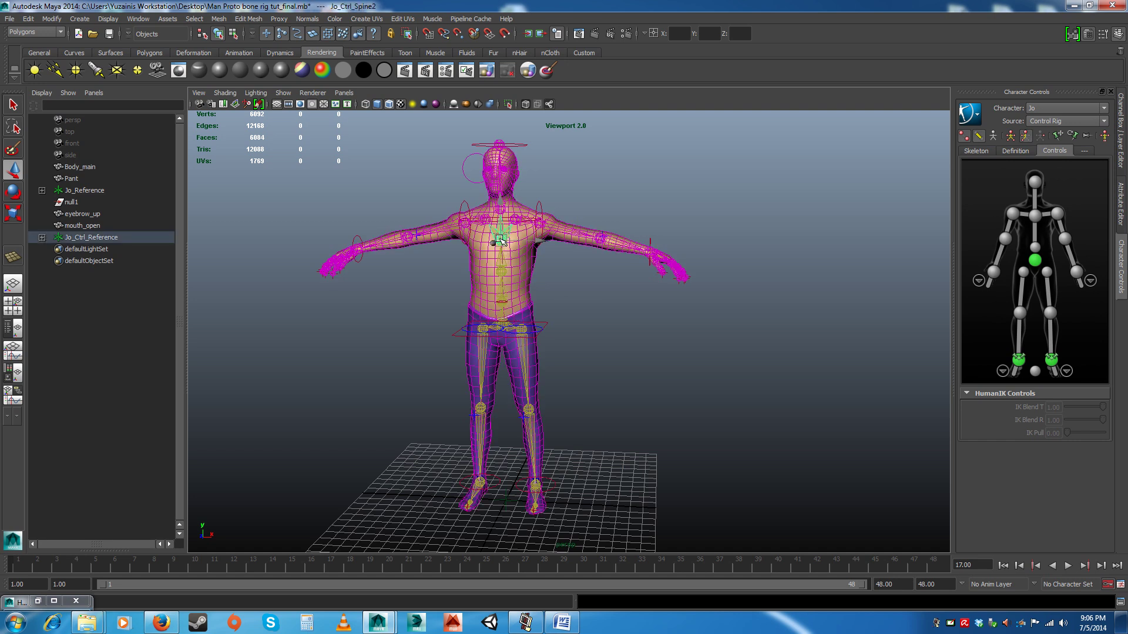
{"action": "left_click", "coordinate": [606, 319]}
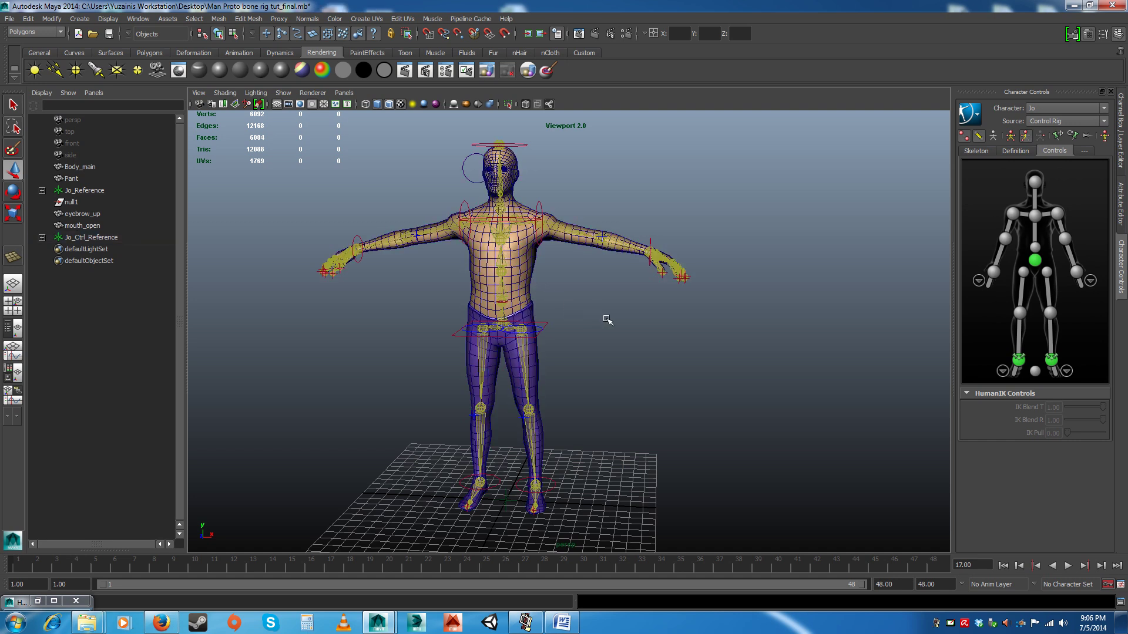
{"action": "scroll", "coordinate": [602, 341], "scroll_direction": "down", "scroll_amount": 3}
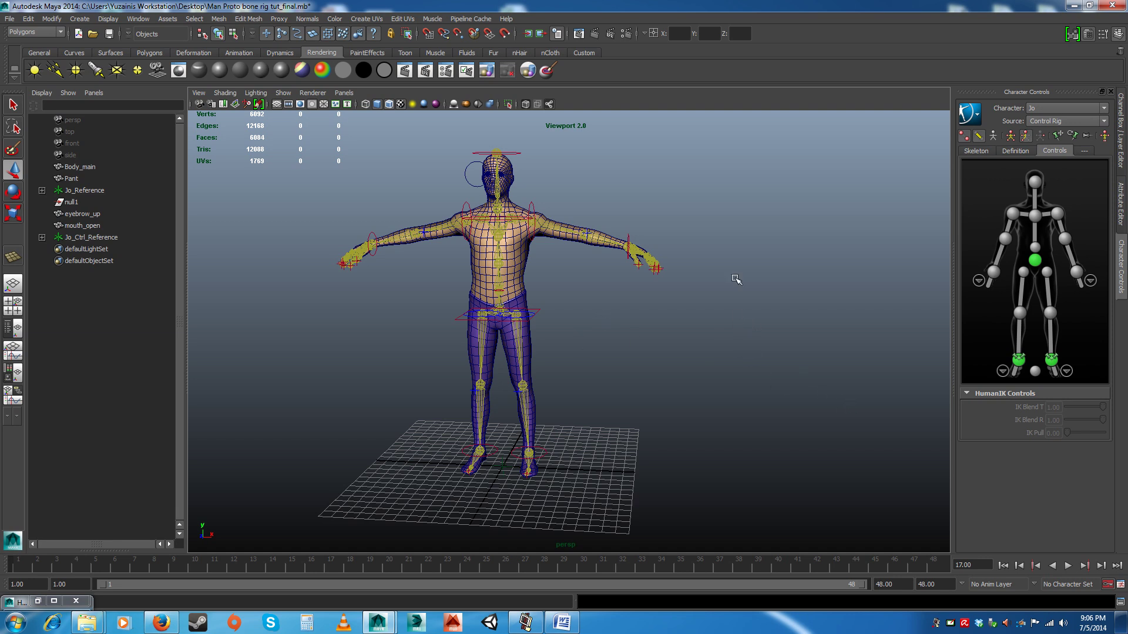
{"action": "scroll", "coordinate": [589, 317], "scroll_direction": "up", "scroll_amount": 3}
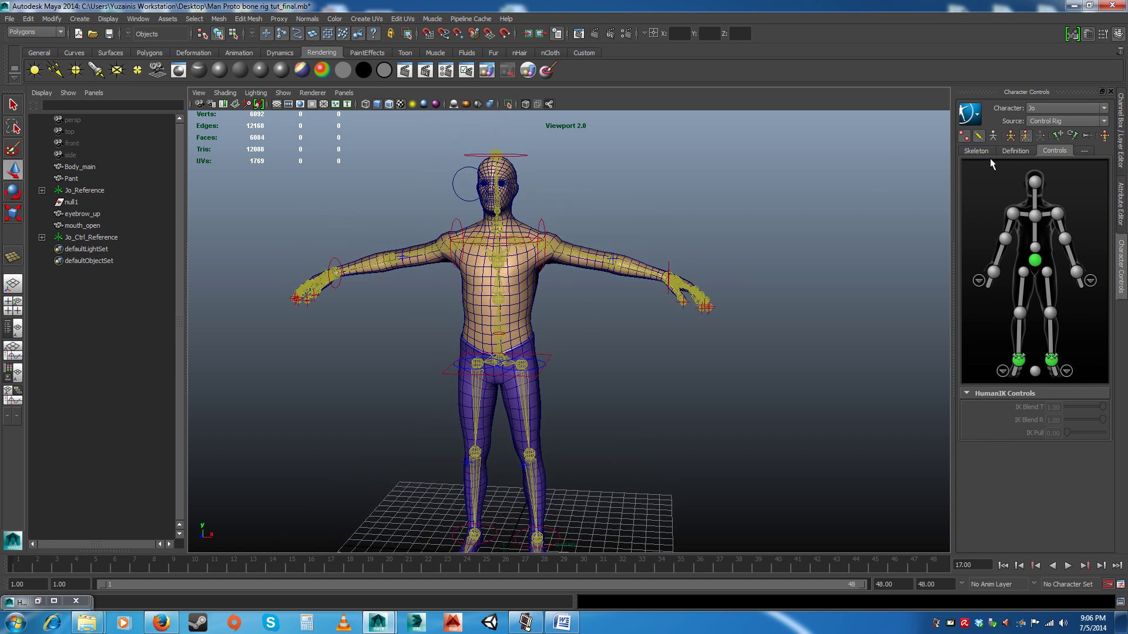
Step: Toggle the rig's IK effectors and FK skeleton off and on again to compare the two control types
{"action": "left_click", "coordinate": [966, 137]}
{"action": "left_click", "coordinate": [966, 136]}
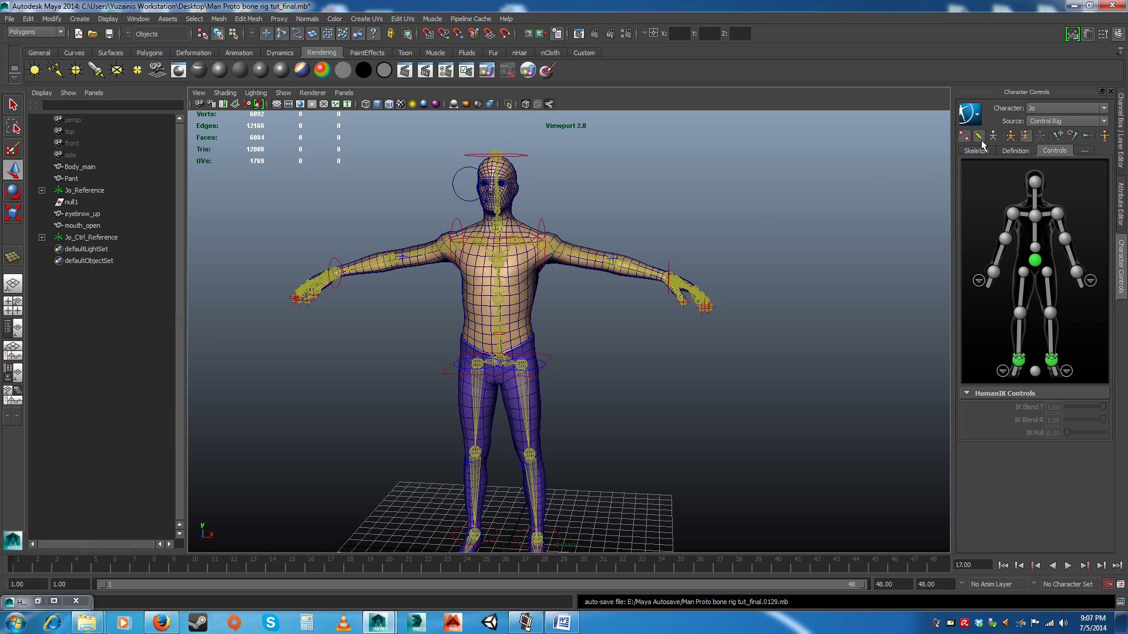
{"action": "left_click", "coordinate": [979, 137]}
{"action": "left_click", "coordinate": [978, 137]}
{"action": "left_click", "coordinate": [978, 137]}
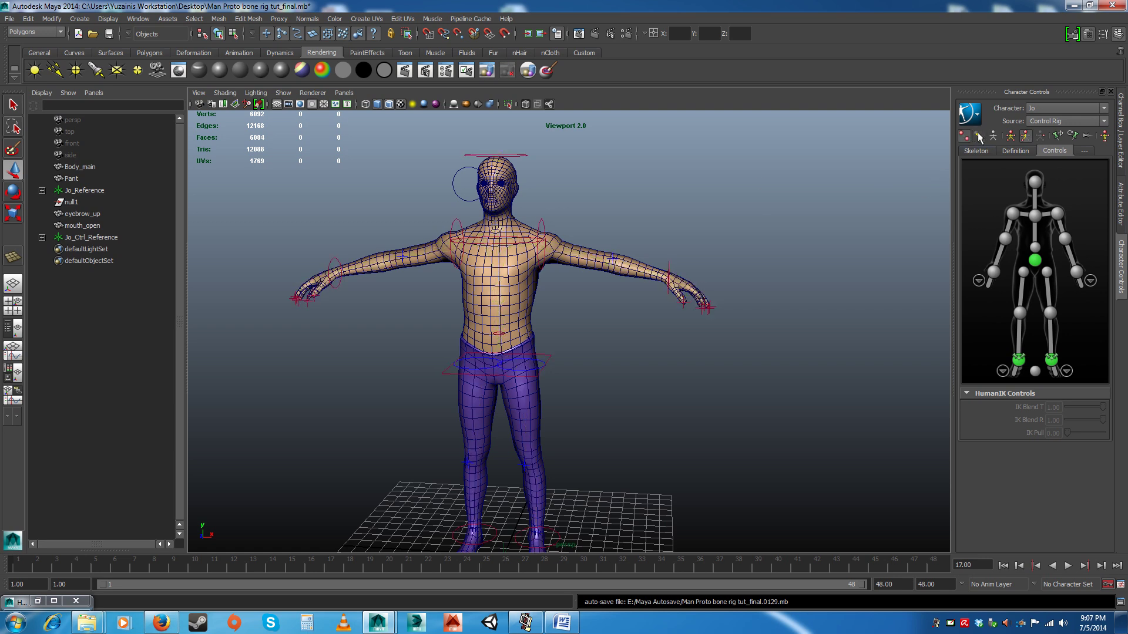
{"action": "left_click", "coordinate": [979, 137]}
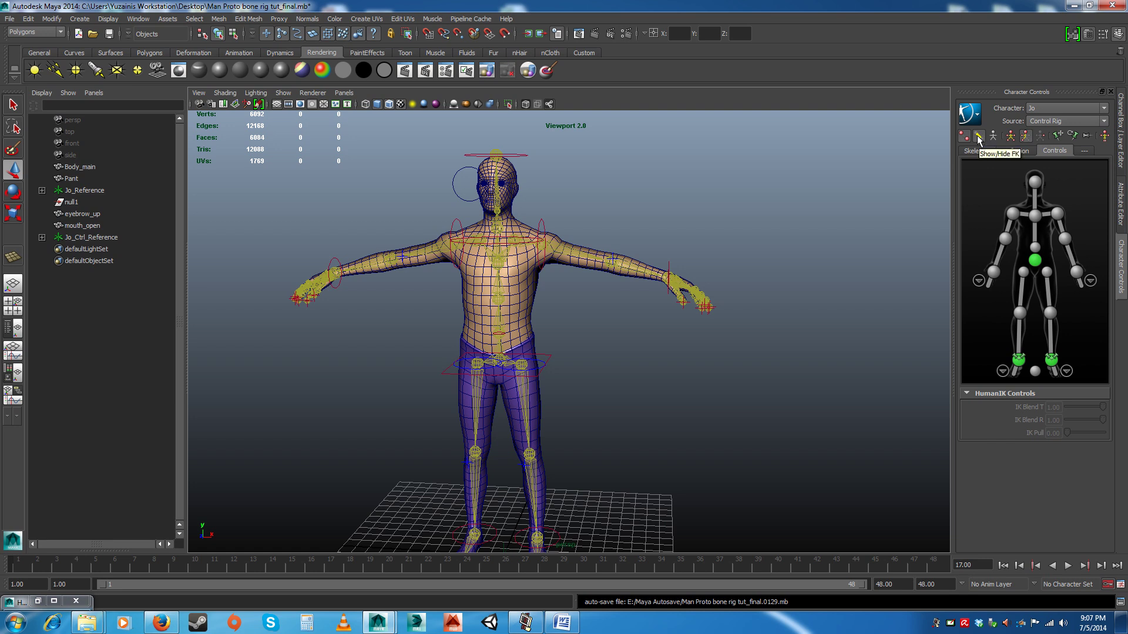
Step: Try rotating the middle spine FK joint, and undo the rotation
{"action": "left_click", "coordinate": [499, 299]}
{"action": "key", "text": "e"}
{"action": "left_click_drag", "start_coordinate": [489, 285], "coordinate": [487, 299]}
{"action": "key", "text": "ctrl+z"}
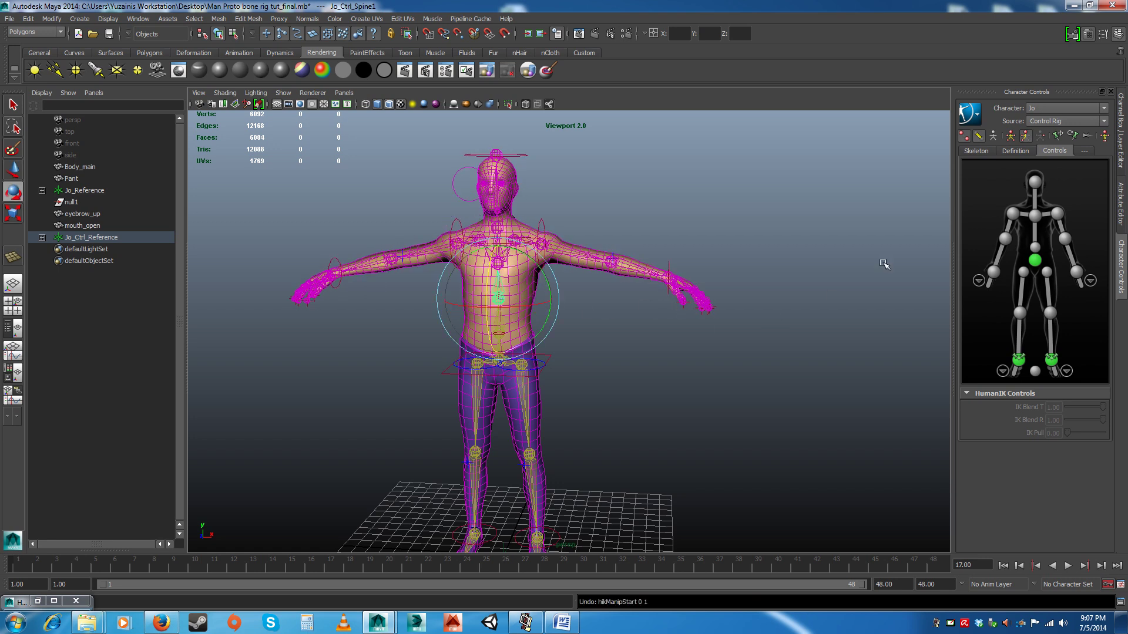
Step: Hide the FK skeleton and select the left shoulder's IK effector
{"action": "left_click", "coordinate": [979, 136]}
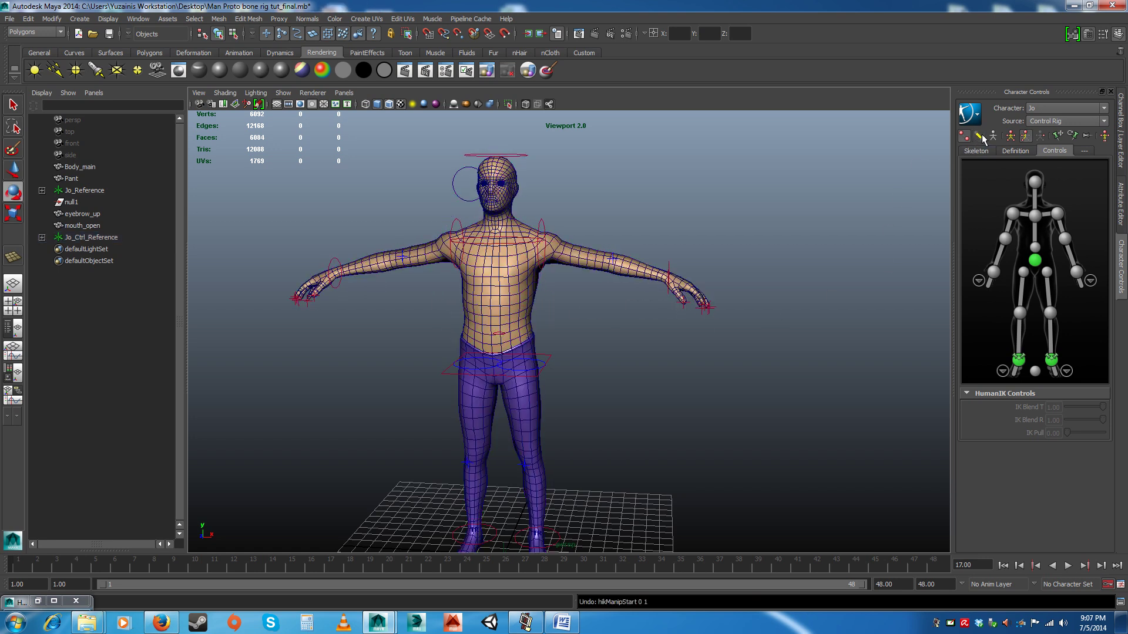
{"action": "left_click", "coordinate": [543, 224]}
{"action": "left_click_drag", "start_coordinate": [575, 307], "coordinate": [550, 328], "text": "alt"}
{"action": "left_click", "coordinate": [551, 328]}
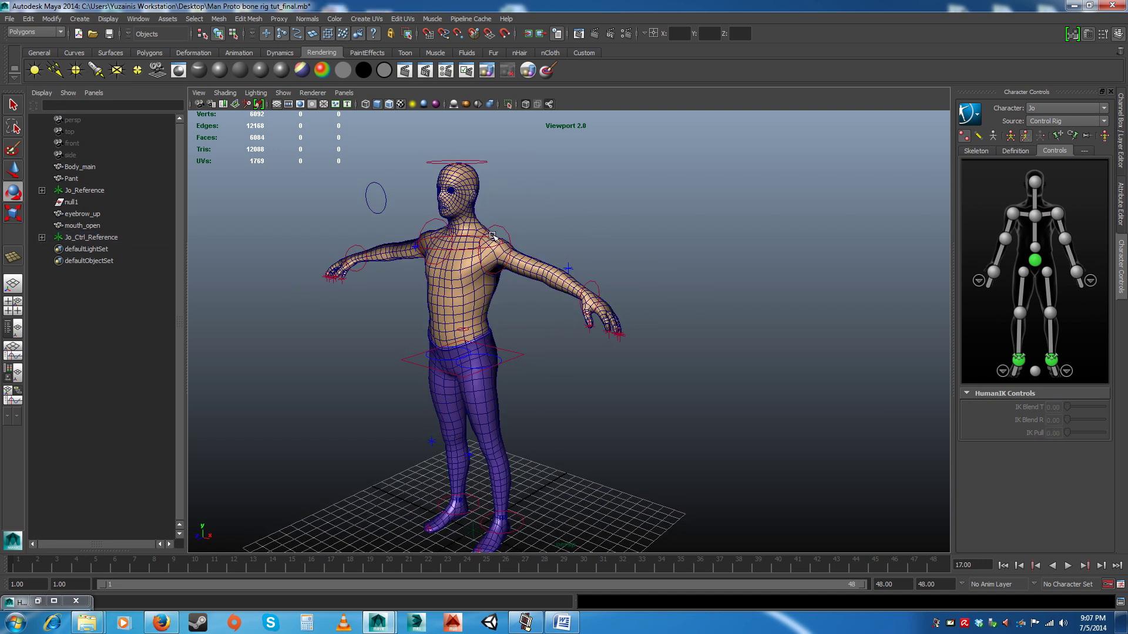
{"action": "left_click", "coordinate": [498, 226]}
{"action": "left_click_drag", "start_coordinate": [511, 253], "coordinate": [611, 262], "text": "alt"}
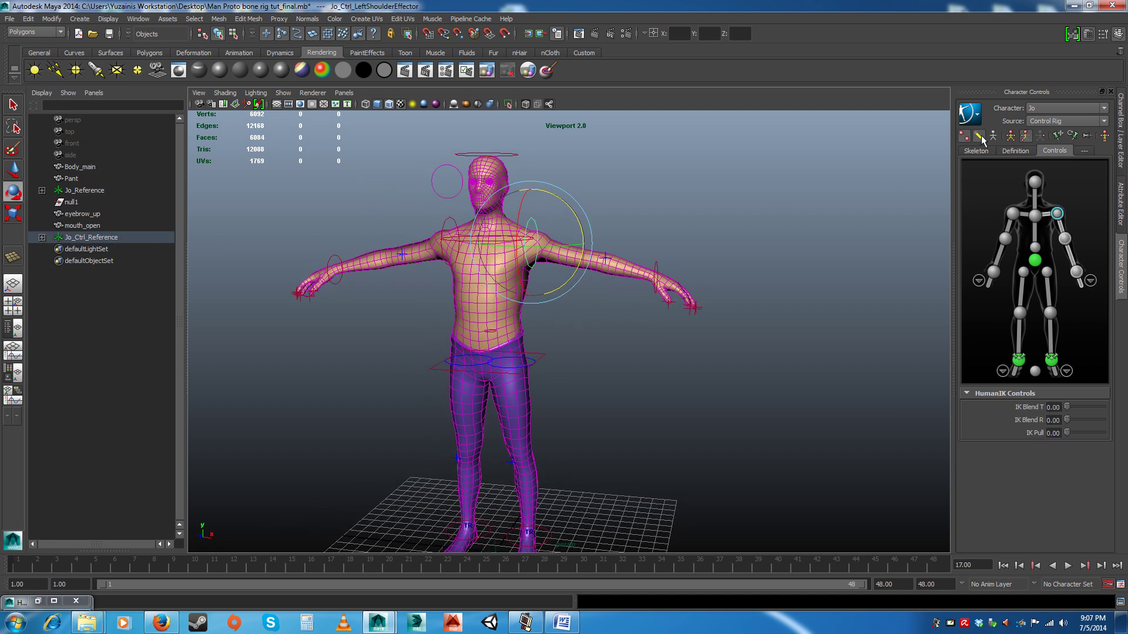
Step: Show the FK skeleton, try rotating the lowest spine joint, and undo the rotation
{"action": "left_click", "coordinate": [978, 136]}
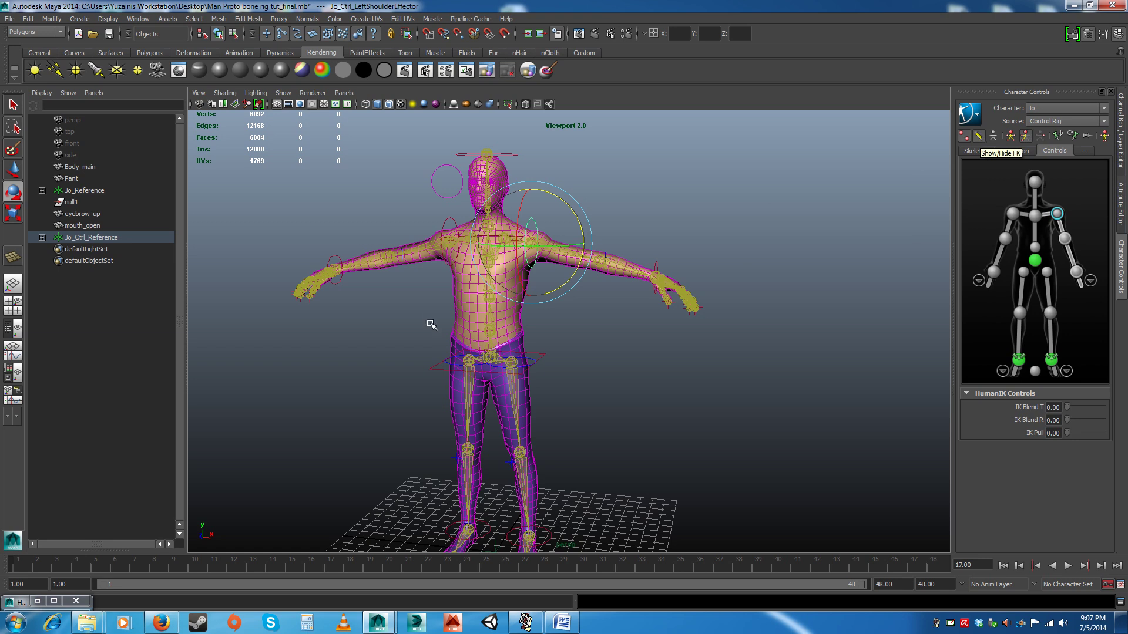
{"action": "left_click", "coordinate": [490, 316]}
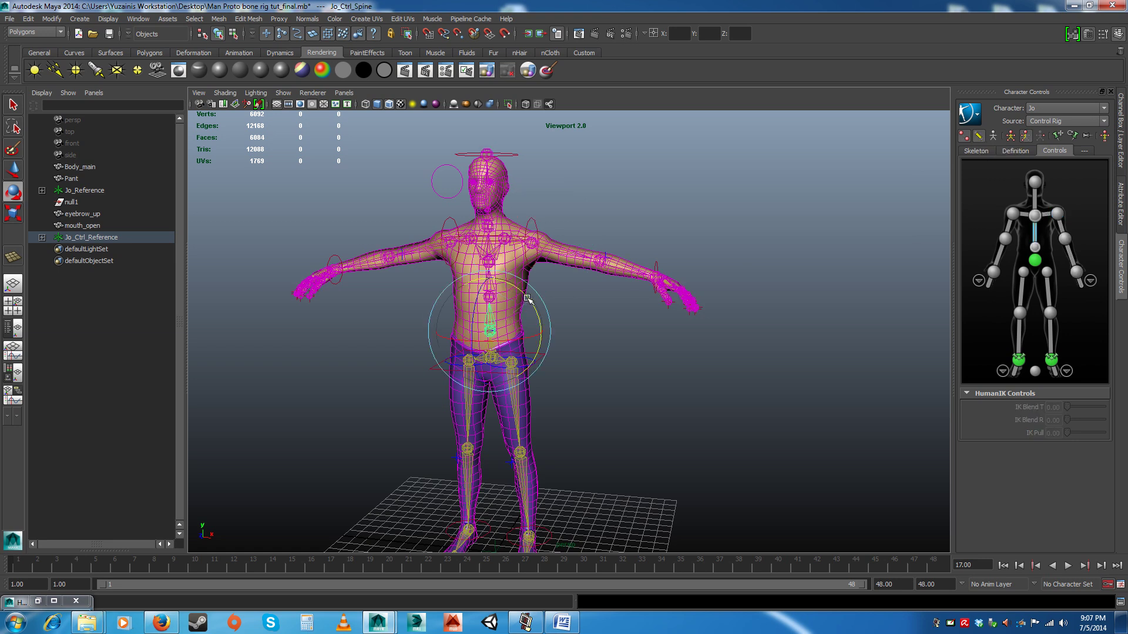
{"action": "left_click_drag", "start_coordinate": [525, 305], "coordinate": [611, 335]}
{"action": "key", "text": "ctrl+z"}
{"action": "left_click", "coordinate": [611, 341]}
Step: Hide the FK skeleton and turn off the wireframe overlay on the shaded character
{"action": "left_click", "coordinate": [978, 136]}
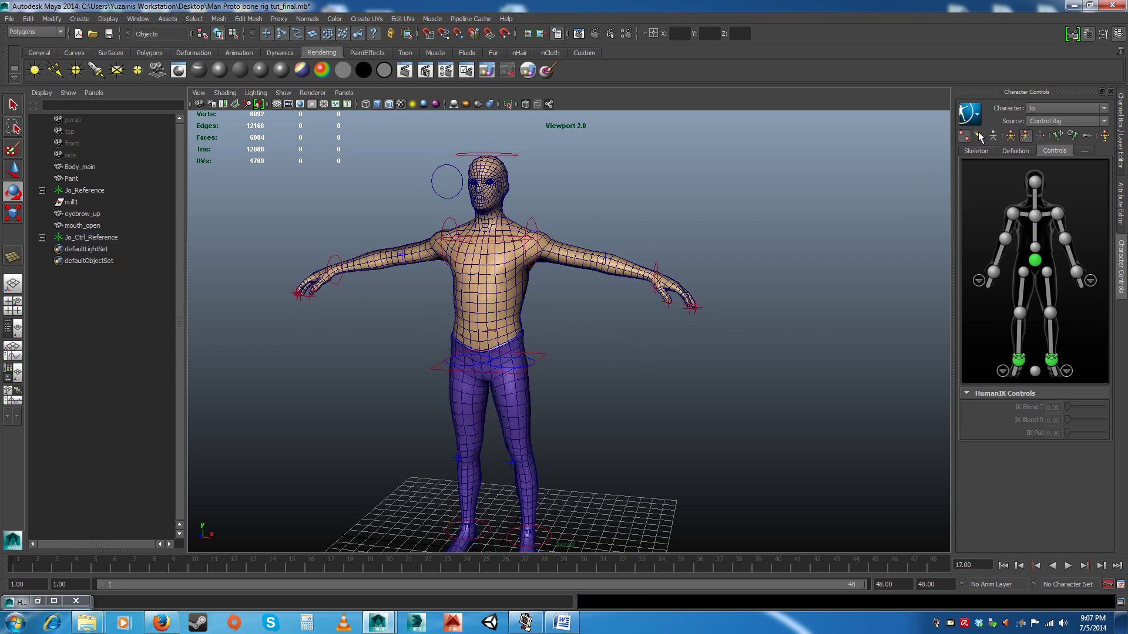
{"action": "left_click_drag", "start_coordinate": [509, 261], "coordinate": [544, 262], "text": "alt"}
{"action": "left_click_drag", "start_coordinate": [527, 207], "coordinate": [498, 222], "text": "alt"}
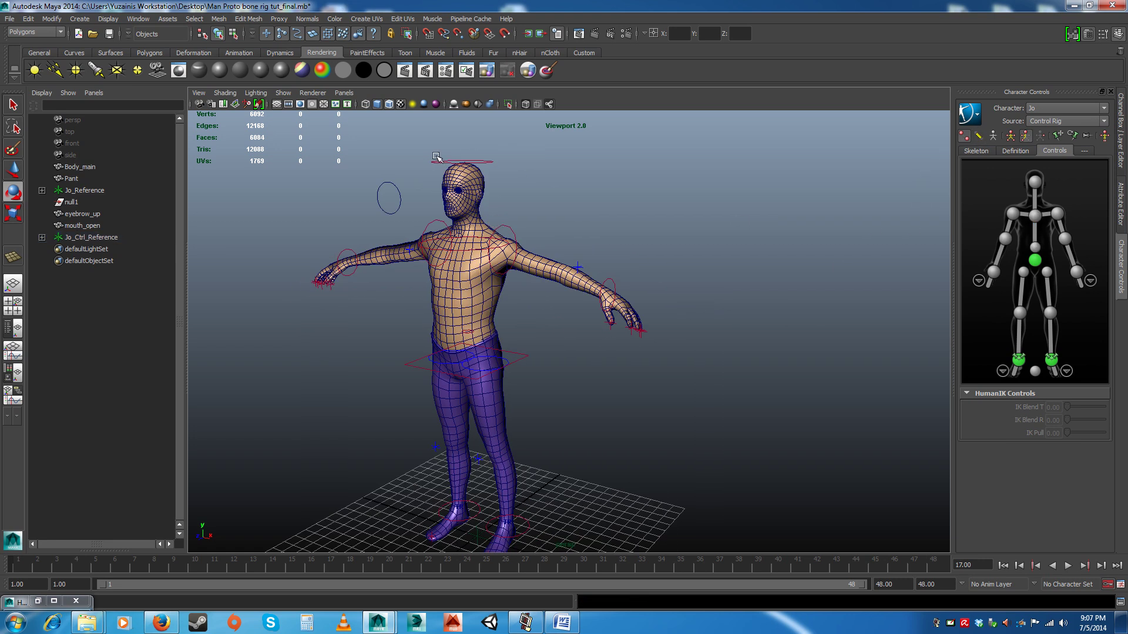
{"action": "left_click_drag", "start_coordinate": [423, 151], "coordinate": [438, 174]}
{"action": "left_click", "coordinate": [559, 198]}
{"action": "mouse_move", "coordinate": [591, 344]}
{"action": "left_mouse_down", "text": "alt"}
{"action": "mouse_move", "coordinate": [609, 340]}
{"action": "mouse_move", "coordinate": [580, 342]}
{"action": "left_mouse_up", "text": "alt"}
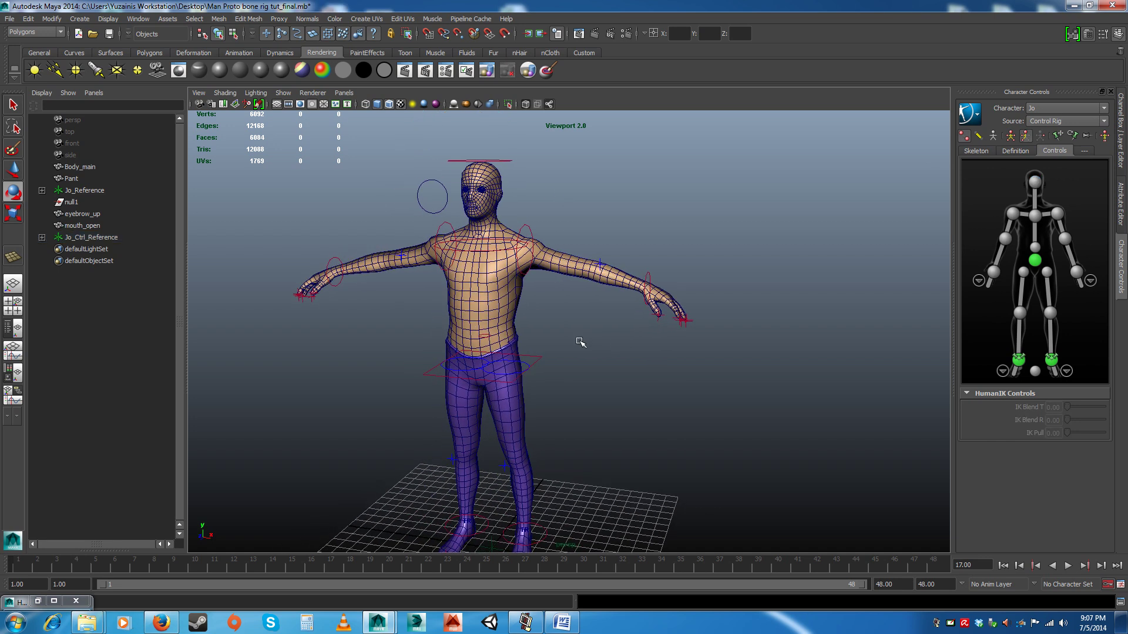
{"action": "left_click", "coordinate": [389, 104]}
{"action": "mouse_move", "coordinate": [670, 327]}
{"action": "left_mouse_down", "text": "alt"}
{"action": "mouse_move", "coordinate": [699, 296]}
{"action": "mouse_move", "coordinate": [640, 314]}
{"action": "mouse_move", "coordinate": [640, 324]}
{"action": "mouse_move", "coordinate": [720, 301]}
{"action": "left_mouse_up", "text": "alt"}
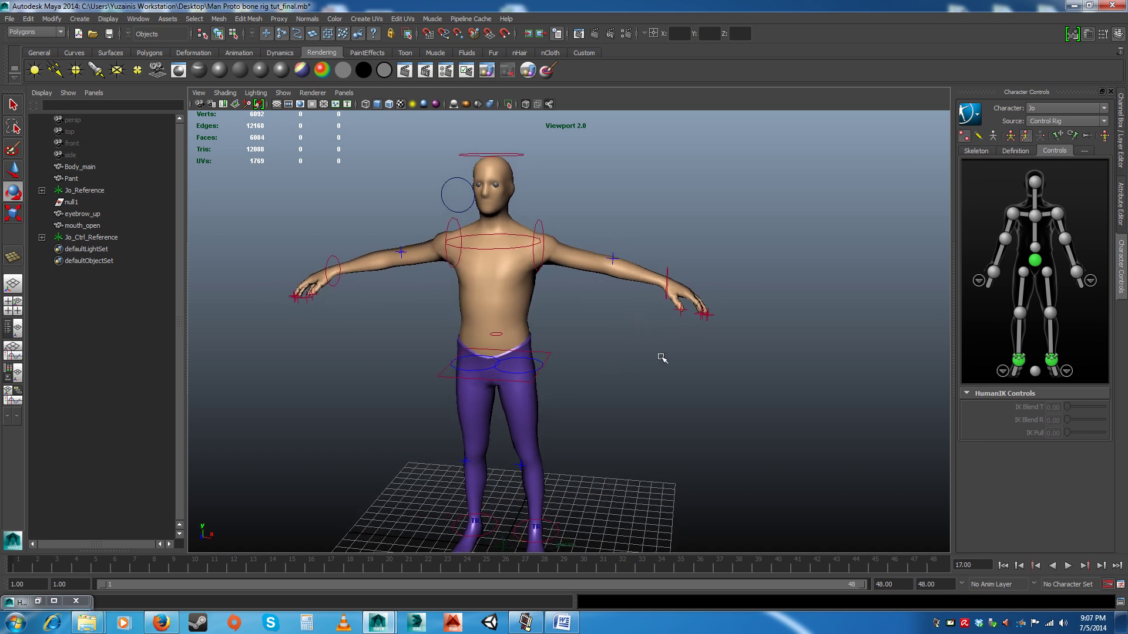
Step: Briefly show the character's underlying skeleton inside the mesh, and hide it again
{"action": "left_click", "coordinate": [993, 136]}
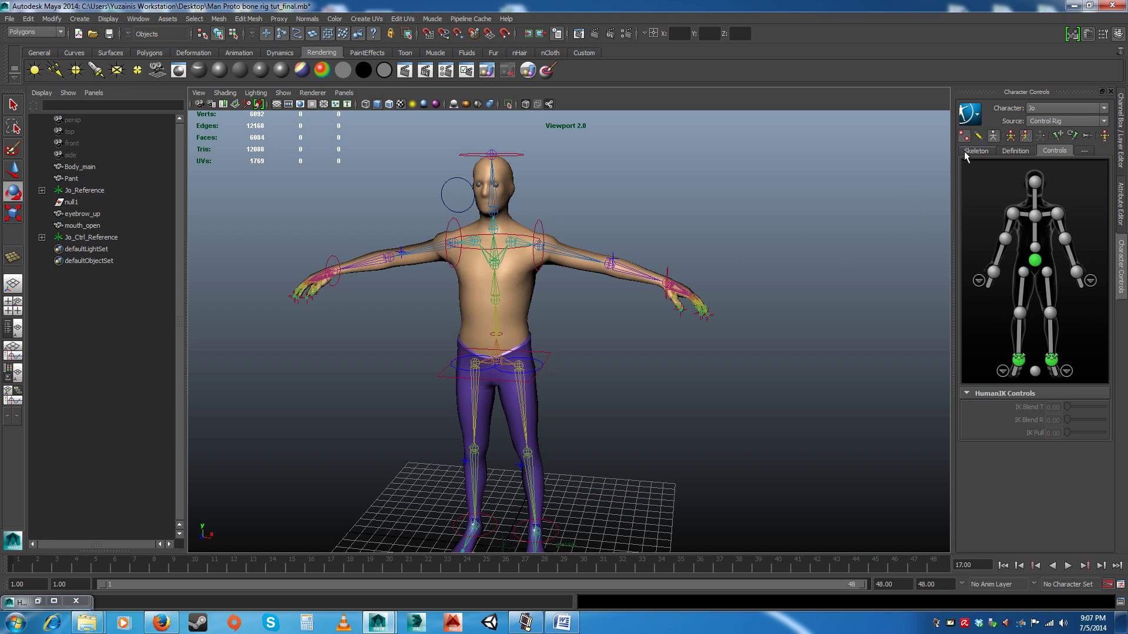
{"action": "left_click", "coordinate": [994, 136]}
{"action": "left_click_drag", "start_coordinate": [631, 275], "coordinate": [705, 374], "text": "alt"}
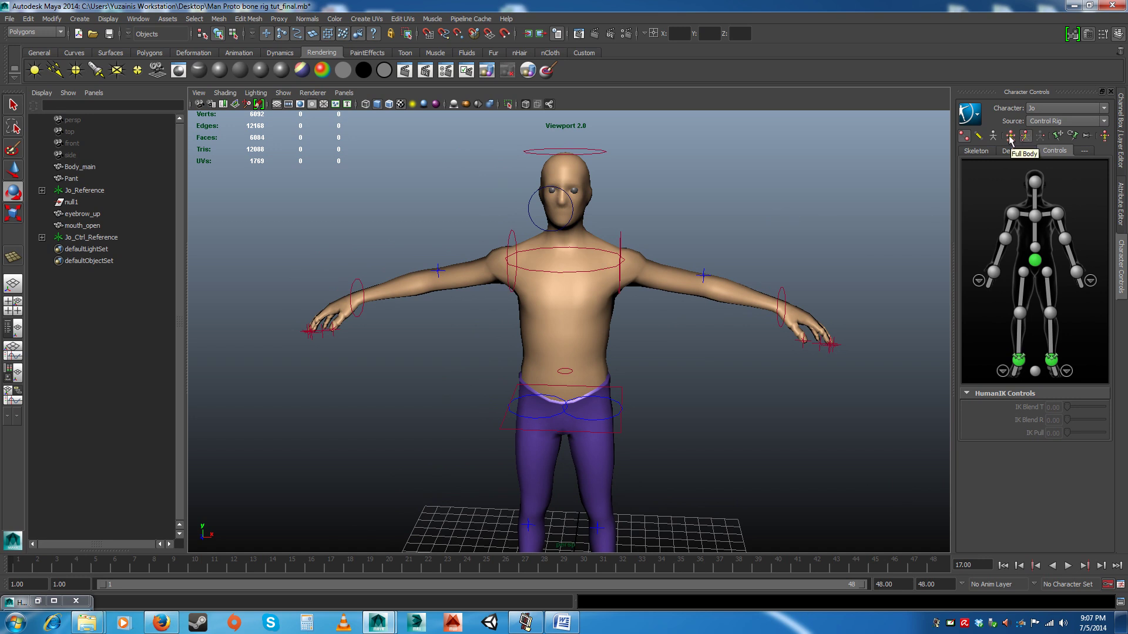
Step: Set the rig to Full Body manipulation and move the left wrist effector outward along X
{"action": "left_click", "coordinate": [1010, 137]}
{"action": "right_click_drag", "start_coordinate": [661, 401], "coordinate": [716, 313], "text": "alt"}
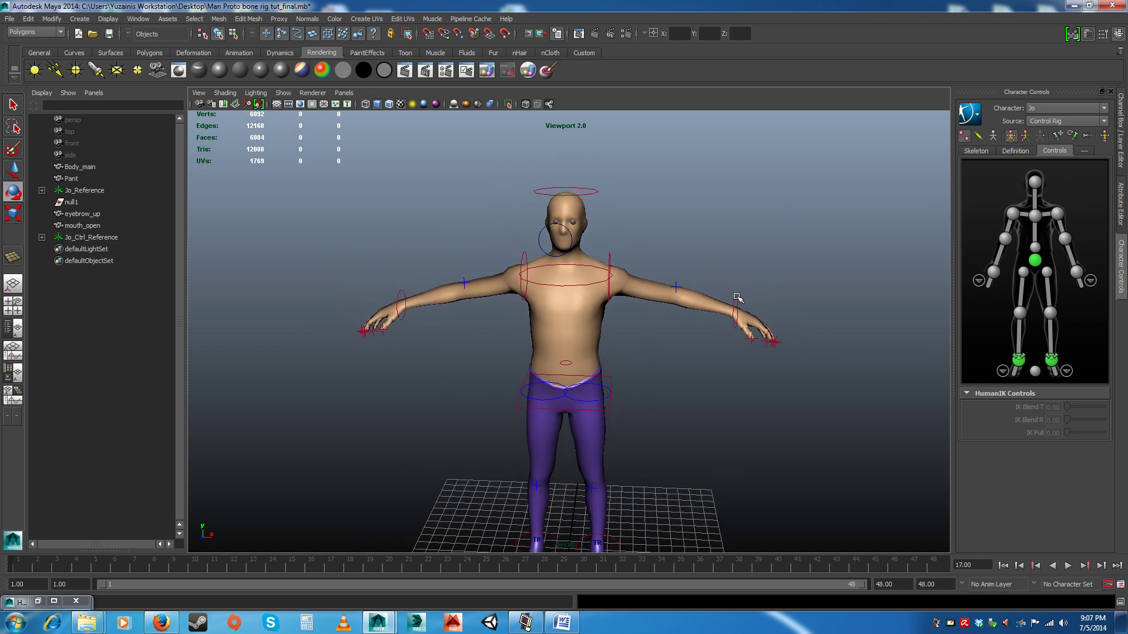
{"action": "left_click", "coordinate": [737, 297]}
{"action": "middle_click_drag", "start_coordinate": [771, 329], "coordinate": [727, 315], "text": "alt"}
{"action": "key", "text": "w"}
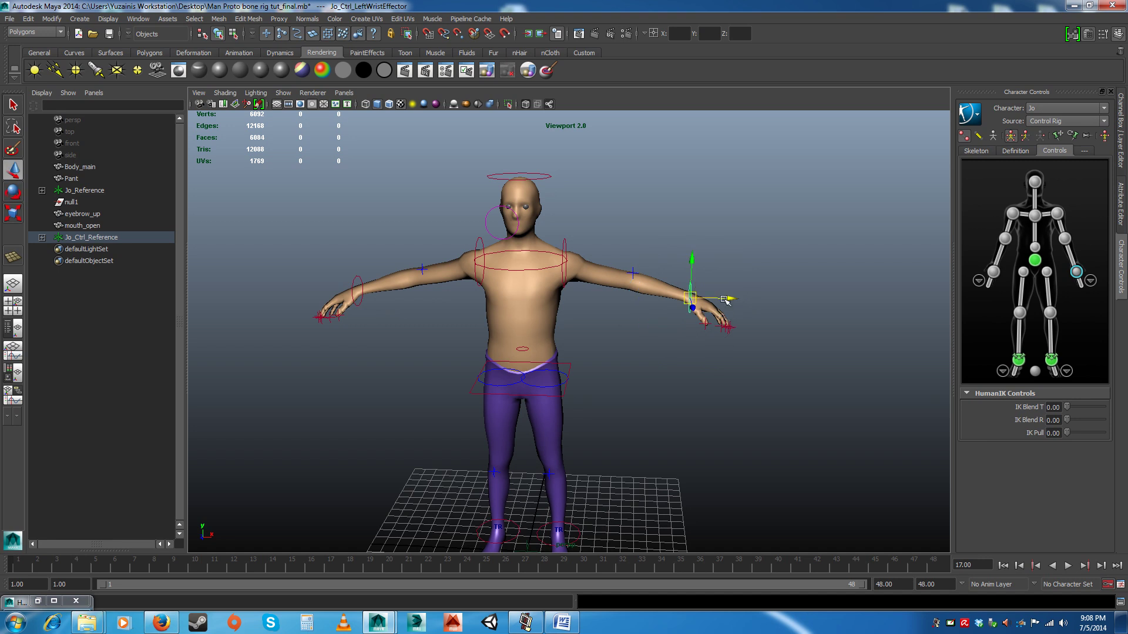
{"action": "left_click_drag", "start_coordinate": [725, 299], "coordinate": [740, 317]}
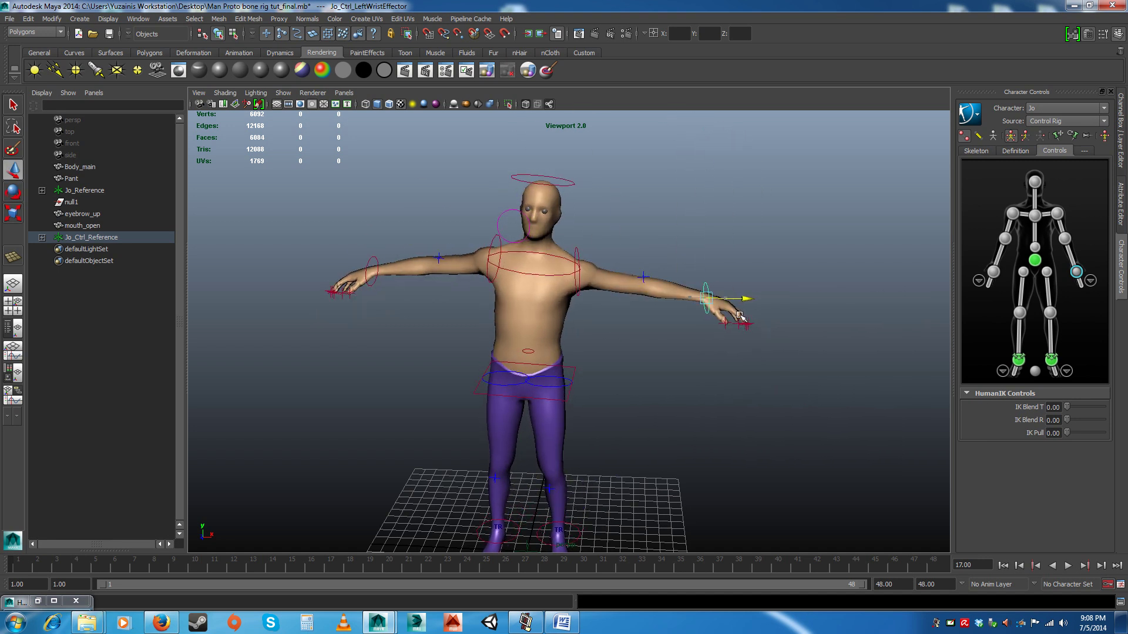
Step: Undo the left wrist move, try pulling the wrist effector down, and undo that attempt
{"action": "key", "text": "ctrl+z"}
{"action": "left_click_drag", "start_coordinate": [706, 277], "coordinate": [635, 447]}
{"action": "key", "text": "ctrl+z"}
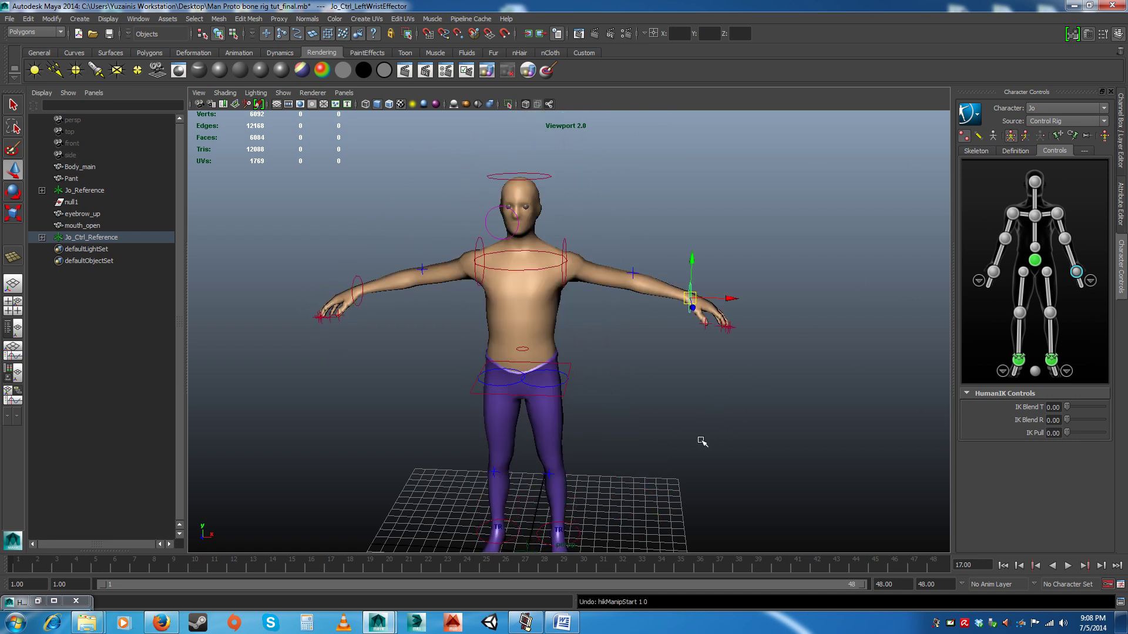
Step: Try moving the left ankle effector outward along X, undo the move, and clear the selection
{"action": "middle_click_drag", "start_coordinate": [694, 416], "coordinate": [628, 325], "text": "alt"}
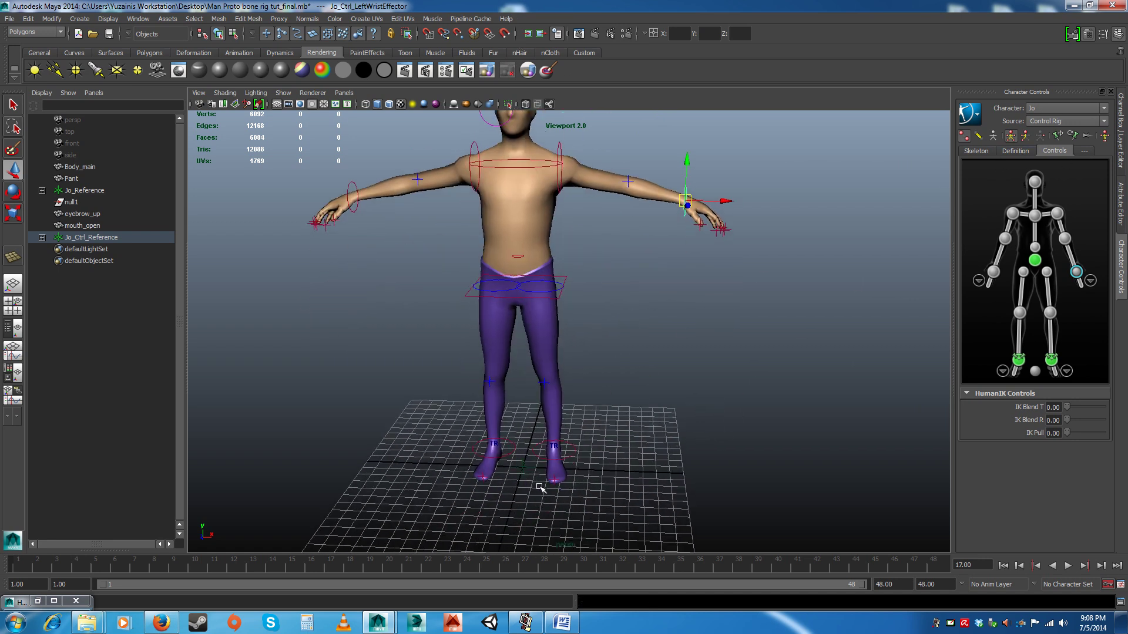
{"action": "left_click", "coordinate": [570, 459]}
{"action": "left_click_drag", "start_coordinate": [584, 457], "coordinate": [930, 477]}
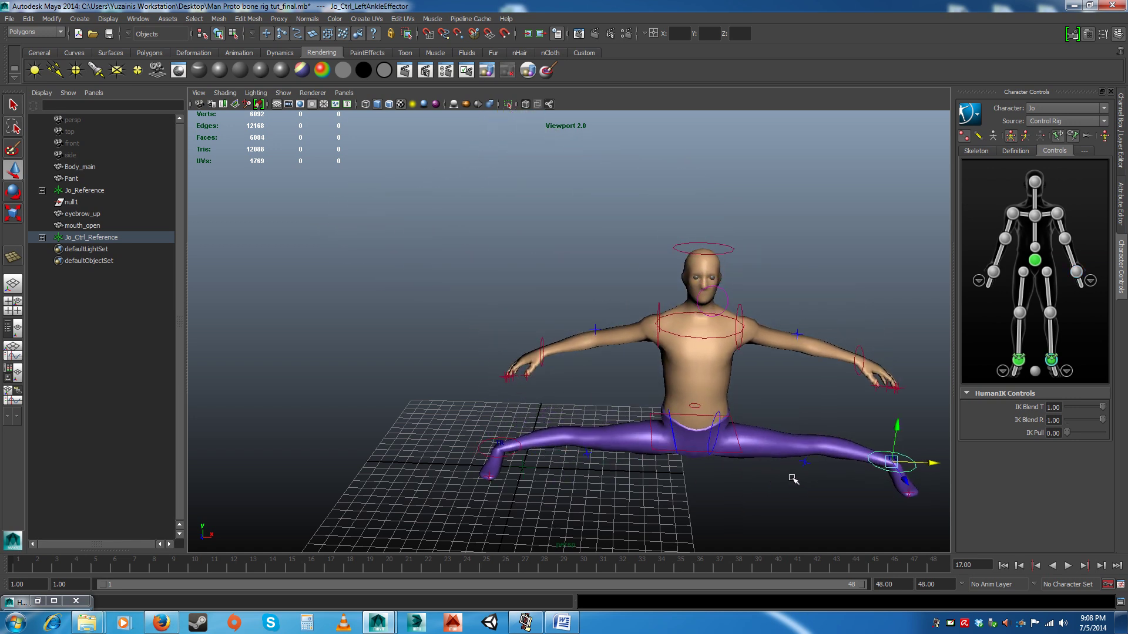
{"action": "key", "text": "ctrl+z"}
{"action": "left_click", "coordinate": [627, 420]}
{"action": "middle_click_drag", "start_coordinate": [637, 395], "coordinate": [653, 422], "text": "alt"}
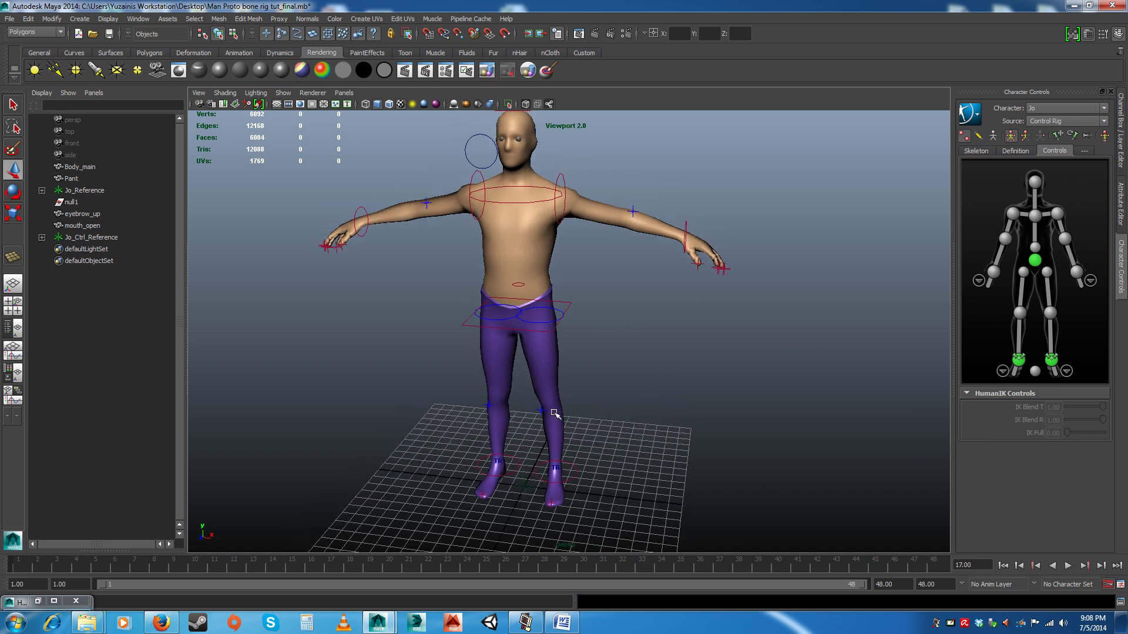
Step: Try lowering the hips effector along Y so that both knees bend
{"action": "left_click", "coordinate": [543, 410]}
{"action": "left_click_drag", "start_coordinate": [554, 413], "coordinate": [604, 395], "text": "alt"}
{"action": "left_click", "coordinate": [627, 417]}
{"action": "scroll", "coordinate": [638, 423], "scroll_direction": "up", "scroll_amount": 1}
{"action": "left_click", "coordinate": [446, 313]}
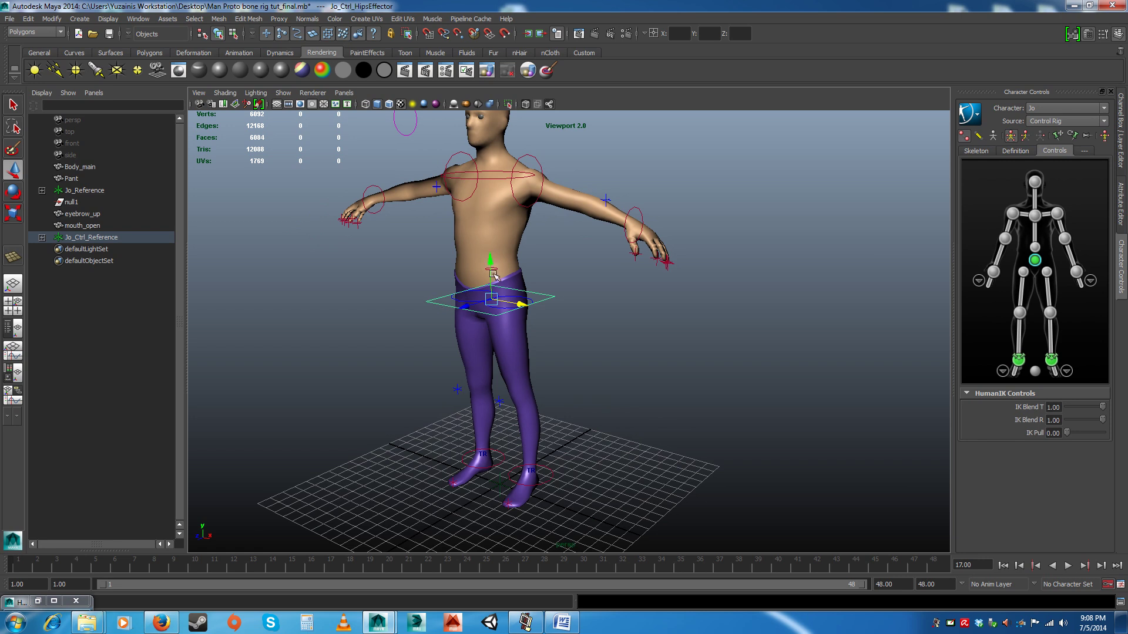
{"action": "left_click_drag", "start_coordinate": [492, 268], "coordinate": [592, 378]}
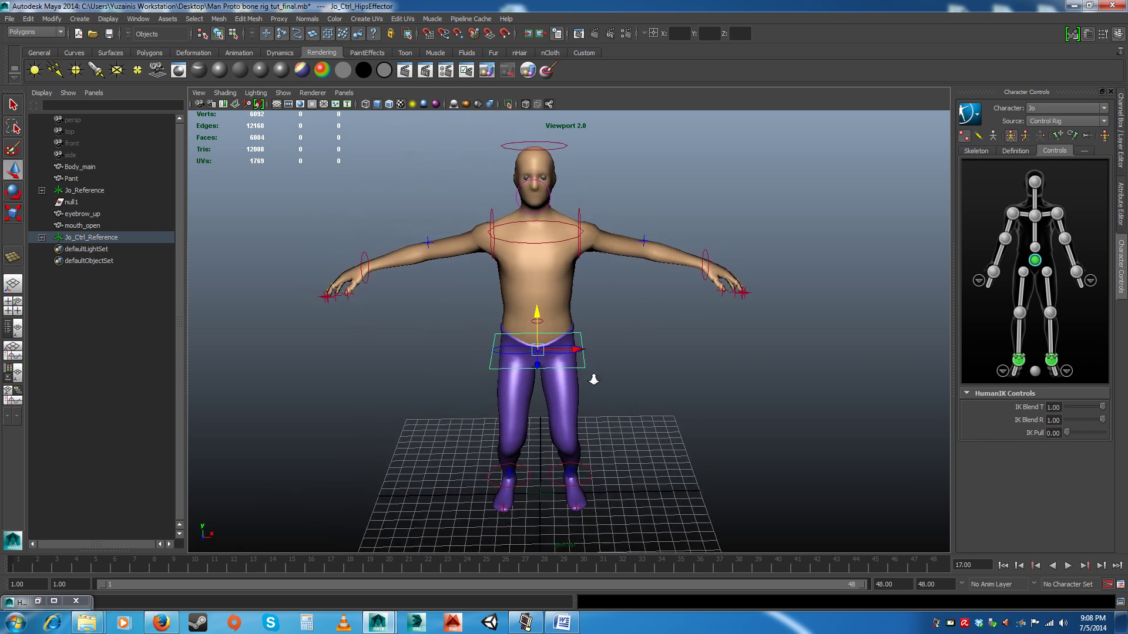
Step: Try moving the left knee effector, and undo the knee and hips changes
{"action": "middle_click_drag", "start_coordinate": [600, 398], "coordinate": [597, 375], "text": "alt"}
{"action": "scroll", "coordinate": [594, 373], "scroll_direction": "up", "scroll_amount": 1}
{"action": "left_click", "coordinate": [573, 454]}
{"action": "left_click_drag", "start_coordinate": [573, 454], "coordinate": [521, 456], "text": "alt"}
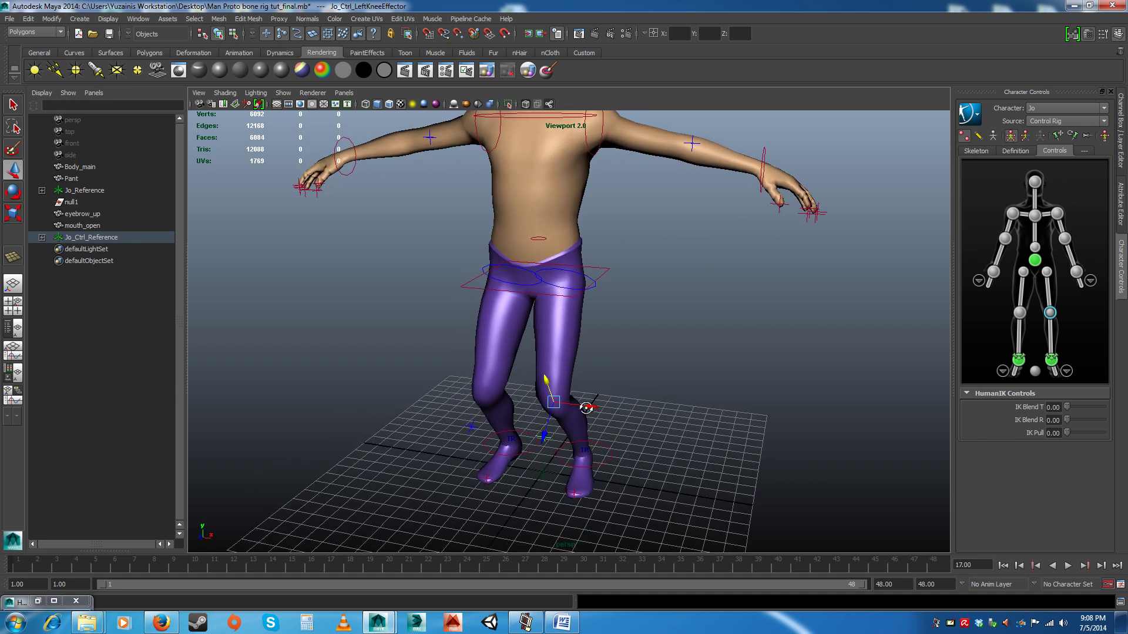
{"action": "left_click_drag", "start_coordinate": [667, 453], "coordinate": [624, 419], "text": "alt"}
{"action": "key", "text": "ctrl+z"}
{"action": "key", "text": "ctrl+z"}
{"action": "key", "text": "ctrl+z"}
{"action": "key", "text": "ctrl+z"}
{"action": "key", "text": "ctrl+z"}
{"action": "key", "text": "ctrl+z"}
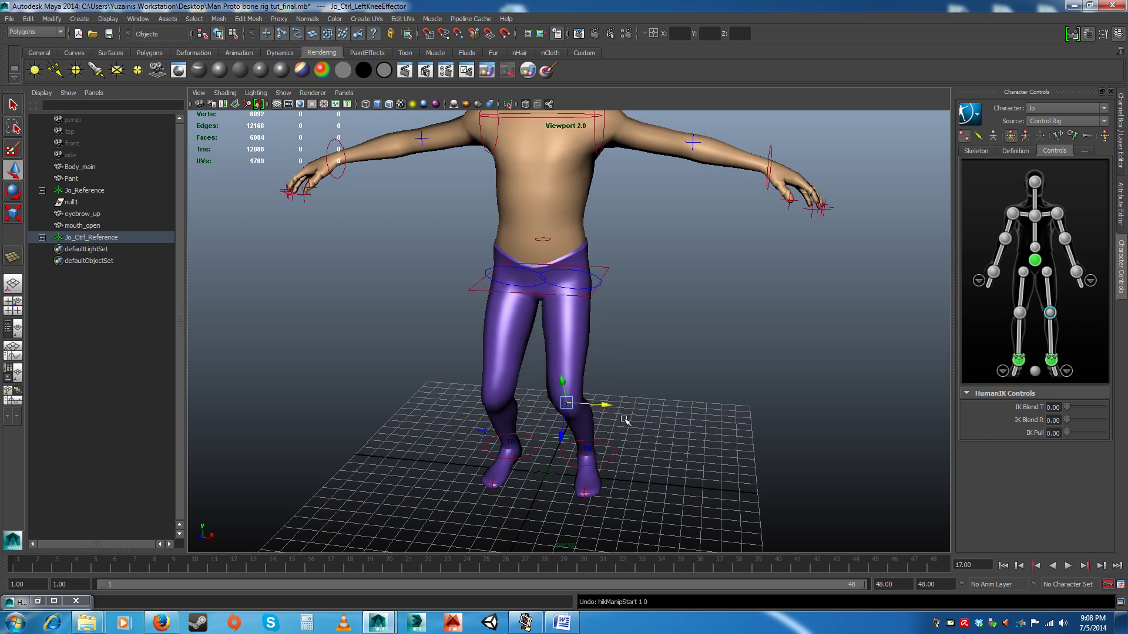
Step: Try moving the left elbow effector along Y, and undo the move
{"action": "scroll", "coordinate": [633, 418], "scroll_direction": "down", "scroll_amount": 5}
{"action": "left_click_drag", "start_coordinate": [624, 495], "coordinate": [569, 461], "text": "alt"}
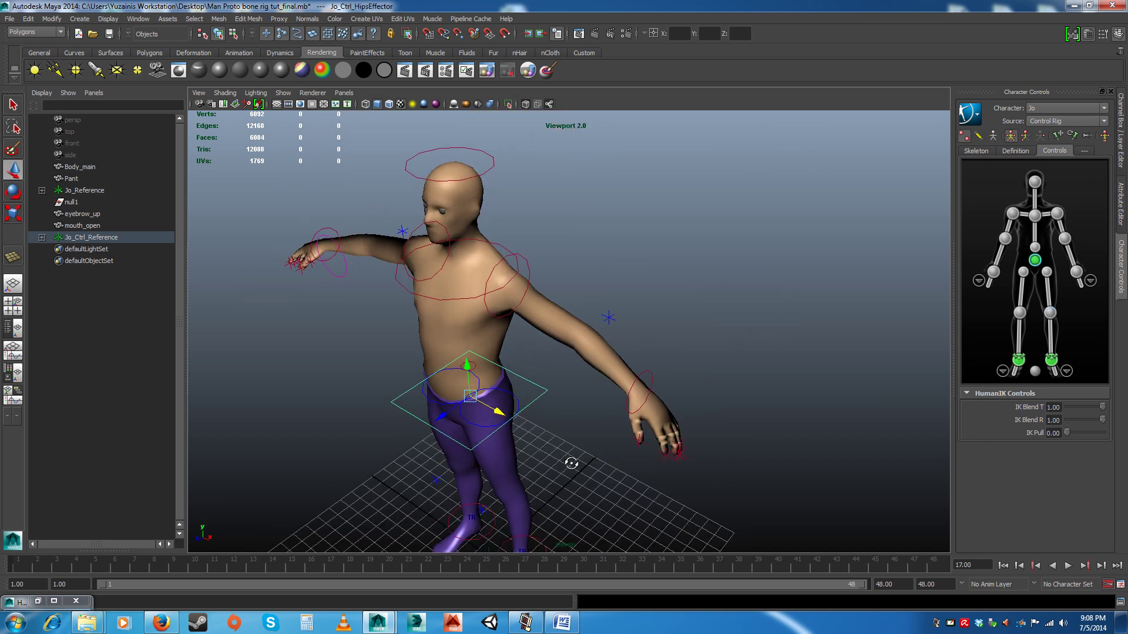
{"action": "left_click", "coordinate": [608, 318]}
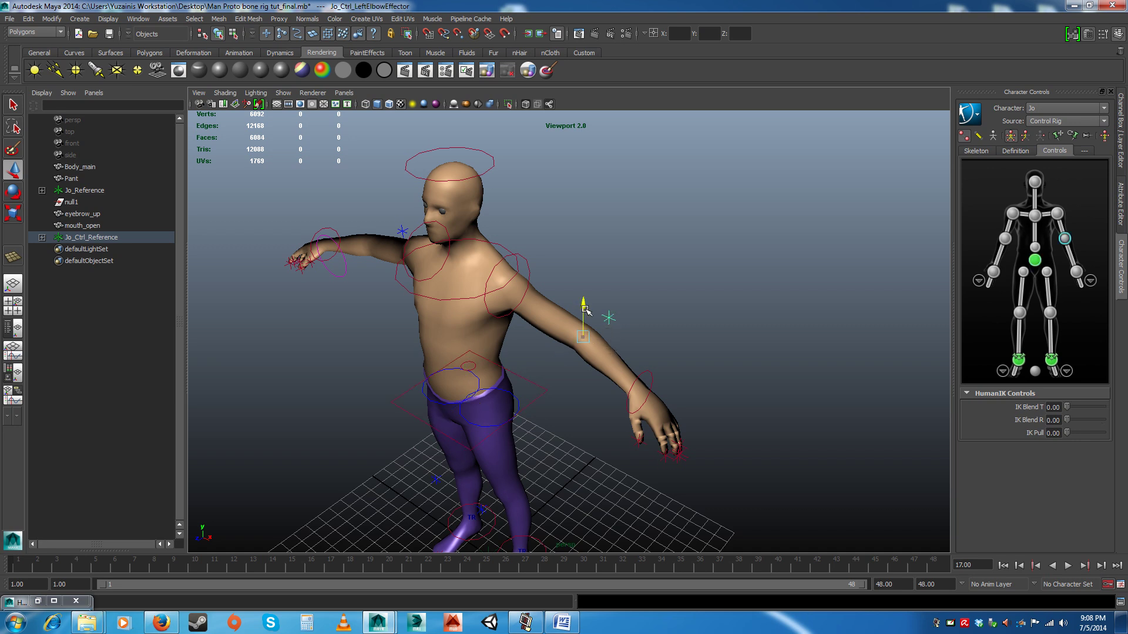
{"action": "left_click_drag", "start_coordinate": [579, 306], "coordinate": [607, 346]}
{"action": "key", "text": "ctrl+z"}
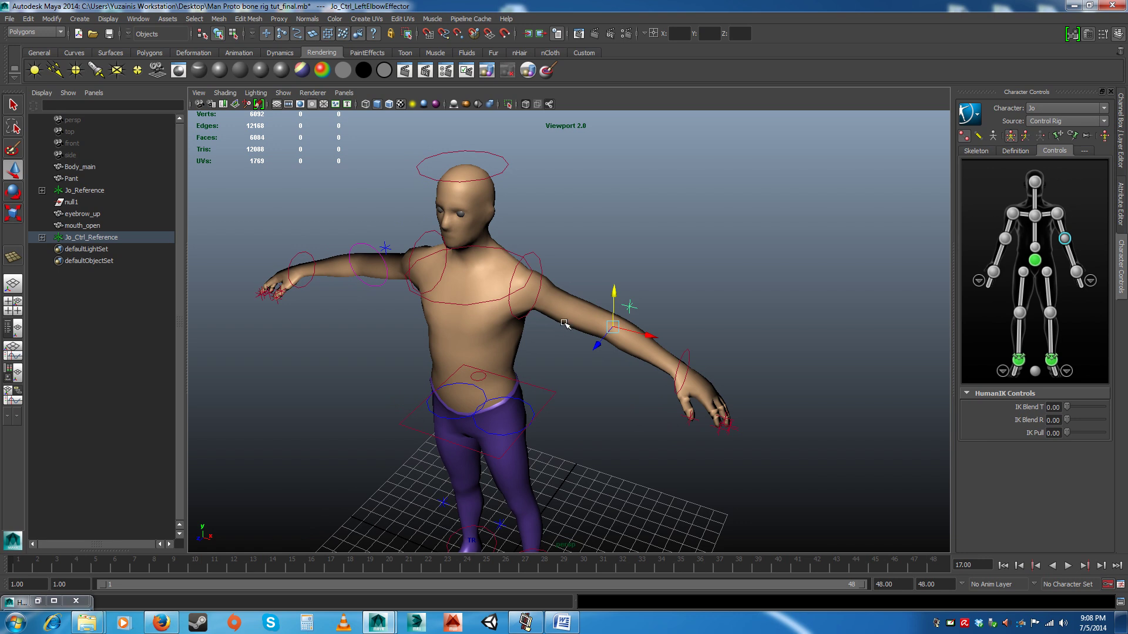
Step: Try pulling the left elbow effector down again, undo the moves, and return the character to its stance pose
{"action": "left_click_drag", "start_coordinate": [613, 297], "coordinate": [675, 410]}
{"action": "key", "text": "ctrl+z"}
{"action": "key", "text": "ctrl+z"}
{"action": "key", "text": "ctrl+z"}
{"action": "key", "text": "ctrl+z"}
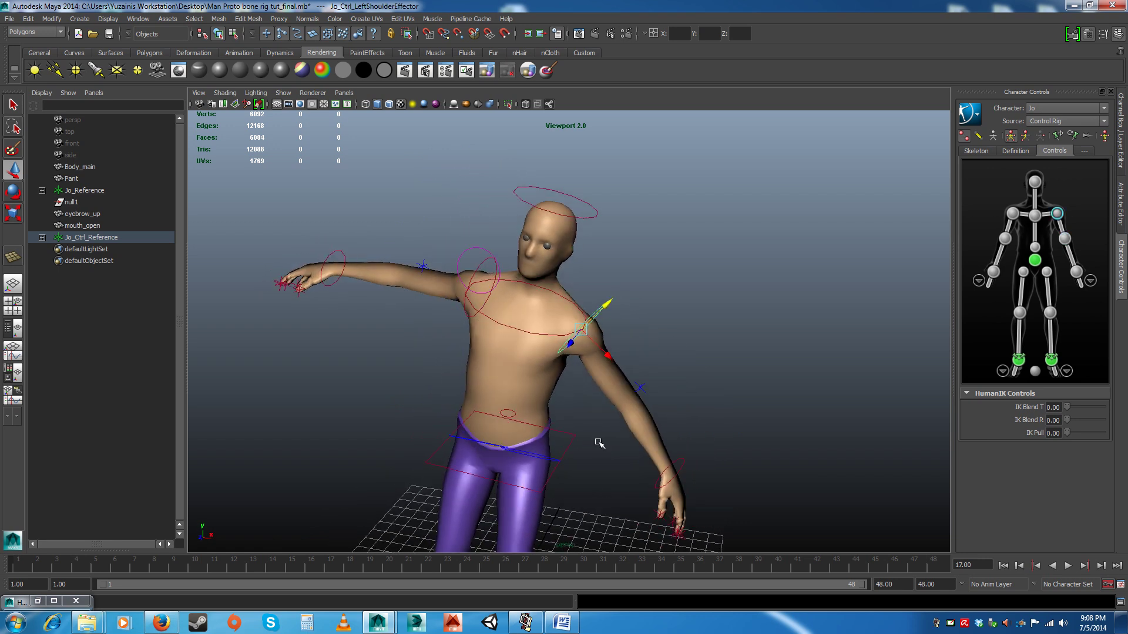
{"action": "left_click", "coordinate": [1105, 136]}
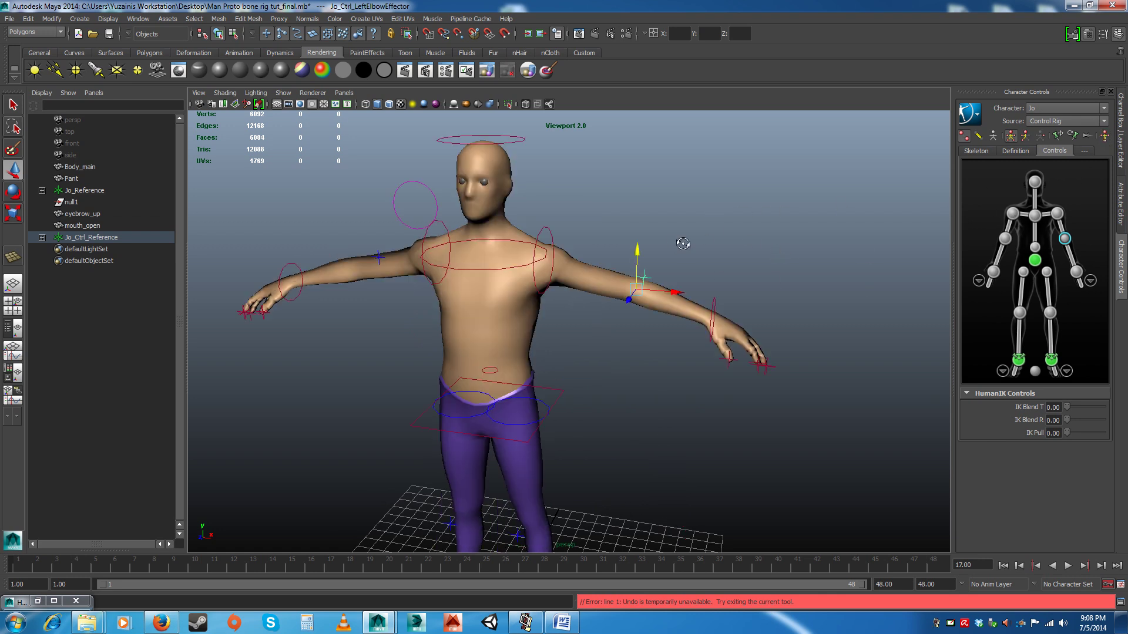
{"action": "left_click_drag", "start_coordinate": [631, 247], "coordinate": [612, 262], "text": "alt"}
Step: Try rotating the left shoulder effector to lower the arm beside the body, and reset the character to its stance pose
{"action": "left_click", "coordinate": [559, 221]}
{"action": "key", "text": "e"}
{"action": "key", "text": "ctrl+z"}
{"action": "key", "text": "ctrl+z"}
{"action": "key", "text": "ctrl+z"}
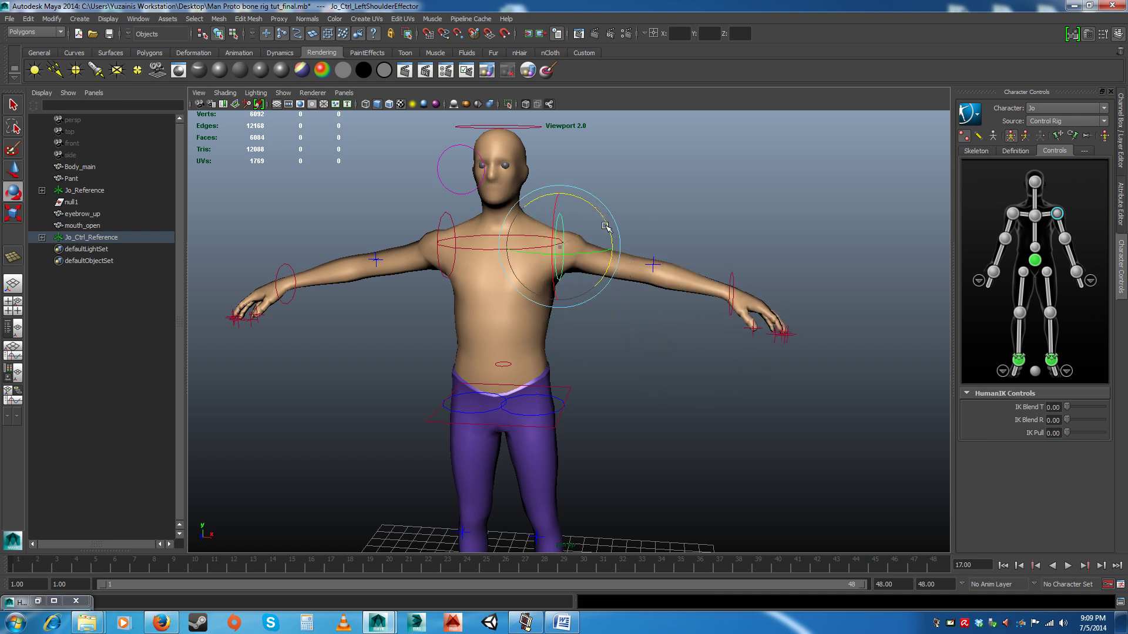
{"action": "left_click_drag", "start_coordinate": [608, 224], "coordinate": [612, 270]}
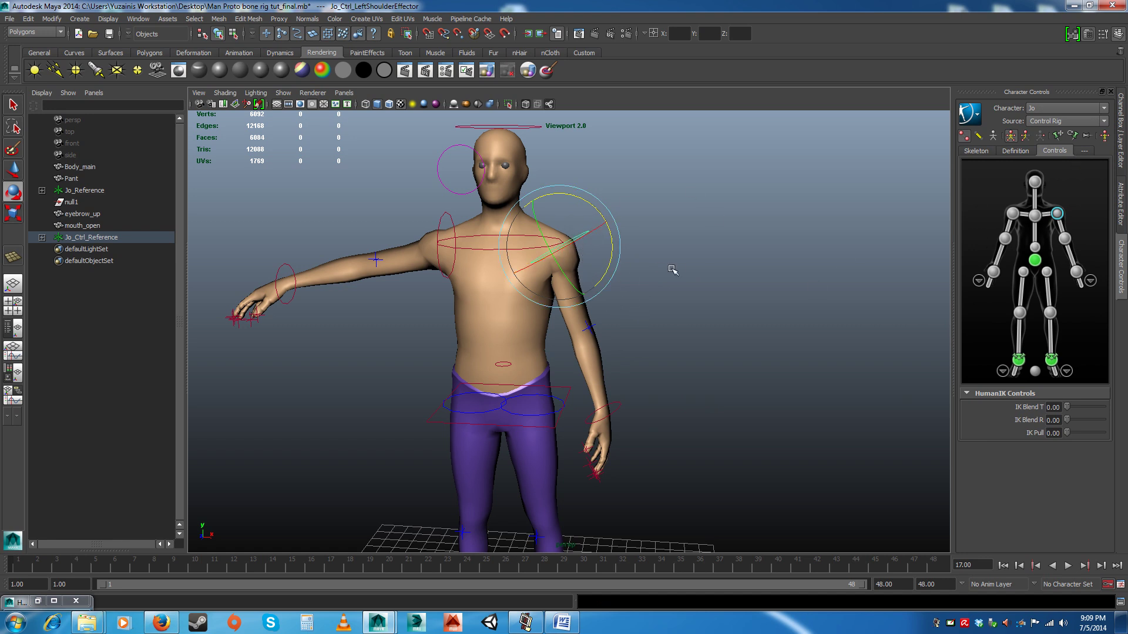
{"action": "left_click", "coordinate": [1105, 136]}
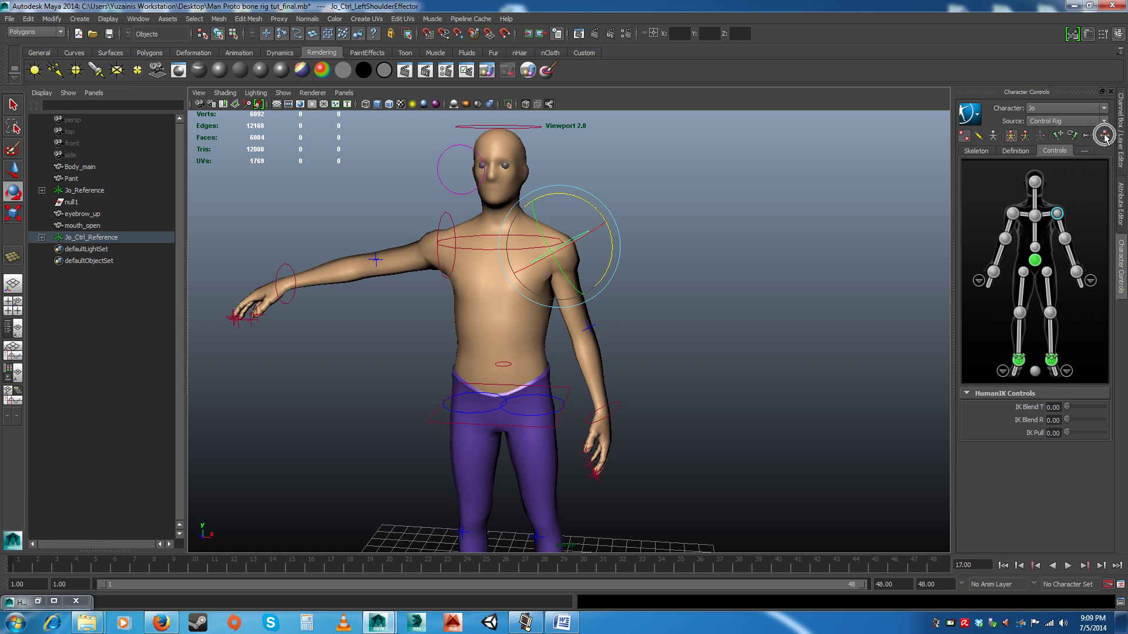
{"action": "left_click", "coordinate": [668, 378]}
{"action": "left_click_drag", "start_coordinate": [652, 237], "coordinate": [658, 321], "text": "alt"}
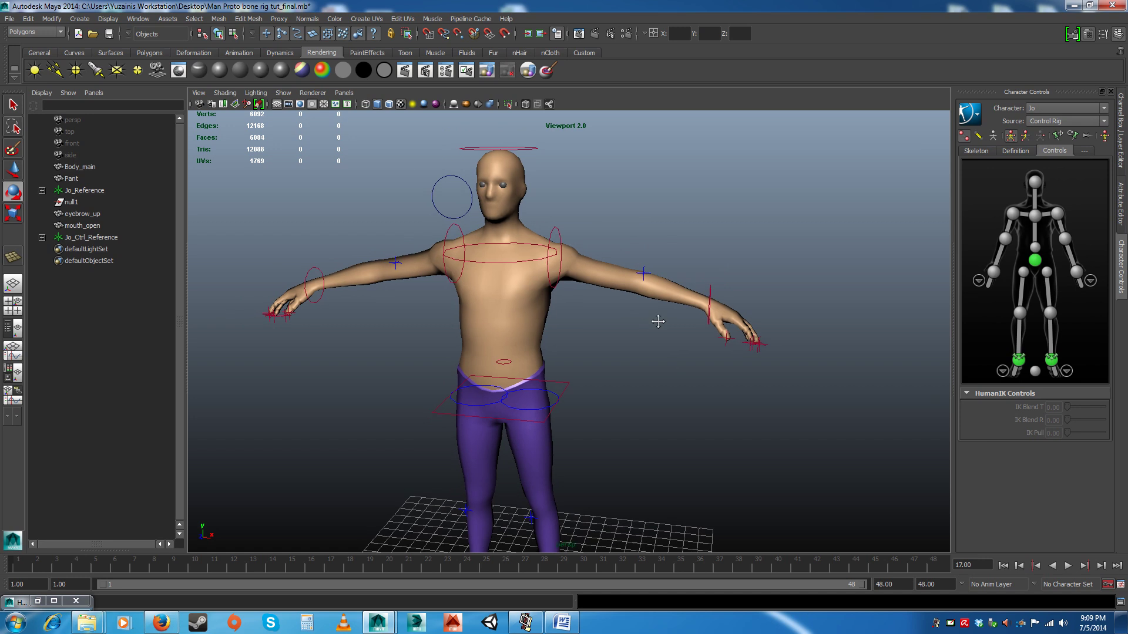
{"action": "middle_click_drag", "start_coordinate": [658, 321], "coordinate": [672, 317], "text": "alt"}
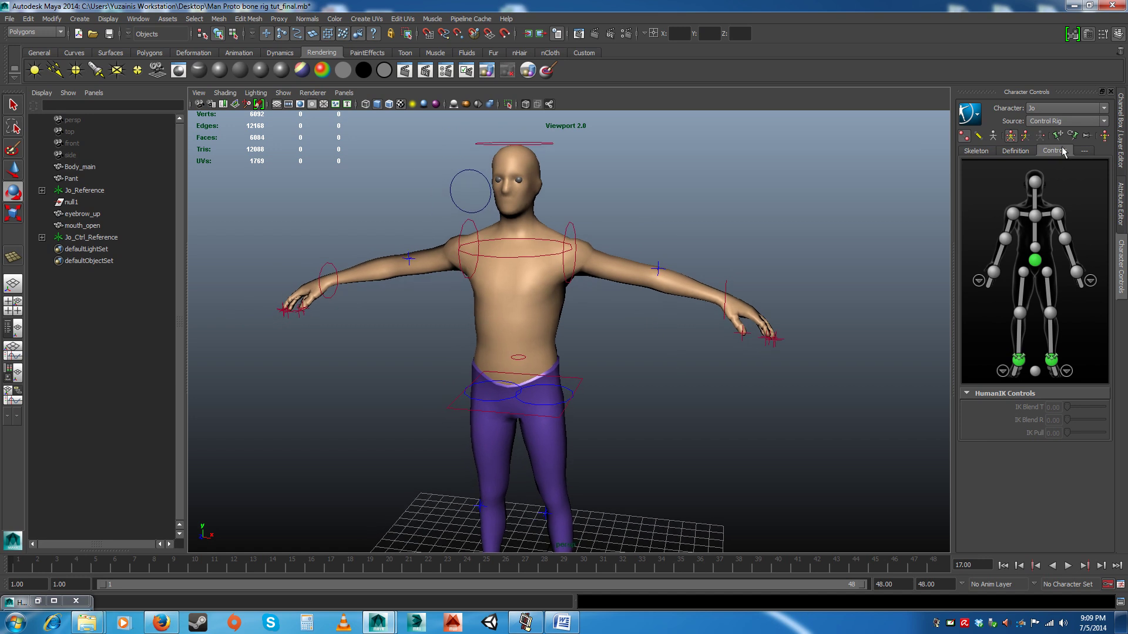
Step: Set the rig to Body Part manipulation, try moving the left wrist effector inward along X, and undo the move
{"action": "left_click", "coordinate": [1025, 136]}
{"action": "left_click", "coordinate": [571, 236]}
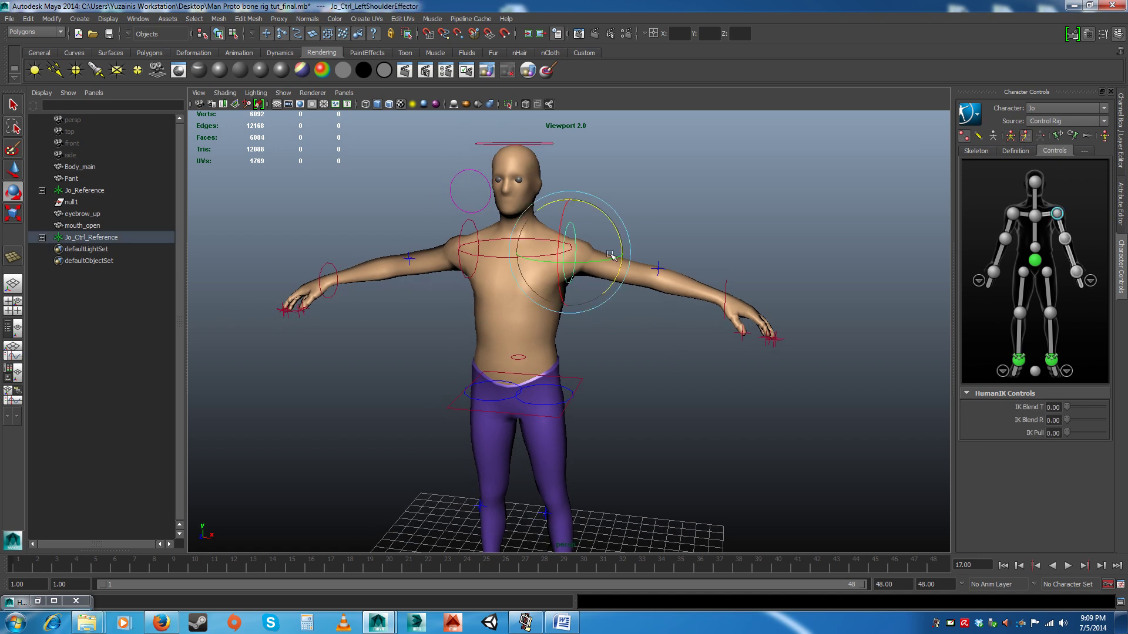
{"action": "left_click", "coordinate": [726, 286]}
{"action": "key", "text": "w"}
{"action": "left_click_drag", "start_coordinate": [750, 300], "coordinate": [688, 303]}
{"action": "key", "text": "ctrl+z"}
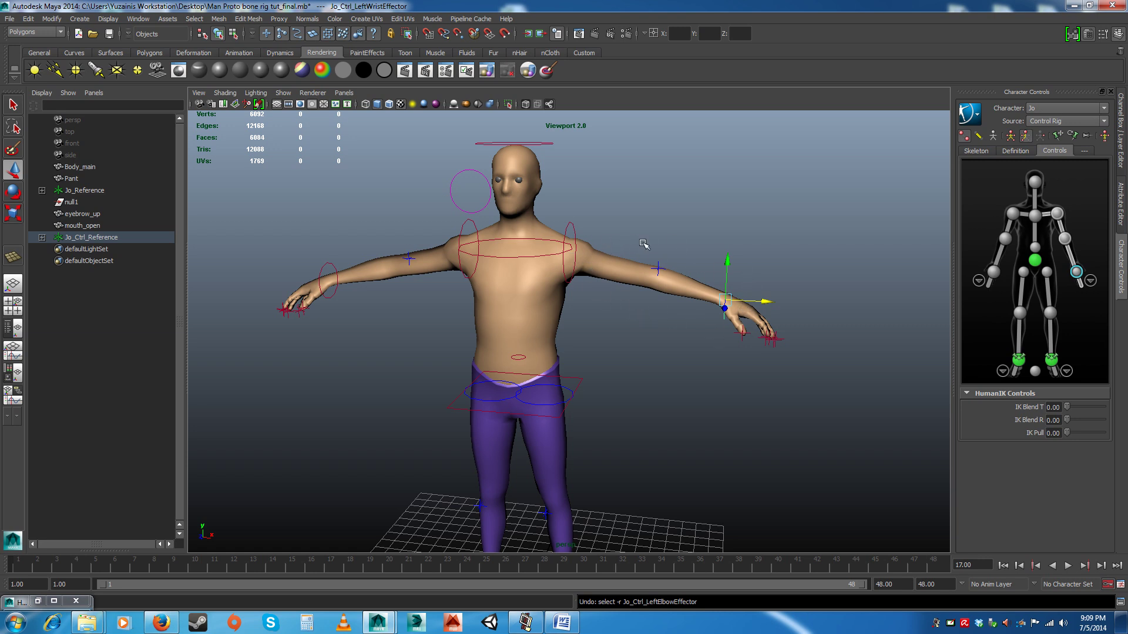
Step: Try moving the left ankle effector outward along X in Body Part mode, undo the move, and clear the selection
{"action": "left_click_drag", "start_coordinate": [705, 310], "coordinate": [602, 408], "text": "alt"}
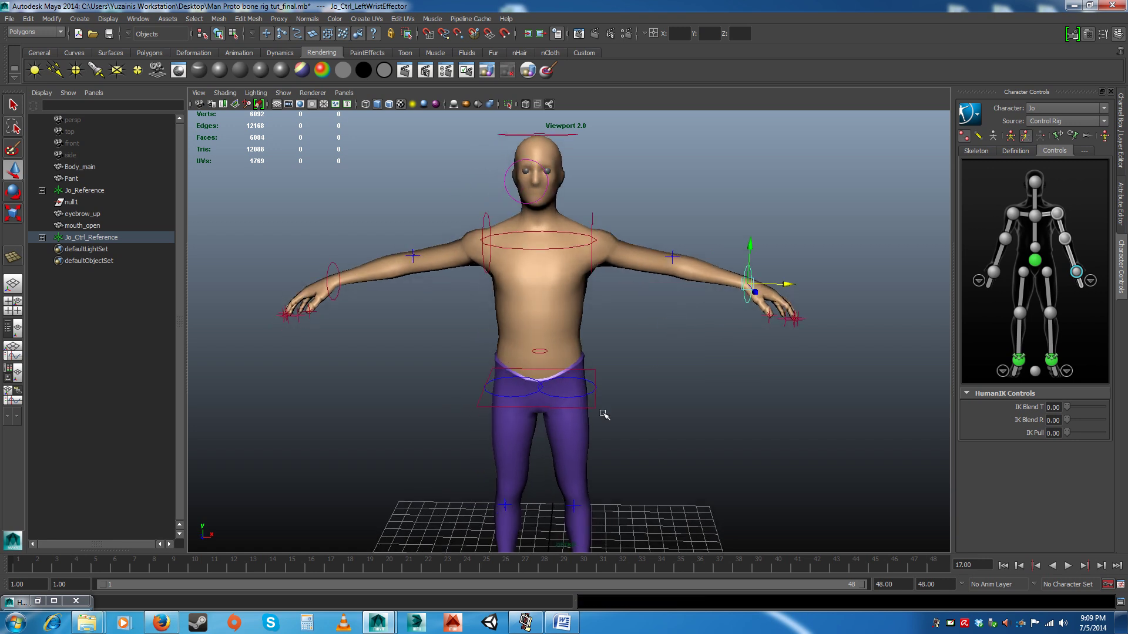
{"action": "middle_click_drag", "start_coordinate": [664, 417], "coordinate": [628, 242], "text": "alt"}
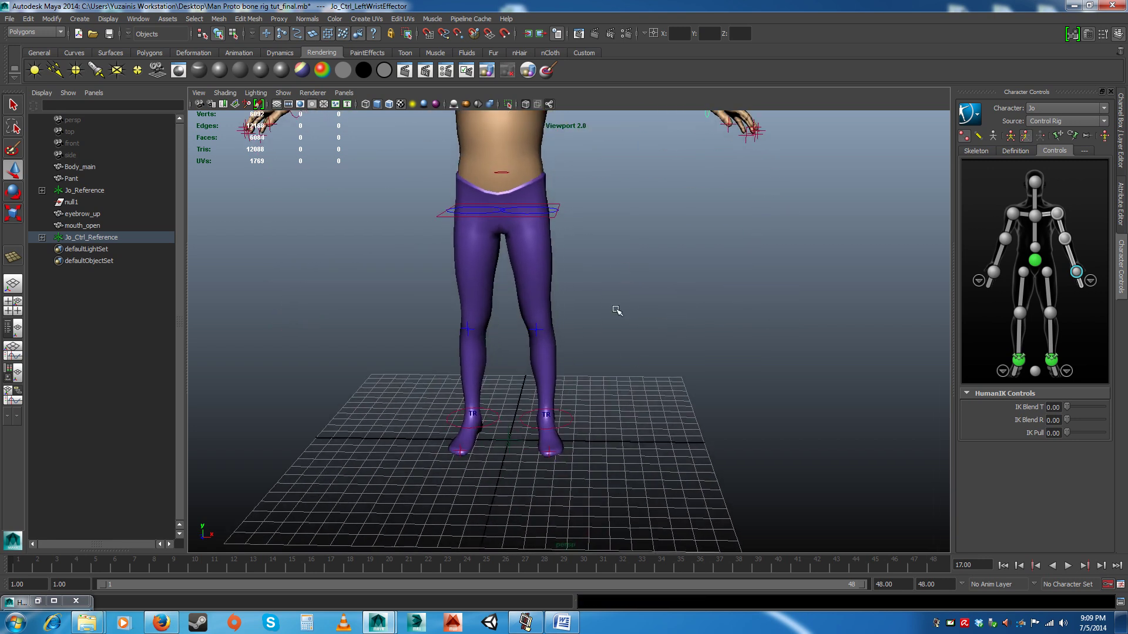
{"action": "left_click", "coordinate": [573, 421]}
{"action": "right_click_drag", "start_coordinate": [646, 432], "coordinate": [626, 380], "text": "alt"}
{"action": "middle_click_drag", "start_coordinate": [626, 381], "coordinate": [595, 441], "text": "alt"}
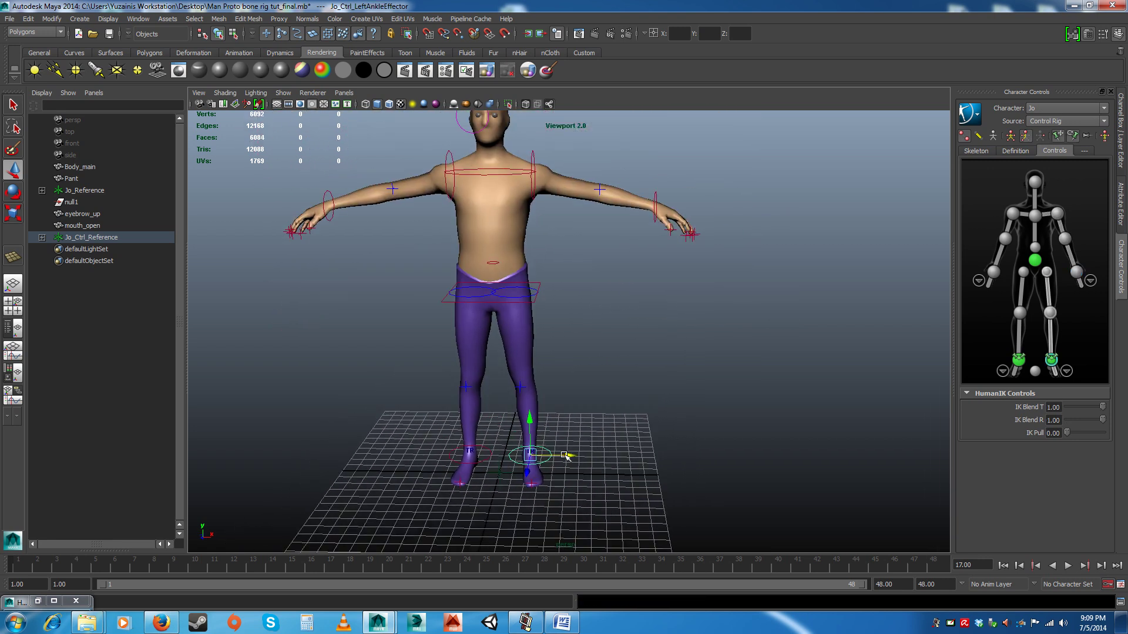
{"action": "left_click_drag", "start_coordinate": [565, 456], "coordinate": [862, 423]}
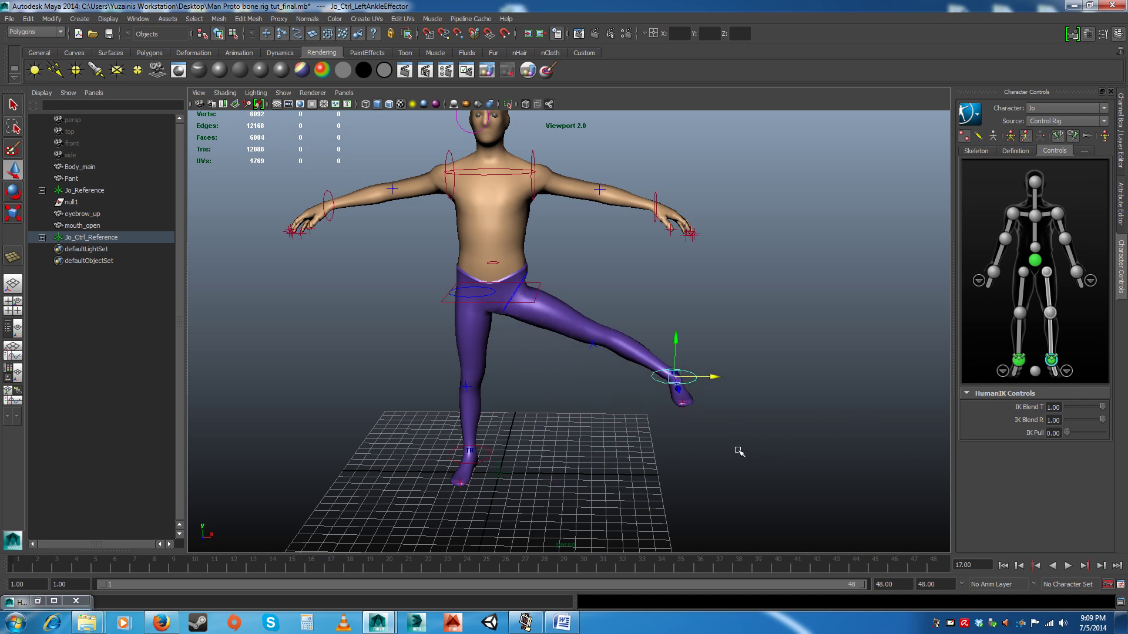
{"action": "key", "text": "ctrl+z"}
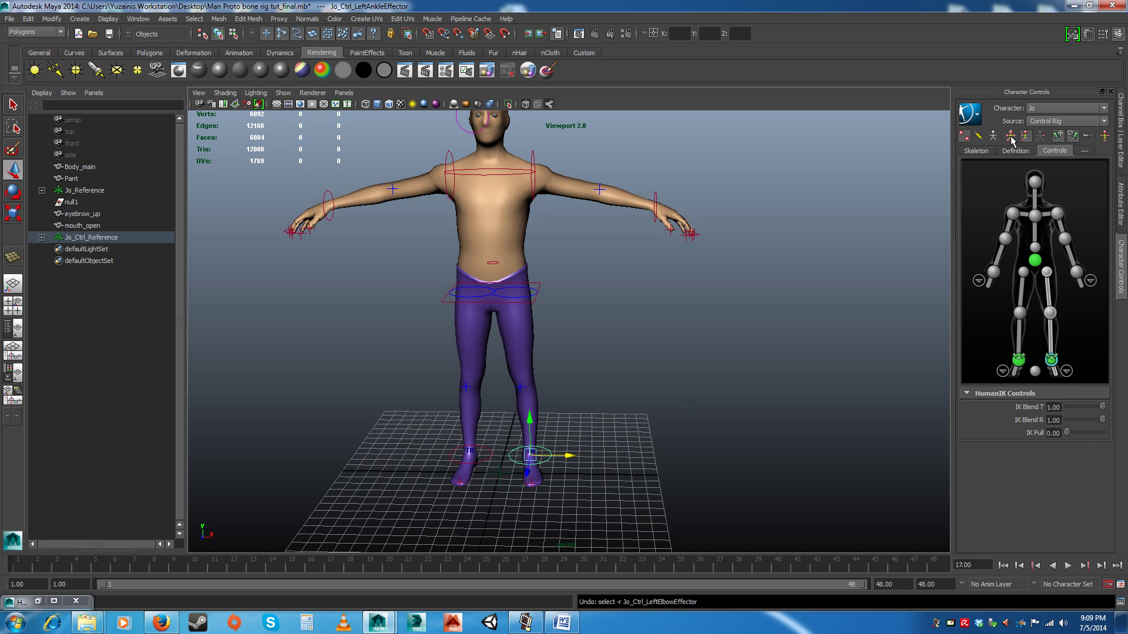
{"action": "left_click", "coordinate": [774, 303]}
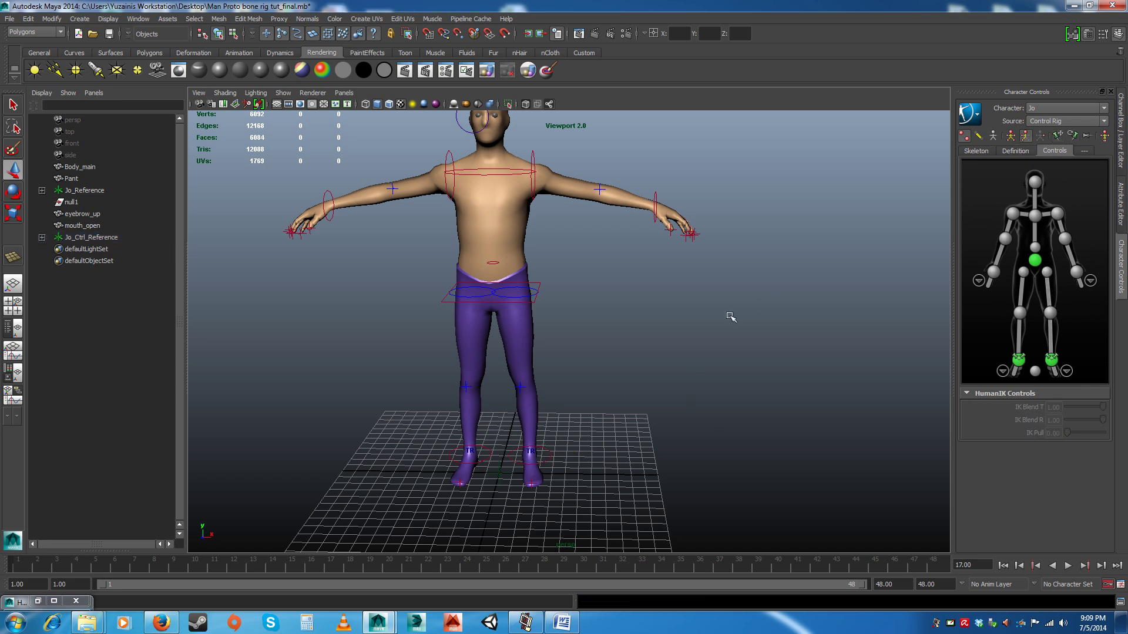
Step: Switch the rig manipulation mode to Full Body and back to Body Part
{"action": "scroll", "coordinate": [680, 321], "scroll_direction": "up", "scroll_amount": 1}
{"action": "middle_click_drag", "start_coordinate": [631, 299], "coordinate": [650, 373], "text": "alt"}
{"action": "right_click_drag", "start_coordinate": [651, 373], "coordinate": [617, 321], "text": "alt"}
{"action": "left_click_drag", "start_coordinate": [624, 350], "coordinate": [611, 347], "text": "alt"}
{"action": "middle_click_drag", "start_coordinate": [624, 347], "coordinate": [628, 319], "text": "alt"}
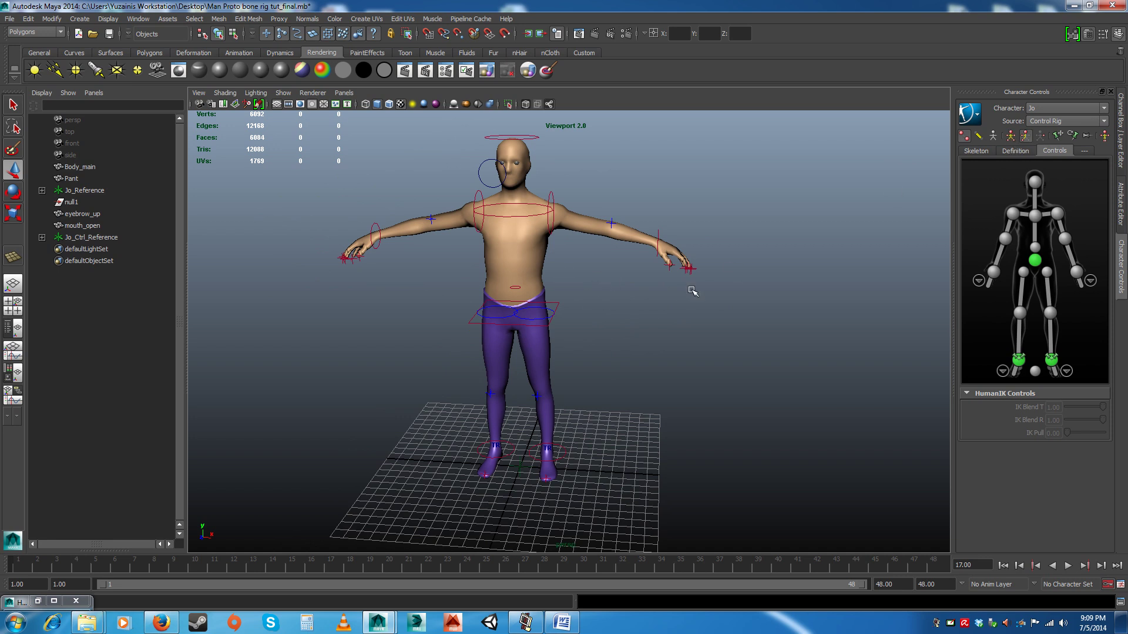
{"action": "left_click", "coordinate": [1011, 136]}
{"action": "left_click", "coordinate": [1025, 137]}
{"action": "left_click_drag", "start_coordinate": [634, 408], "coordinate": [822, 361], "text": "alt"}
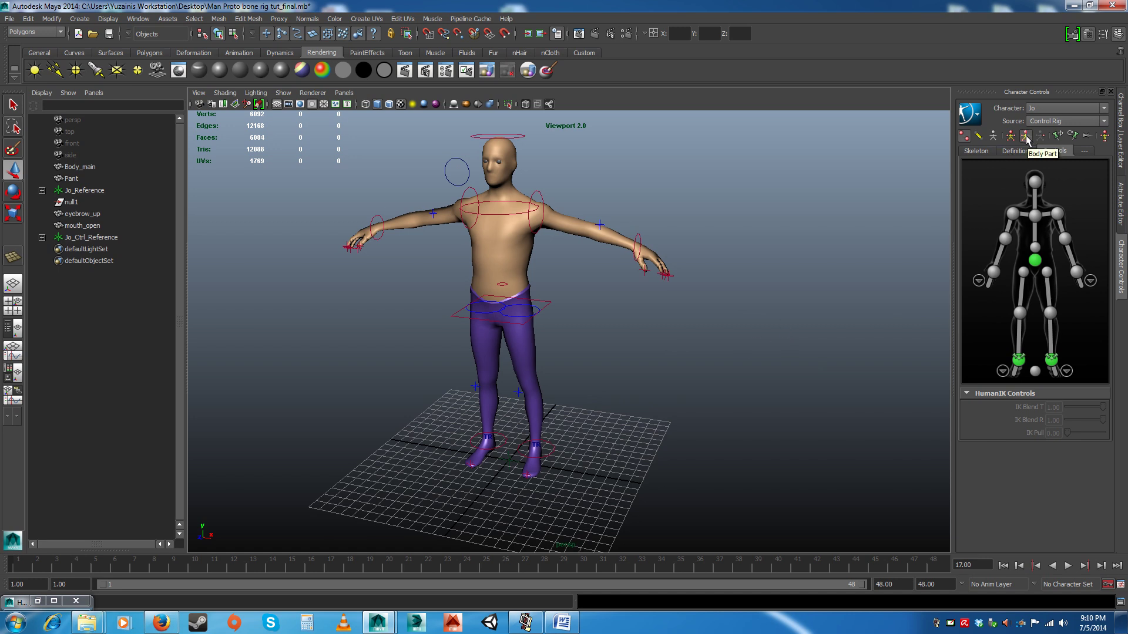
{"action": "left_click_drag", "start_coordinate": [562, 377], "coordinate": [608, 373], "text": "alt"}
{"action": "scroll", "coordinate": [616, 324], "scroll_direction": "down", "scroll_amount": 2}
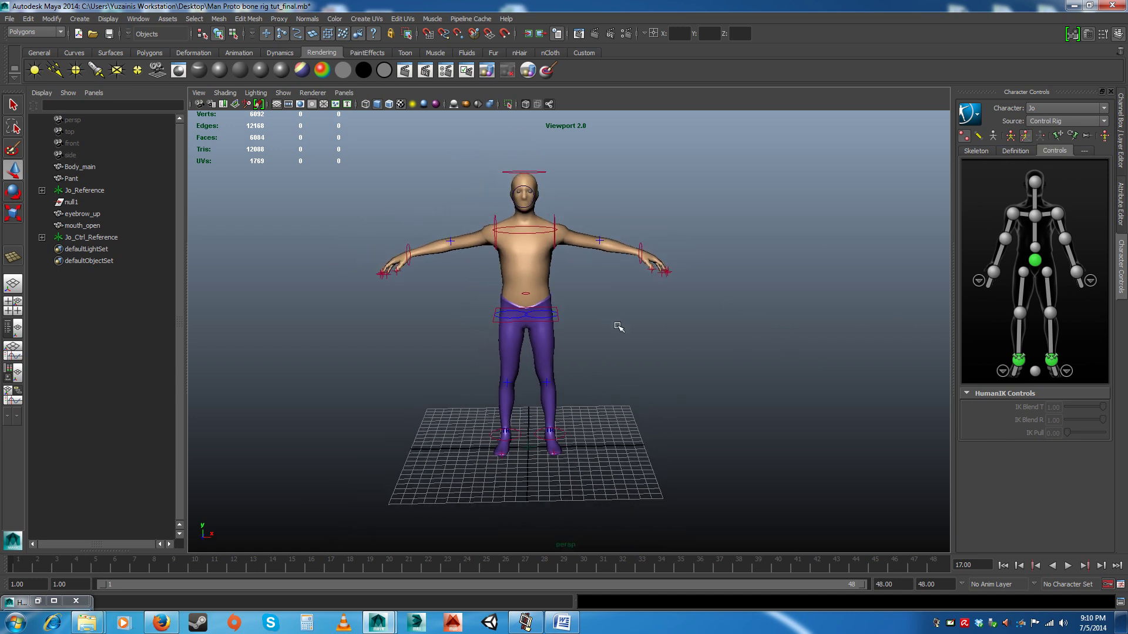
{"action": "left_click_drag", "start_coordinate": [617, 325], "coordinate": [613, 335], "text": "alt"}
{"action": "scroll", "coordinate": [648, 362], "scroll_direction": "down", "scroll_amount": 1}
{"action": "middle_click_drag", "start_coordinate": [664, 359], "coordinate": [639, 343], "text": "alt"}
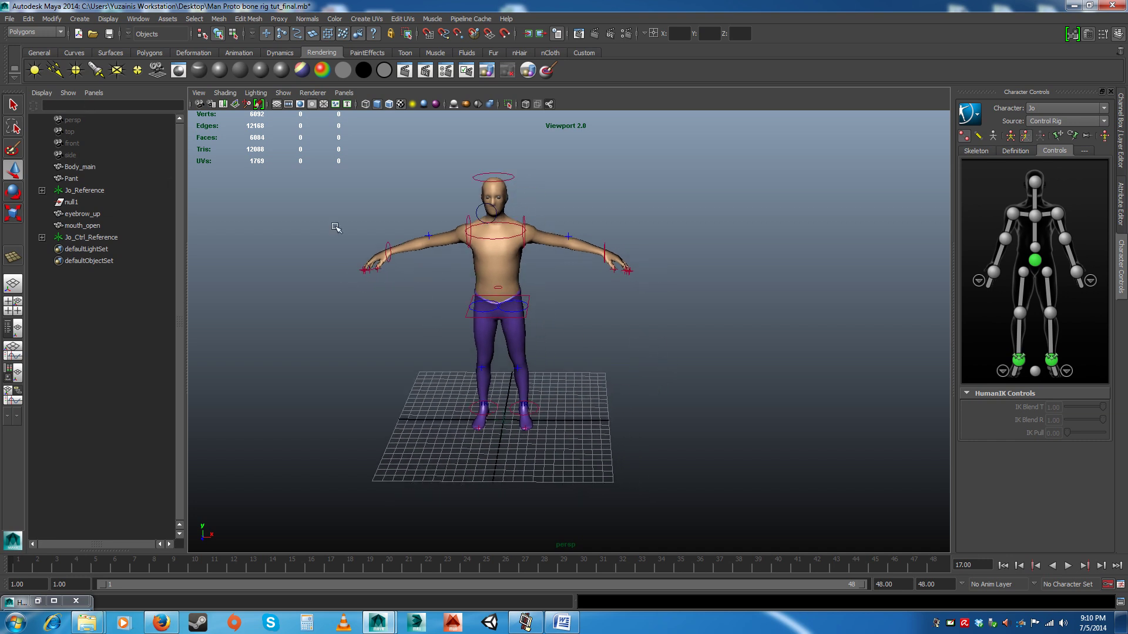
Step: Show the display layers, toggle the Bones layer off and on, and hide the Jo_Mesh layer
{"action": "left_click", "coordinate": [1122, 125]}
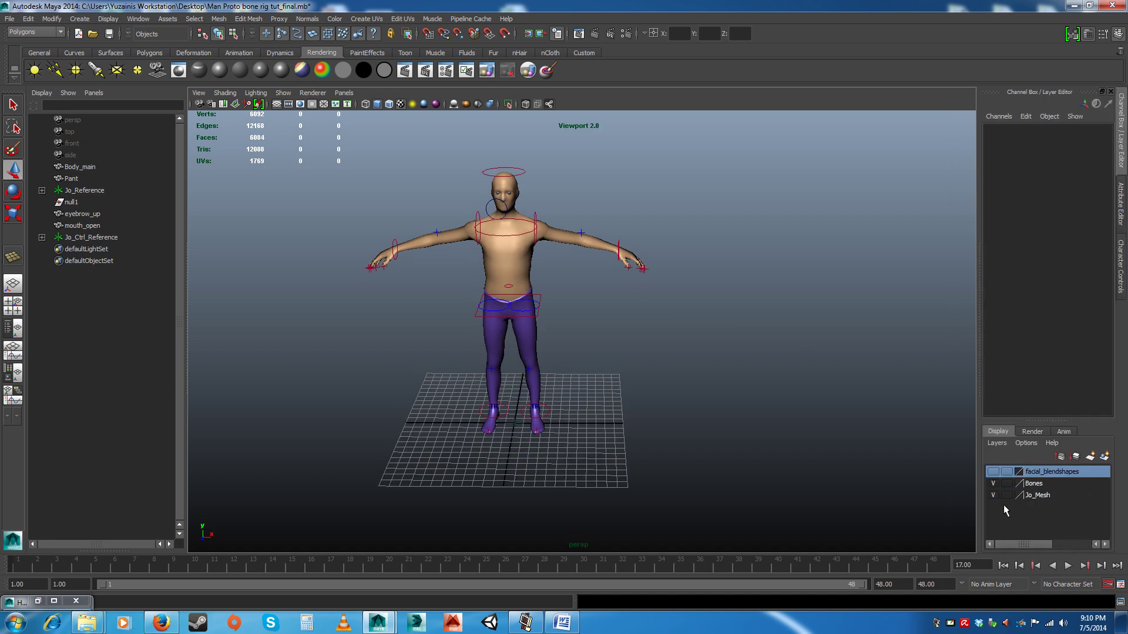
{"action": "left_click", "coordinate": [994, 485]}
{"action": "left_click", "coordinate": [994, 485]}
{"action": "left_click", "coordinate": [993, 497]}
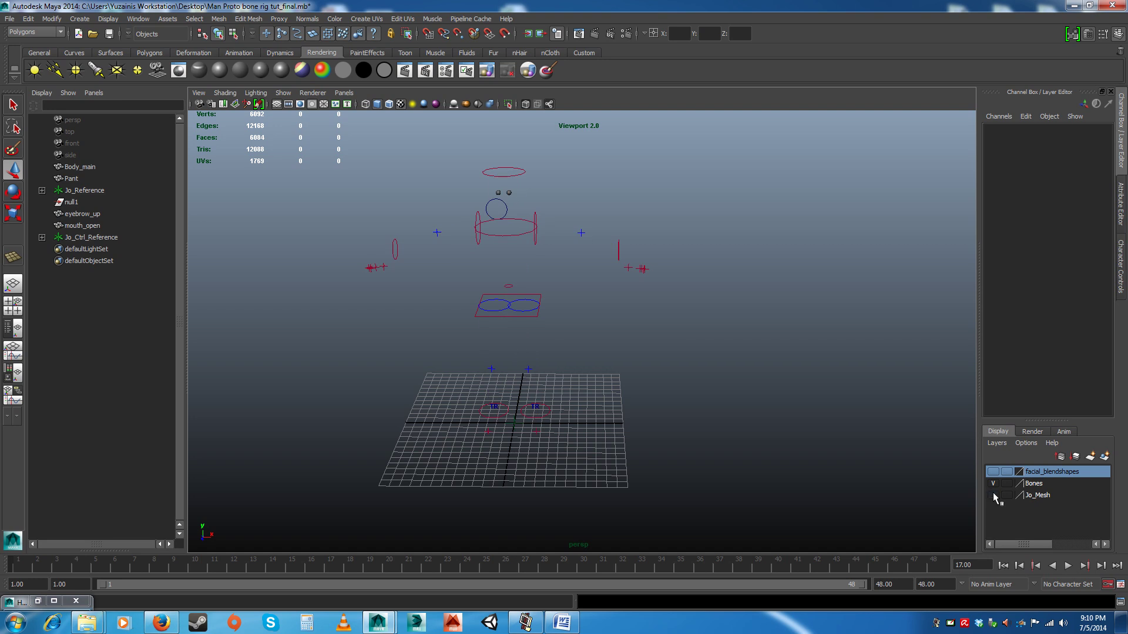
{"action": "left_click", "coordinate": [993, 496]}
{"action": "left_click", "coordinate": [994, 496]}
Step: Select both eye meshes and add them to the Jo_Mesh display layer
{"action": "left_click_drag", "start_coordinate": [490, 189], "coordinate": [516, 194]}
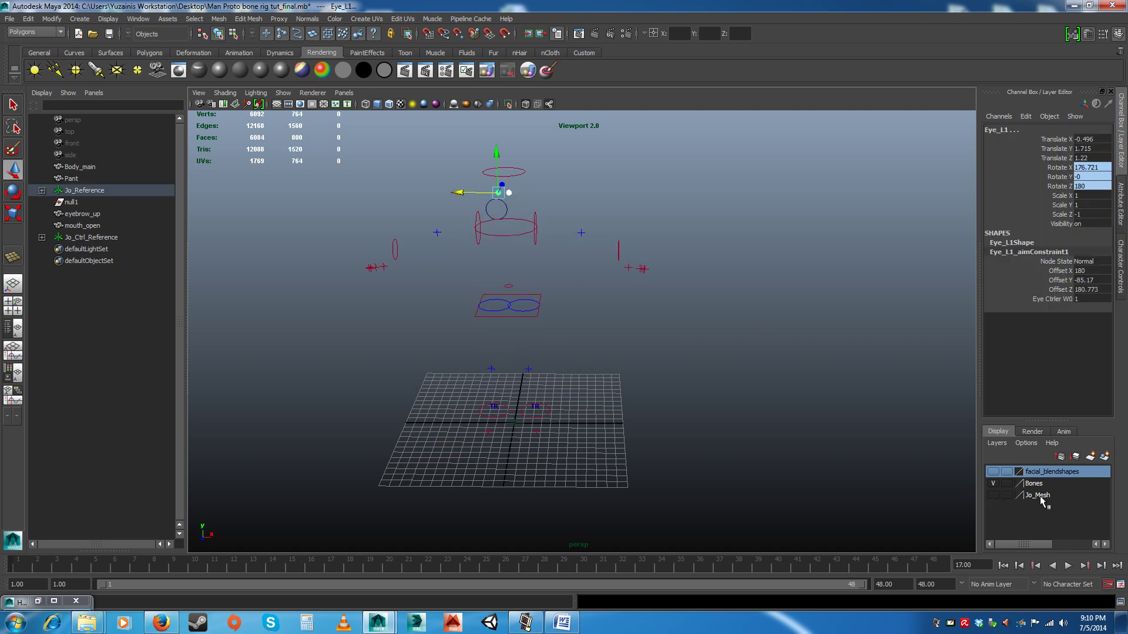
{"action": "left_click", "coordinate": [1040, 497]}
{"action": "right_click", "coordinate": [1040, 497]}
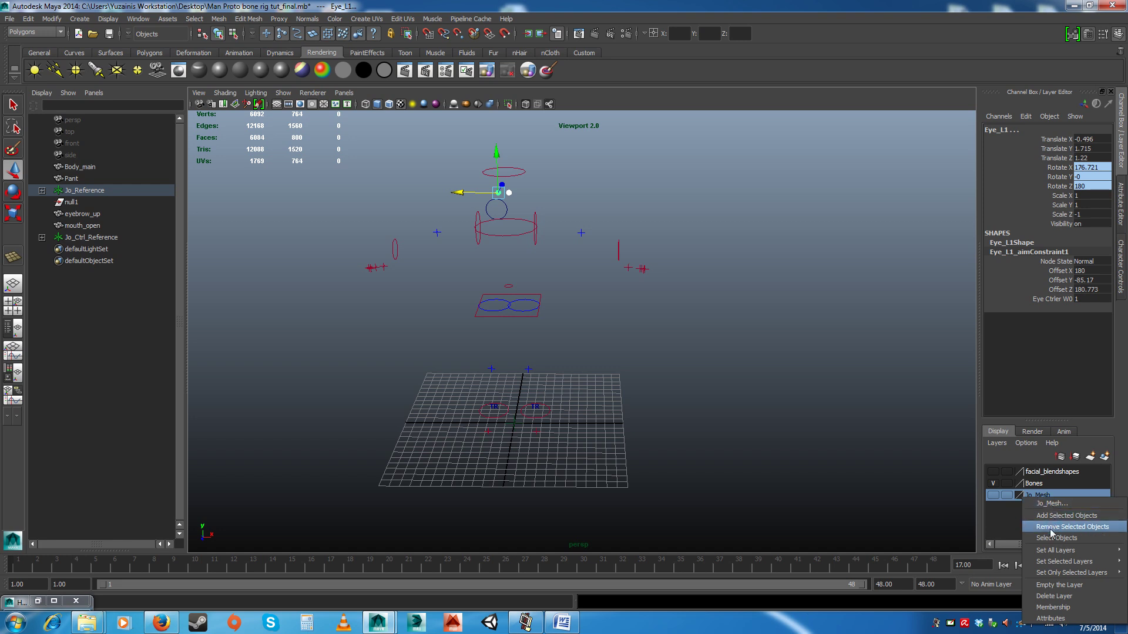
{"action": "left_click", "coordinate": [1053, 517]}
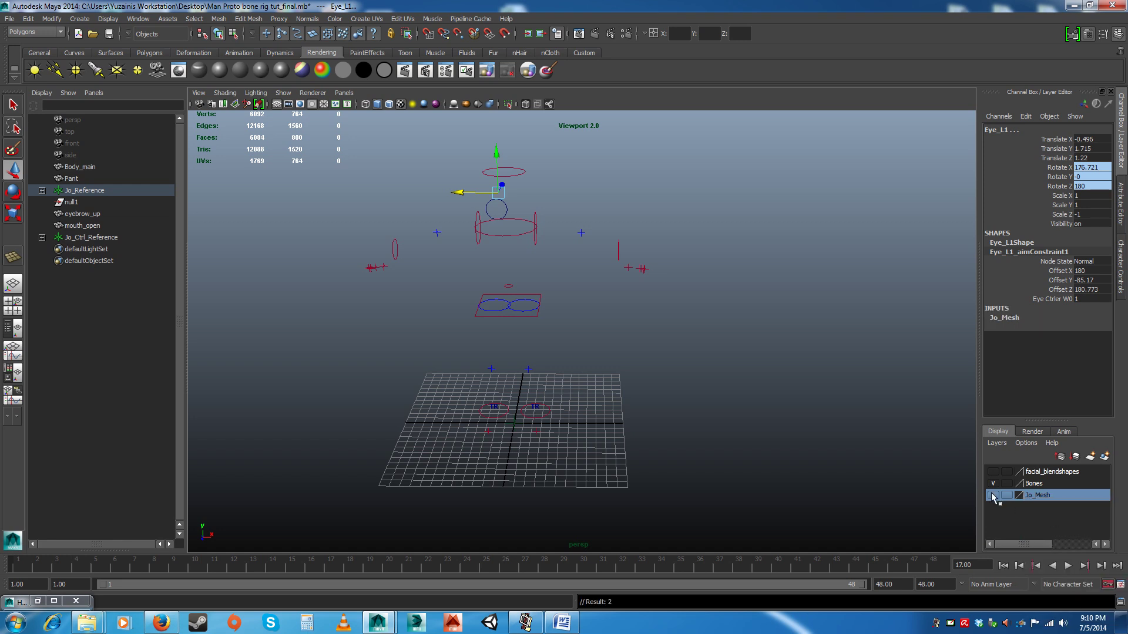
Step: Toggle the Jo_Mesh layer's visibility to check the eye meshes, and highlight the facial_blendshapes layer
{"action": "left_click", "coordinate": [993, 495]}
{"action": "left_click", "coordinate": [992, 495]}
{"action": "left_click", "coordinate": [992, 495]}
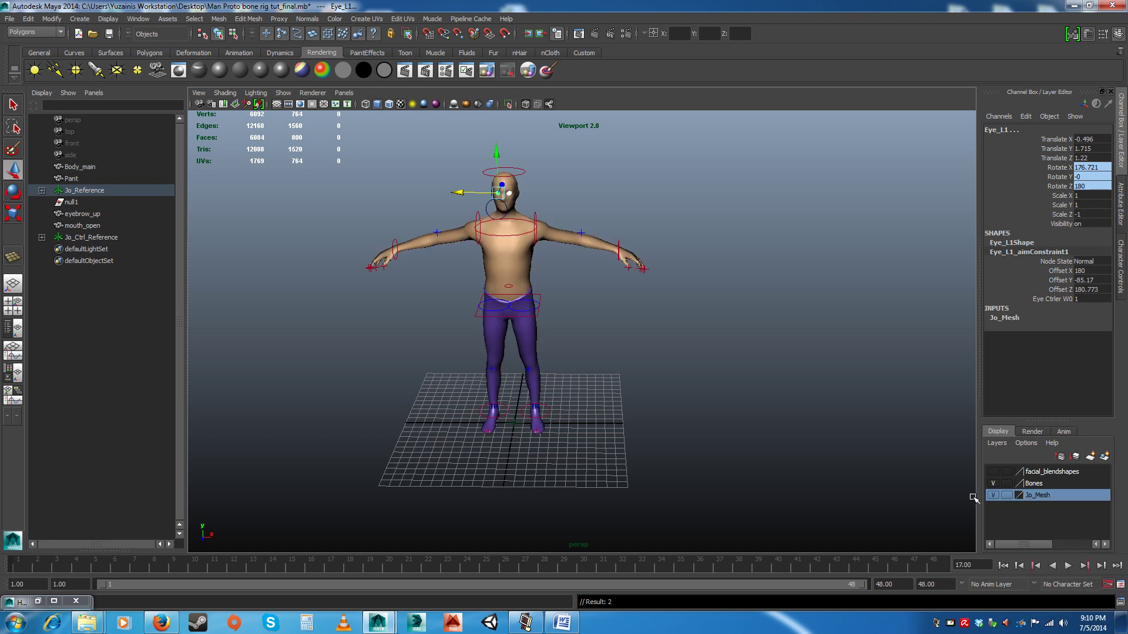
{"action": "left_click", "coordinate": [1035, 473]}
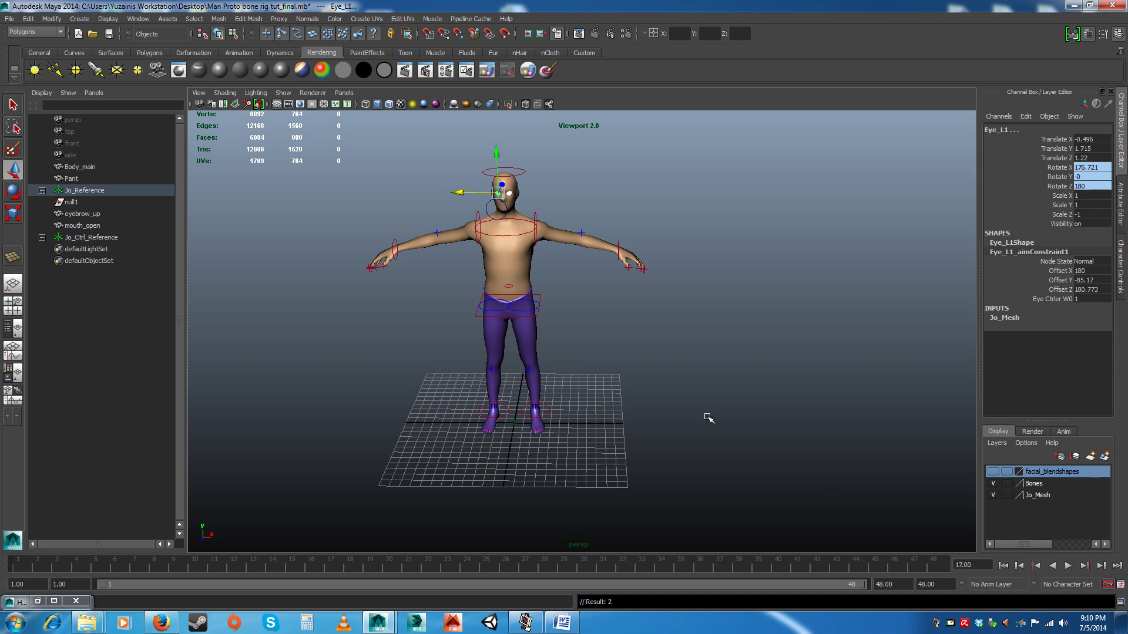
Step: Hide the Jo_Mesh and Bones display layers and clear the selection
{"action": "left_click", "coordinate": [993, 495]}
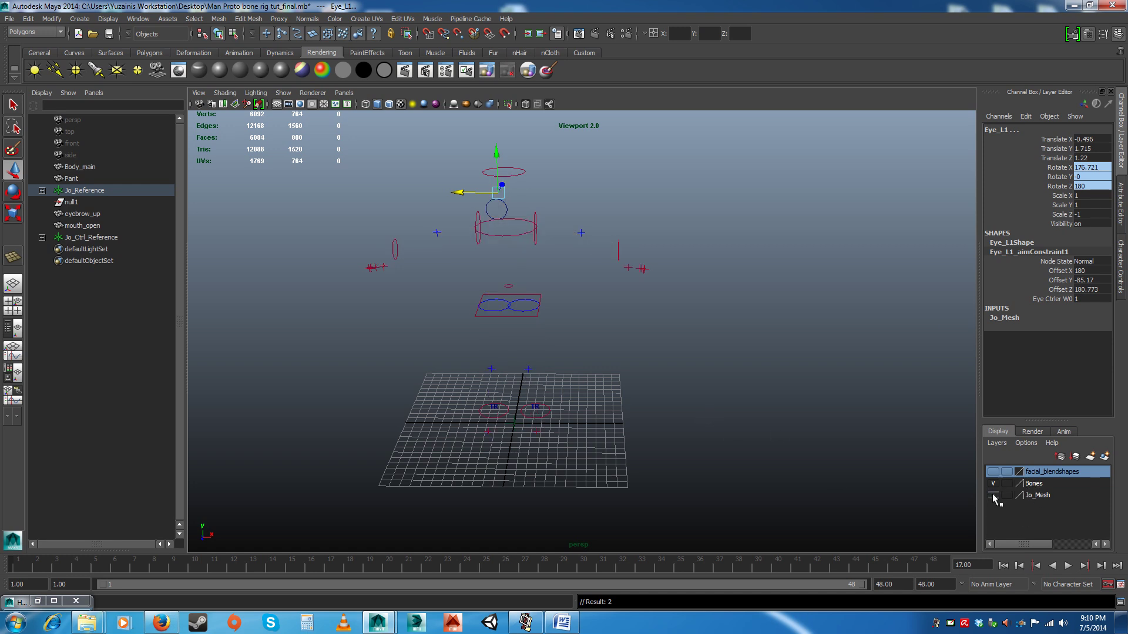
{"action": "left_click", "coordinate": [993, 483]}
{"action": "left_click", "coordinate": [655, 385]}
Step: Select all the rig effectors together with the eye controller and create a new display layer from the selection
{"action": "left_click_drag", "start_coordinate": [725, 400], "coordinate": [696, 352], "text": "alt"}
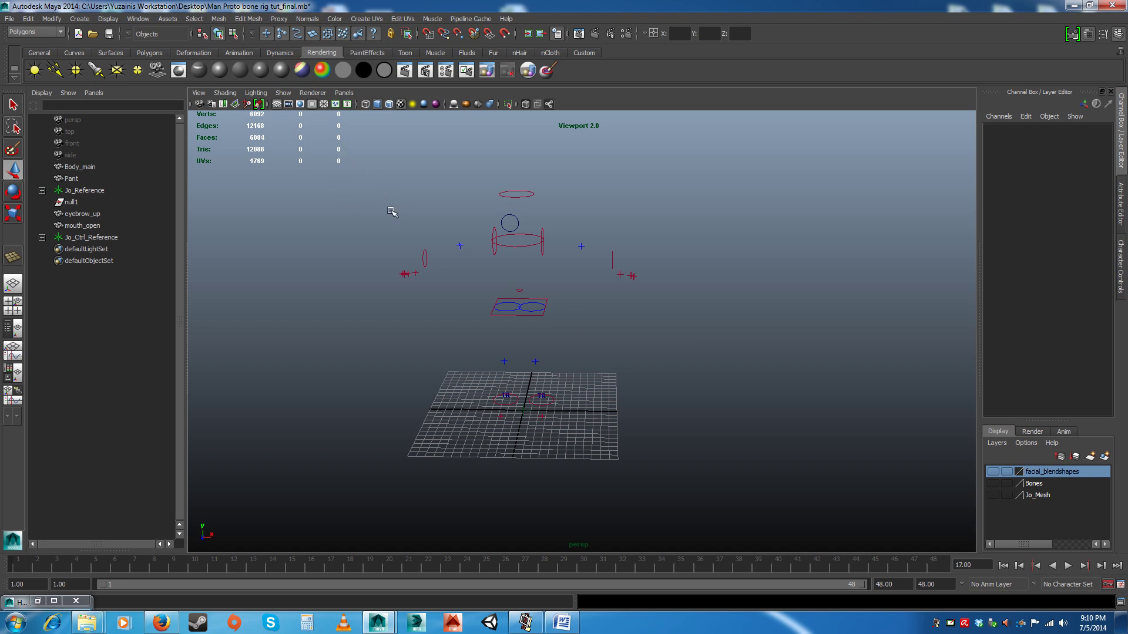
{"action": "left_click_drag", "start_coordinate": [384, 168], "coordinate": [649, 416]}
{"action": "left_click", "coordinate": [510, 222]}
{"action": "left_click_drag", "start_coordinate": [593, 313], "coordinate": [586, 298], "text": "alt"}
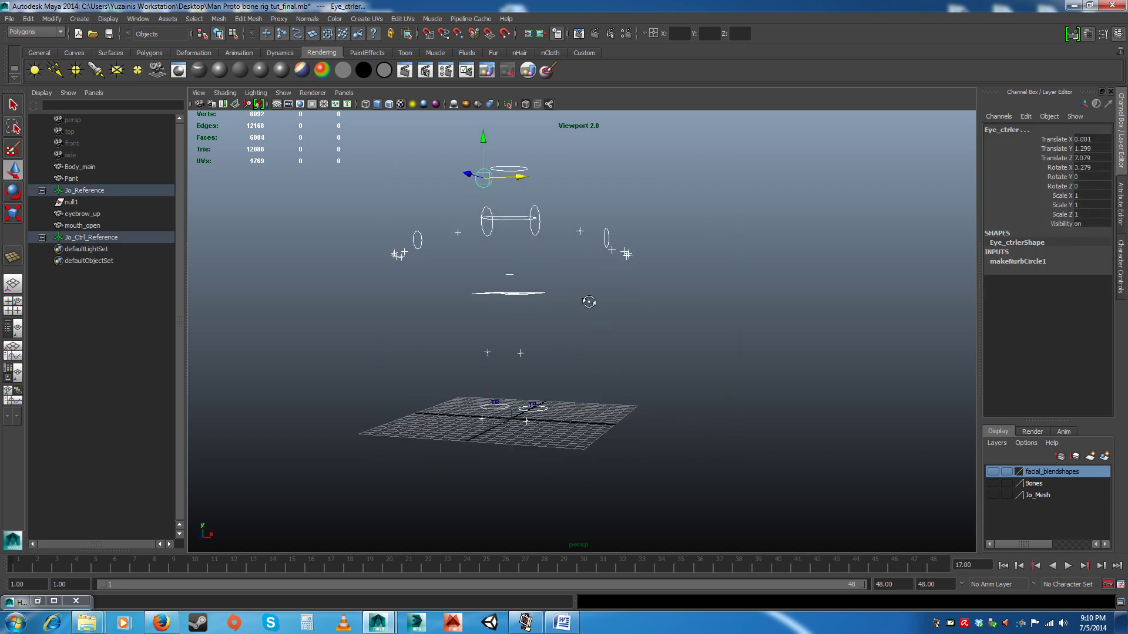
{"action": "left_click", "coordinate": [1104, 456]}
Step: Rename the new display layer as bones_controller and save the layer settings
{"action": "left_click", "coordinate": [1034, 472]}
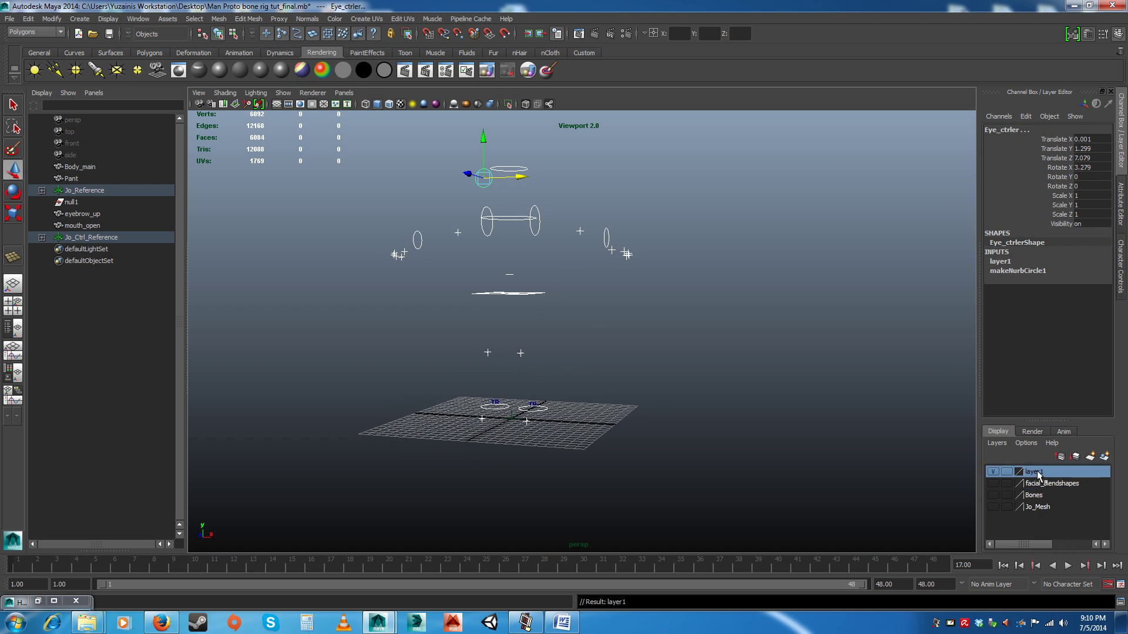
{"action": "right_click", "coordinate": [1038, 476]}
{"action": "left_click", "coordinate": [1029, 461]}
{"action": "right_click", "coordinate": [1030, 477]}
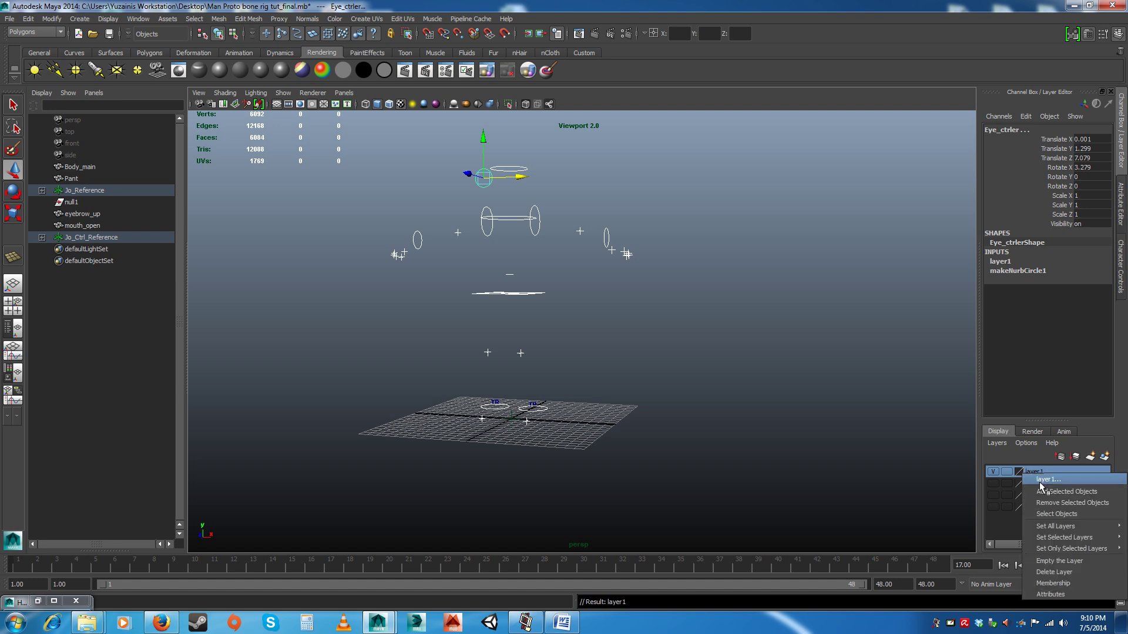
{"action": "left_click", "coordinate": [1043, 489]}
{"action": "left_click_drag", "start_coordinate": [452, 231], "coordinate": [361, 231]}
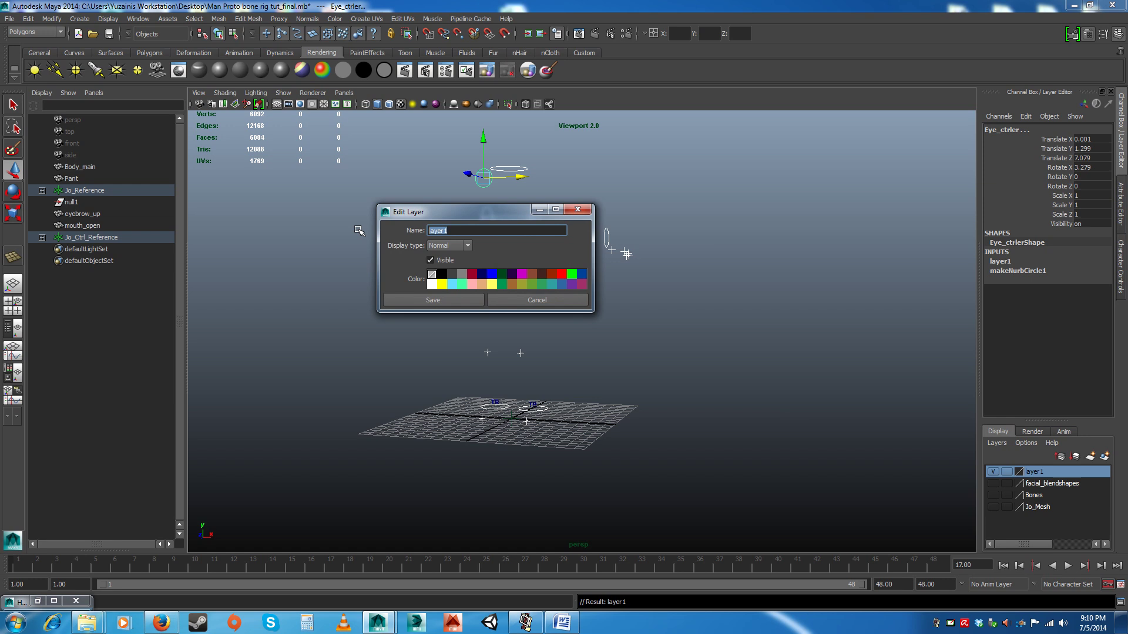
{"action": "type", "text": "bon"}
{"action": "type", "text": "_controll"}
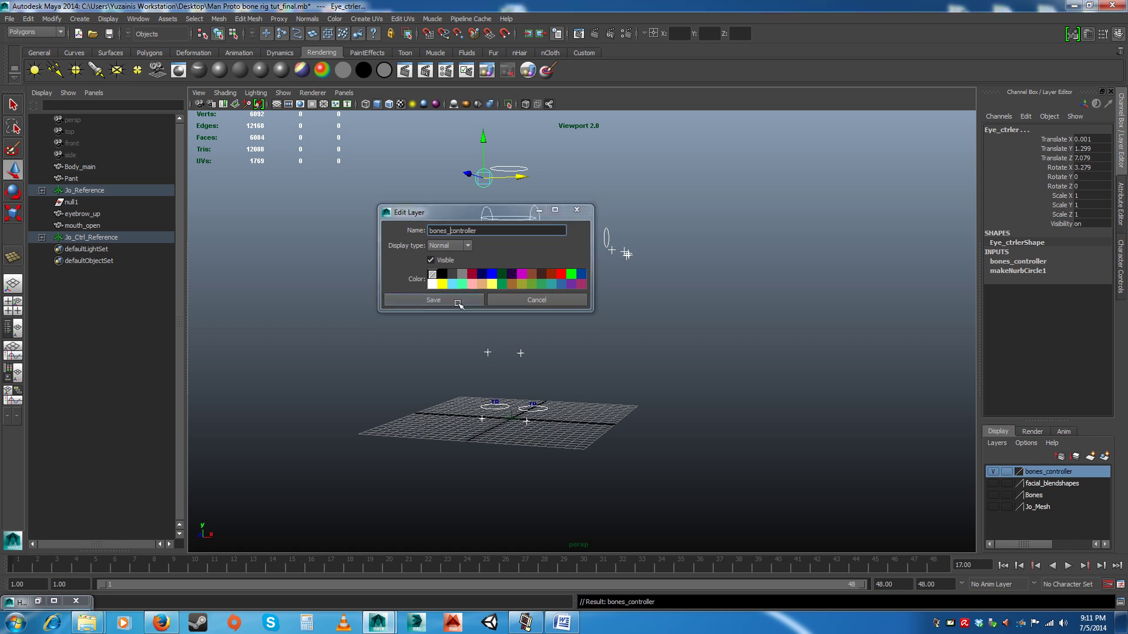
{"action": "left_click", "coordinate": [433, 300]}
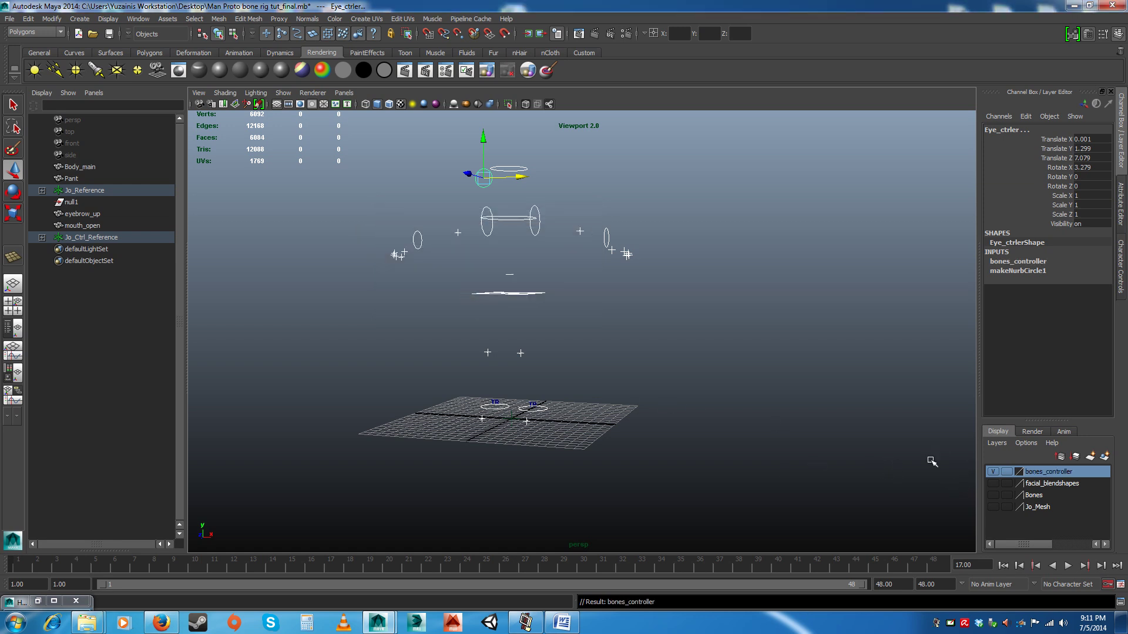
Step: Clear the selection, show the Jo_Mesh layer, and toggle the bones_controller layer off and on
{"action": "left_click", "coordinate": [764, 426]}
{"action": "left_click", "coordinate": [993, 506]}
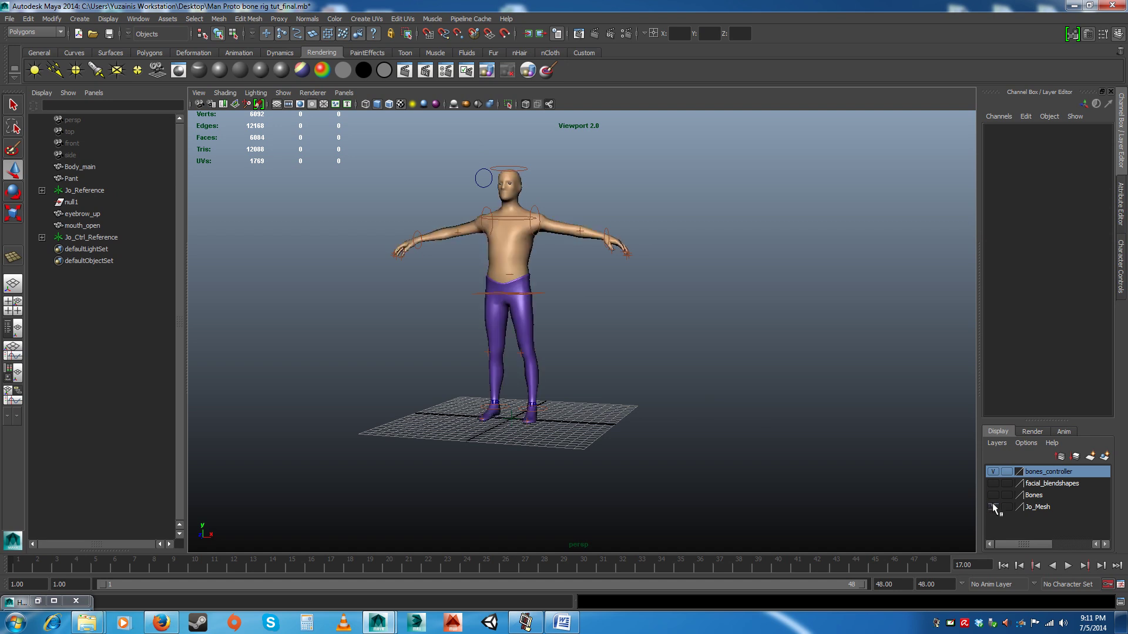
{"action": "left_click", "coordinate": [994, 471]}
{"action": "left_click", "coordinate": [993, 470]}
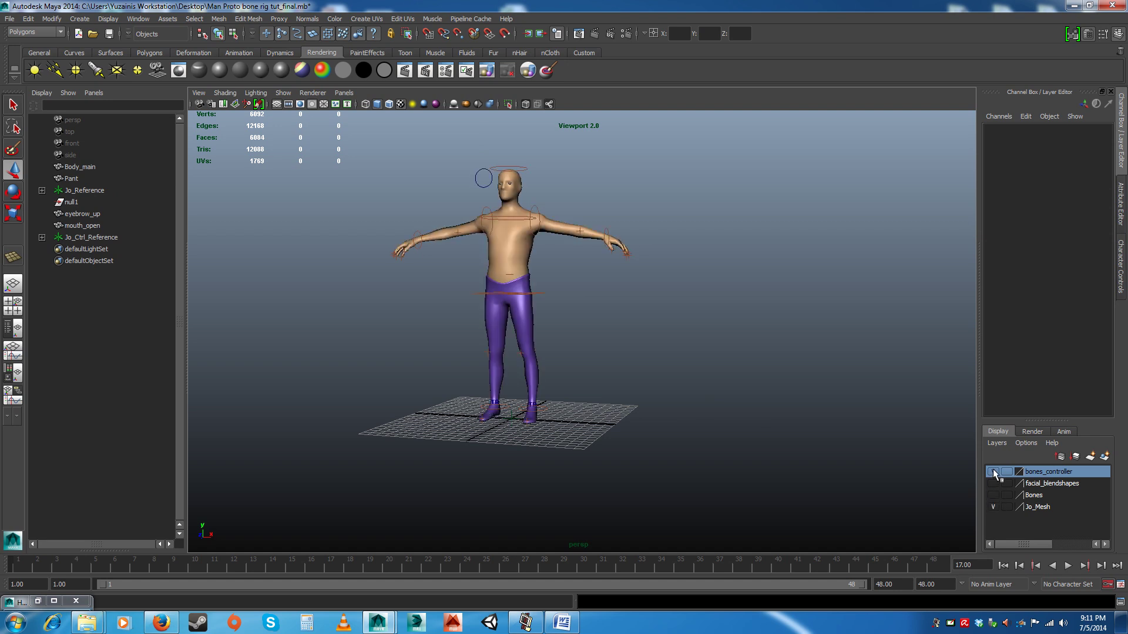
Step: Select all members of the bones_controller layer through its layer options, clear the selection, and select them again
{"action": "right_click", "coordinate": [1035, 474]}
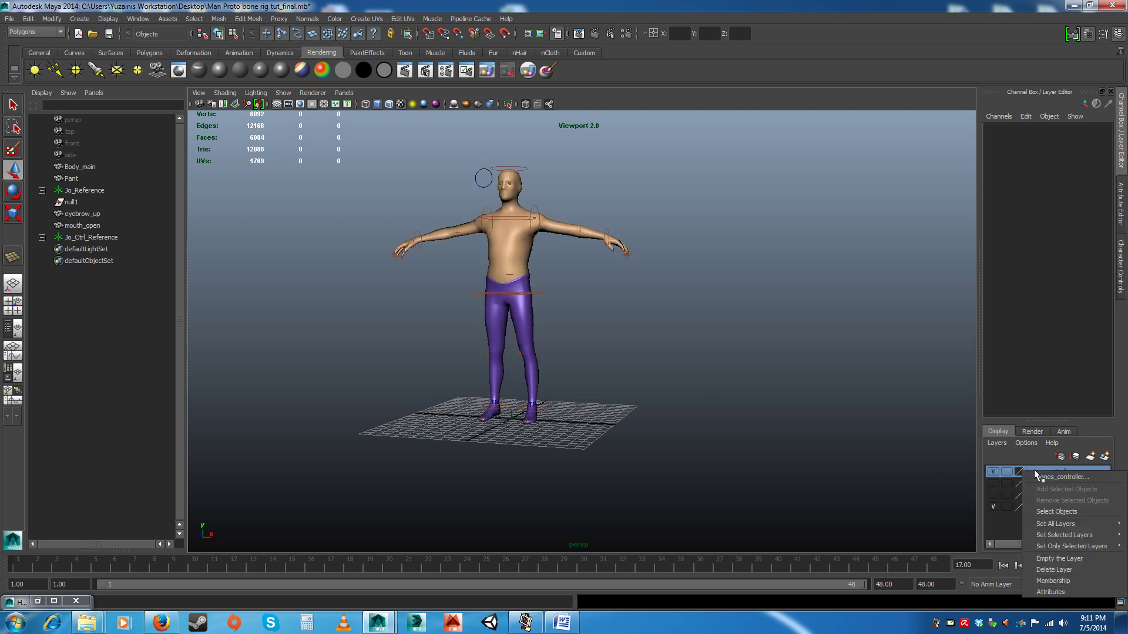
{"action": "left_click", "coordinate": [1051, 513]}
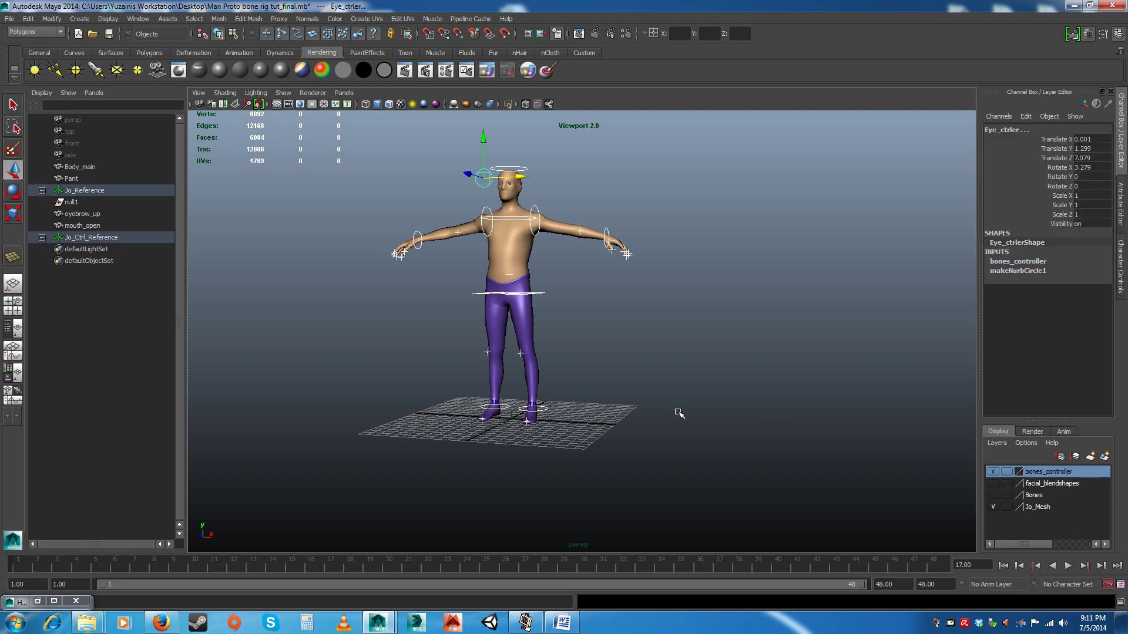
{"action": "left_click", "coordinate": [941, 467]}
{"action": "right_click", "coordinate": [1037, 477]}
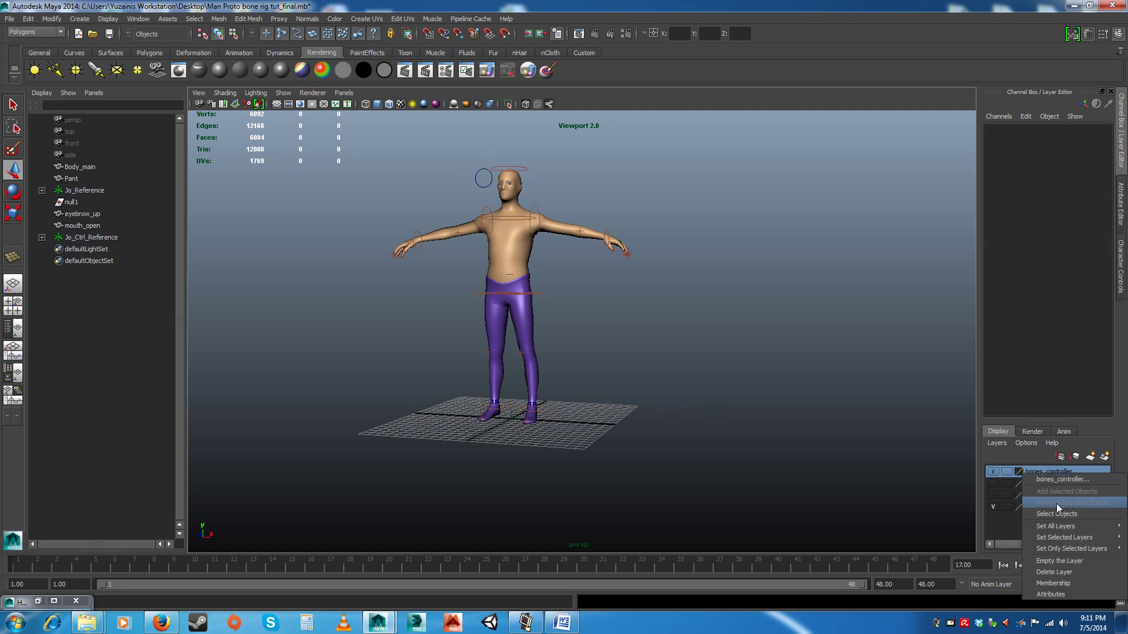
{"action": "left_click", "coordinate": [1052, 520]}
{"action": "left_click_drag", "start_coordinate": [621, 373], "coordinate": [620, 385], "text": "alt"}
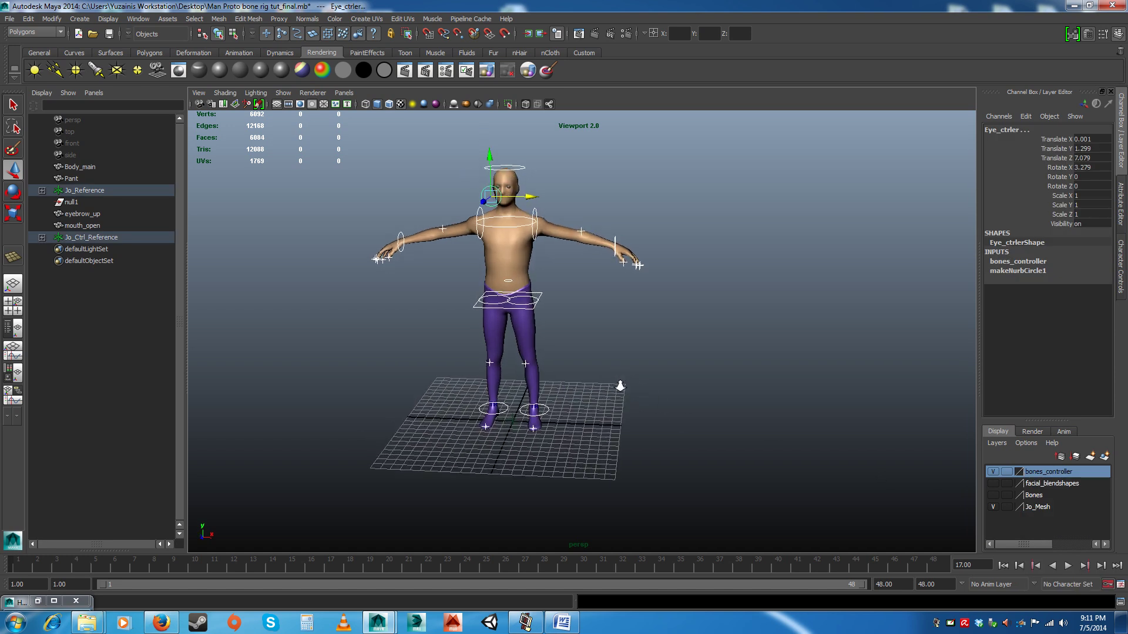
{"action": "middle_click_drag", "start_coordinate": [613, 359], "coordinate": [614, 390], "text": "alt"}
Step: Move the current time to frame 1 and deselect all the controllers
{"action": "left_click_drag", "start_coordinate": [112, 565], "coordinate": [17, 568]}
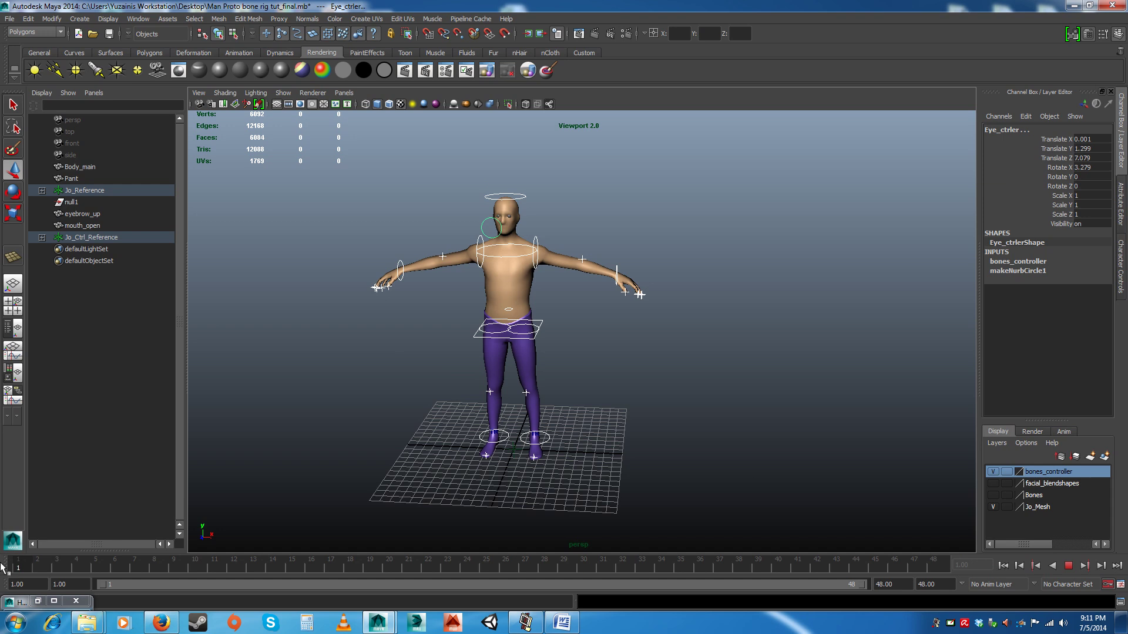
{"action": "left_click", "coordinate": [629, 415]}
{"action": "left_click_drag", "start_coordinate": [579, 408], "coordinate": [601, 396], "text": "alt"}
{"action": "right_click_drag", "start_coordinate": [601, 397], "coordinate": [564, 340], "text": "alt"}
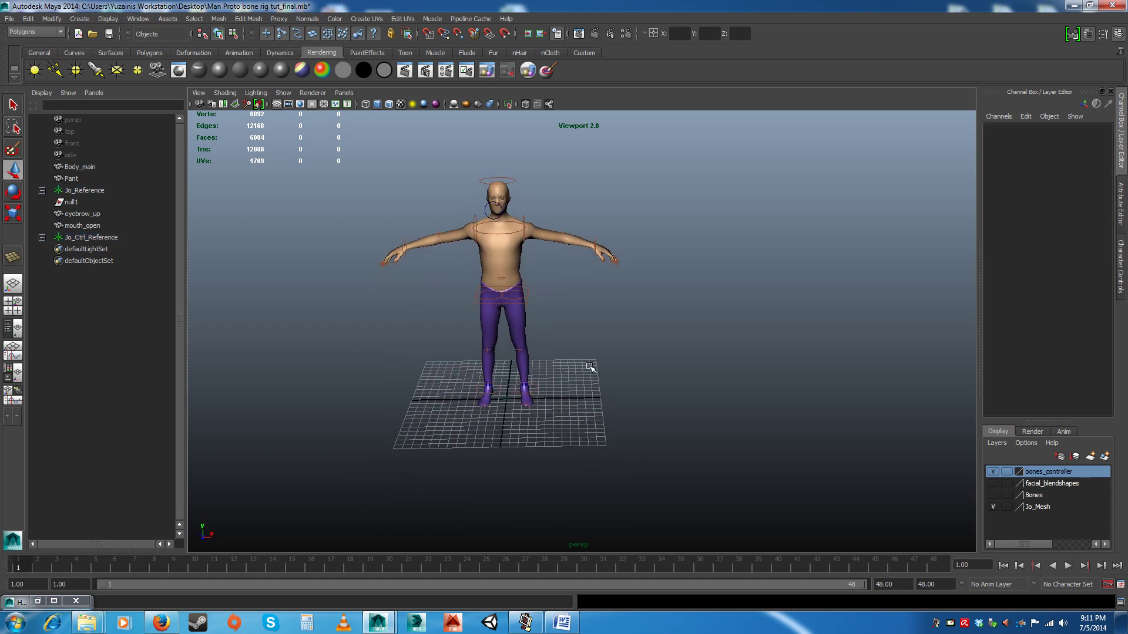
{"action": "left_click_drag", "start_coordinate": [448, 296], "coordinate": [438, 292], "text": "alt"}
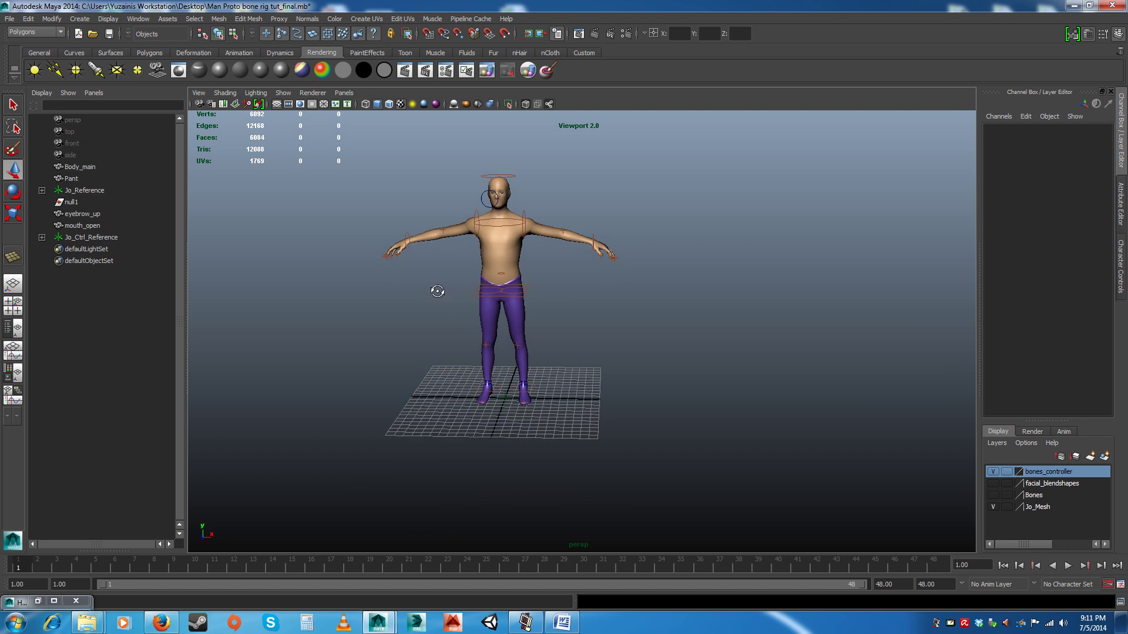
Step: Create a large polygon plane as a floor beneath the character and move it along X to 1.14
{"action": "left_click", "coordinate": [149, 53]}
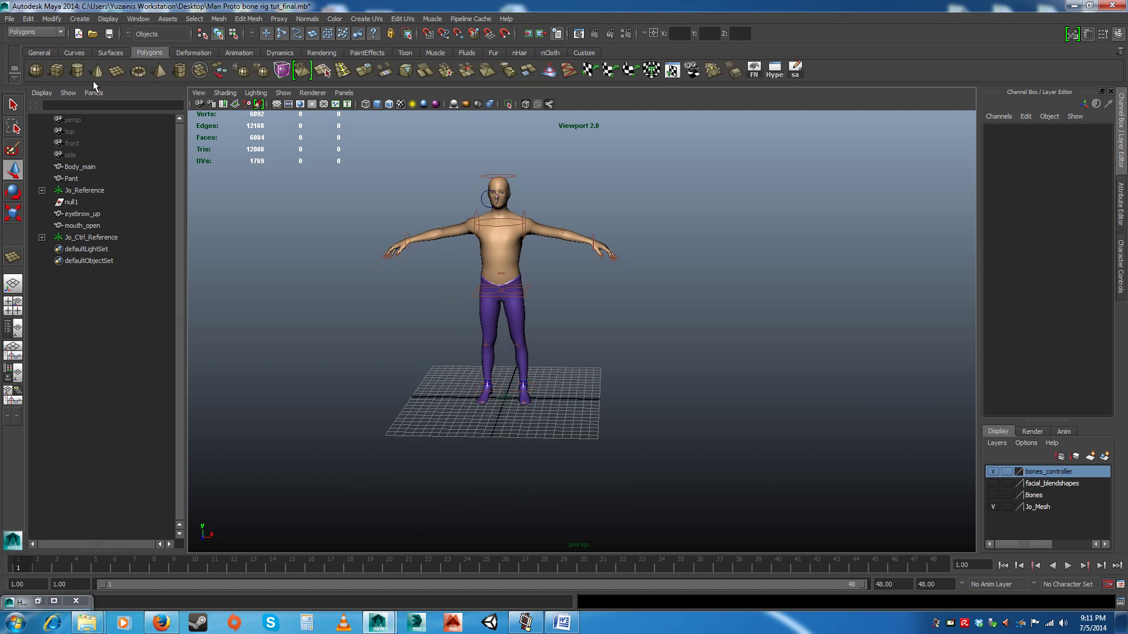
{"action": "right_click_drag", "start_coordinate": [599, 382], "coordinate": [491, 343], "text": "alt"}
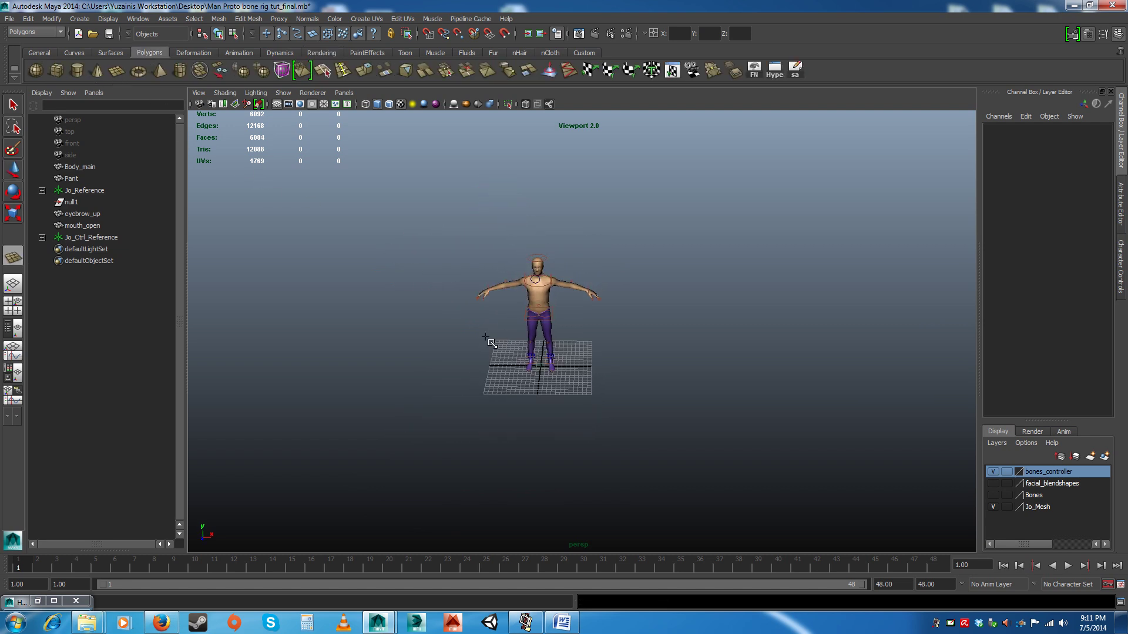
{"action": "mouse_move", "coordinate": [388, 240]}
{"action": "left_mouse_down"}
{"action": "mouse_move", "coordinate": [611, 481]}
{"action": "mouse_move", "coordinate": [935, 554]}
{"action": "left_mouse_up"}
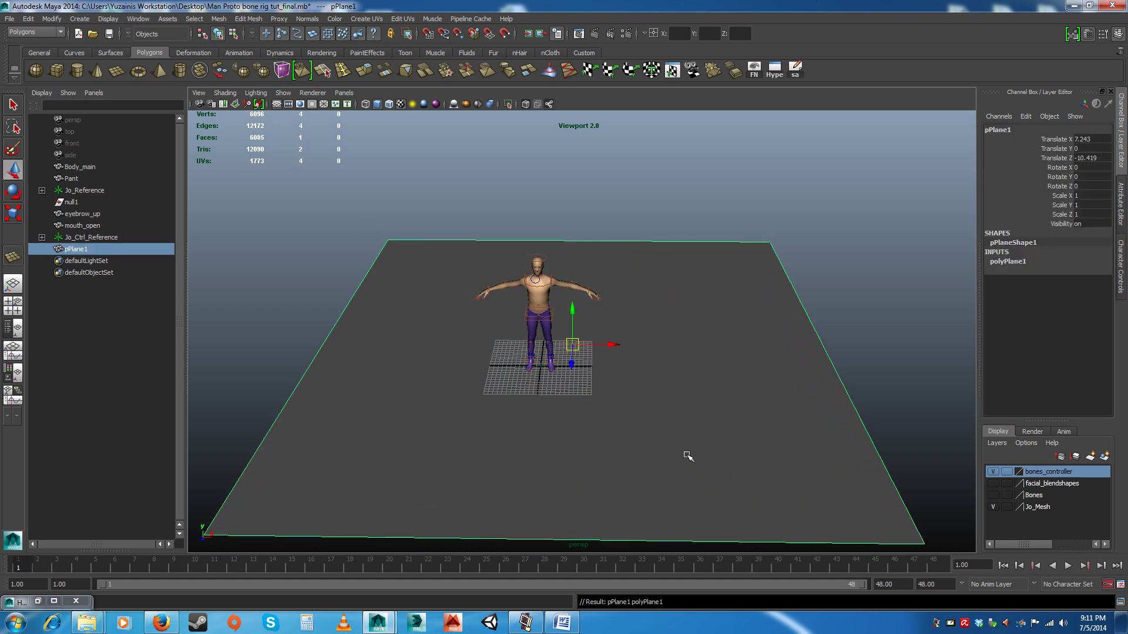
{"action": "left_click_drag", "start_coordinate": [599, 345], "coordinate": [580, 347]}
Step: Hide the viewport grid so only the floor plane remains beneath the character
{"action": "left_click_drag", "start_coordinate": [612, 382], "coordinate": [555, 367], "text": "alt"}
{"action": "left_click_drag", "start_coordinate": [584, 430], "coordinate": [528, 411], "text": "alt"}
{"action": "right_click_drag", "start_coordinate": [529, 410], "coordinate": [588, 505], "text": "alt"}
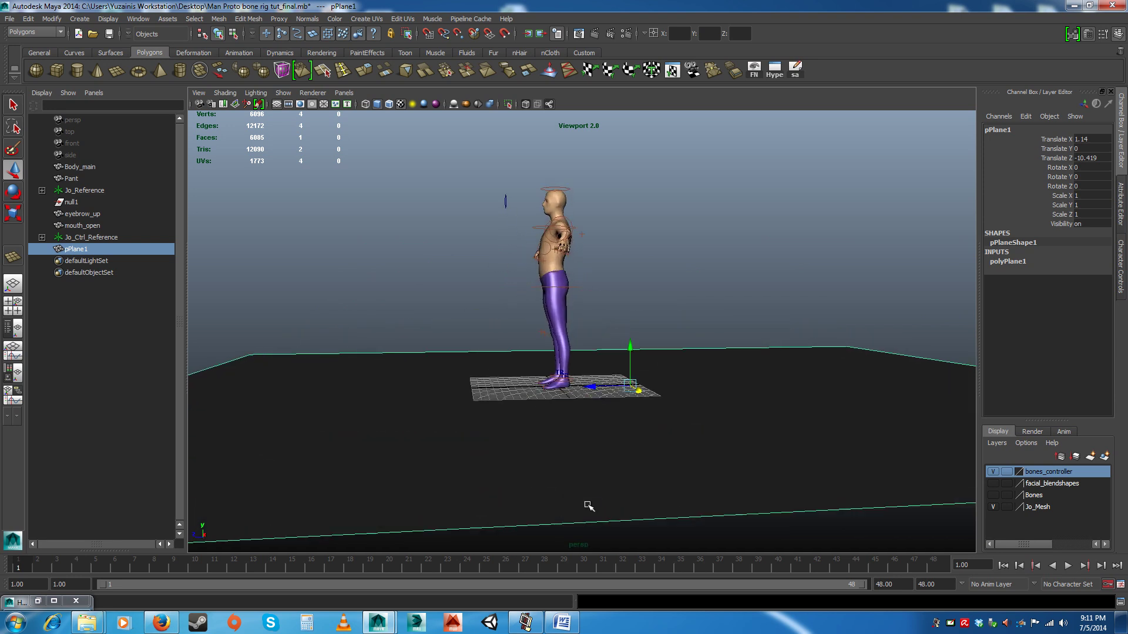
{"action": "left_click_drag", "start_coordinate": [589, 506], "coordinate": [625, 411], "text": "alt"}
{"action": "left_click", "coordinate": [276, 104]}
{"action": "left_click_drag", "start_coordinate": [541, 387], "coordinate": [612, 335], "text": "alt"}
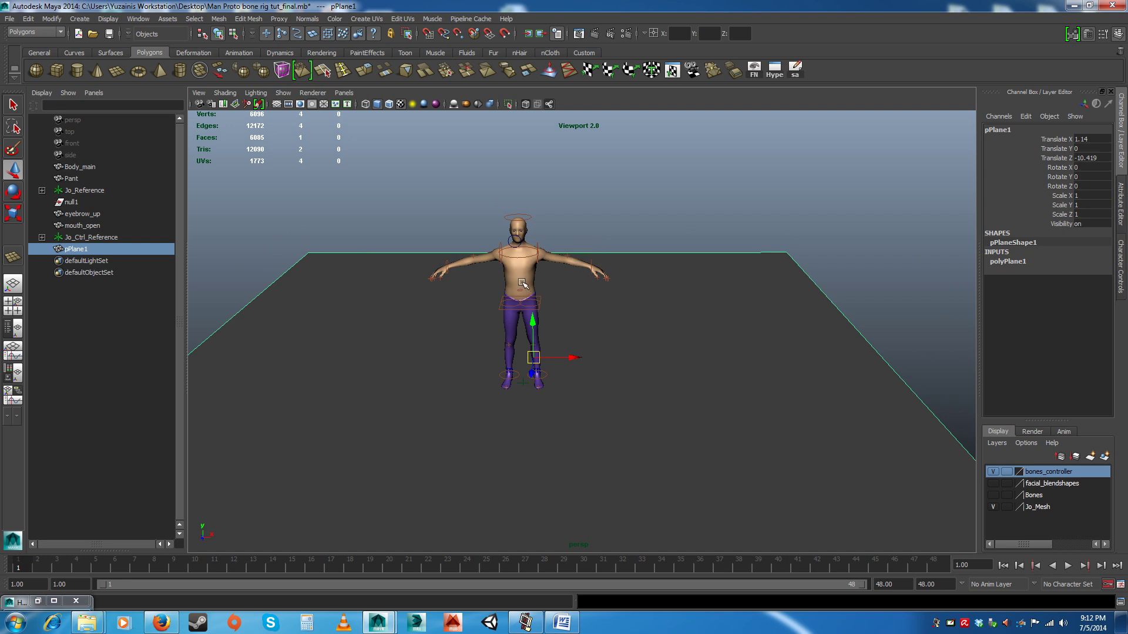
Step: Examine the character's feet against the floor plane from the side and the front
{"action": "left_click_drag", "start_coordinate": [582, 325], "coordinate": [506, 351], "text": "alt"}
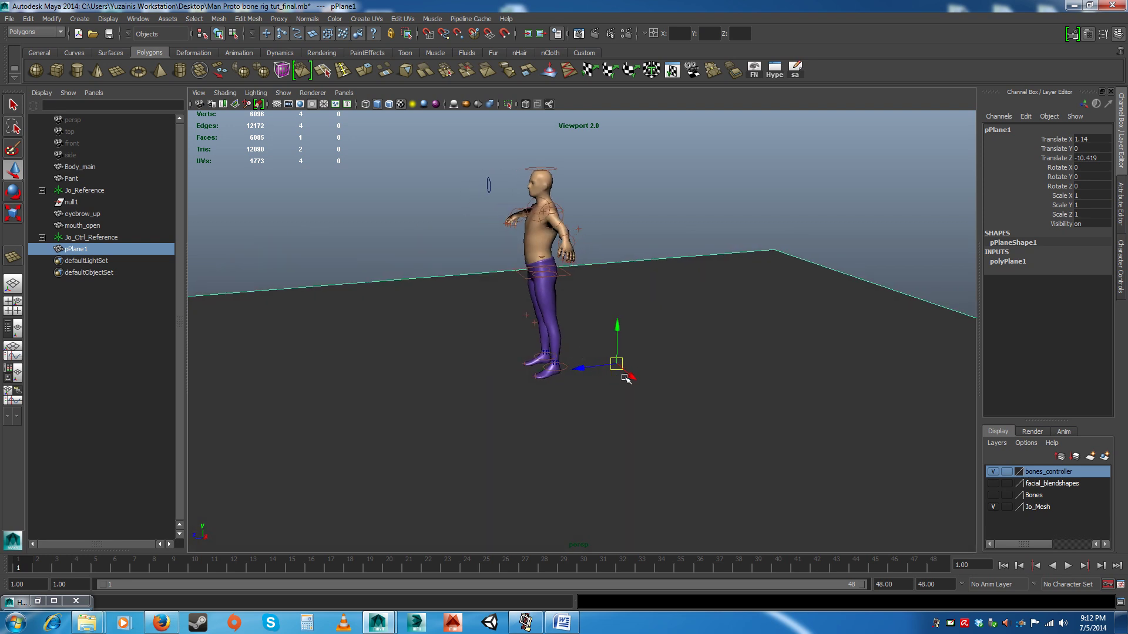
{"action": "left_click_drag", "start_coordinate": [625, 378], "coordinate": [536, 364], "text": "alt"}
{"action": "right_click_drag", "start_coordinate": [536, 365], "coordinate": [534, 413], "text": "alt"}
{"action": "left_click_drag", "start_coordinate": [534, 413], "coordinate": [538, 395], "text": "alt"}
{"action": "right_click_drag", "start_coordinate": [539, 396], "coordinate": [544, 353], "text": "alt"}
{"action": "middle_click_drag", "start_coordinate": [544, 348], "coordinate": [544, 339], "text": "alt"}
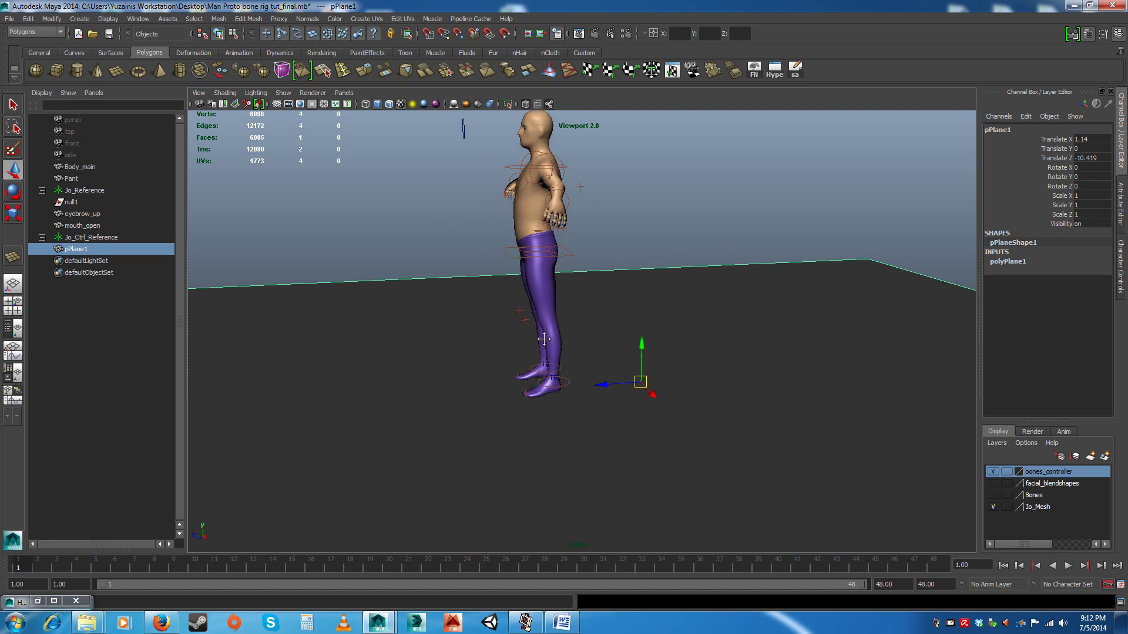
{"action": "left_click_drag", "start_coordinate": [544, 339], "coordinate": [537, 315], "text": "alt"}
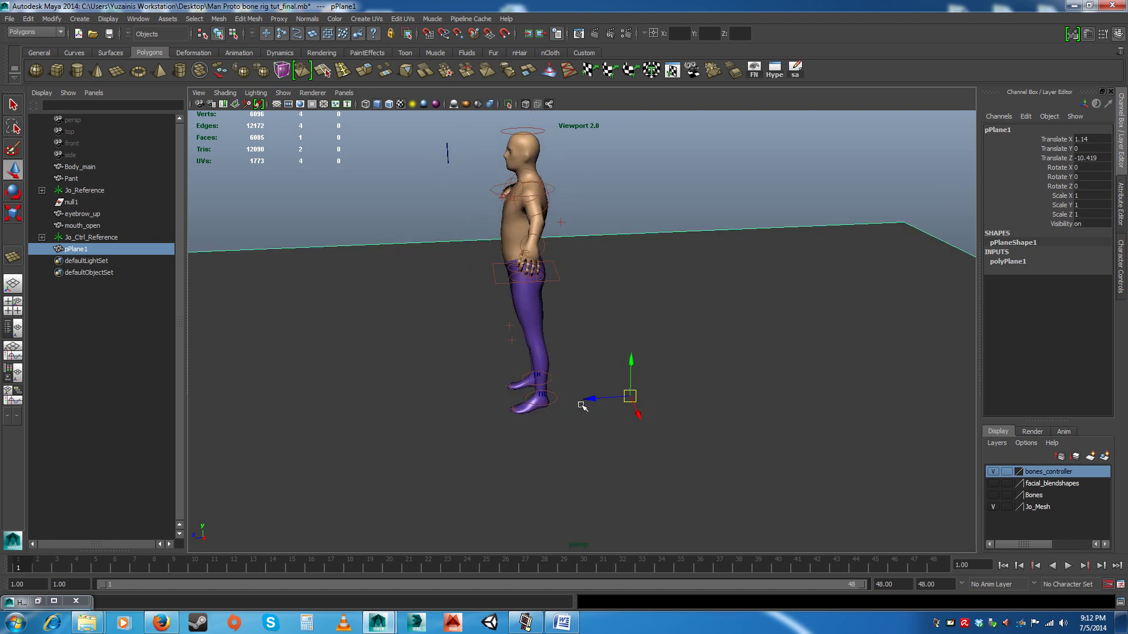
{"action": "left_click_drag", "start_coordinate": [545, 385], "coordinate": [568, 416], "text": "alt"}
{"action": "left_click_drag", "start_coordinate": [557, 419], "coordinate": [660, 374], "text": "alt"}
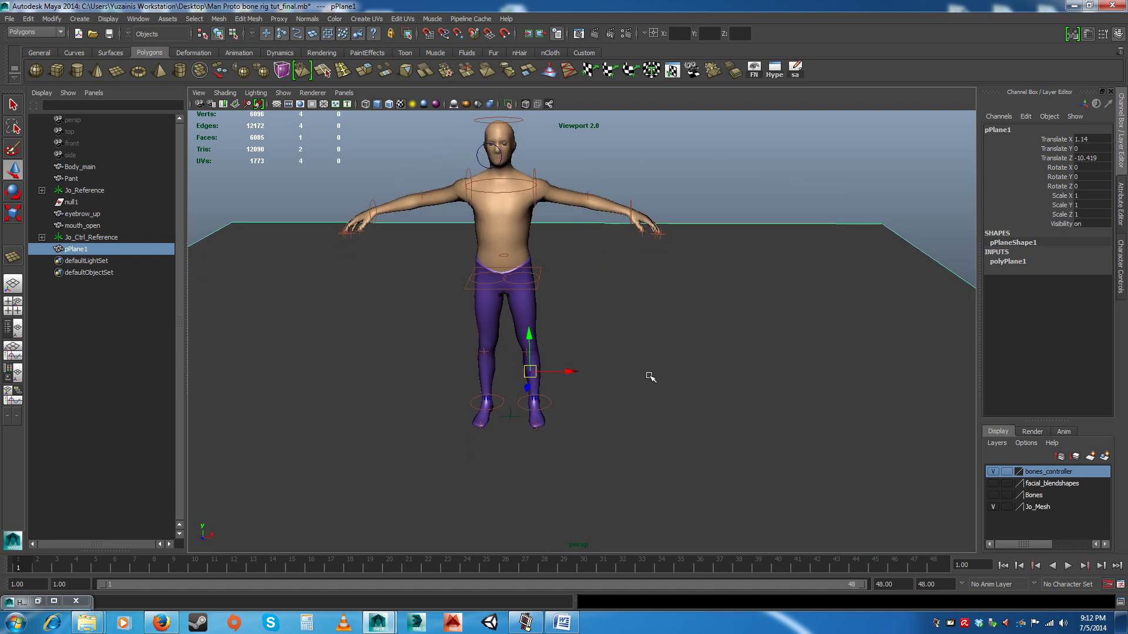
Step: Create a display layer from the selected floor plane and rename the layer as floor
{"action": "left_click", "coordinate": [1104, 456]}
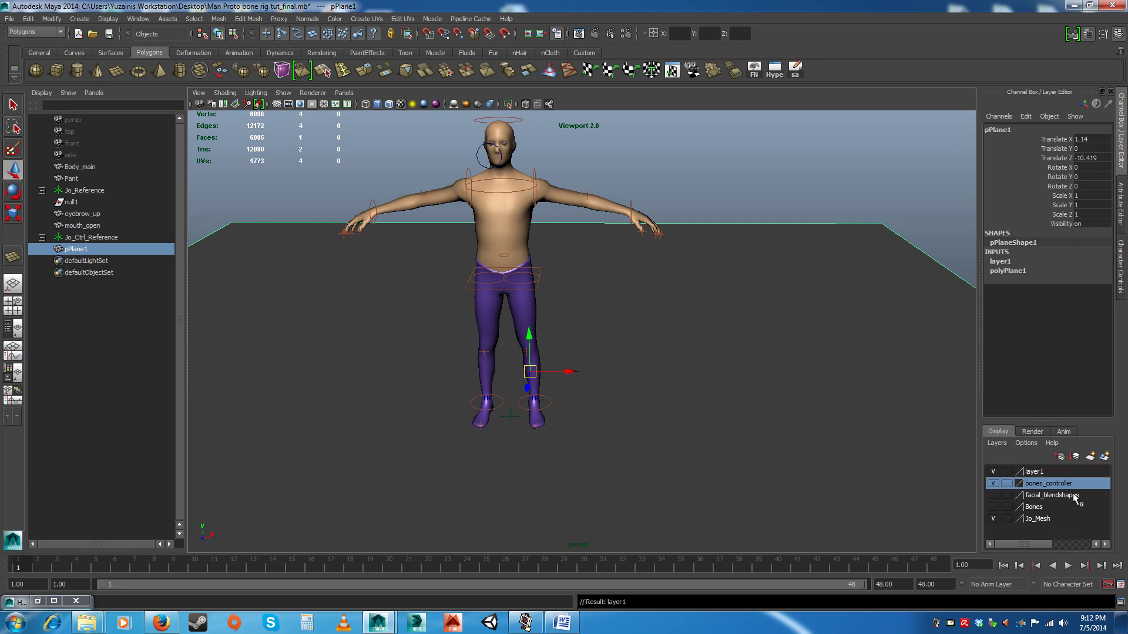
{"action": "right_click", "coordinate": [1035, 475]}
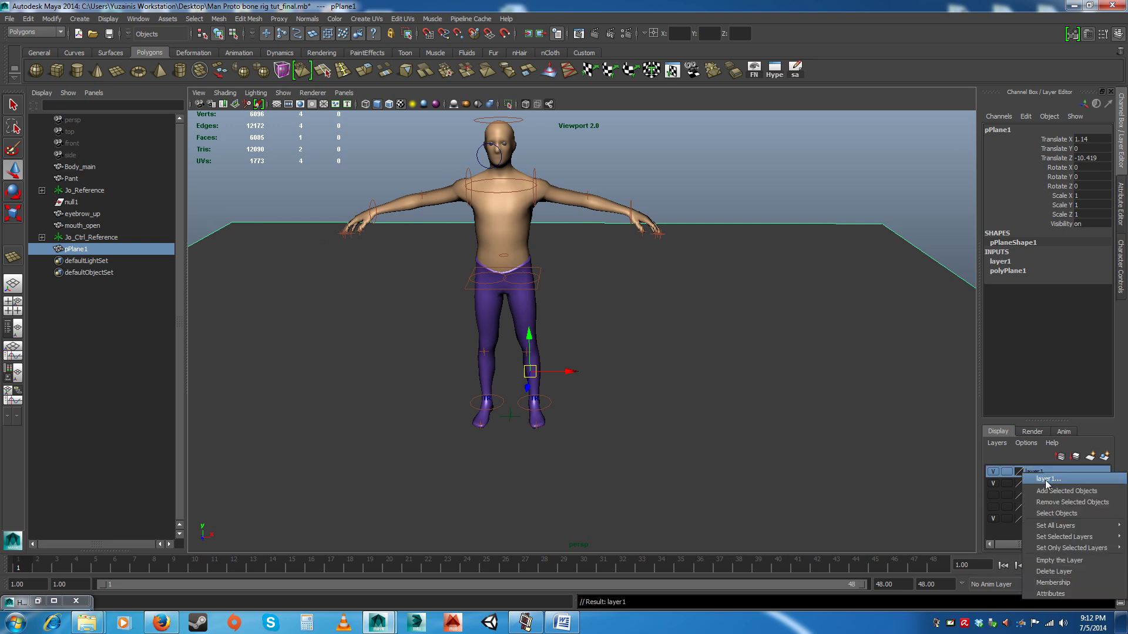
{"action": "left_click", "coordinate": [1045, 483]}
{"action": "left_click_drag", "start_coordinate": [449, 233], "coordinate": [284, 206]}
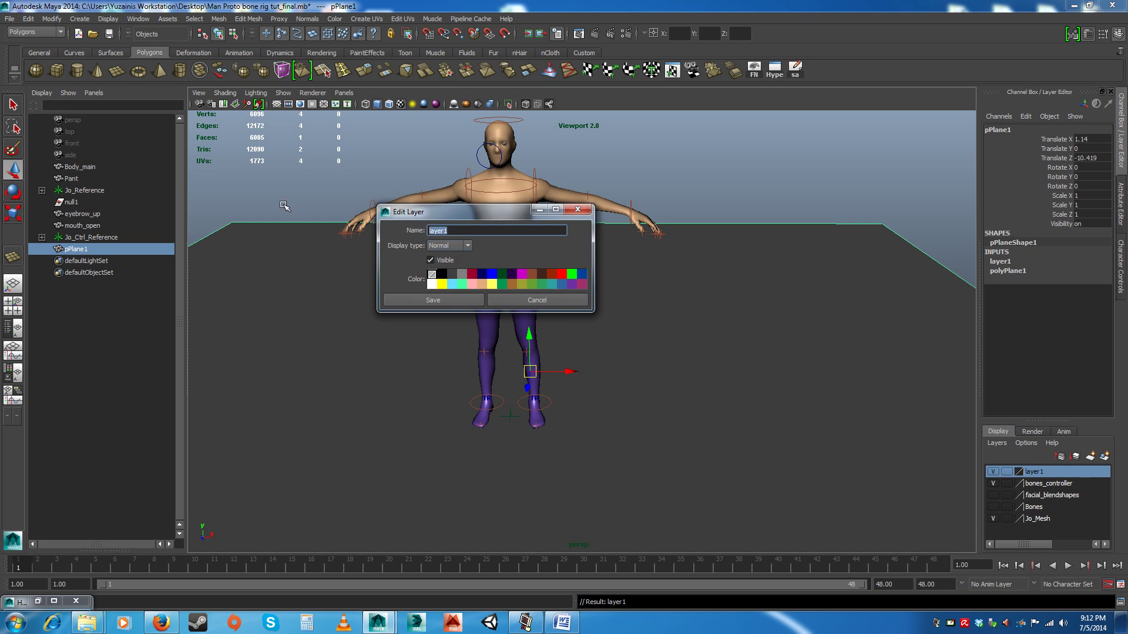
{"action": "type", "text": "floor"}
{"action": "left_click", "coordinate": [433, 300]}
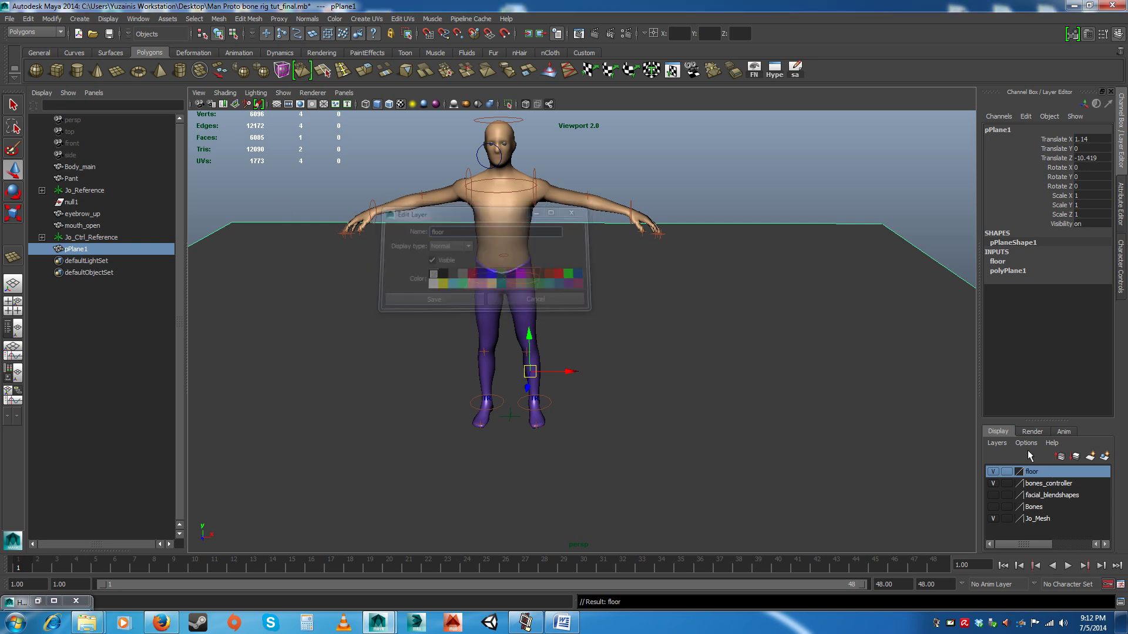
Step: Set the floor layer's display type to Reference and clear the selection
{"action": "left_click", "coordinate": [1007, 472]}
{"action": "left_click", "coordinate": [1006, 471]}
{"action": "left_click", "coordinate": [799, 189]}
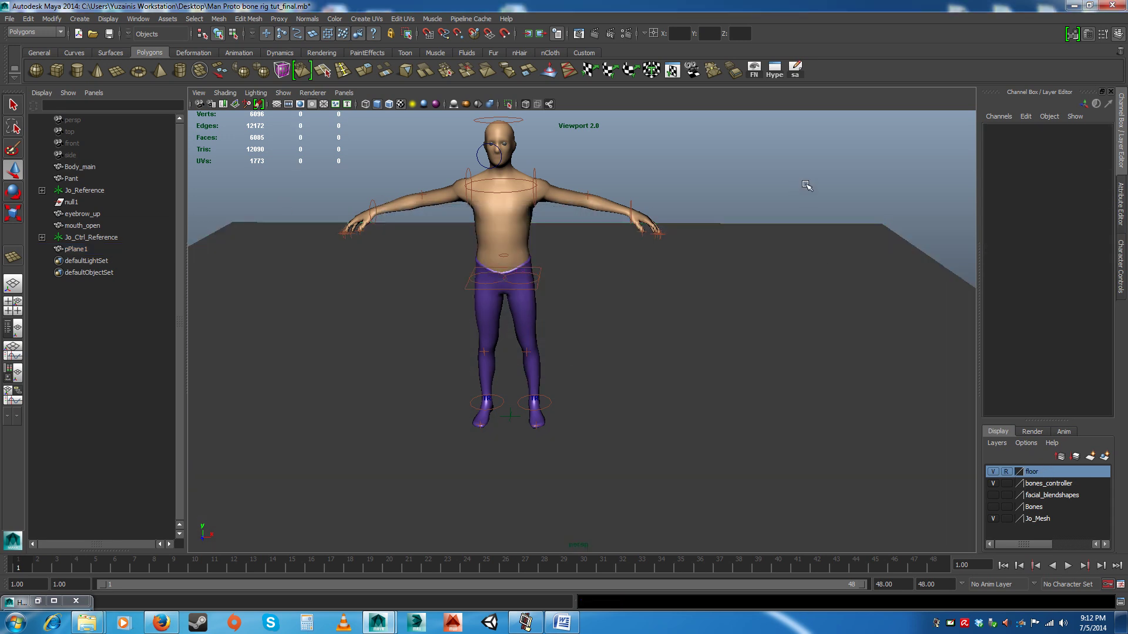
Step: Try to marquee-select the floor plane from the front and side to test its reference state
{"action": "left_click_drag", "start_coordinate": [813, 180], "coordinate": [881, 332]}
{"action": "left_click_drag", "start_coordinate": [785, 221], "coordinate": [806, 309]}
{"action": "left_click_drag", "start_coordinate": [738, 390], "coordinate": [620, 362], "text": "alt"}
{"action": "left_click_drag", "start_coordinate": [552, 376], "coordinate": [478, 377], "text": "alt"}
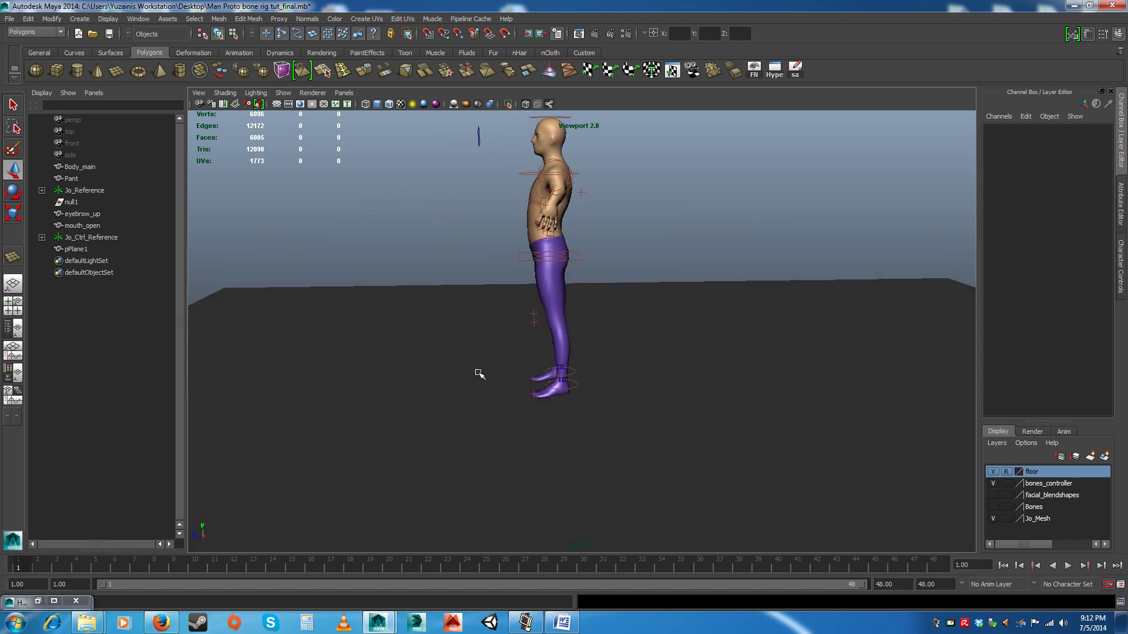
{"action": "left_click_drag", "start_coordinate": [298, 270], "coordinate": [310, 368]}
{"action": "left_click_drag", "start_coordinate": [406, 430], "coordinate": [602, 377], "text": "alt"}
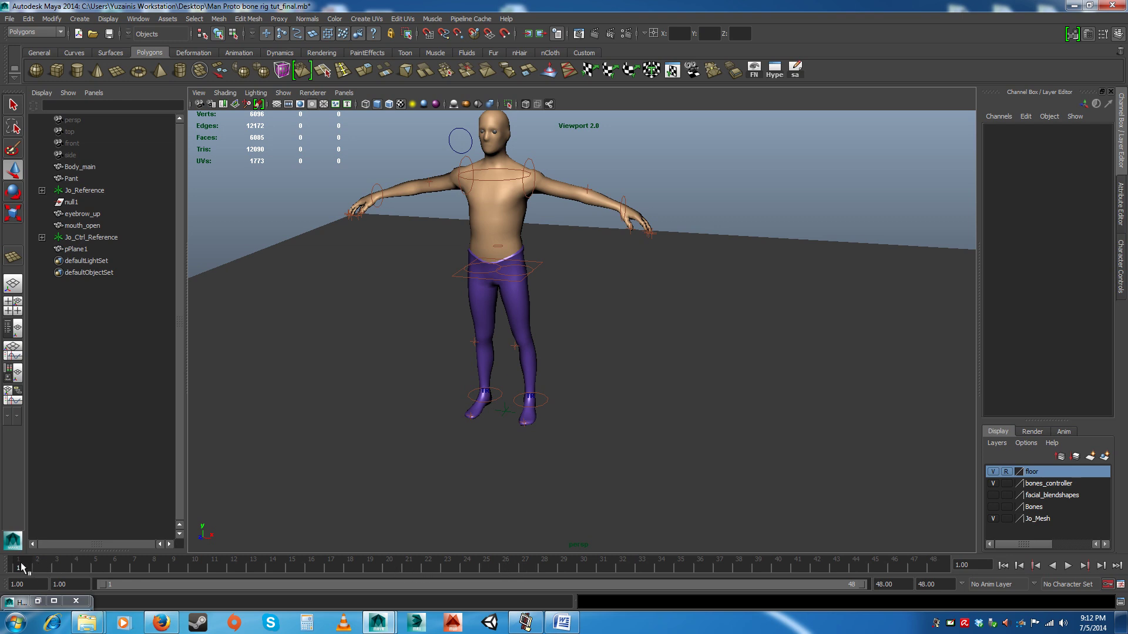
Step: Open the animation preferences and set the working time unit to PAL (25 fps)
{"action": "key", "text": "alt+v"}
{"action": "left_click_drag", "start_coordinate": [104, 571], "coordinate": [1, 563]}
{"action": "left_click", "coordinate": [1121, 585]}
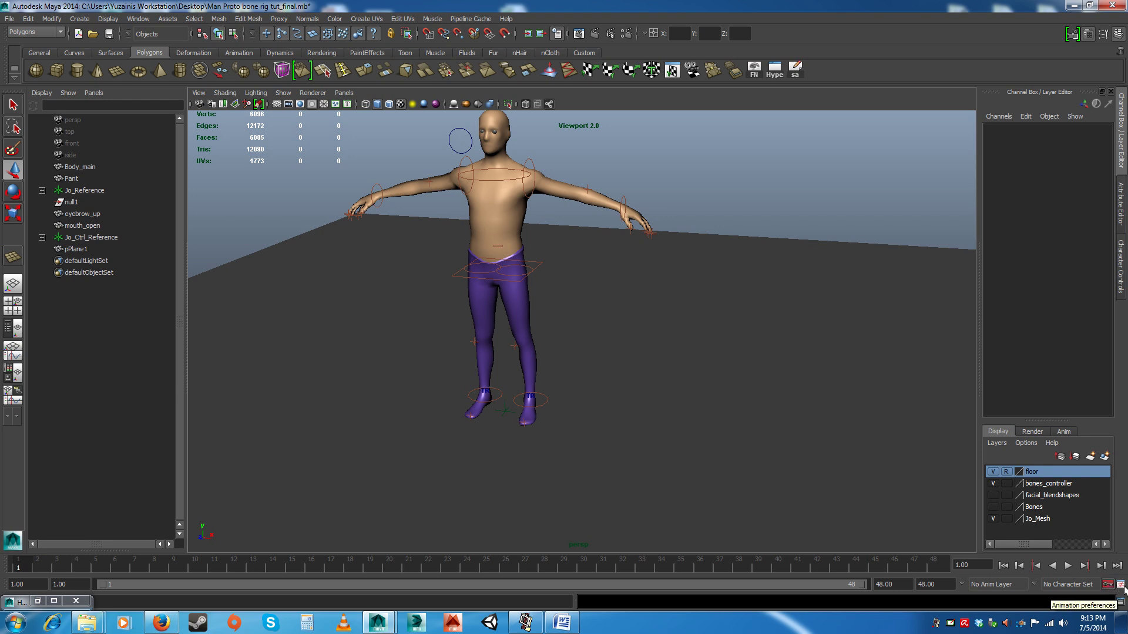
{"action": "left_click", "coordinate": [1121, 586]}
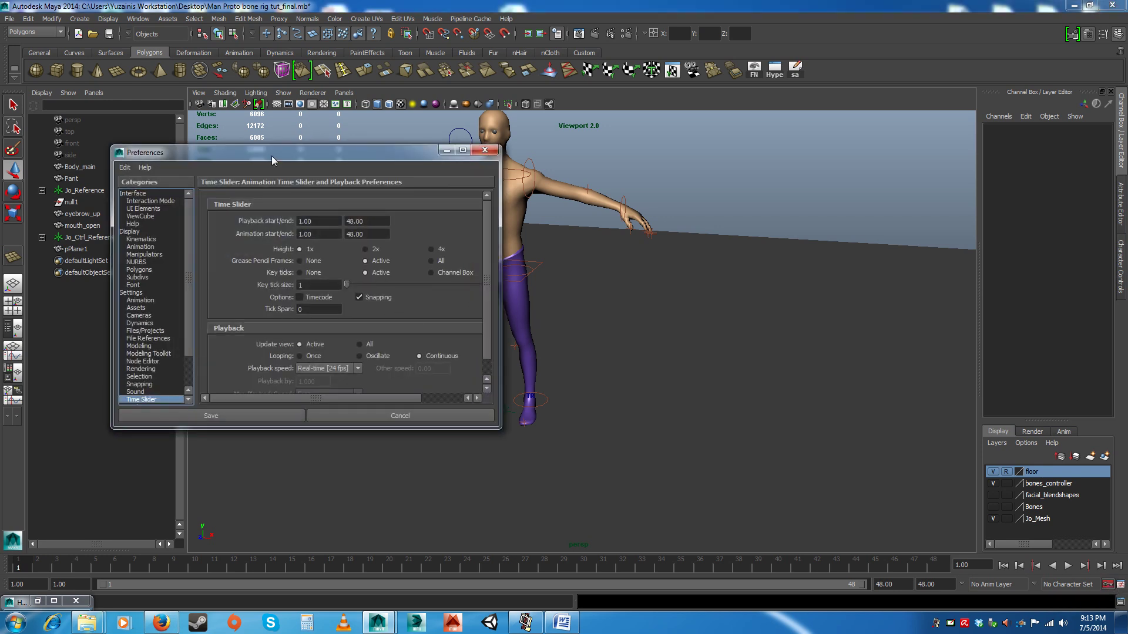
{"action": "left_click_drag", "start_coordinate": [271, 156], "coordinate": [445, 148]}
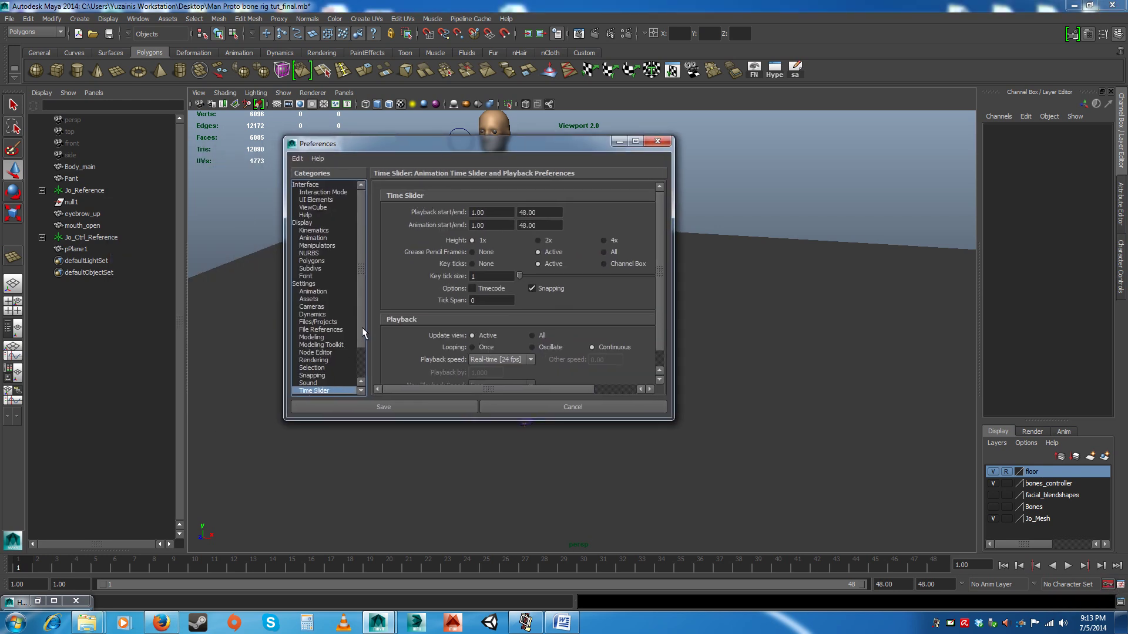
{"action": "left_click_drag", "start_coordinate": [362, 327], "coordinate": [364, 348]}
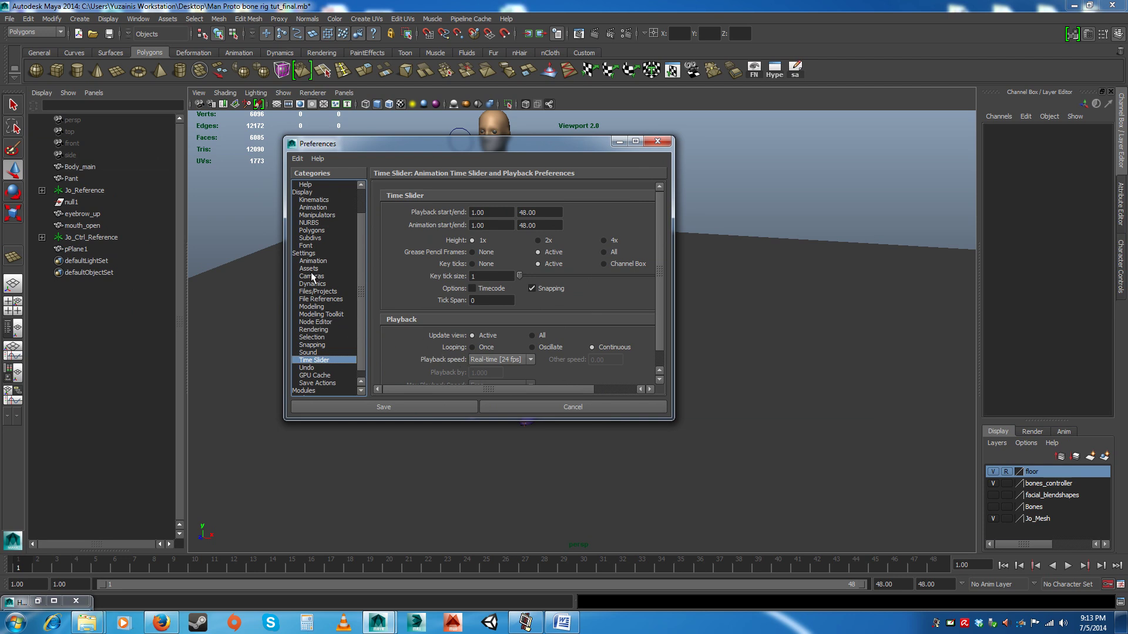
{"action": "left_click", "coordinate": [327, 368]}
{"action": "left_click", "coordinate": [317, 360]}
{"action": "left_click", "coordinate": [303, 253]}
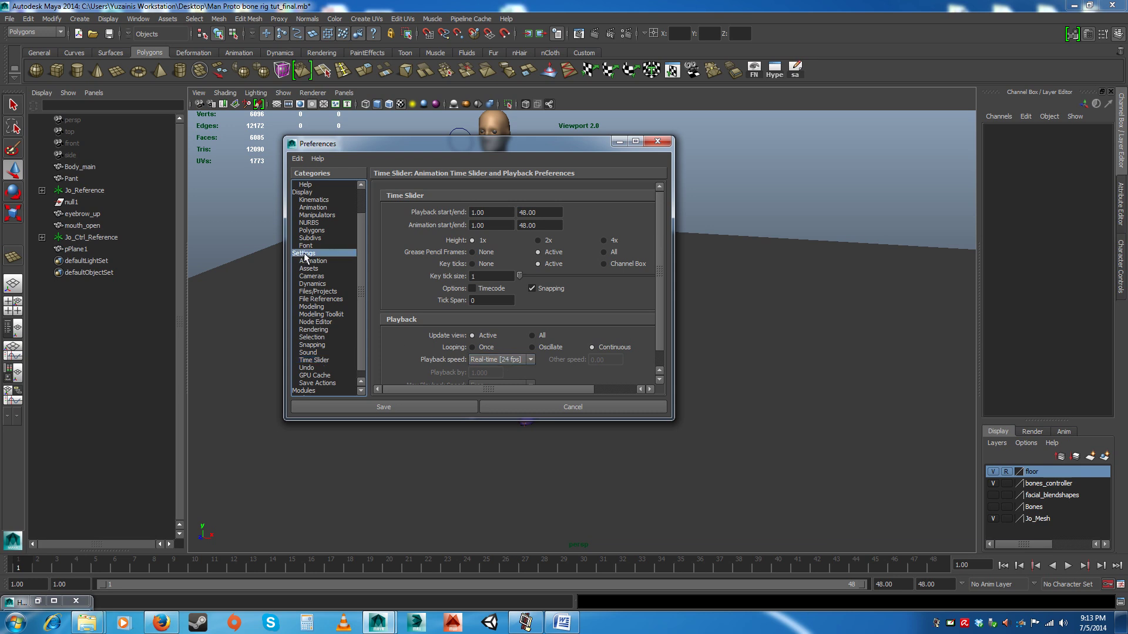
{"action": "left_click", "coordinate": [488, 284]}
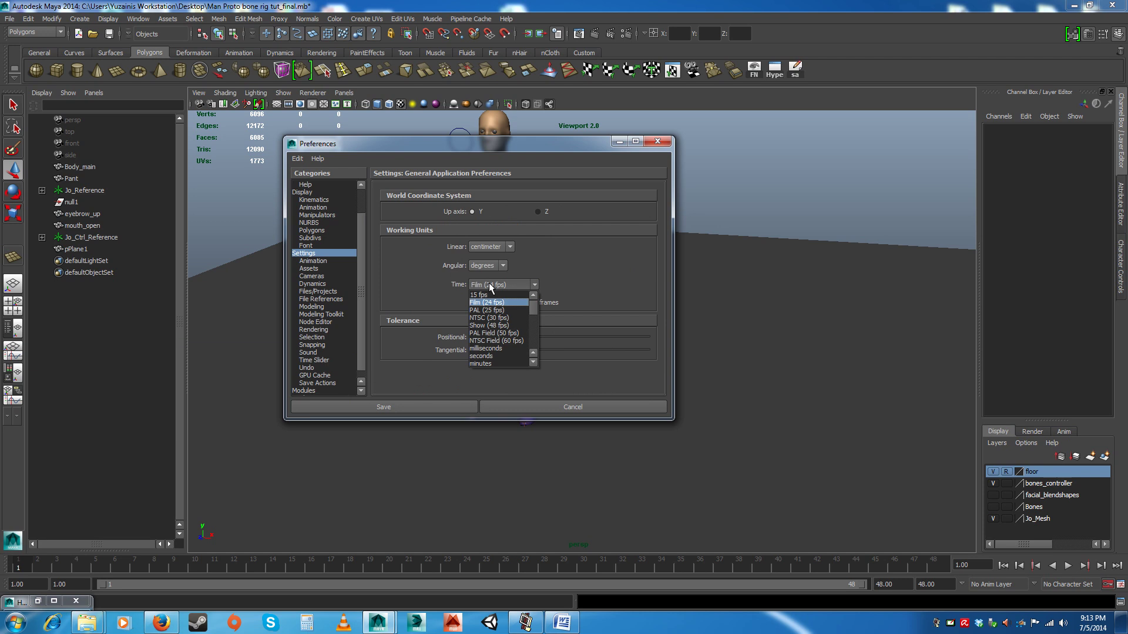
{"action": "left_click", "coordinate": [480, 311]}
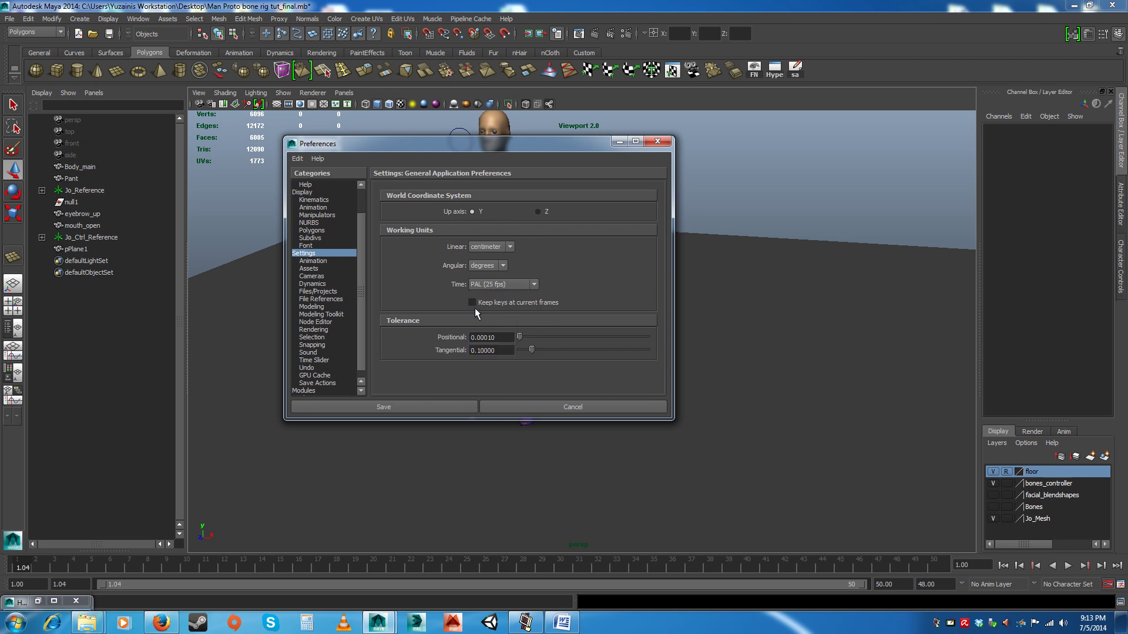
Step: Set the Time Slider playback speed to Real-time [25 fps] and save the preferences
{"action": "left_click", "coordinate": [318, 360]}
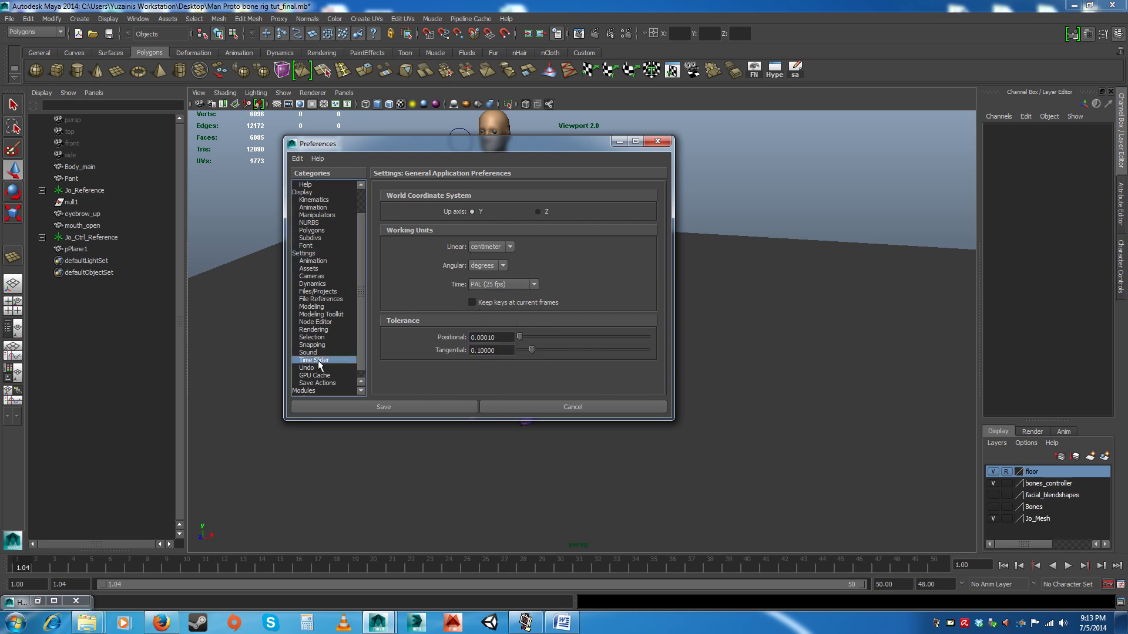
{"action": "left_click", "coordinate": [499, 359]}
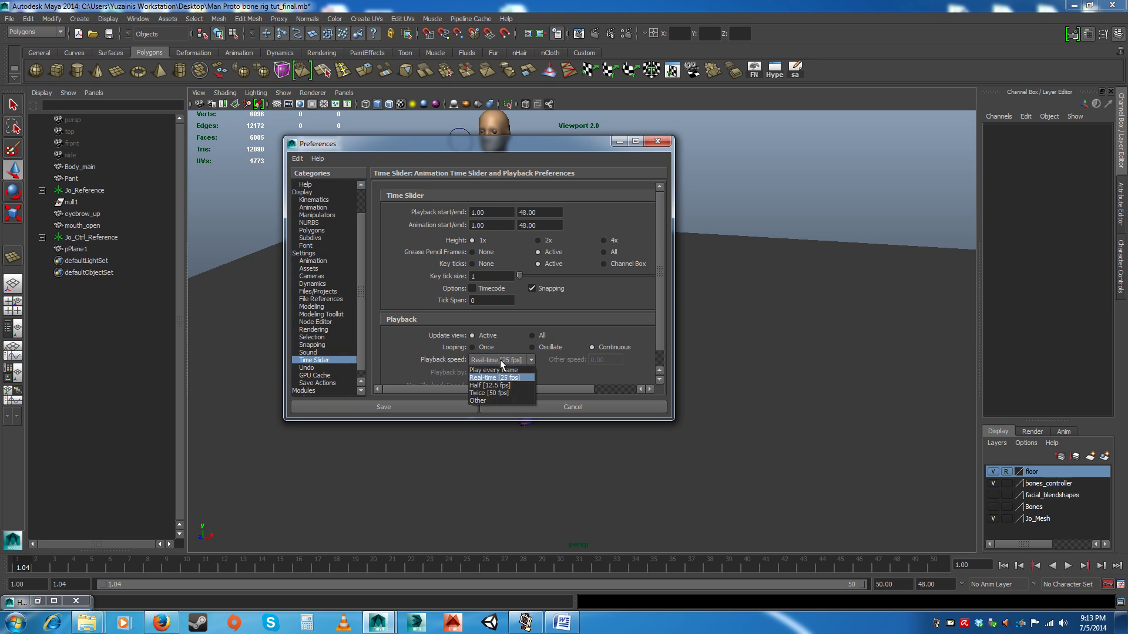
{"action": "left_click", "coordinate": [499, 377]}
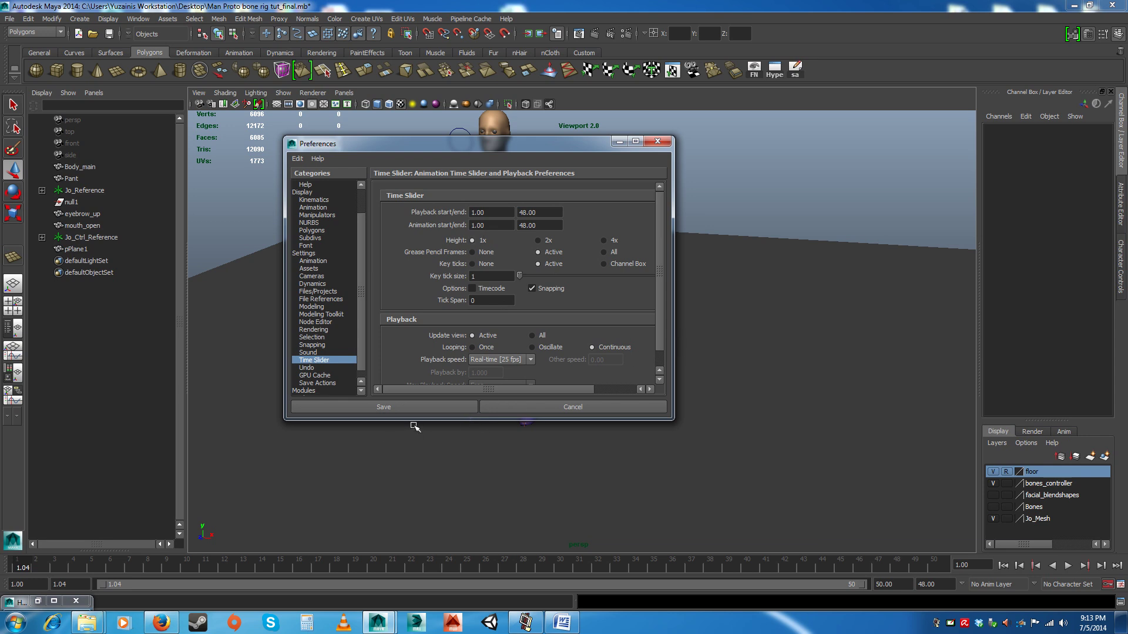
{"action": "left_click", "coordinate": [381, 408]}
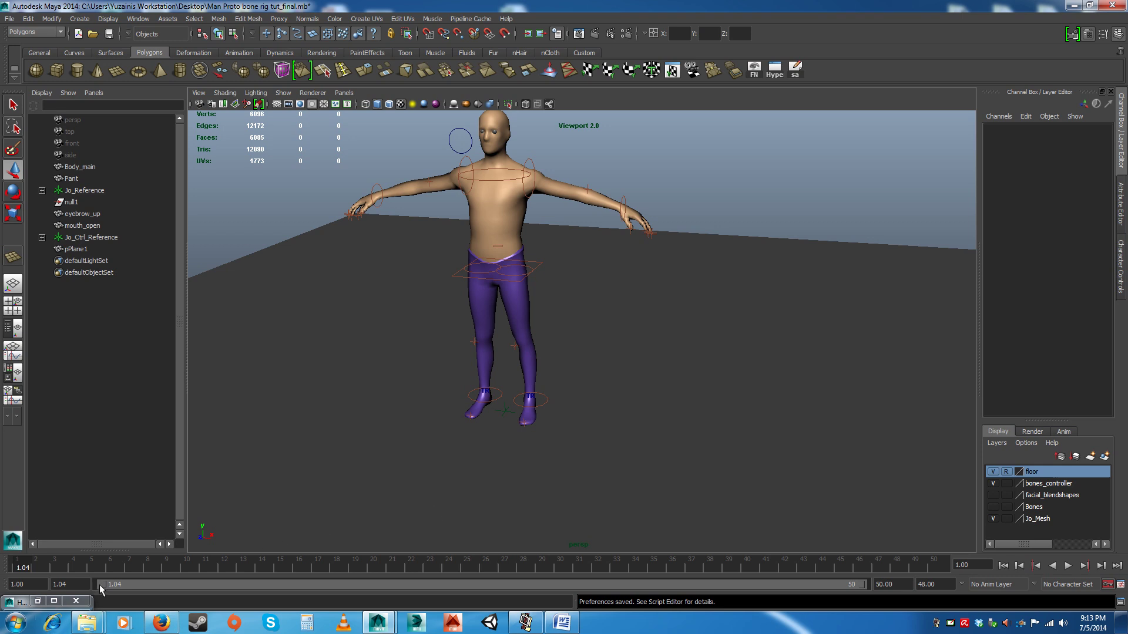
Step: Set the animation and playback range to start at frame 1 and end at frame 50
{"action": "left_click_drag", "start_coordinate": [85, 585], "coordinate": [49, 585]}
{"action": "type", "text": "1"}
{"action": "key", "text": "Return"}
{"action": "left_click", "coordinate": [52, 585]}
{"action": "left_click", "coordinate": [38, 586]}
{"action": "left_click_drag", "start_coordinate": [33, 572], "coordinate": [8, 568]}
{"action": "left_click", "coordinate": [76, 586]}
{"action": "left_click_drag", "start_coordinate": [629, 403], "coordinate": [614, 372], "text": "alt"}
{"action": "middle_click_drag", "start_coordinate": [615, 372], "coordinate": [643, 414], "text": "alt"}
{"action": "right_click_drag", "start_coordinate": [643, 414], "coordinate": [654, 424], "text": "alt"}
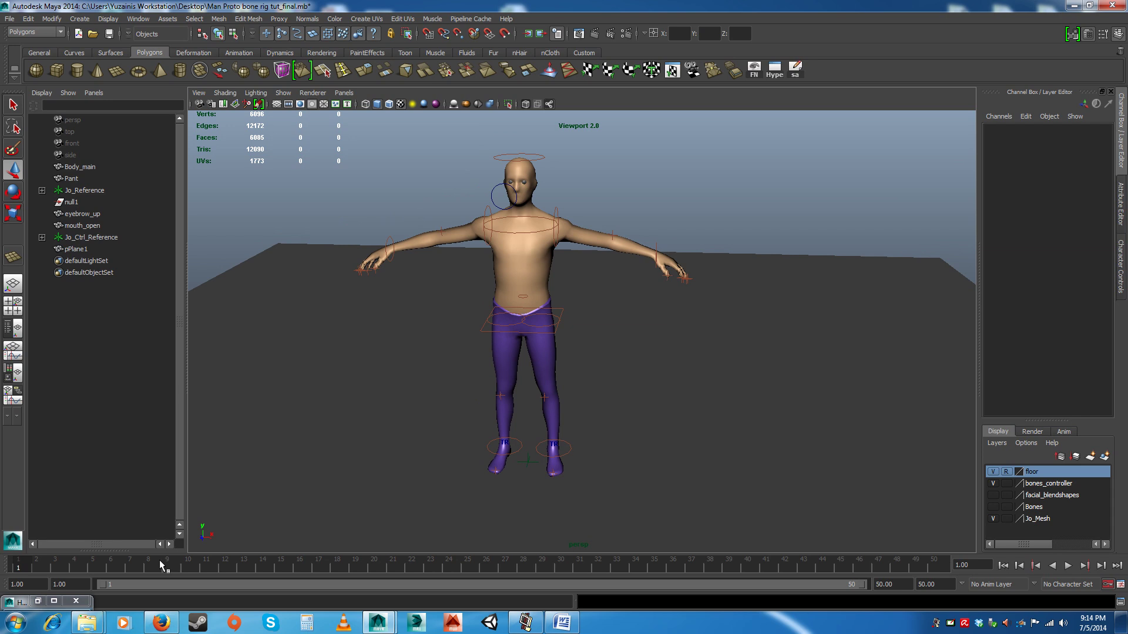
Step: Scrub to frame 12, review the time slider settings and working time unit options, and cancel the preferences
{"action": "left_click_drag", "start_coordinate": [205, 565], "coordinate": [227, 569]}
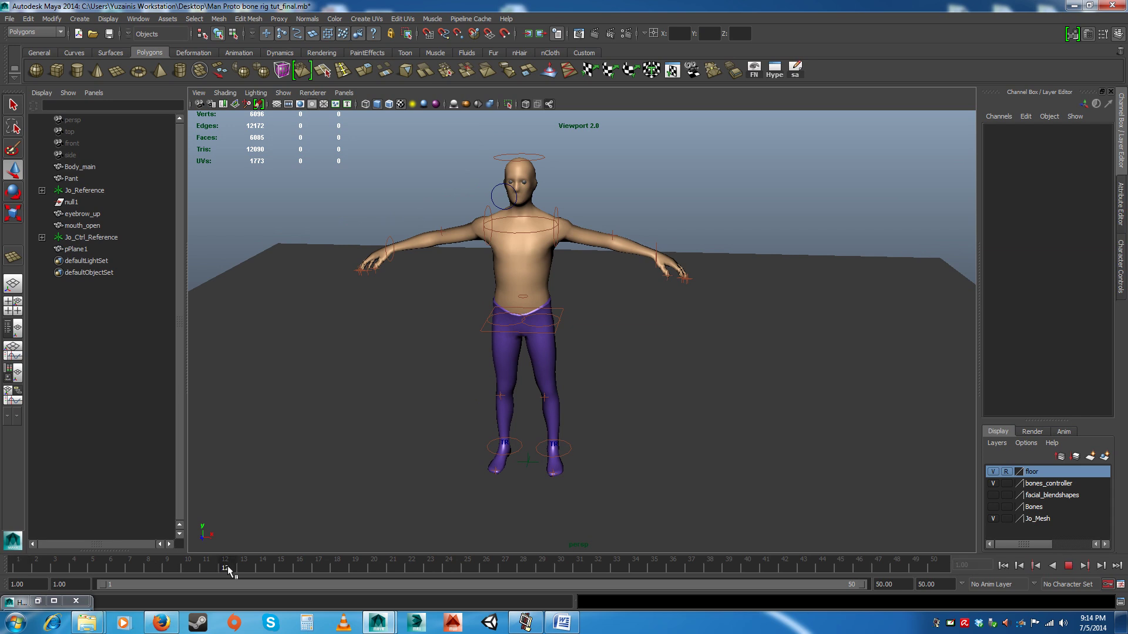
{"action": "left_click", "coordinate": [1120, 585]}
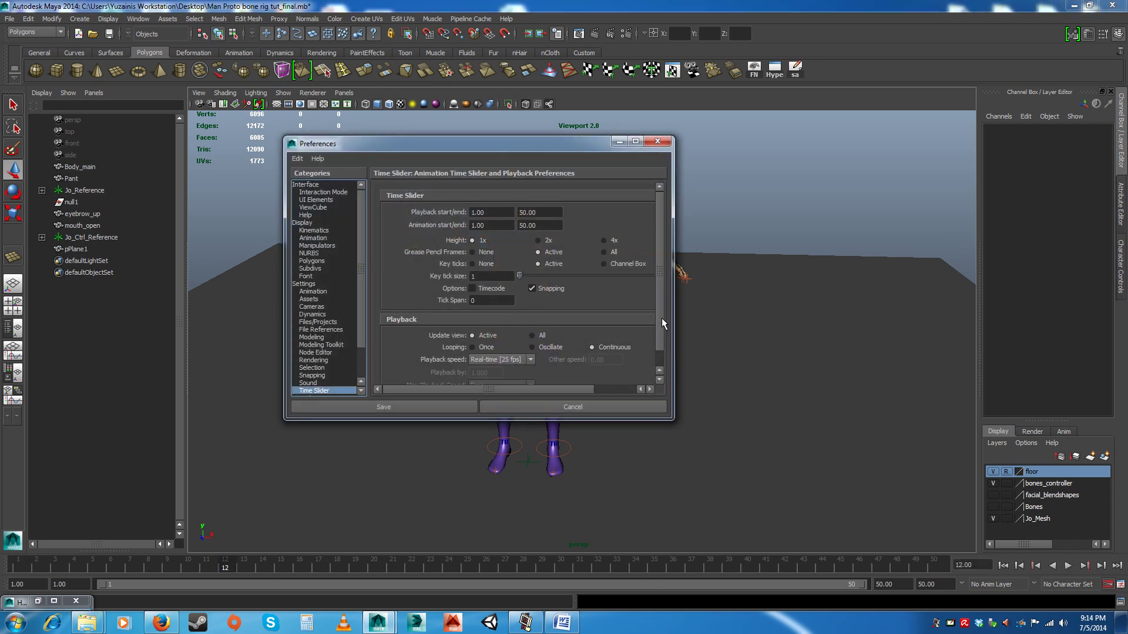
{"action": "left_click_drag", "start_coordinate": [661, 319], "coordinate": [662, 332]}
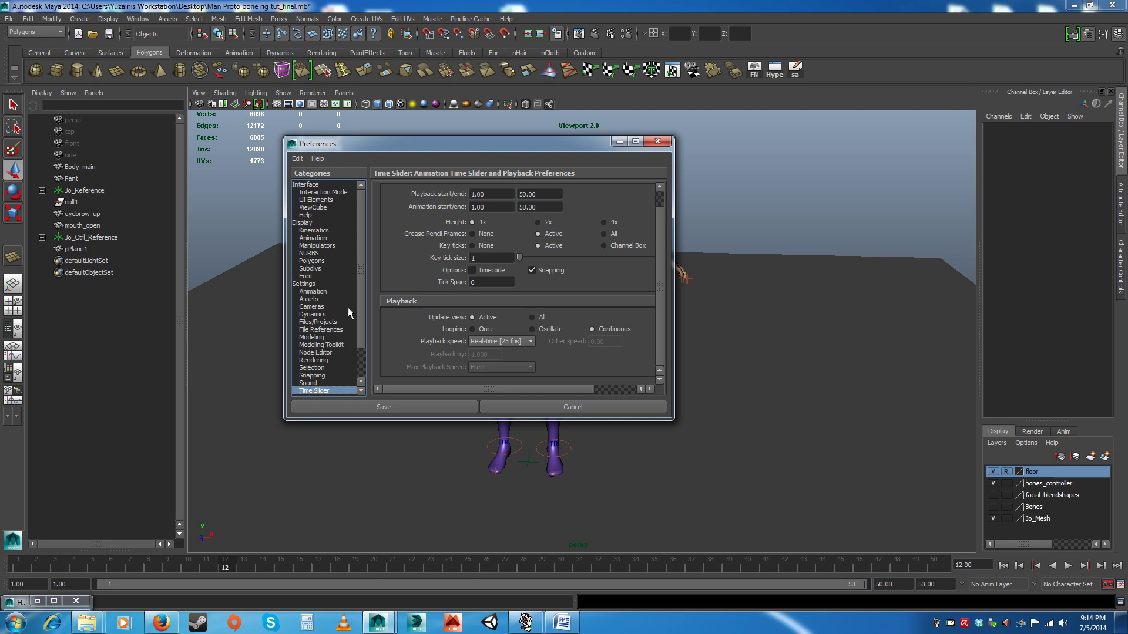
{"action": "left_click", "coordinate": [306, 284]}
{"action": "left_click", "coordinate": [501, 285]}
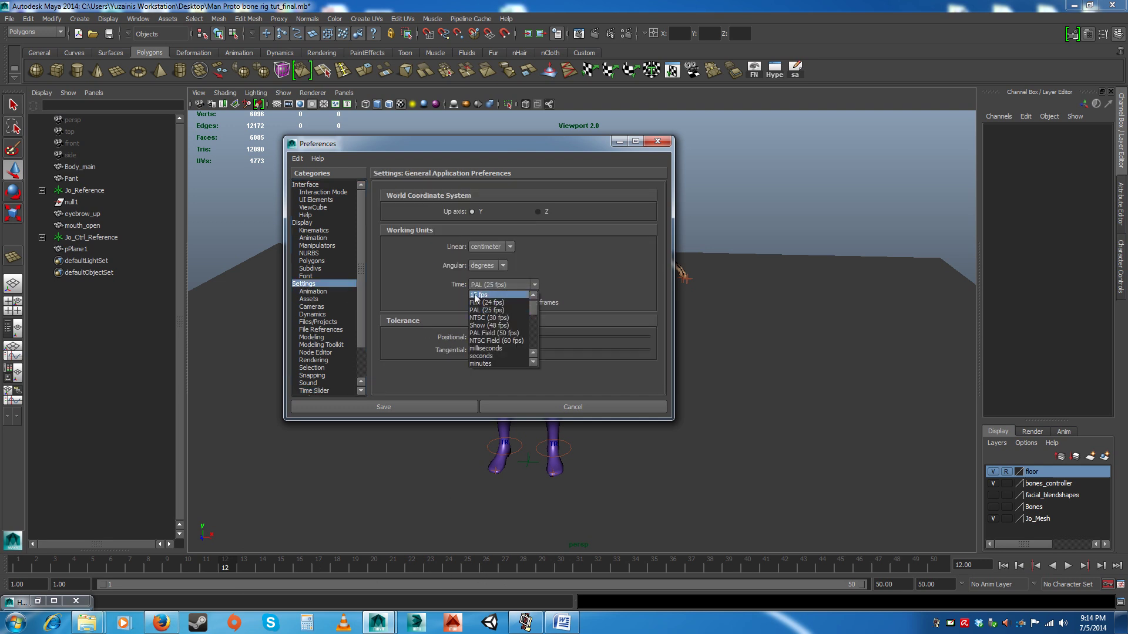
{"action": "left_click", "coordinate": [597, 261]}
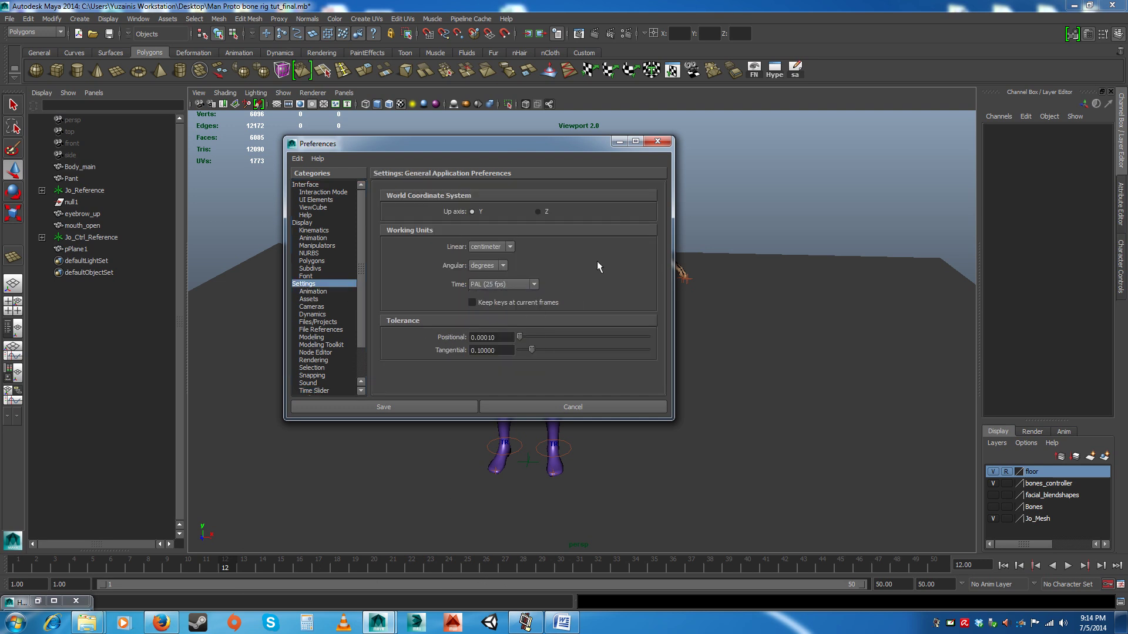
{"action": "left_click", "coordinate": [572, 406]}
Step: Scrub to frame 26, recheck the working time unit in the preferences, and save them
{"action": "left_click_drag", "start_coordinate": [376, 568], "coordinate": [497, 573]}
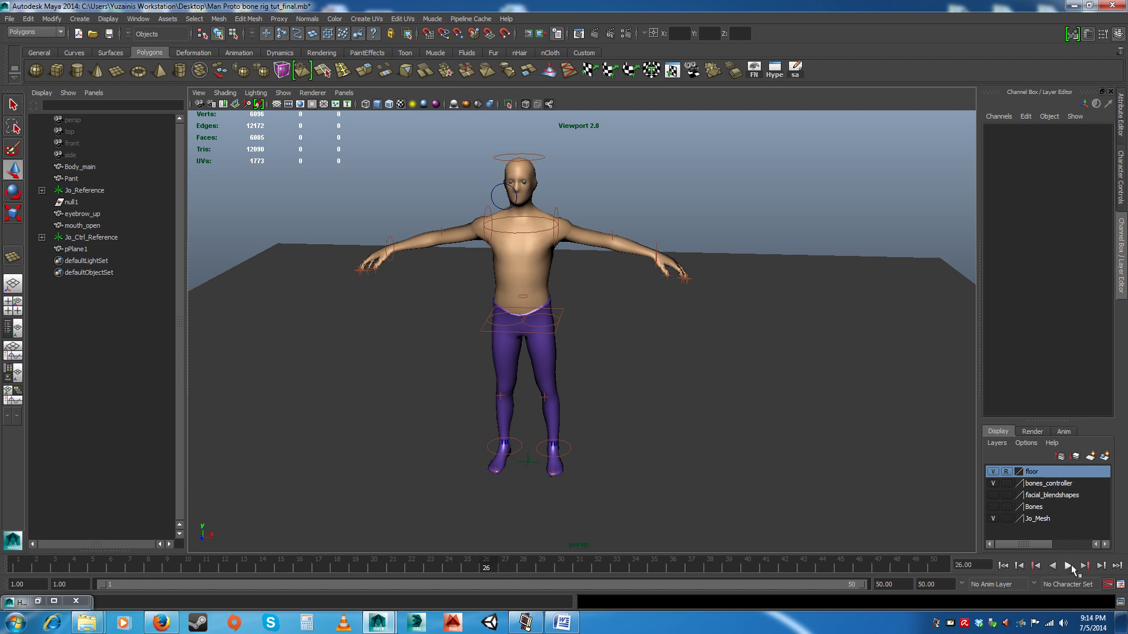
{"action": "left_click", "coordinate": [1121, 585]}
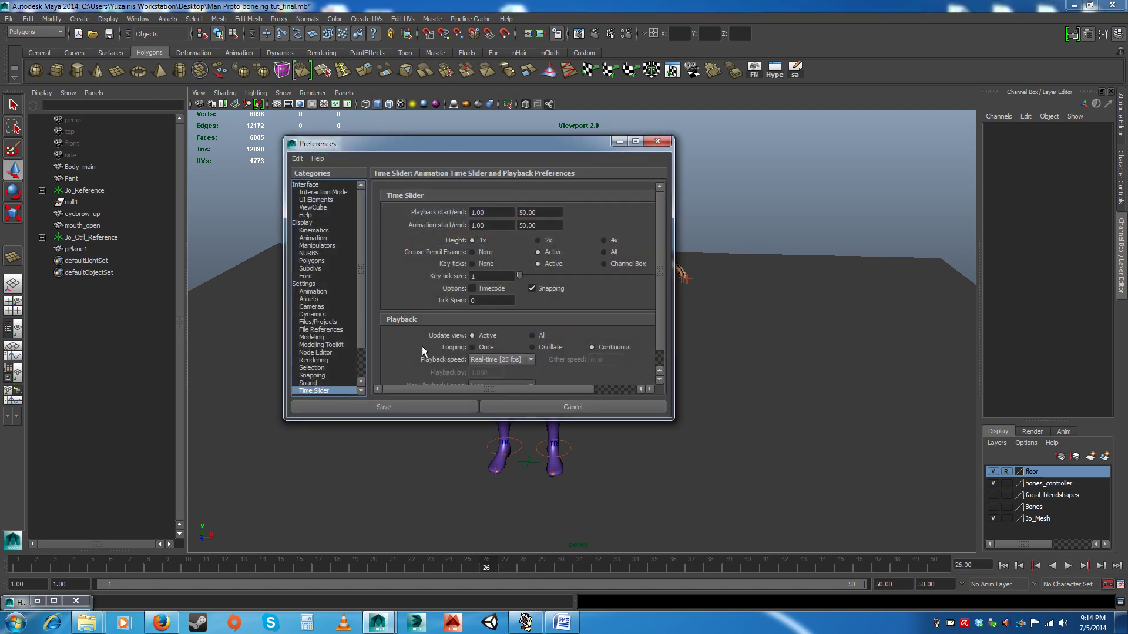
{"action": "left_click", "coordinate": [303, 284]}
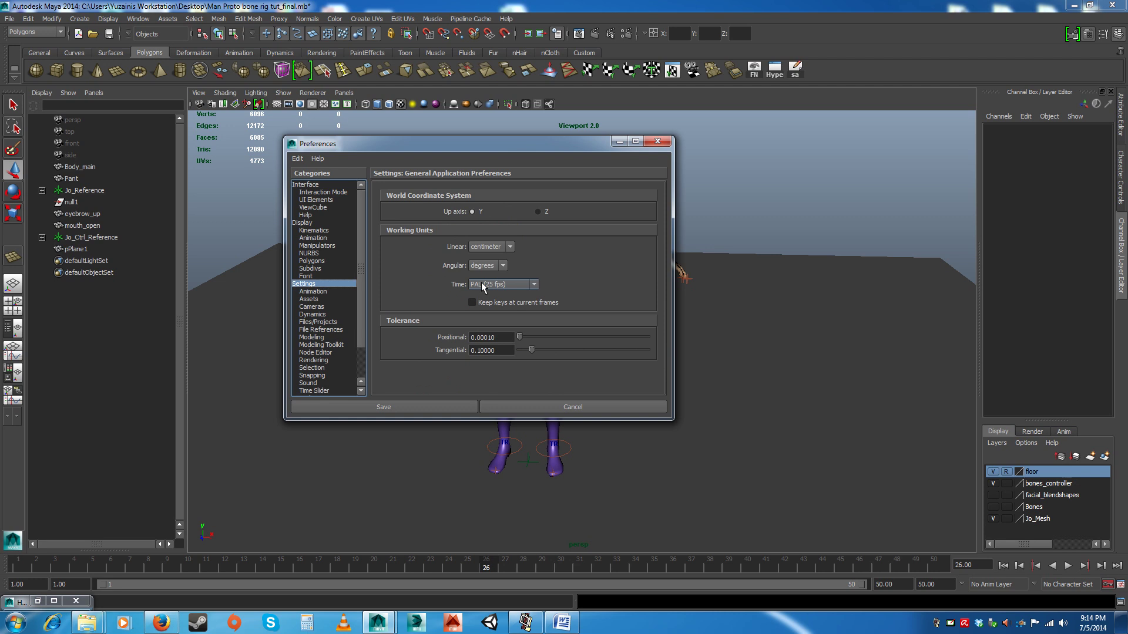
{"action": "left_click", "coordinate": [439, 408]}
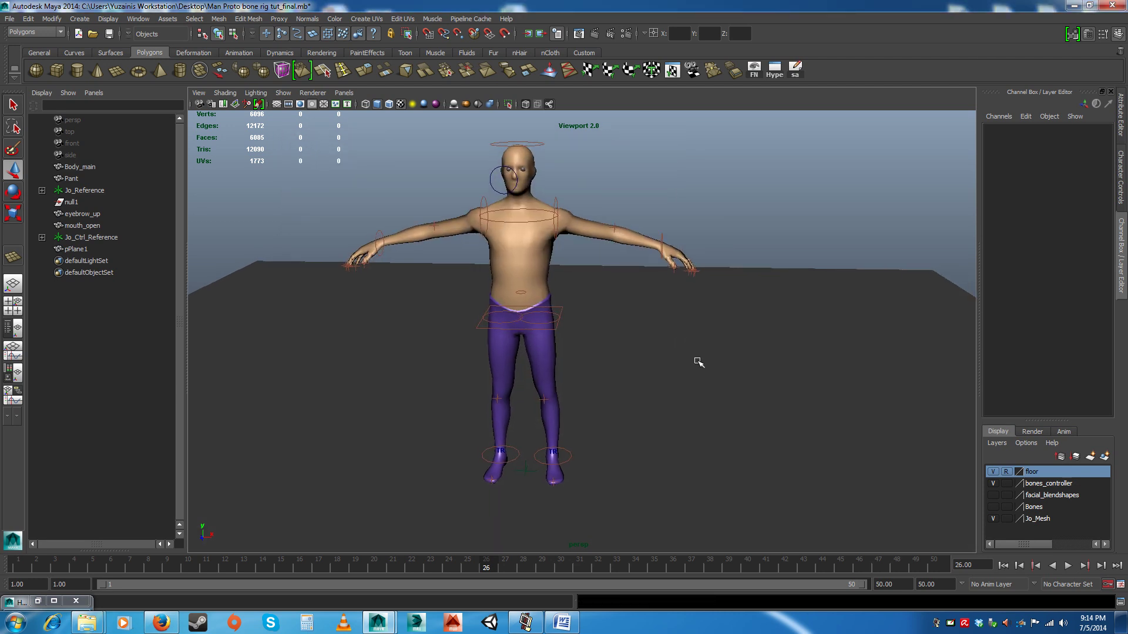
{"action": "left_click_drag", "start_coordinate": [613, 325], "coordinate": [633, 318], "text": "alt"}
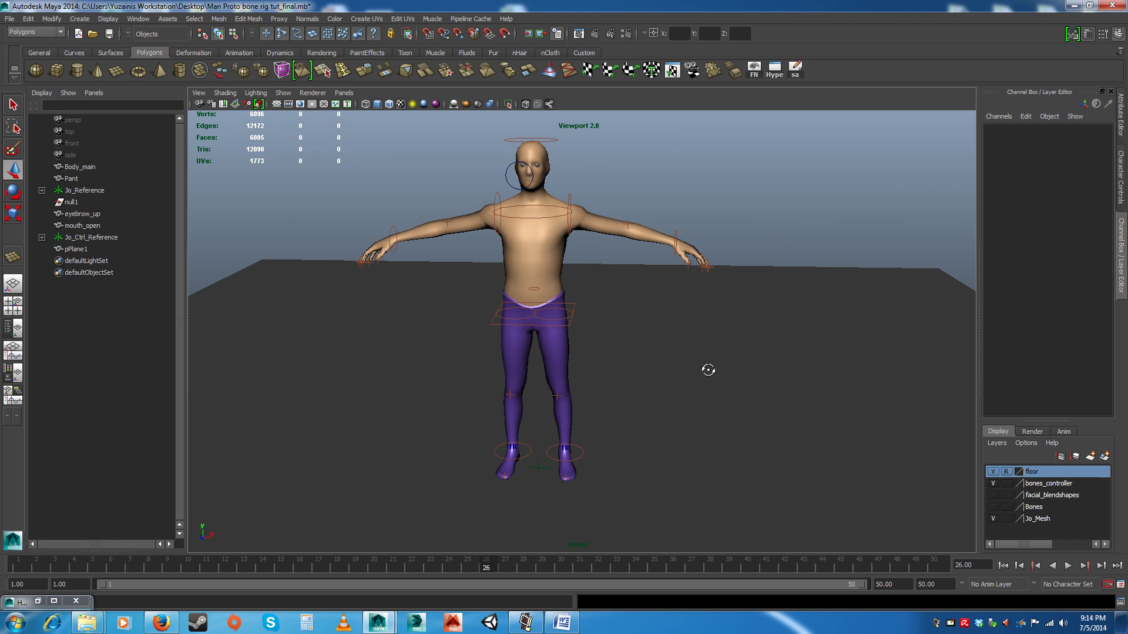
{"action": "left_click_drag", "start_coordinate": [708, 370], "coordinate": [639, 351], "text": "alt"}
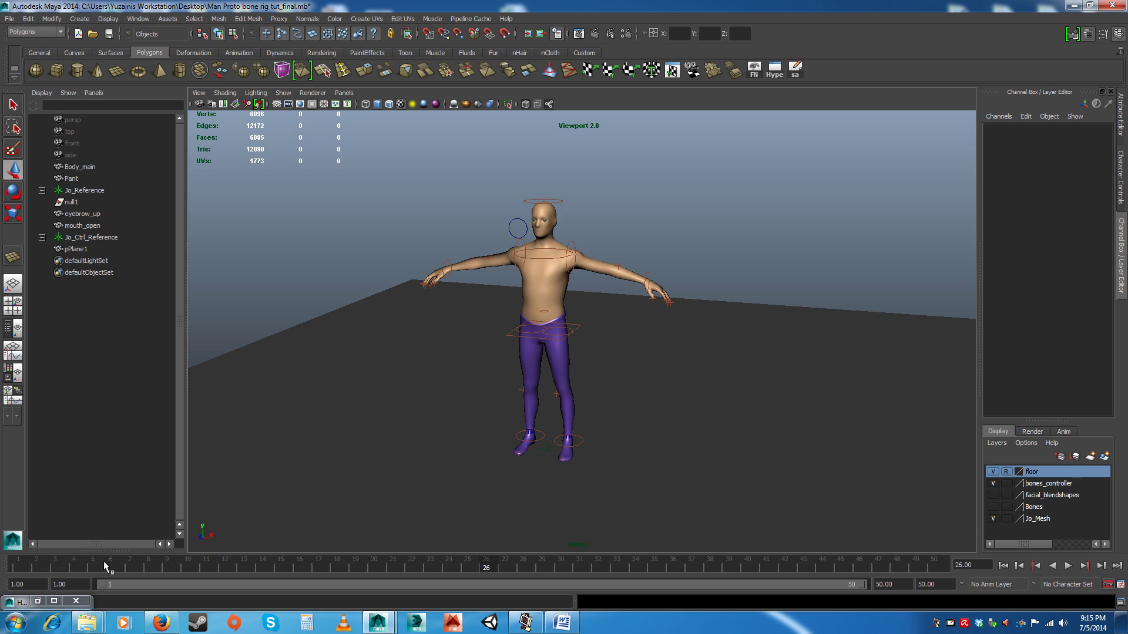
{"action": "mouse_move", "coordinate": [634, 370]}
{"action": "left_mouse_down", "text": "alt"}
{"action": "mouse_move", "coordinate": [670, 396]}
{"action": "mouse_move", "coordinate": [623, 365]}
{"action": "mouse_move", "coordinate": [637, 372]}
{"action": "left_mouse_up", "text": "alt"}
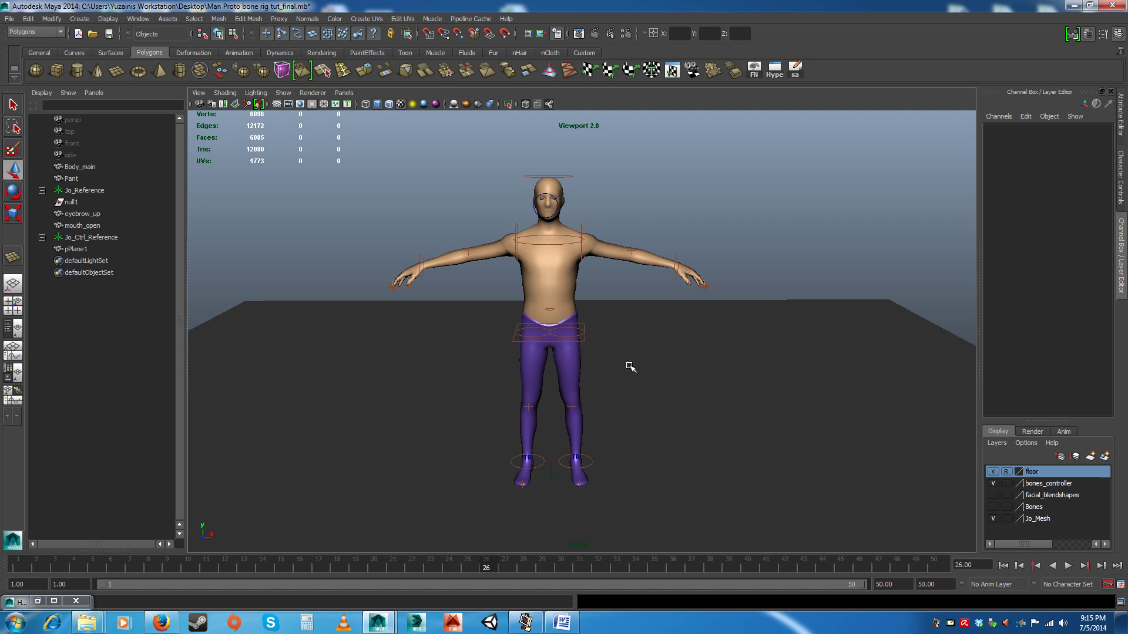
{"action": "mouse_move", "coordinate": [645, 372]}
{"action": "left_mouse_down", "text": "alt"}
{"action": "mouse_move", "coordinate": [607, 380]}
{"action": "mouse_move", "coordinate": [558, 307]}
{"action": "mouse_move", "coordinate": [615, 394]}
{"action": "mouse_move", "coordinate": [625, 360]}
{"action": "mouse_move", "coordinate": [623, 372]}
{"action": "mouse_move", "coordinate": [637, 370]}
{"action": "mouse_move", "coordinate": [635, 355]}
{"action": "mouse_move", "coordinate": [660, 358]}
{"action": "left_mouse_up", "text": "alt"}
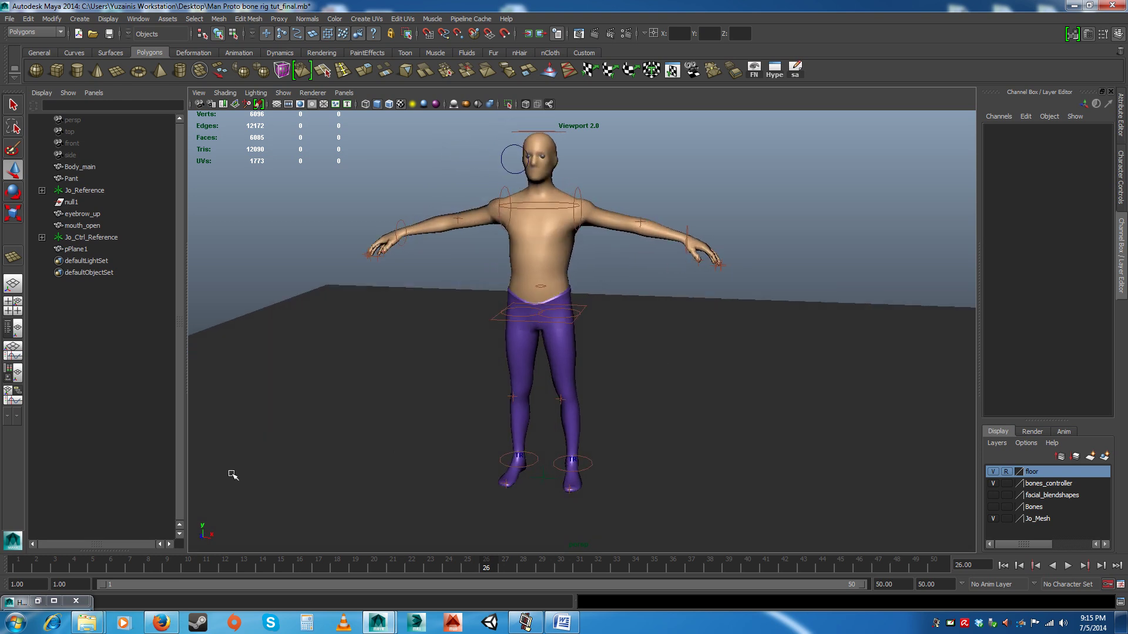
Step: Return the timeline to frame 1 and select all objects in the bones_controller layer
{"action": "left_click_drag", "start_coordinate": [55, 566], "coordinate": [16, 571]}
{"action": "double_click", "coordinate": [24, 585]}
{"action": "double_click", "coordinate": [937, 585]}
{"action": "left_click", "coordinate": [1040, 485]}
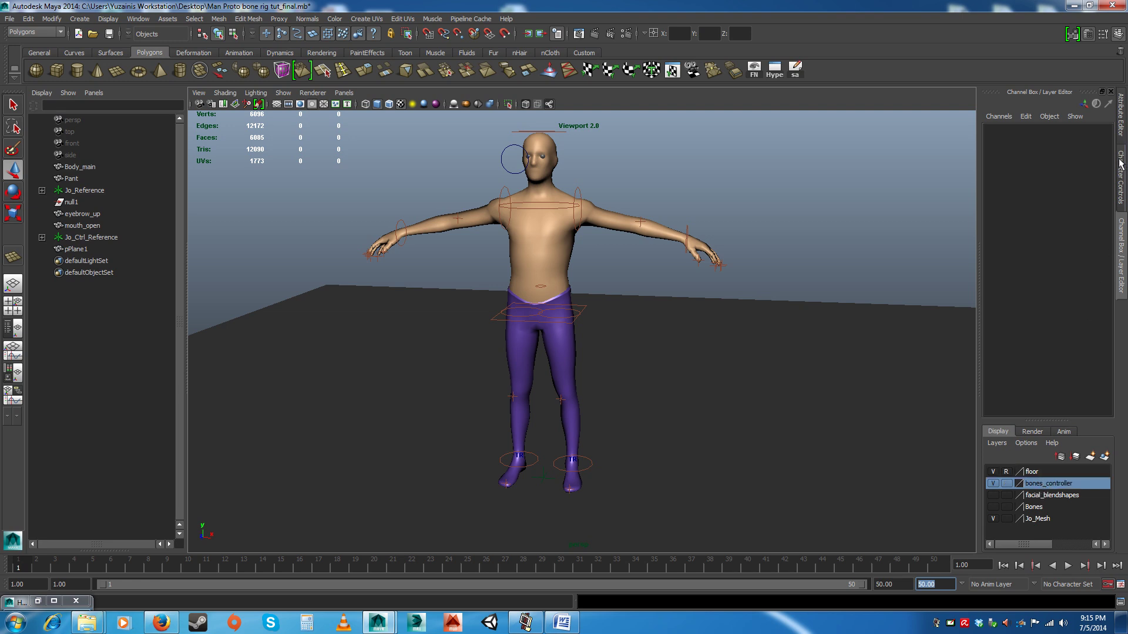
{"action": "right_click", "coordinate": [1036, 485]}
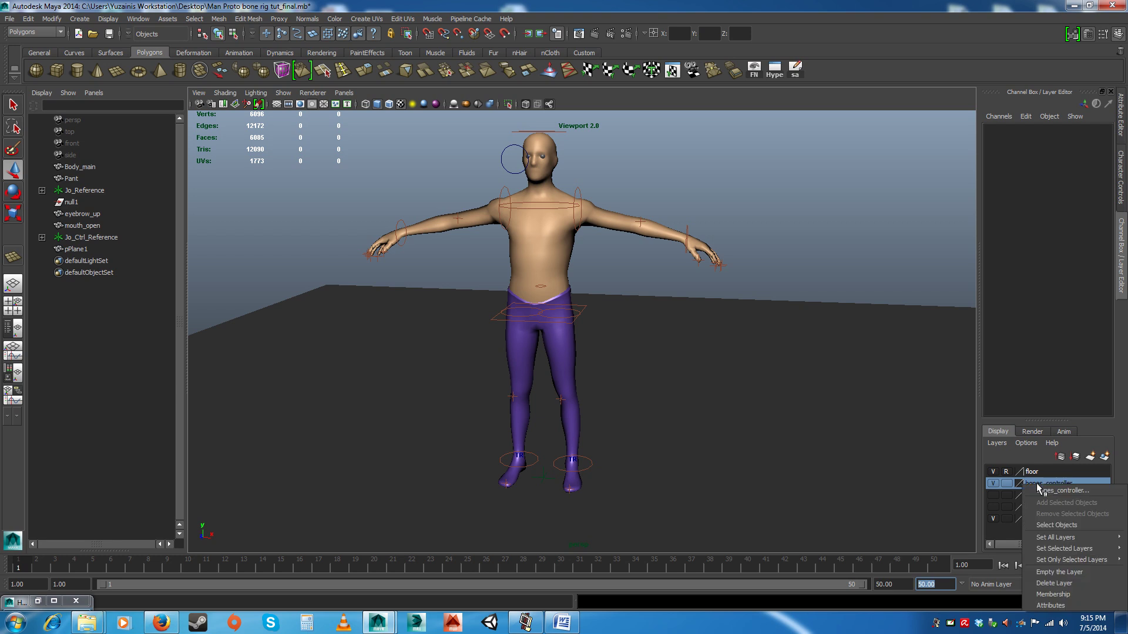
{"action": "left_click", "coordinate": [1051, 526]}
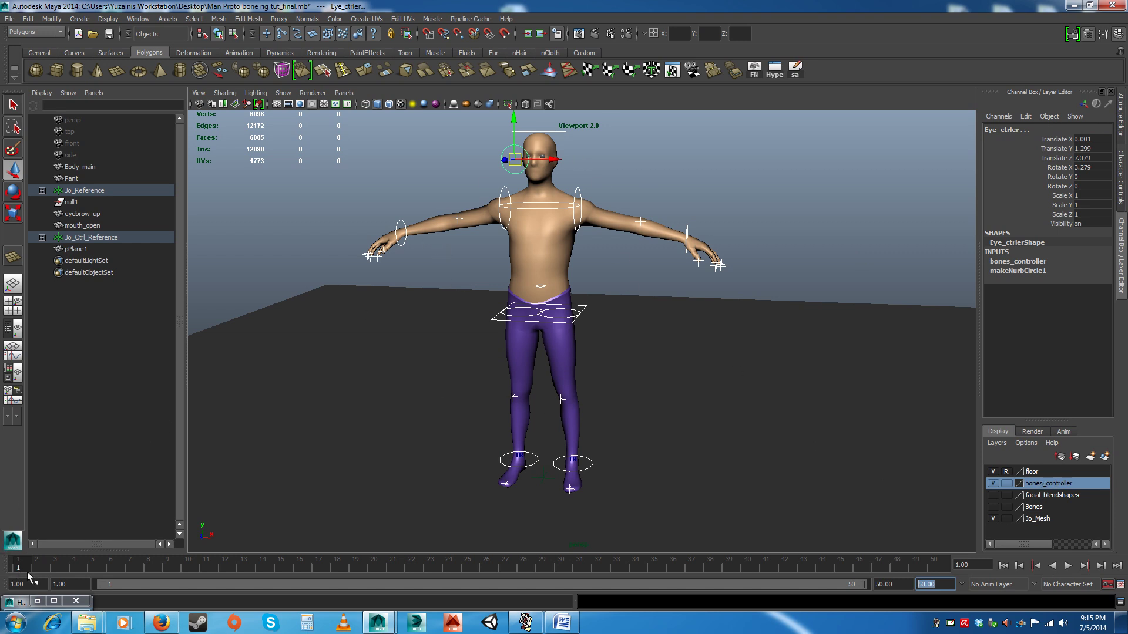
Step: Start and stop playback, return to frame 1, and clear the controller selection
{"action": "key", "text": "alt+v"}
{"action": "key", "text": "alt+v"}
{"action": "left_click_drag", "start_coordinate": [39, 566], "coordinate": [8, 559]}
{"action": "left_click", "coordinate": [335, 302]}
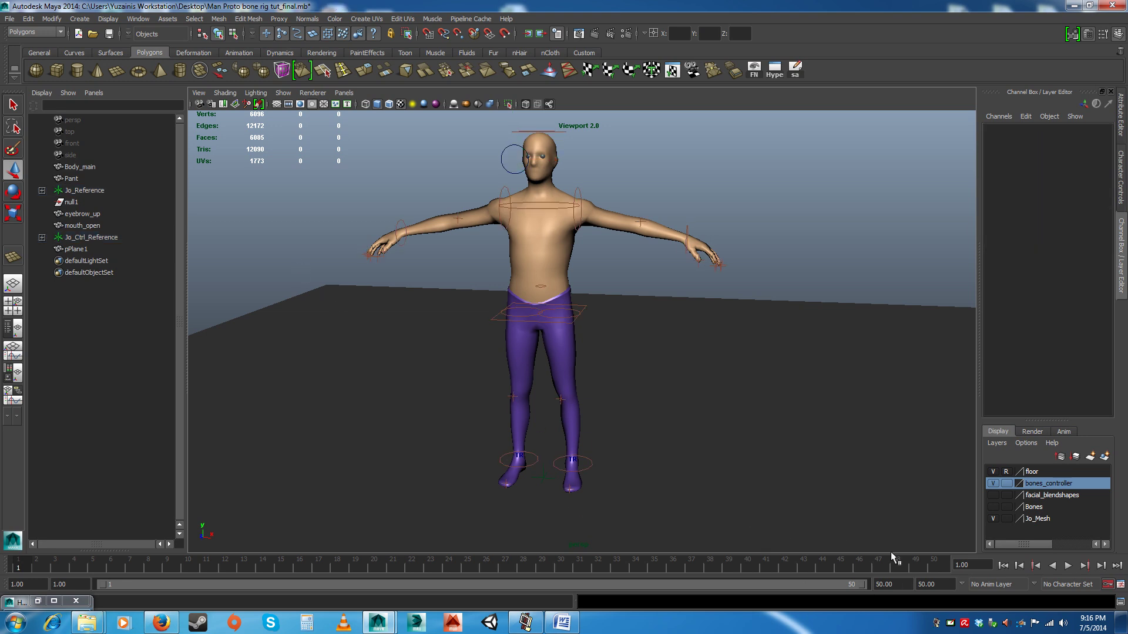
Step: Select all objects in the bones_controller layer and set a key on them at frame 1
{"action": "right_click", "coordinate": [1048, 485]}
{"action": "left_click", "coordinate": [1057, 529]}
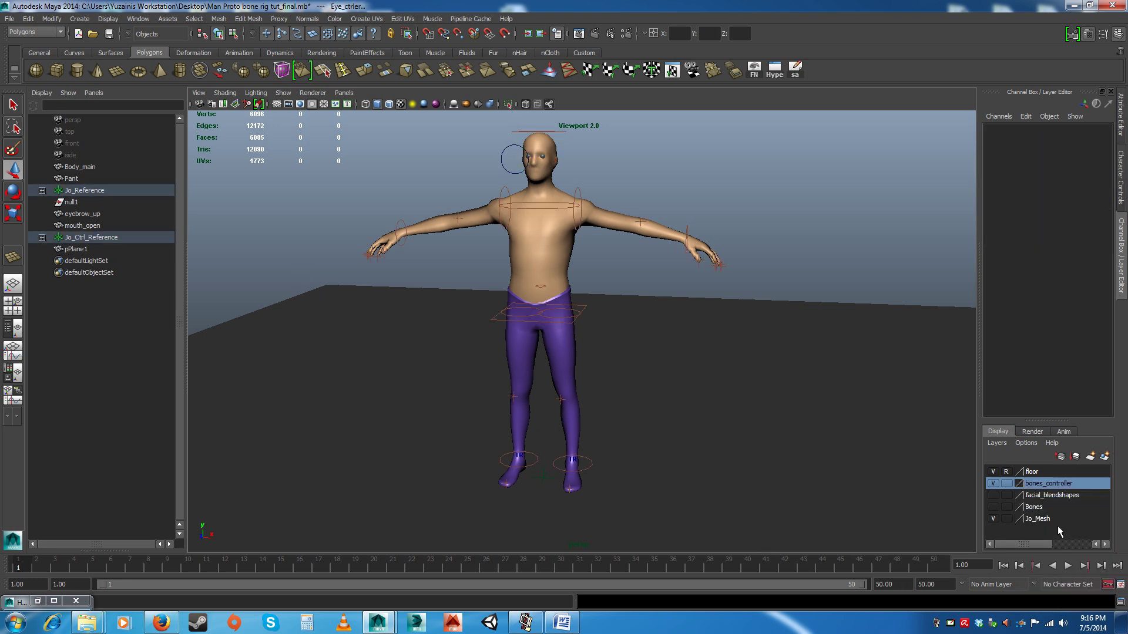
{"action": "key", "text": "s"}
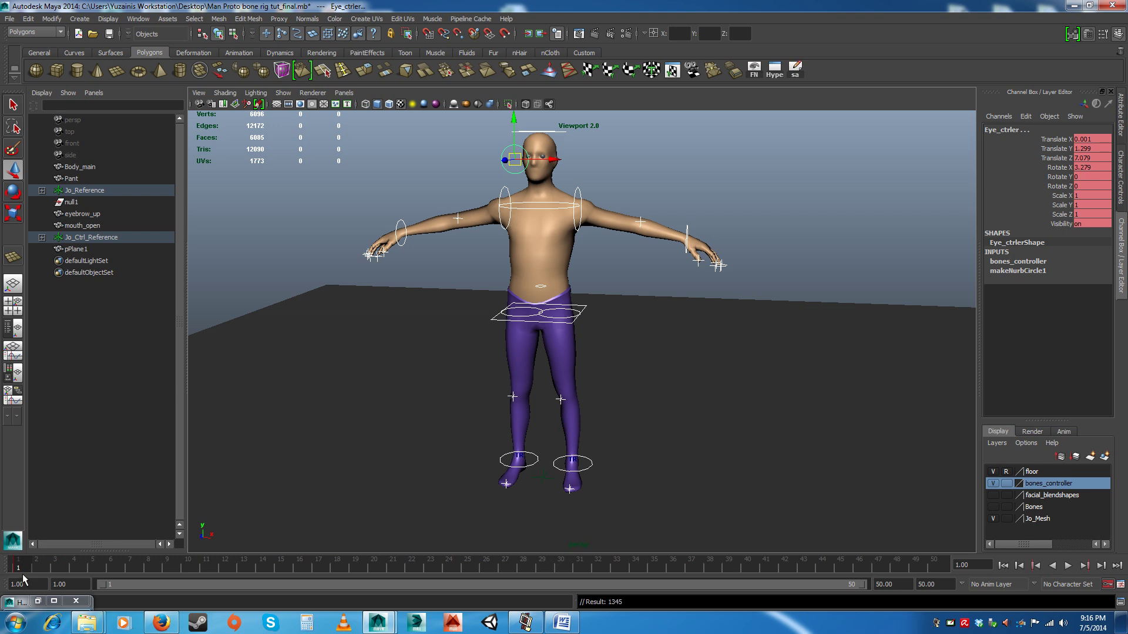
Step: Play and scrub the first frames to check the new key, ending at frame 1
{"action": "key", "text": "alt+v"}
{"action": "key", "text": "alt+v"}
{"action": "mouse_move", "coordinate": [23, 564]}
{"action": "left_mouse_down"}
{"action": "mouse_move", "coordinate": [63, 563]}
{"action": "mouse_move", "coordinate": [15, 566]}
{"action": "mouse_move", "coordinate": [36, 567]}
{"action": "left_mouse_up"}
{"action": "left_click", "coordinate": [15, 566]}
{"action": "key", "text": "alt+v"}
{"action": "left_click_drag", "start_coordinate": [34, 566], "coordinate": [8, 566]}
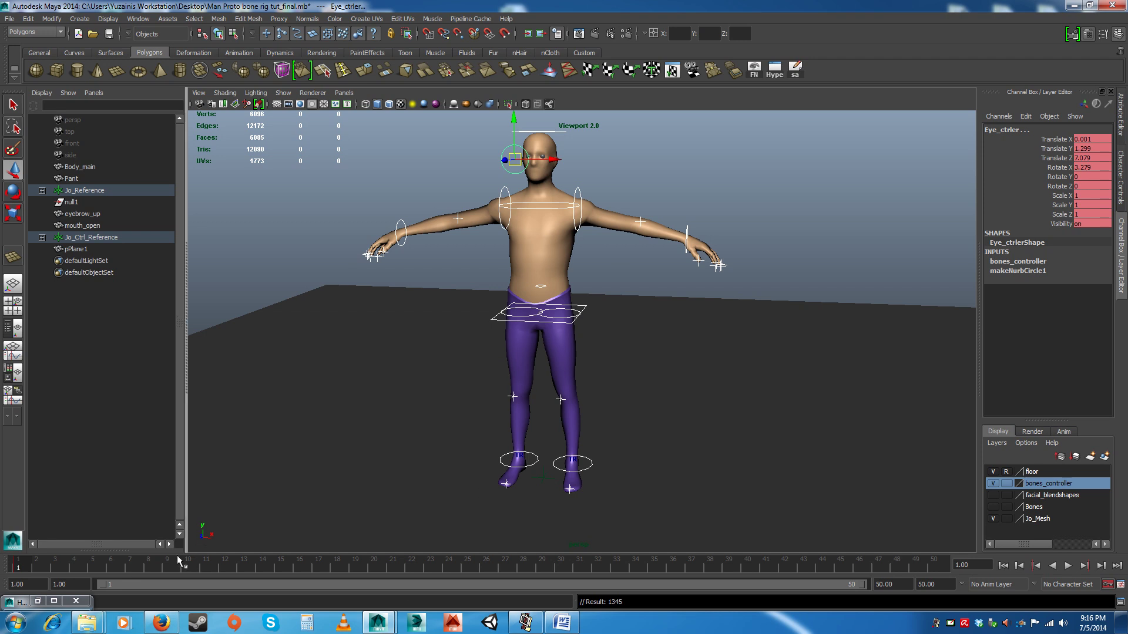
Step: Move the left ankle controller forward and the right ankle controller back to about Translate Y 1.57, Z -3.21
{"action": "left_click_drag", "start_coordinate": [579, 438], "coordinate": [619, 413], "text": "alt"}
{"action": "left_click", "coordinate": [622, 315]}
{"action": "left_click_drag", "start_coordinate": [617, 339], "coordinate": [552, 480], "text": "alt"}
{"action": "left_click", "coordinate": [571, 323]}
{"action": "left_click", "coordinate": [569, 482]}
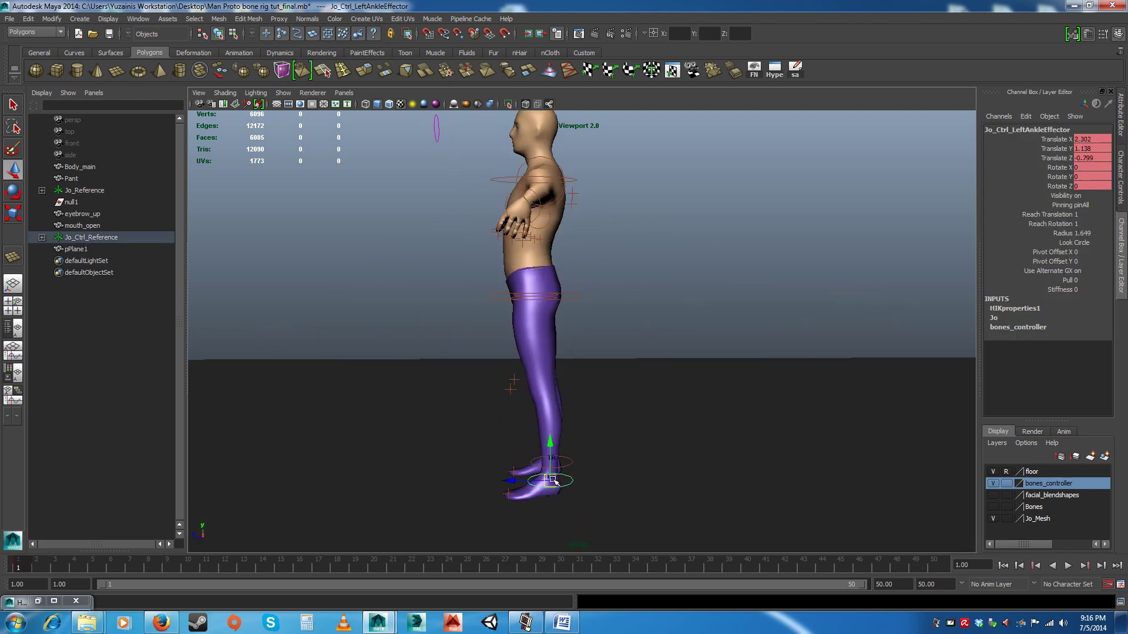
{"action": "left_click_drag", "start_coordinate": [491, 422], "coordinate": [511, 255], "text": "alt"}
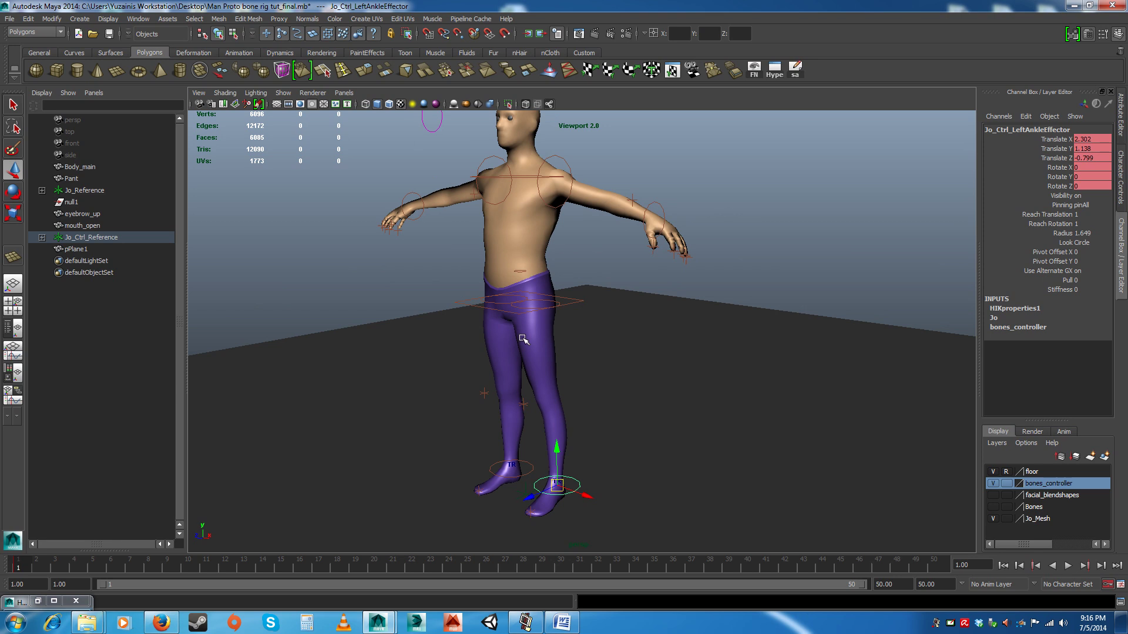
{"action": "left_click_drag", "start_coordinate": [528, 464], "coordinate": [449, 475], "text": "alt"}
{"action": "left_click_drag", "start_coordinate": [450, 474], "coordinate": [551, 468], "text": "alt"}
{"action": "left_click", "coordinate": [557, 469]}
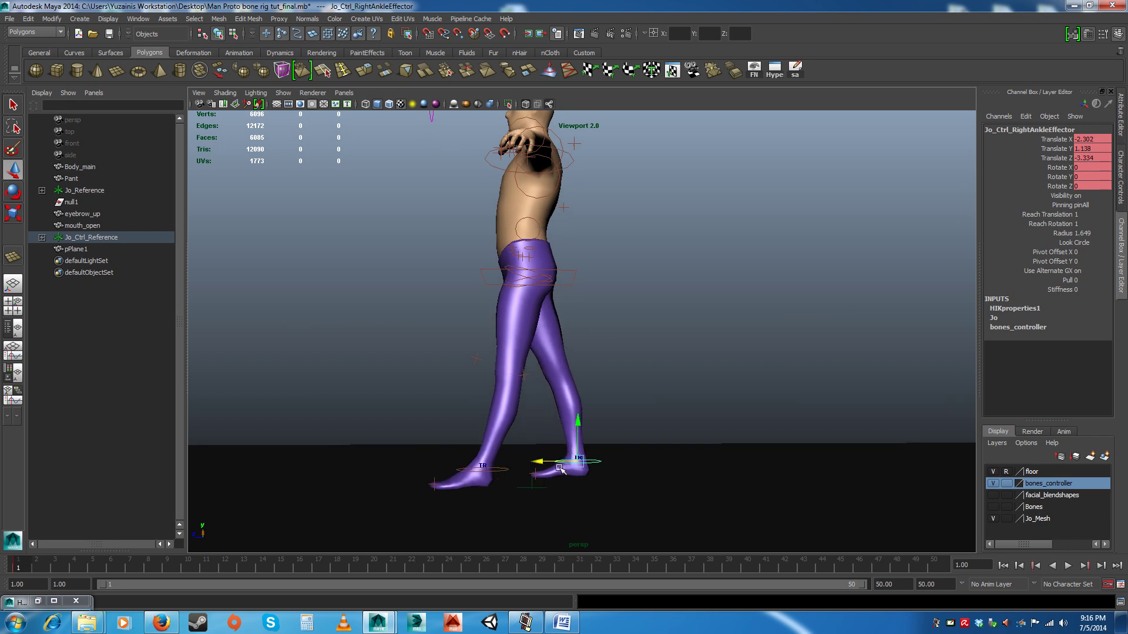
{"action": "left_click_drag", "start_coordinate": [631, 358], "coordinate": [620, 397], "text": "alt"}
{"action": "right_click_drag", "start_coordinate": [529, 433], "coordinate": [549, 487], "text": "alt"}
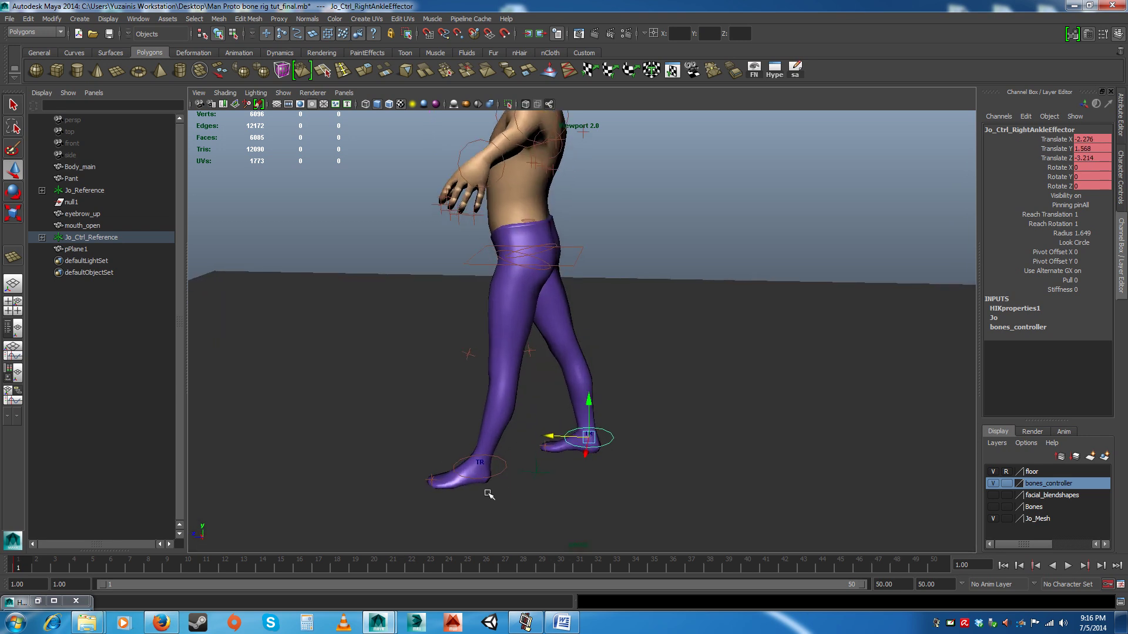
Step: Place the left ankle controller at about Translate Y 1.39, Z 2.16 and rotate it to about Rotate X -9.9
{"action": "left_click", "coordinate": [452, 473]}
{"action": "left_click_drag", "start_coordinate": [444, 466], "coordinate": [526, 465]}
{"action": "key", "text": "e"}
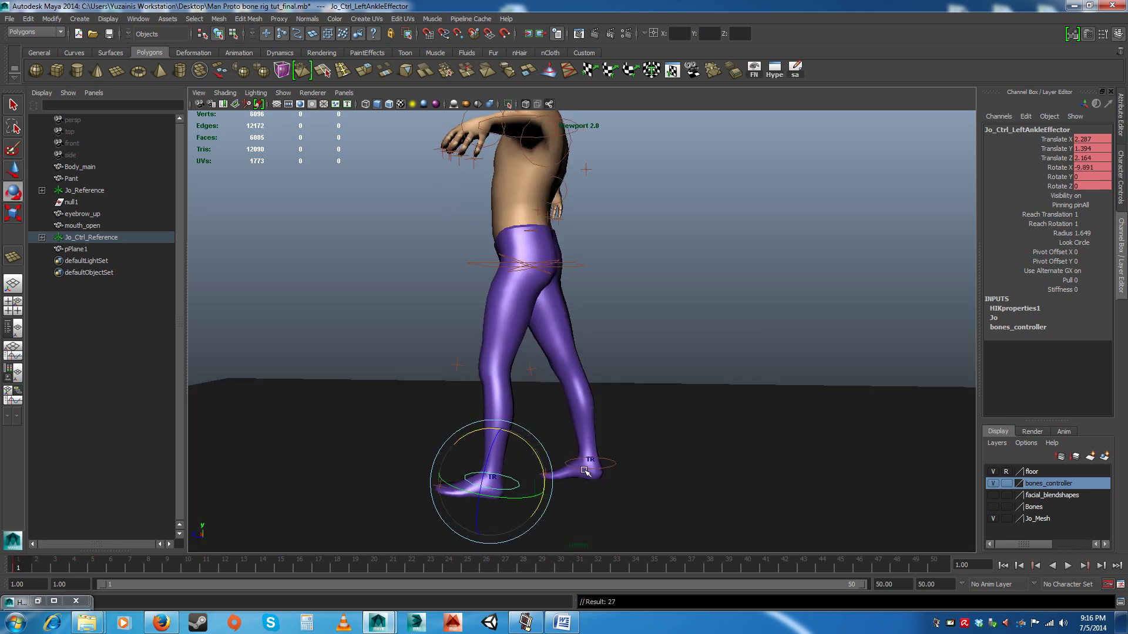
Step: Rotate the right ankle controller to about Rotate X 23.6, place it at about Translate Y 1.69, Z -2.62, and set a key
{"action": "left_click", "coordinate": [609, 466]}
{"action": "left_click_drag", "start_coordinate": [630, 428], "coordinate": [613, 411]}
{"action": "key", "text": "w"}
{"action": "left_click_drag", "start_coordinate": [592, 467], "coordinate": [589, 454]}
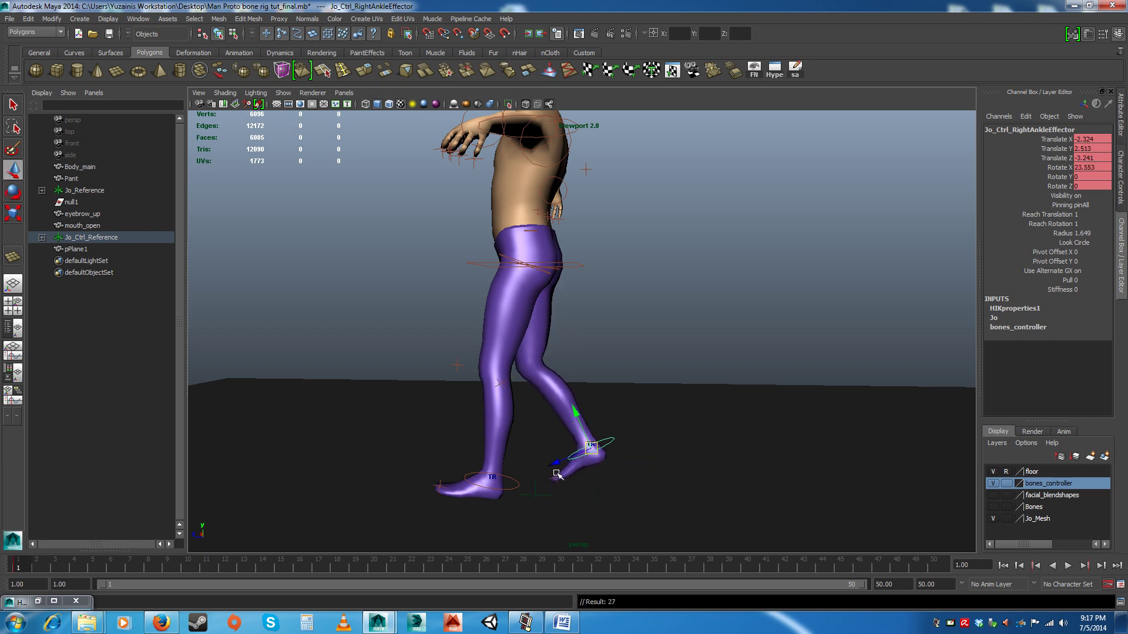
{"action": "left_click", "coordinate": [555, 475]}
{"action": "left_click_drag", "start_coordinate": [551, 468], "coordinate": [578, 454]}
{"action": "key", "text": "s"}
{"action": "left_click", "coordinate": [607, 442]}
{"action": "middle_click_drag", "start_coordinate": [500, 365], "coordinate": [504, 381], "text": "alt"}
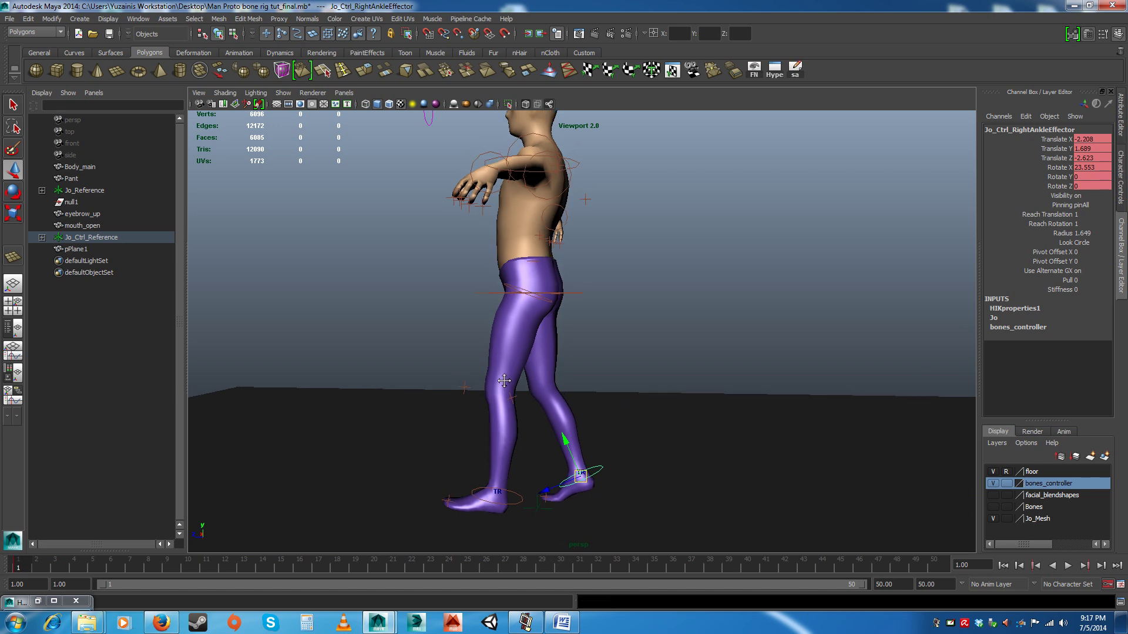
Step: Move both ankle controllers inward toward the body's centre line, placing the left one at about Translate X 1.38
{"action": "left_click", "coordinate": [573, 292]}
{"action": "left_click_drag", "start_coordinate": [570, 358], "coordinate": [571, 392], "text": "alt"}
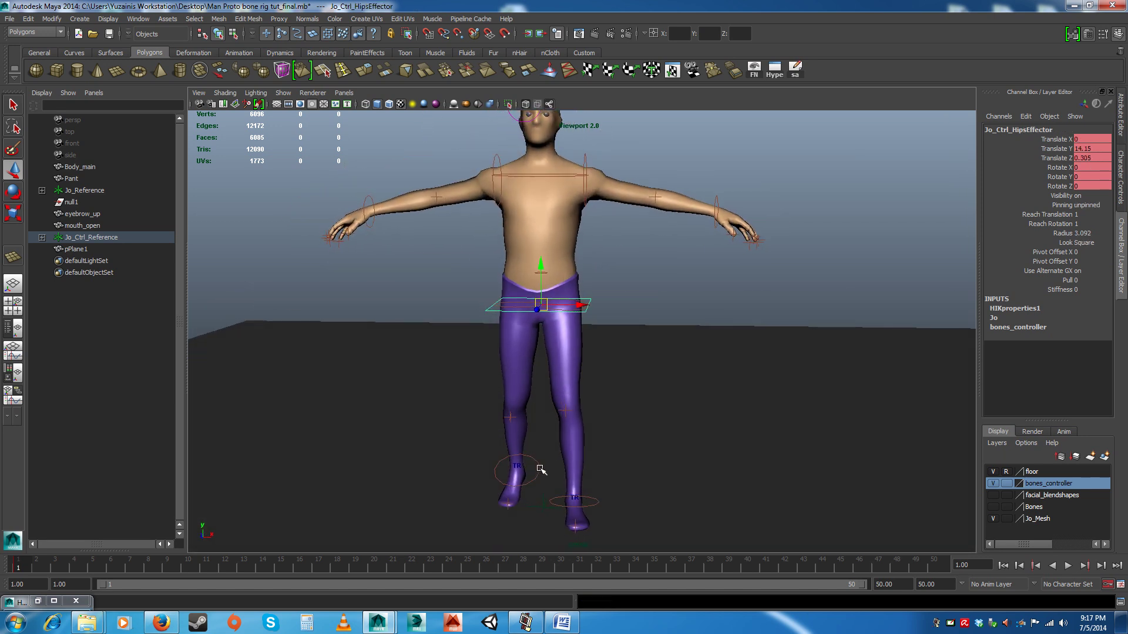
{"action": "left_click", "coordinate": [538, 470]}
{"action": "mouse_move", "coordinate": [551, 483]}
{"action": "left_mouse_down", "text": "alt"}
{"action": "mouse_move", "coordinate": [546, 470]}
{"action": "mouse_move", "coordinate": [559, 474]}
{"action": "left_mouse_up", "text": "alt"}
{"action": "left_click", "coordinate": [604, 504]}
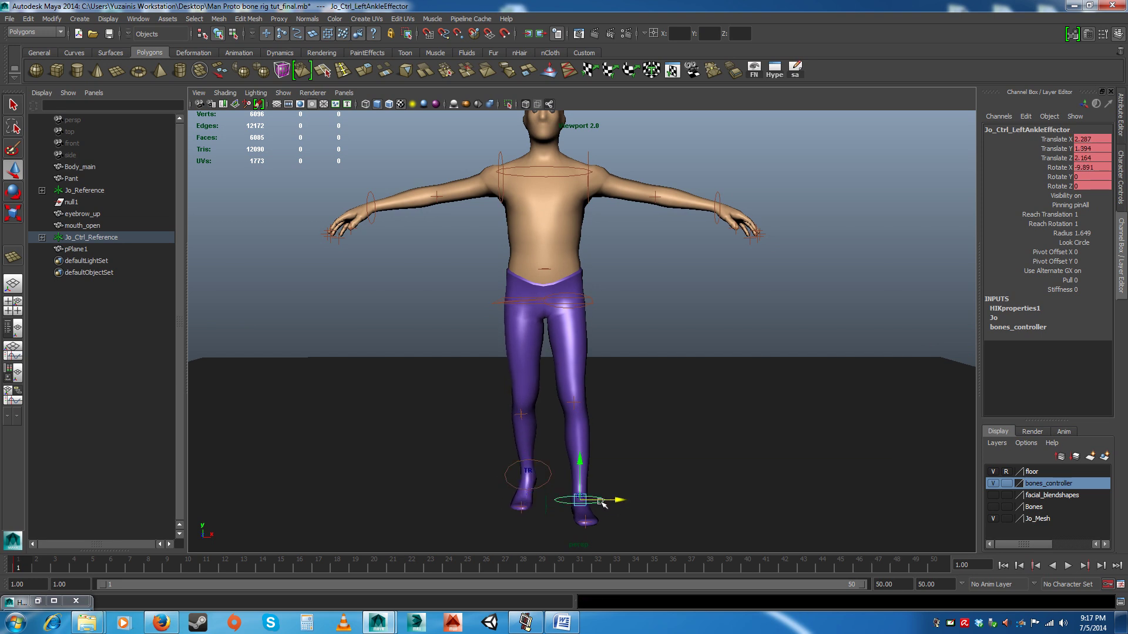
{"action": "left_click_drag", "start_coordinate": [611, 502], "coordinate": [527, 430]}
Step: Tilt the hips controller slightly forward, then clear the selection
{"action": "scroll", "coordinate": [520, 438], "scroll_direction": "down", "scroll_amount": 1}
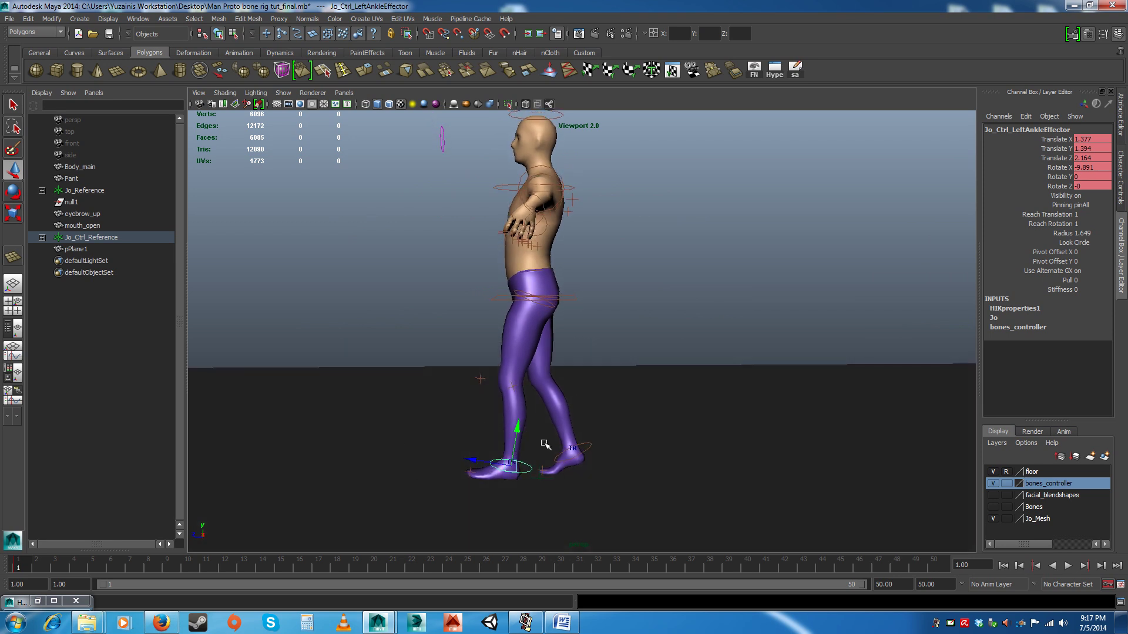
{"action": "mouse_move", "coordinate": [439, 418]}
{"action": "left_mouse_down", "text": "alt"}
{"action": "mouse_move", "coordinate": [517, 412]}
{"action": "mouse_move", "coordinate": [597, 385]}
{"action": "mouse_move", "coordinate": [534, 385]}
{"action": "mouse_move", "coordinate": [456, 428]}
{"action": "mouse_move", "coordinate": [446, 412]}
{"action": "left_mouse_up", "text": "alt"}
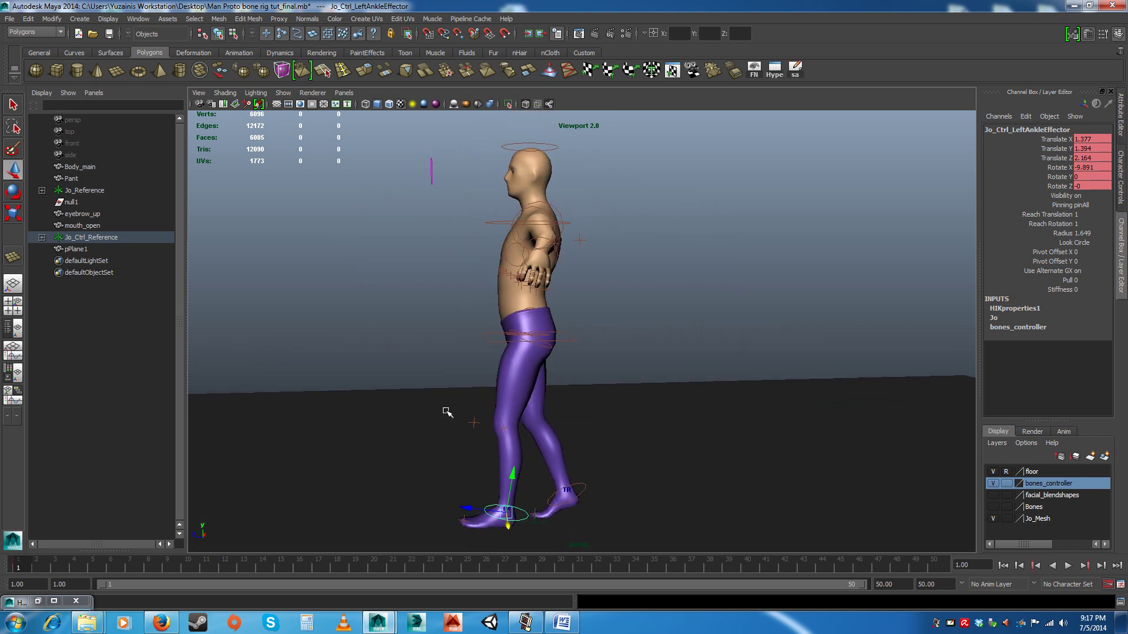
{"action": "left_click", "coordinate": [496, 342]}
{"action": "mouse_move", "coordinate": [493, 352]}
{"action": "left_mouse_down", "text": "alt"}
{"action": "mouse_move", "coordinate": [481, 358]}
{"action": "mouse_move", "coordinate": [491, 356]}
{"action": "left_mouse_up", "text": "alt"}
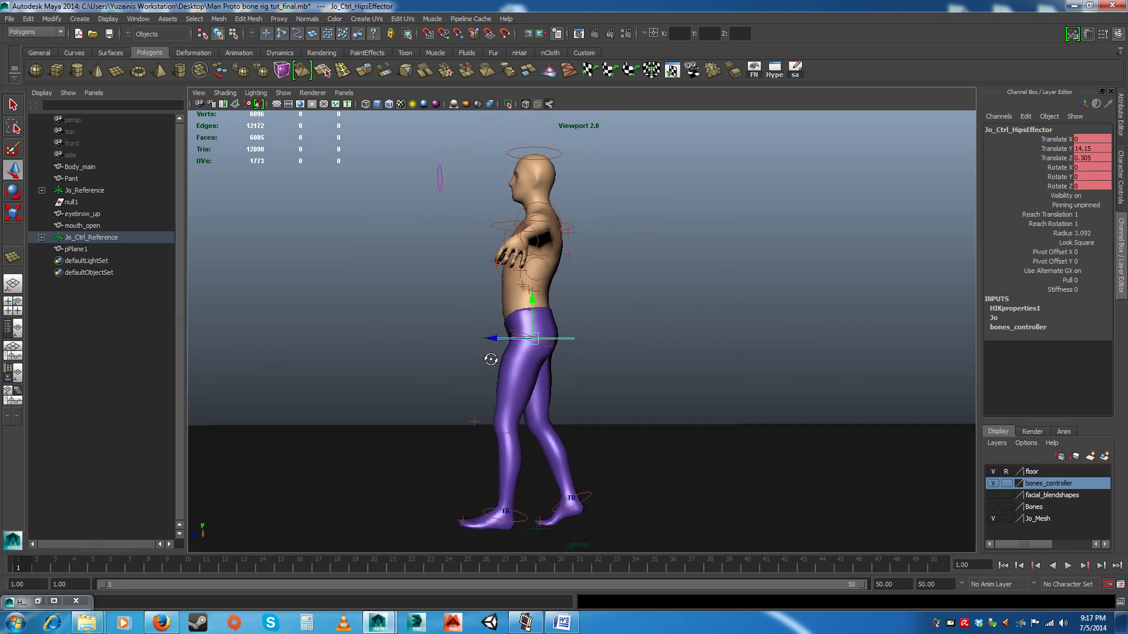
{"action": "key", "text": "e"}
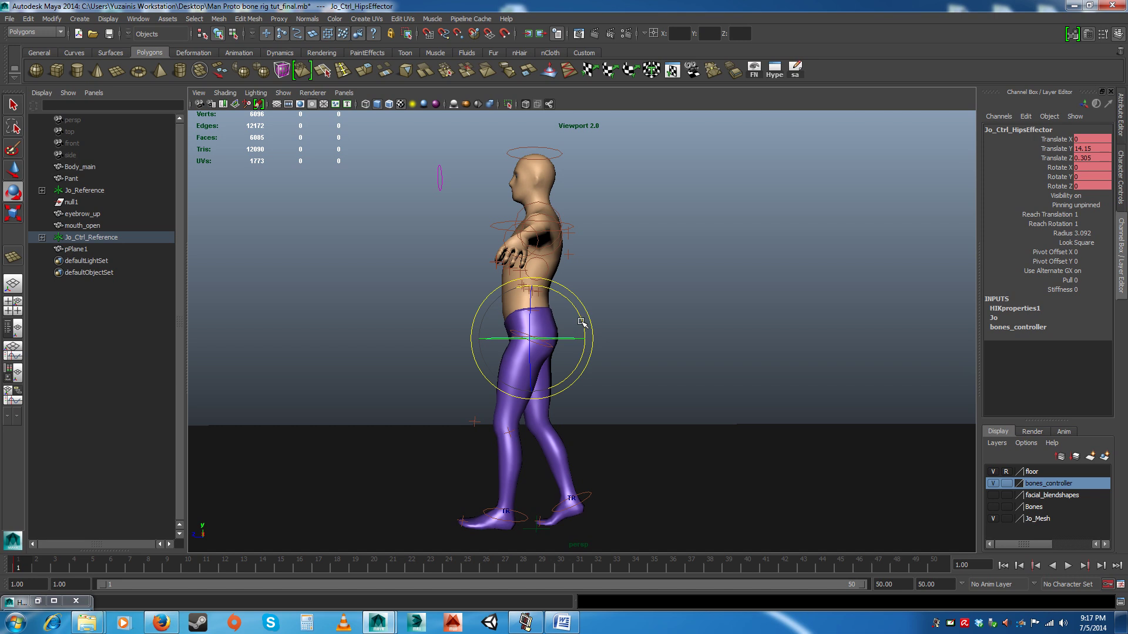
{"action": "left_click_drag", "start_coordinate": [587, 327], "coordinate": [580, 320]}
{"action": "left_click", "coordinate": [593, 275]}
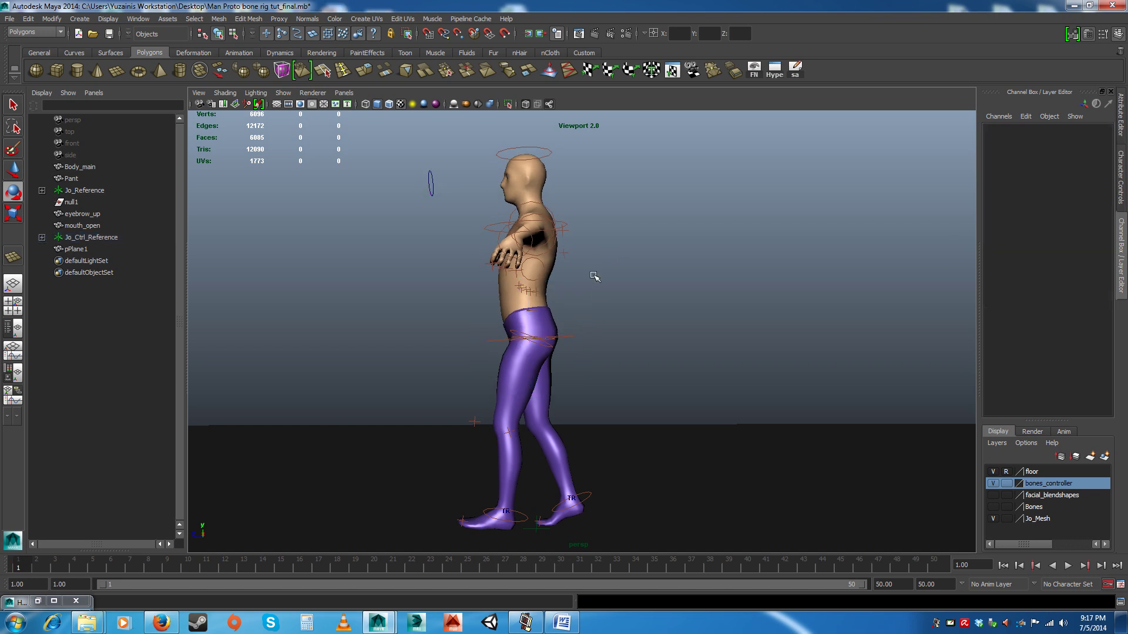
Step: Bend the chest controller forward to about Rotate X 26.4 and lift the head controller to about Rotate X 7.8
{"action": "left_click_drag", "start_coordinate": [592, 275], "coordinate": [611, 280], "text": "alt"}
{"action": "left_click", "coordinate": [481, 230]}
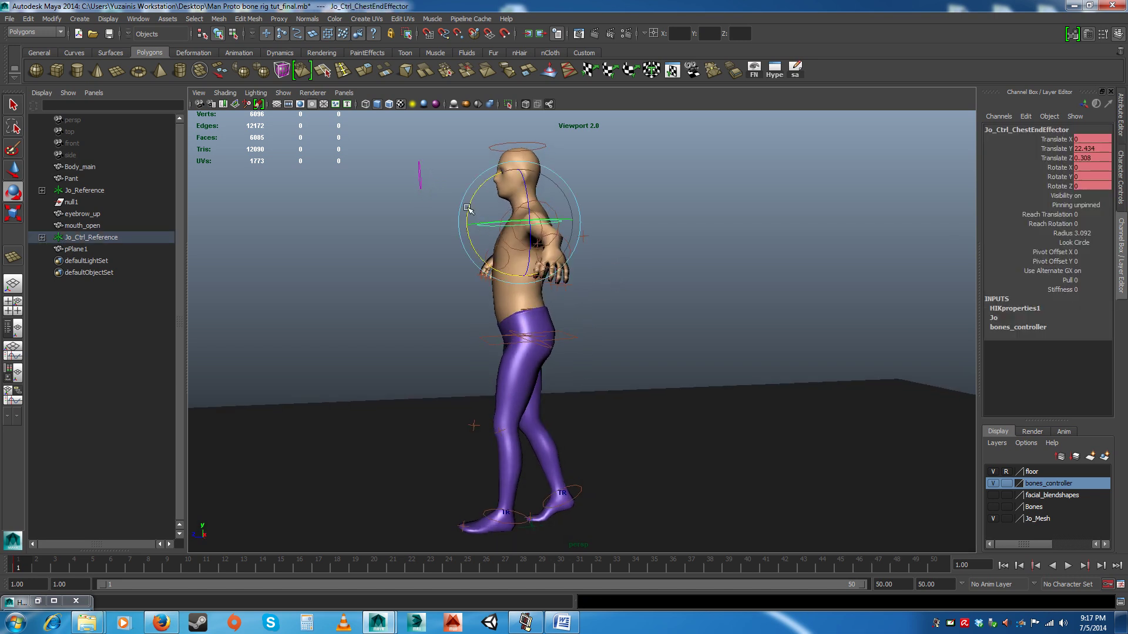
{"action": "left_click_drag", "start_coordinate": [465, 211], "coordinate": [463, 215]}
{"action": "left_click_drag", "start_coordinate": [435, 383], "coordinate": [409, 376], "text": "alt"}
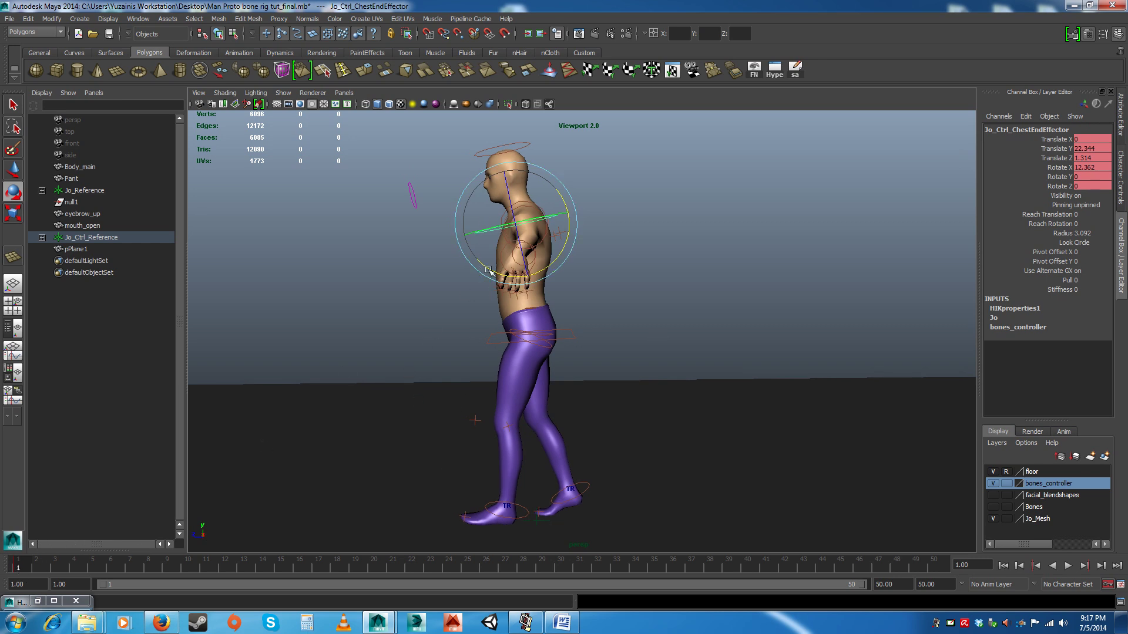
{"action": "left_click_drag", "start_coordinate": [488, 270], "coordinate": [470, 305]}
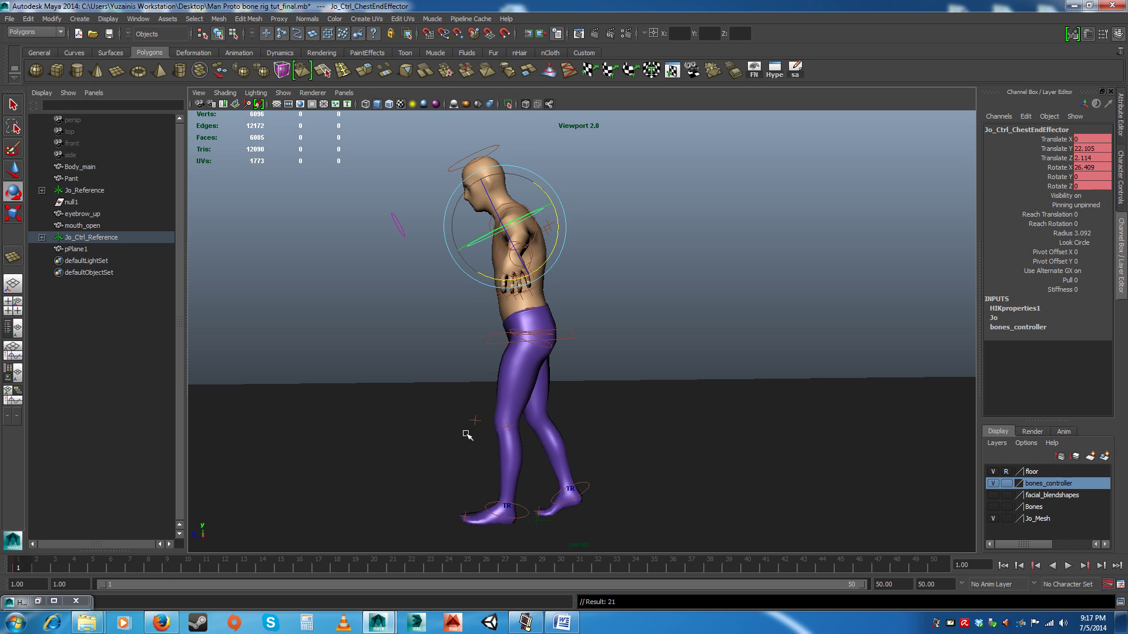
{"action": "left_click_drag", "start_coordinate": [465, 433], "coordinate": [475, 396], "text": "alt"}
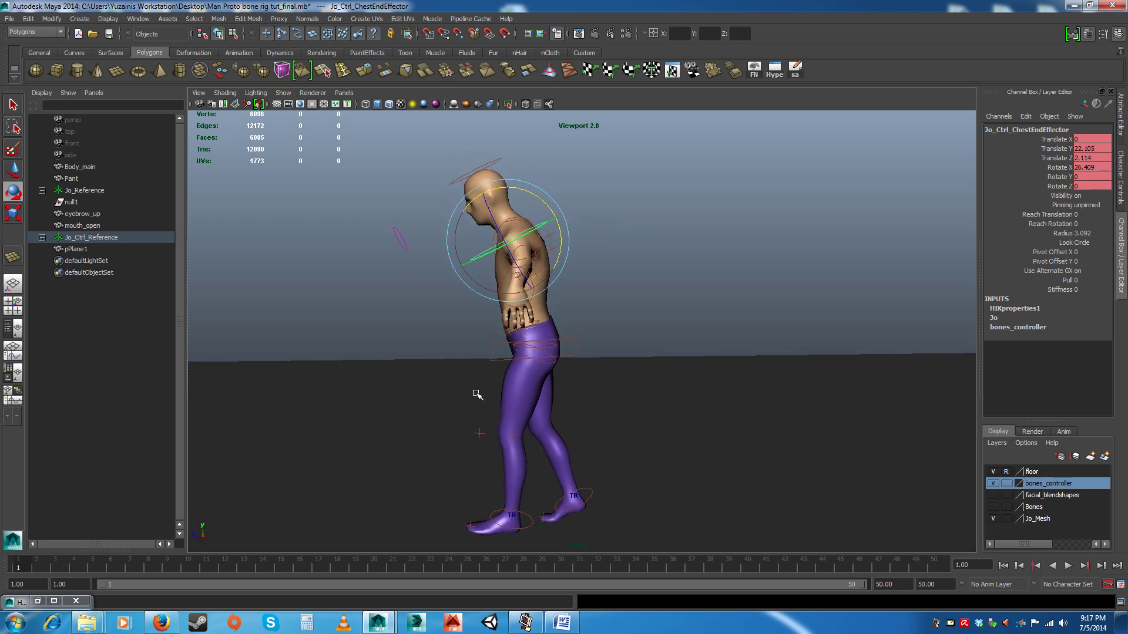
{"action": "left_click", "coordinate": [493, 227]}
{"action": "left_click_drag", "start_coordinate": [492, 226], "coordinate": [515, 220]}
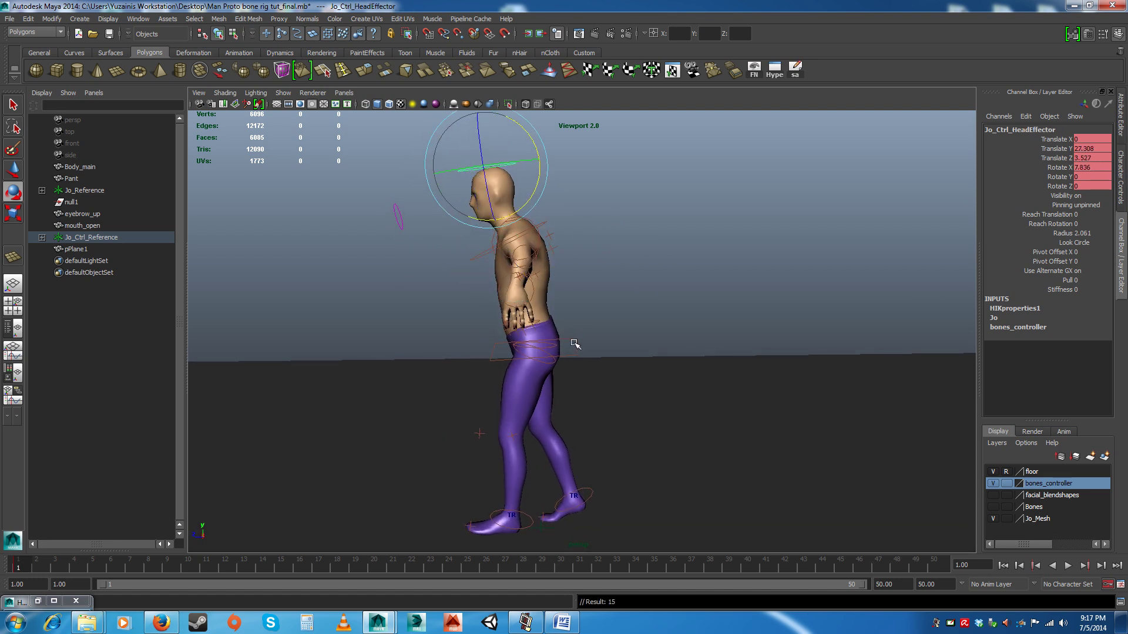
Step: Level the hips controller to about Rotate X -0.06 and straighten the chest controller to about Rotate X 16.1
{"action": "left_click", "coordinate": [576, 342]}
{"action": "left_click_drag", "start_coordinate": [571, 314], "coordinate": [567, 329]}
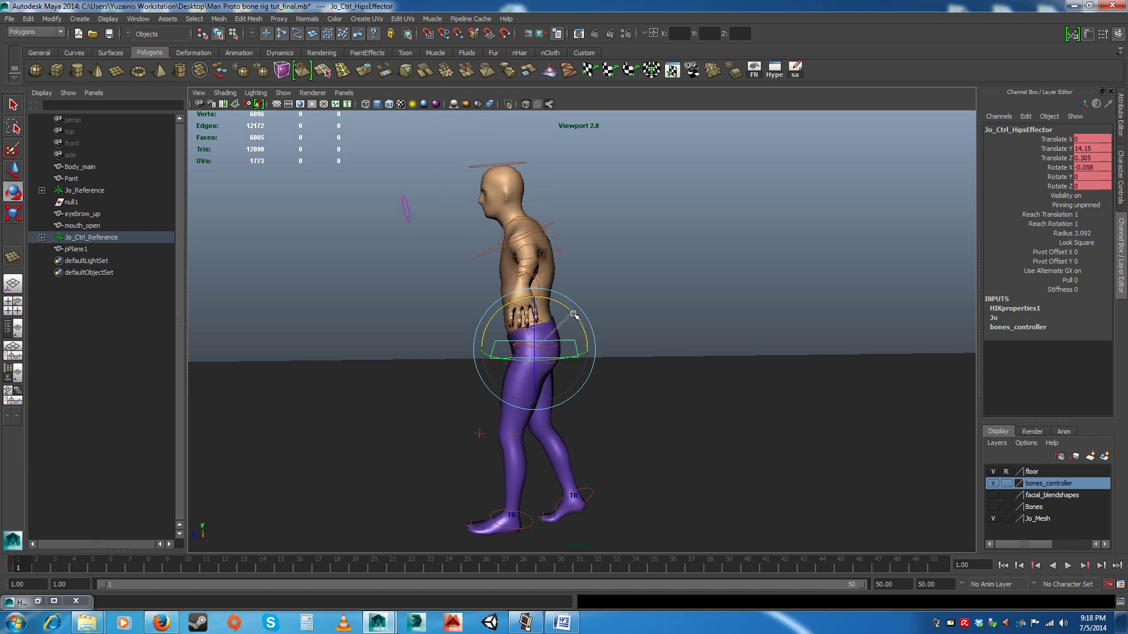
{"action": "left_click", "coordinate": [491, 258]}
{"action": "left_click_drag", "start_coordinate": [455, 239], "coordinate": [475, 209]}
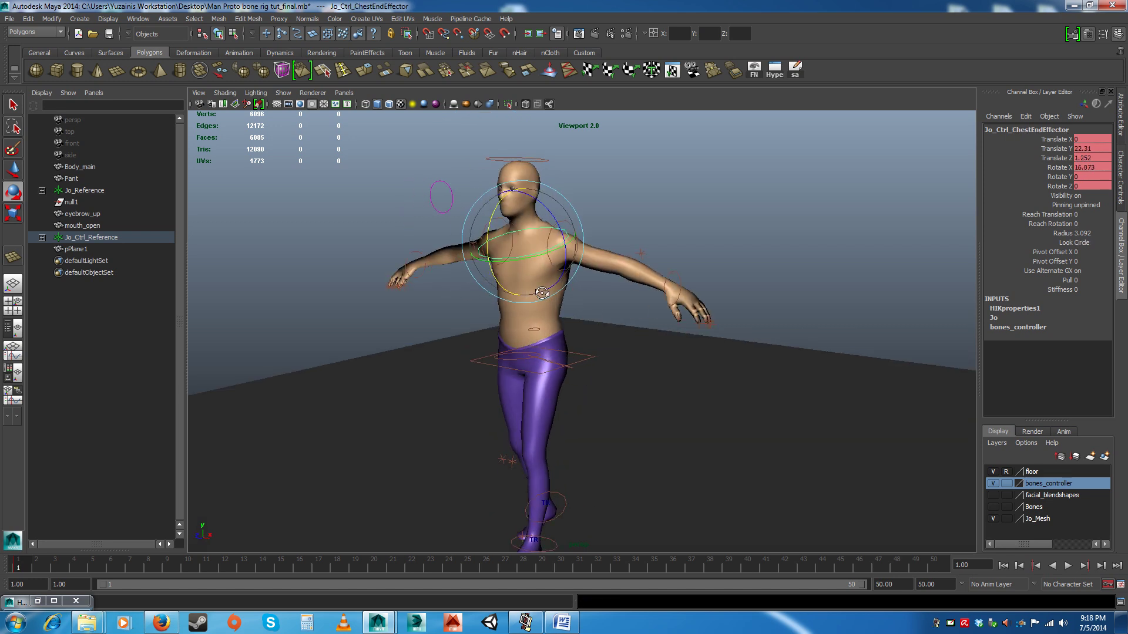
Step: Rotate both shoulder controllers to lower the arms to the sides, with the right one at about Rotate Z 67.2
{"action": "left_click_drag", "start_coordinate": [529, 264], "coordinate": [470, 154], "text": "alt"}
{"action": "left_click", "coordinate": [603, 223]}
{"action": "left_click", "coordinate": [508, 216]}
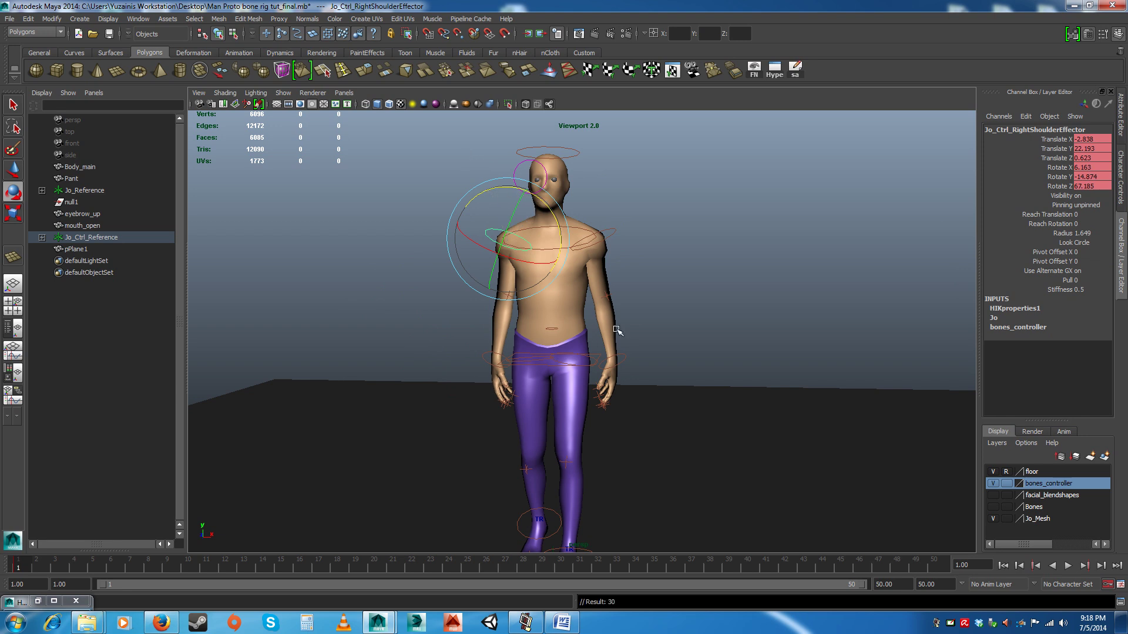
Step: Swing the right arm forward by rotating its shoulder controller to about Rotate Y 0.9, Z 68.9
{"action": "left_click_drag", "start_coordinate": [617, 331], "coordinate": [495, 380], "text": "alt"}
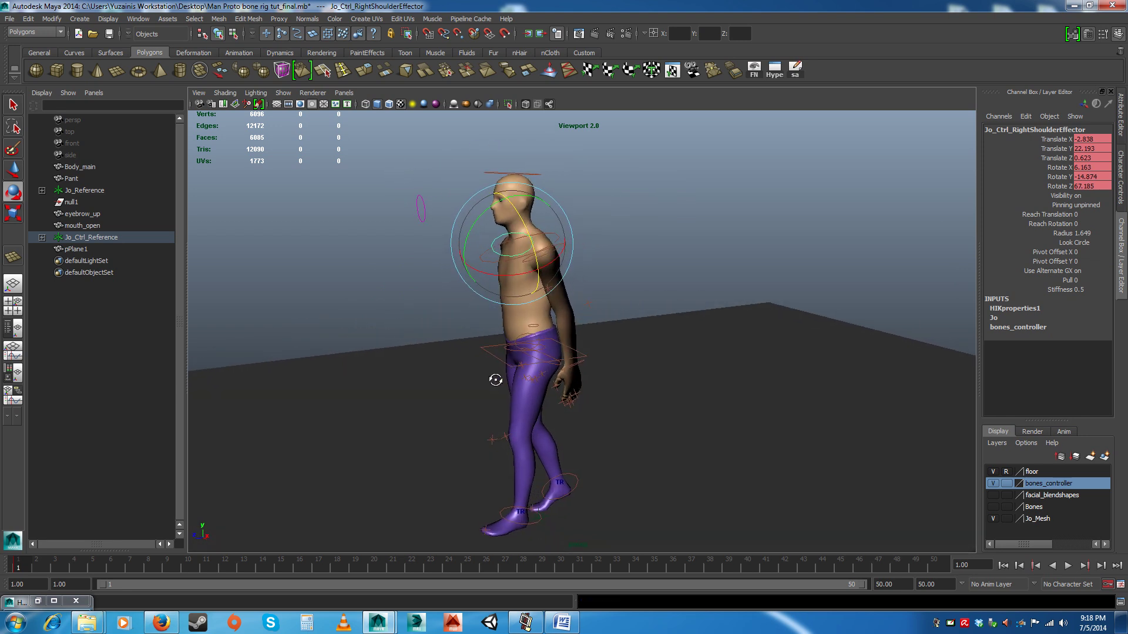
{"action": "right_click_drag", "start_coordinate": [495, 380], "coordinate": [509, 395], "text": "alt"}
{"action": "left_click_drag", "start_coordinate": [485, 342], "coordinate": [658, 457], "text": "alt"}
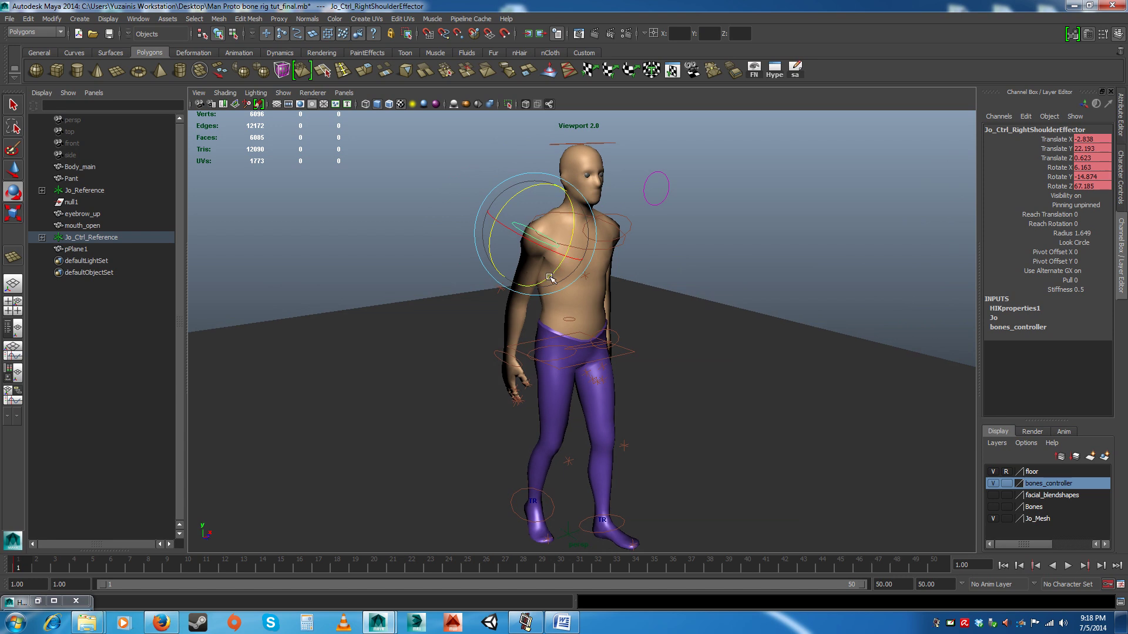
{"action": "left_click_drag", "start_coordinate": [558, 269], "coordinate": [565, 275]}
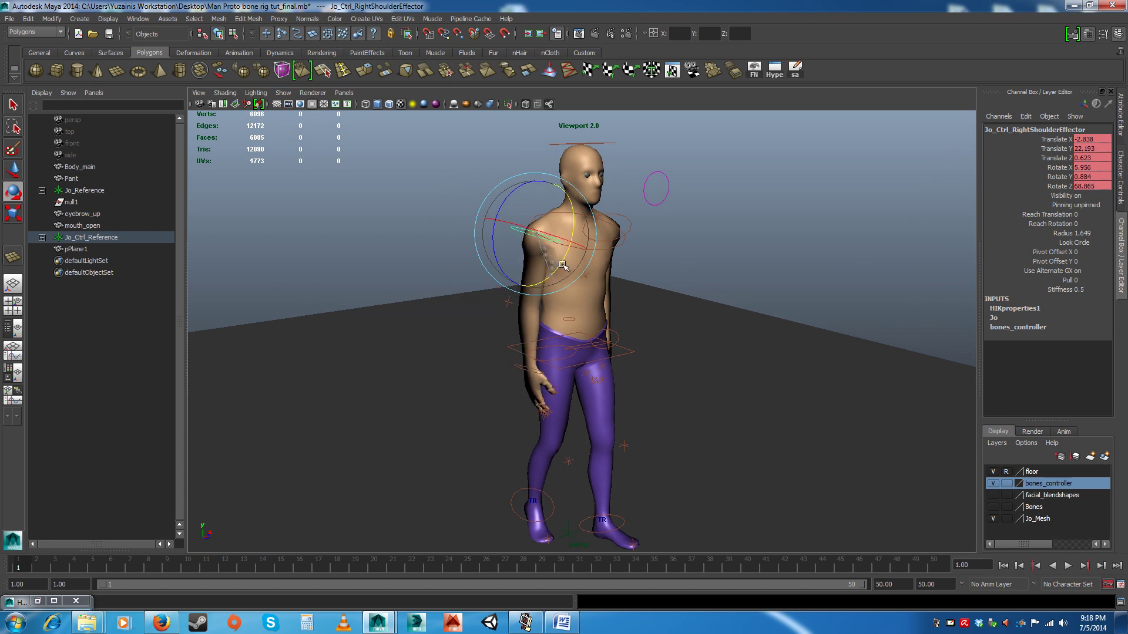
Step: Adjust the left arm's swing by rotating its shoulder controller to about Rotate Y 9.8, Z -68.1
{"action": "left_click_drag", "start_coordinate": [629, 319], "coordinate": [533, 264], "text": "alt"}
{"action": "left_click", "coordinate": [663, 251]}
{"action": "left_click", "coordinate": [563, 220]}
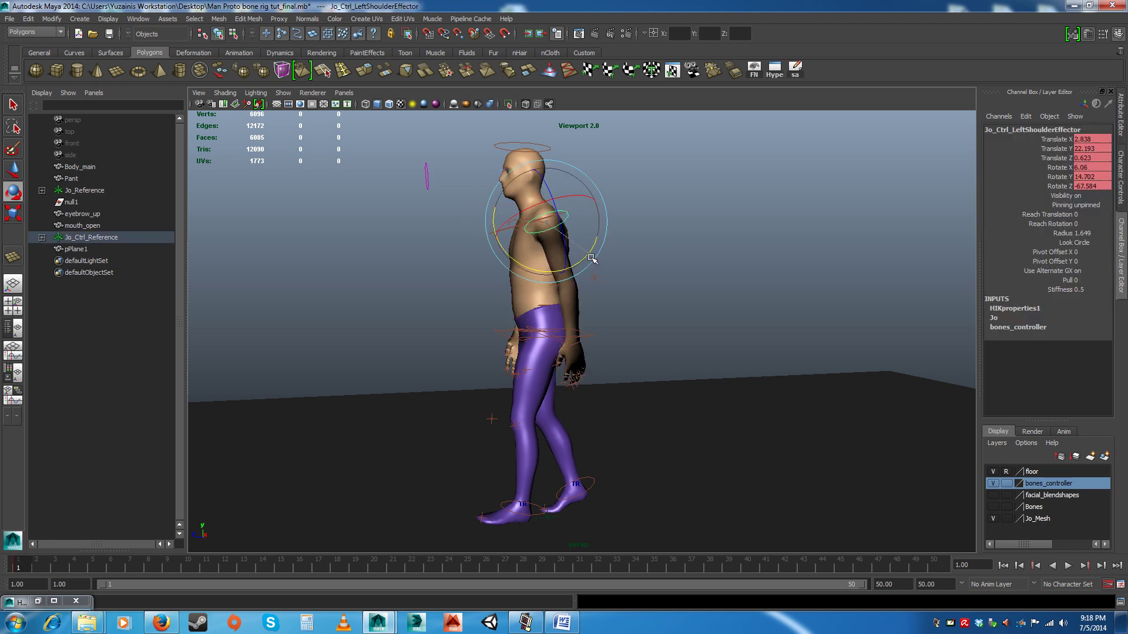
{"action": "left_click_drag", "start_coordinate": [591, 259], "coordinate": [671, 306], "text": "alt"}
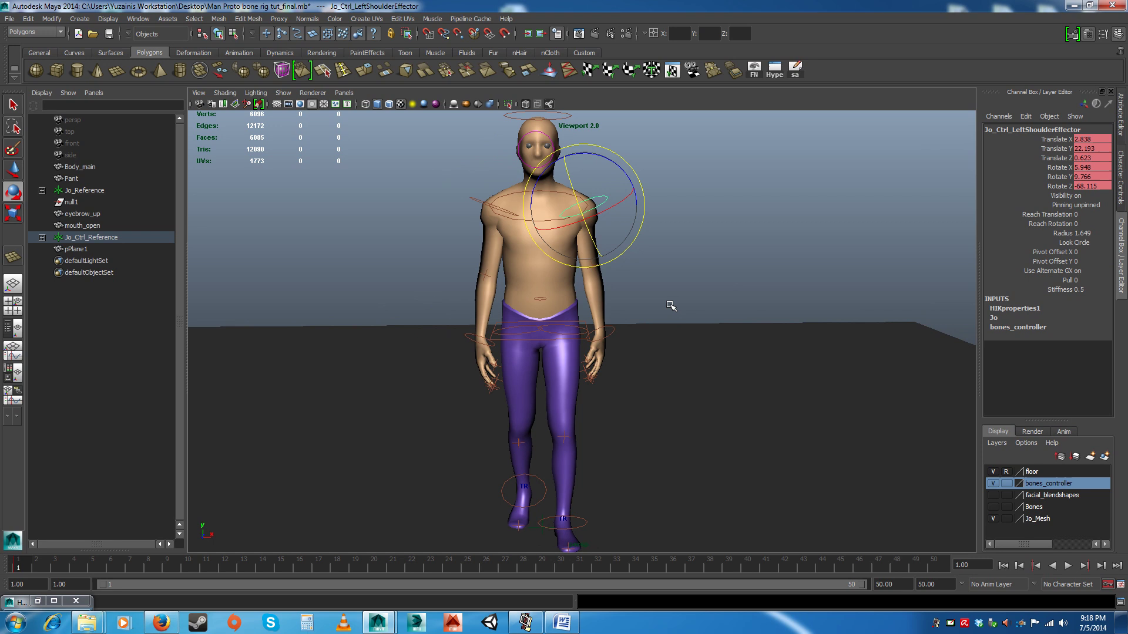
Step: Shift the hips controller sideways toward the forward left leg, to about Translate X 0.28
{"action": "left_click", "coordinate": [571, 342]}
{"action": "left_click_drag", "start_coordinate": [573, 340], "coordinate": [599, 374], "text": "alt"}
{"action": "right_click_drag", "start_coordinate": [552, 365], "coordinate": [573, 383], "text": "alt"}
{"action": "key", "text": "w"}
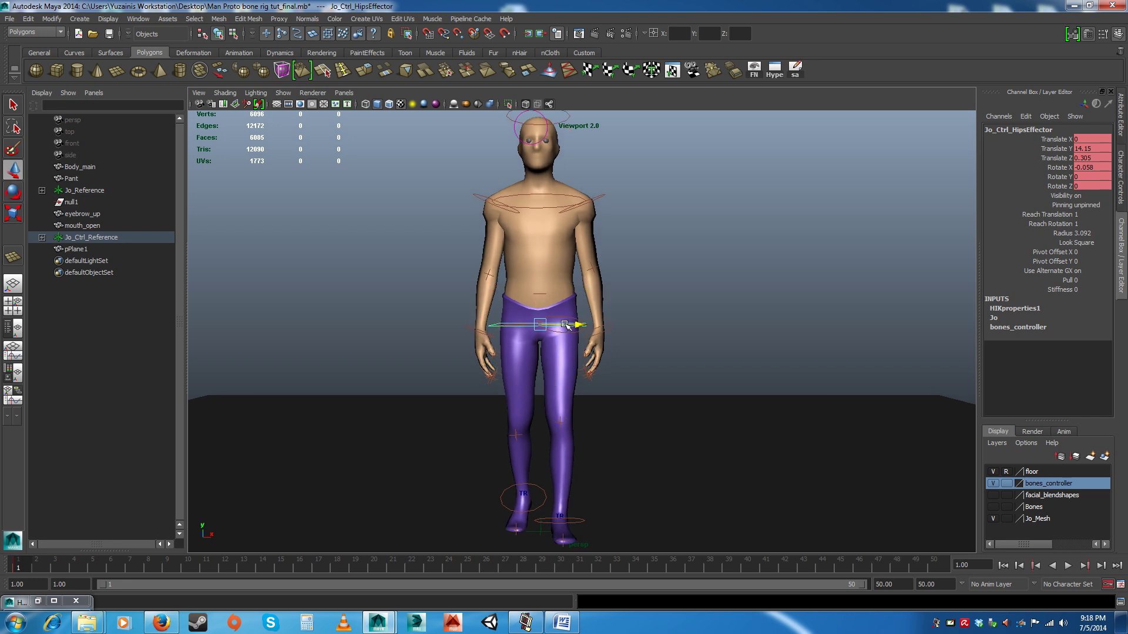
{"action": "left_click_drag", "start_coordinate": [565, 325], "coordinate": [569, 326]}
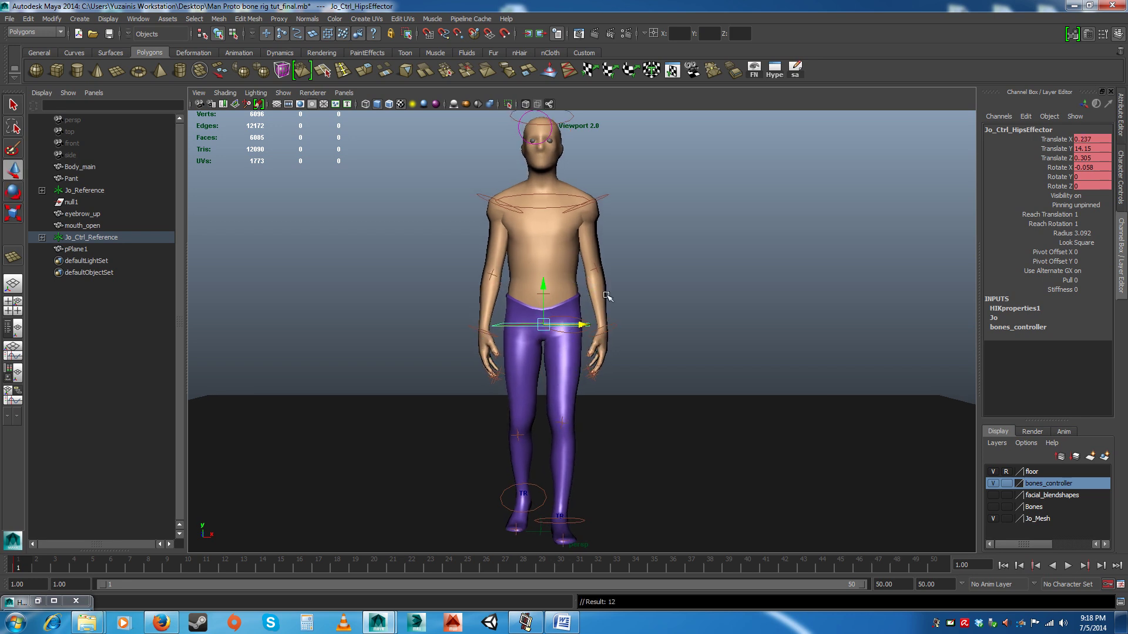
{"action": "right_click_drag", "start_coordinate": [638, 289], "coordinate": [621, 295], "text": "alt"}
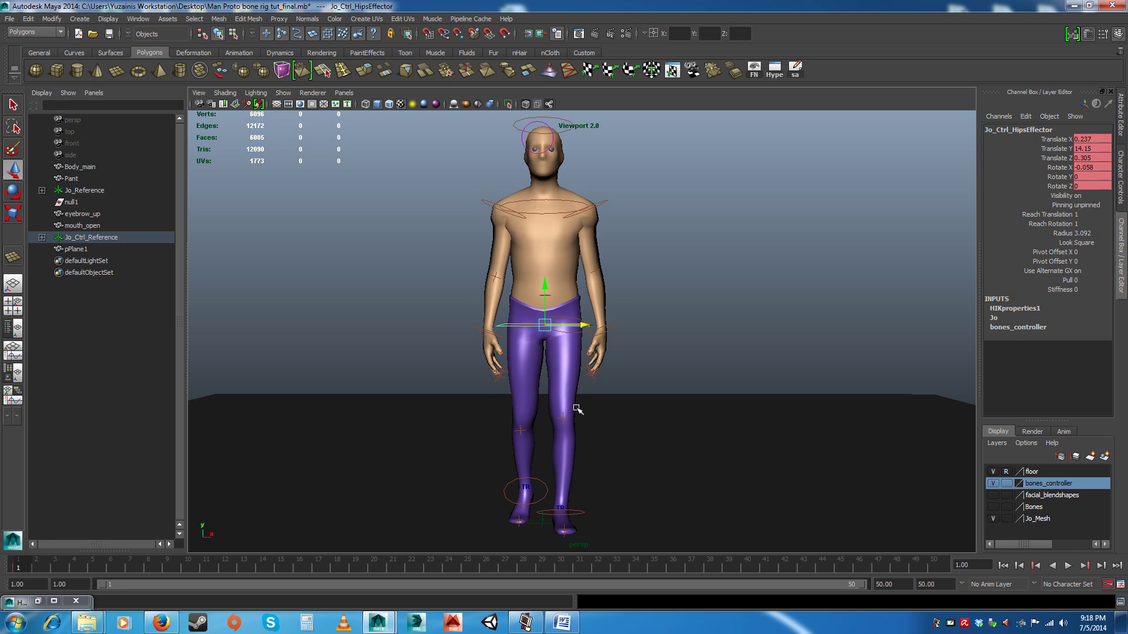
{"action": "left_click_drag", "start_coordinate": [573, 324], "coordinate": [575, 323]}
{"action": "left_click_drag", "start_coordinate": [563, 322], "coordinate": [572, 323]}
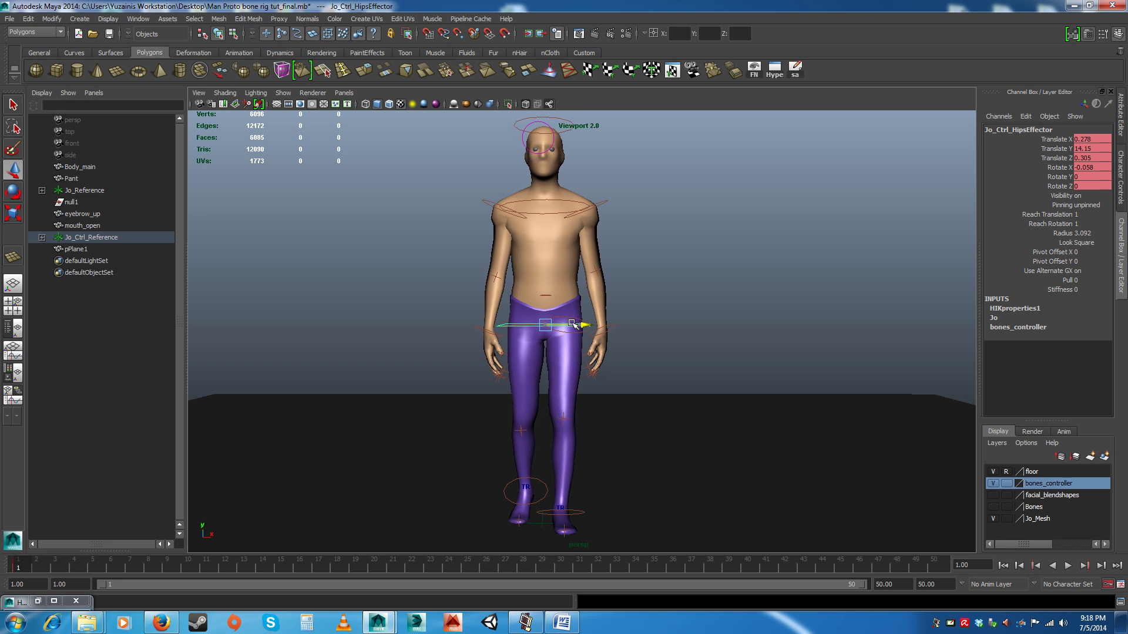
Step: Rotate the hips controller slightly to tilt the pelvis for the walk pose, then deselect it
{"action": "key", "text": "e"}
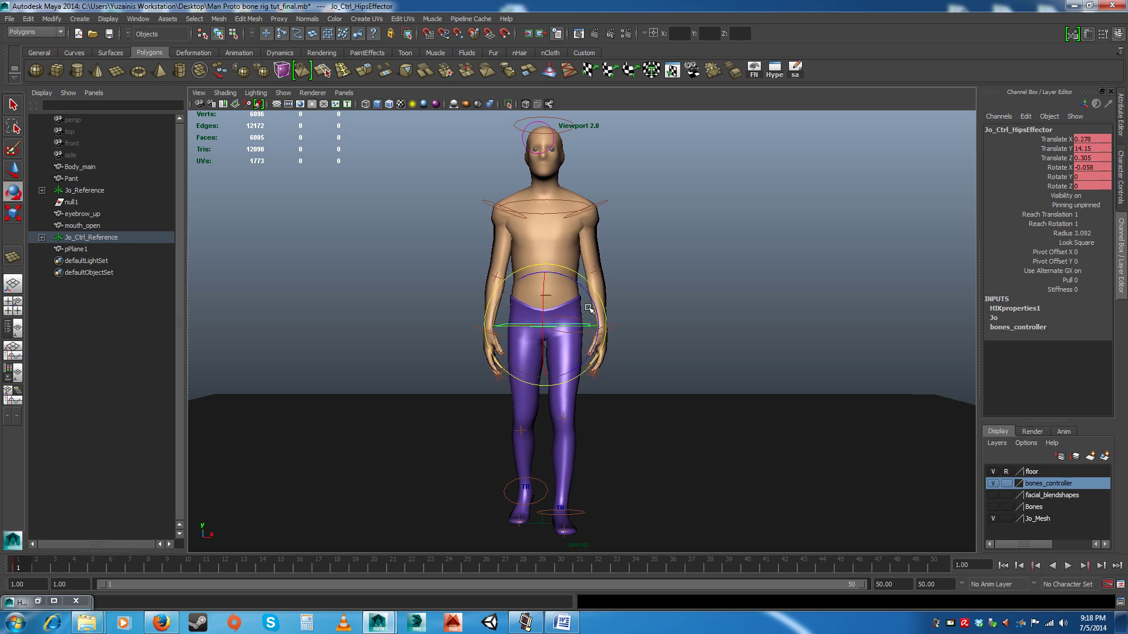
{"action": "left_click_drag", "start_coordinate": [592, 305], "coordinate": [536, 342]}
{"action": "left_click", "coordinate": [450, 299]}
{"action": "left_click_drag", "start_coordinate": [450, 299], "coordinate": [625, 315], "text": "alt"}
Step: Rotate the head controller to about Rotate X -2.5, Y 2.6, Z 1.9, then deselect it and review the pose
{"action": "left_click", "coordinate": [556, 146]}
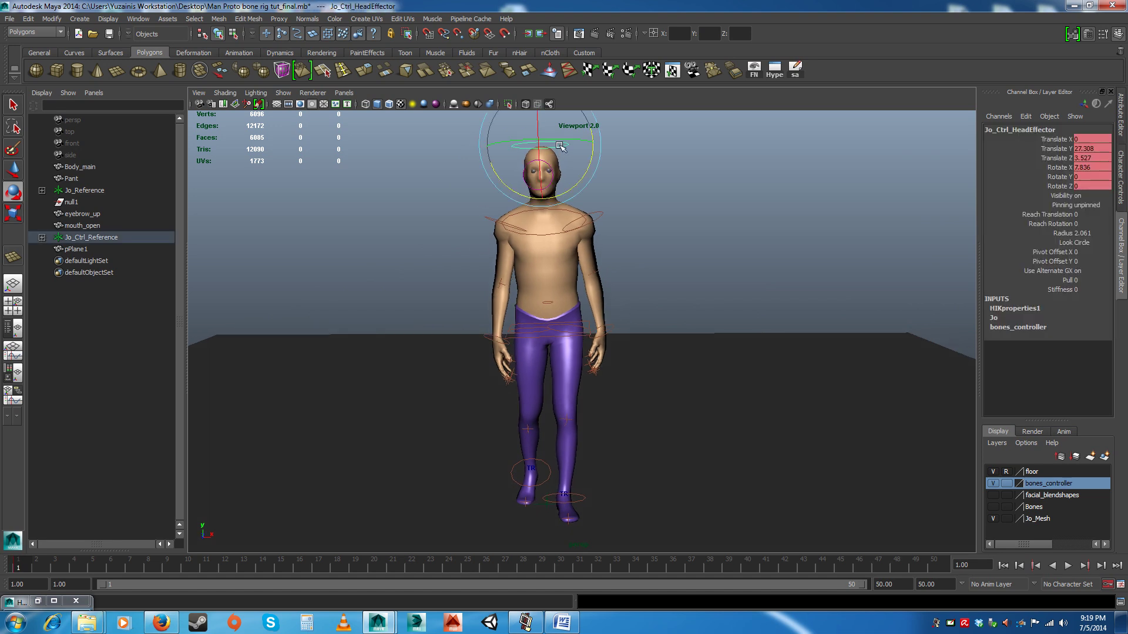
{"action": "left_click_drag", "start_coordinate": [651, 258], "coordinate": [601, 254], "text": "alt"}
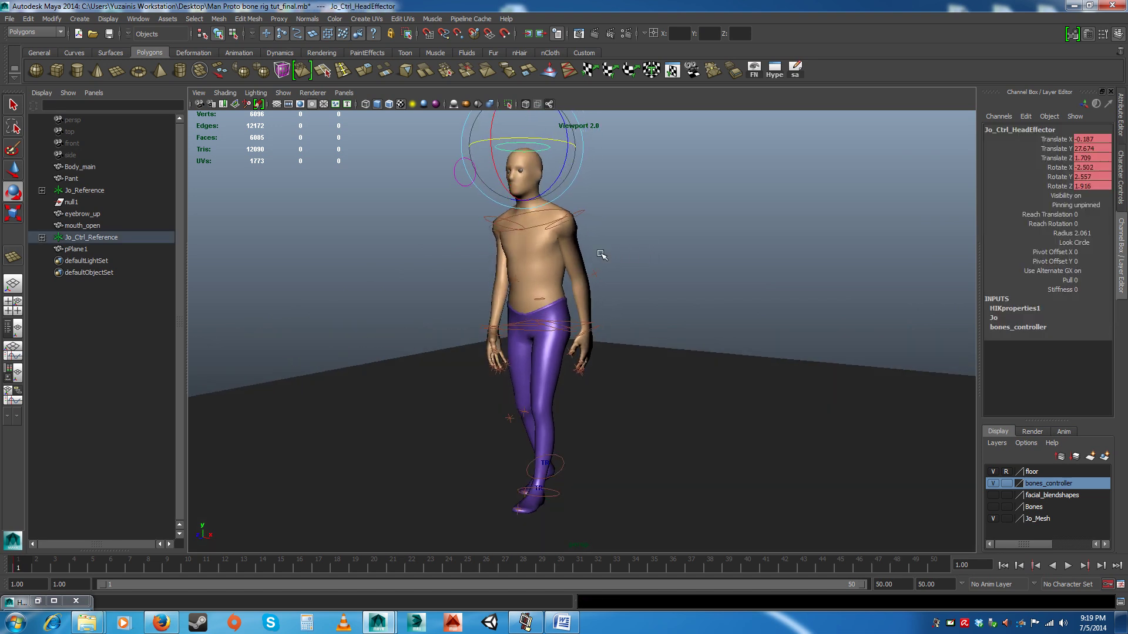
{"action": "left_click", "coordinate": [666, 240]}
{"action": "left_click_drag", "start_coordinate": [666, 240], "coordinate": [612, 254], "text": "alt"}
{"action": "left_click_drag", "start_coordinate": [437, 352], "coordinate": [531, 271], "text": "alt"}
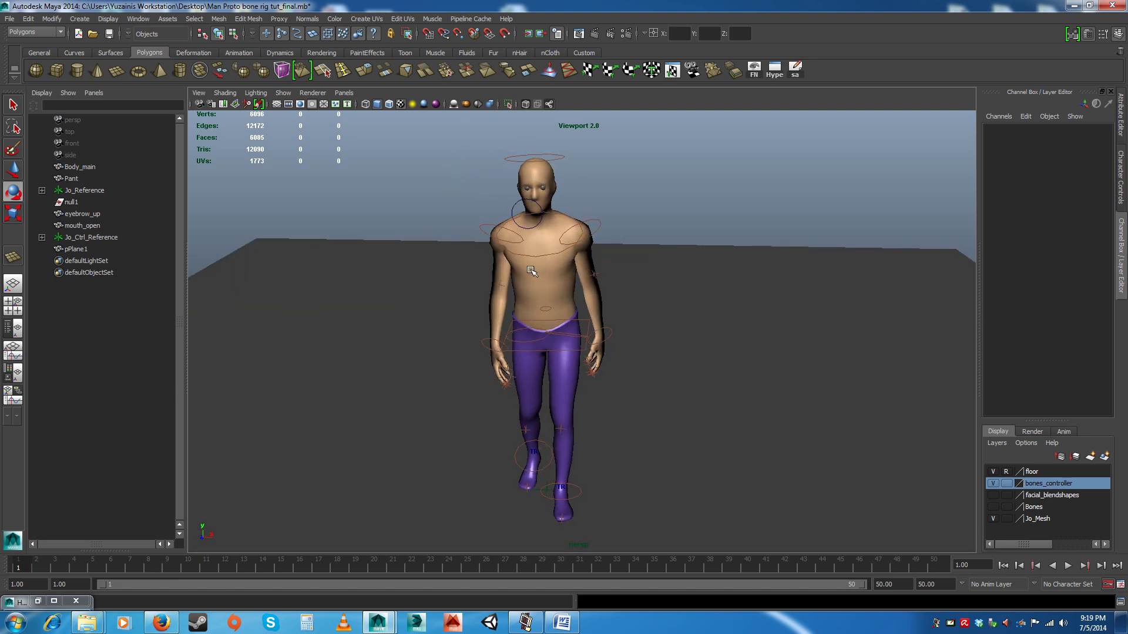
Step: Rotate the chest controller slightly for the walk pose, fine-tune the head controller's rotation, and deselect it
{"action": "left_click", "coordinate": [539, 254]}
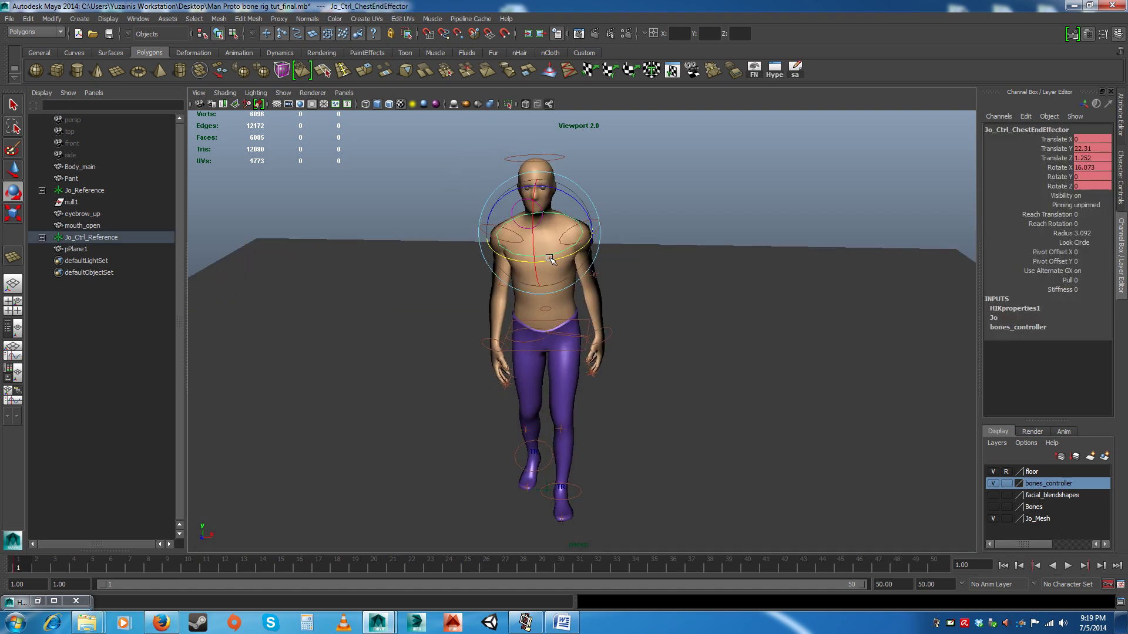
{"action": "left_click_drag", "start_coordinate": [549, 262], "coordinate": [555, 260]}
{"action": "left_click", "coordinate": [555, 166]}
{"action": "left_click", "coordinate": [555, 178]}
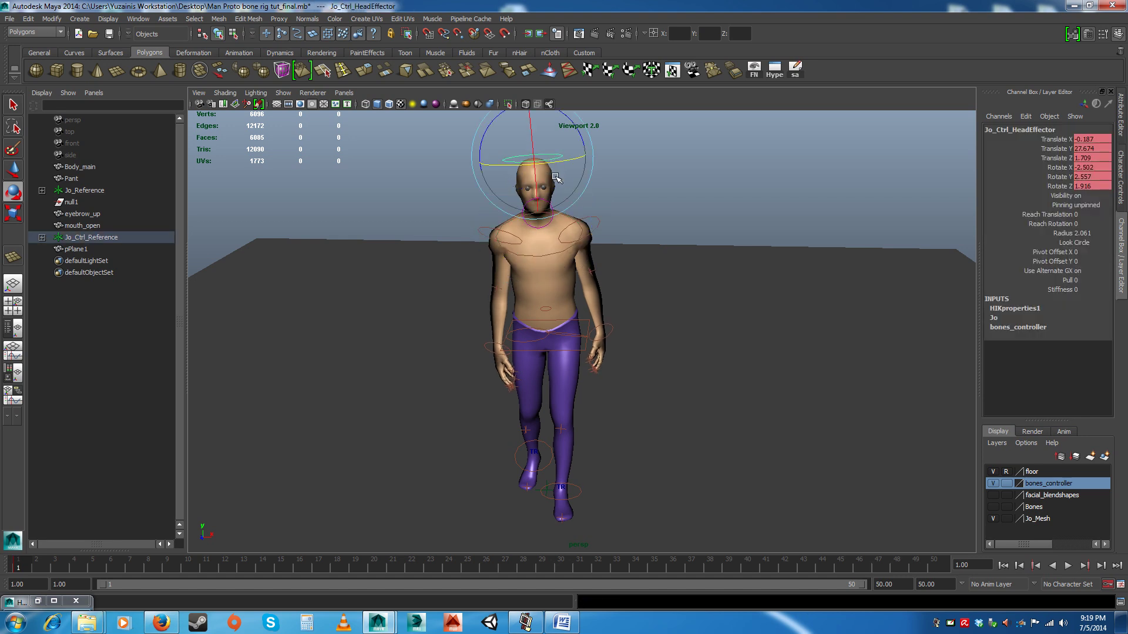
{"action": "left_click_drag", "start_coordinate": [555, 165], "coordinate": [598, 241]}
{"action": "left_click", "coordinate": [617, 206]}
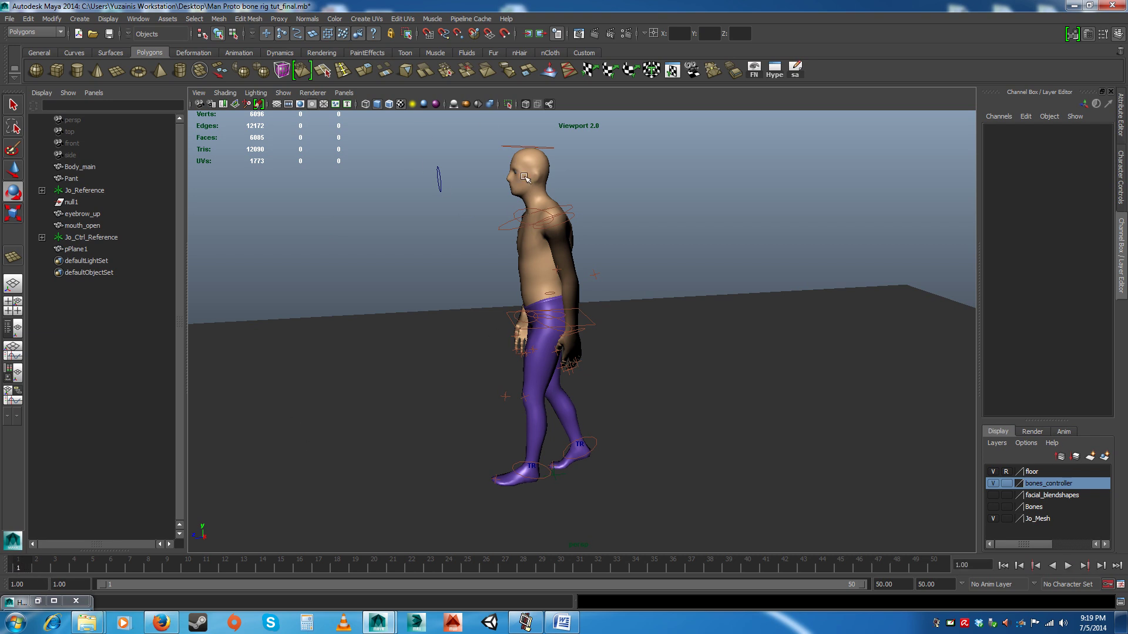
Step: Select all objects in the bones_controller layer and set a key for them at frame 15
{"action": "right_click", "coordinate": [1038, 489]}
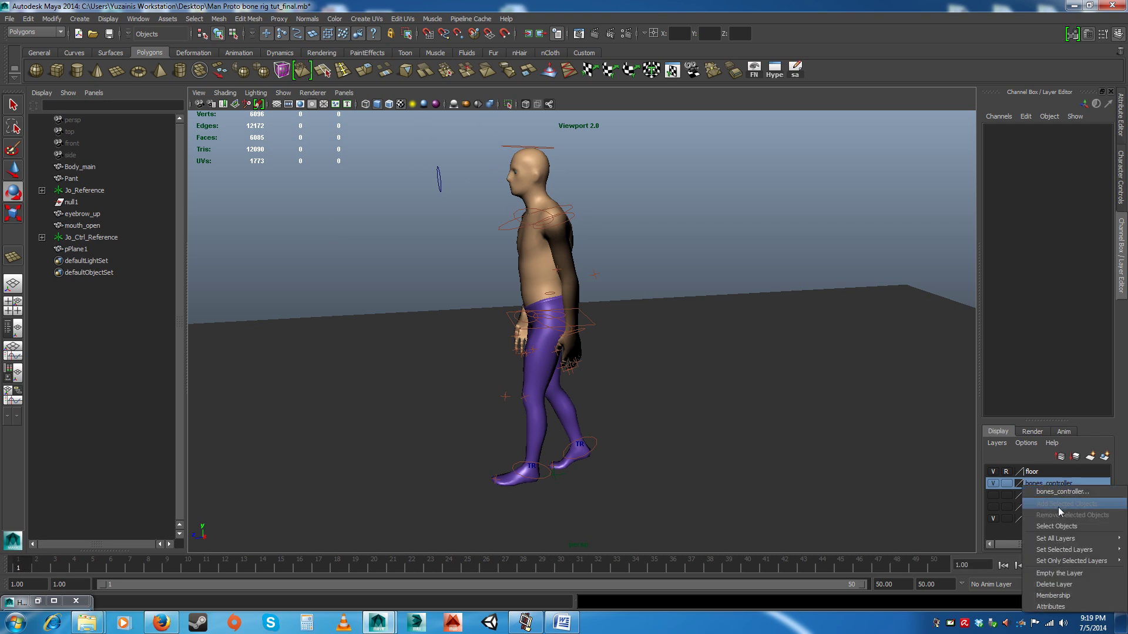
{"action": "left_click", "coordinate": [1040, 526]}
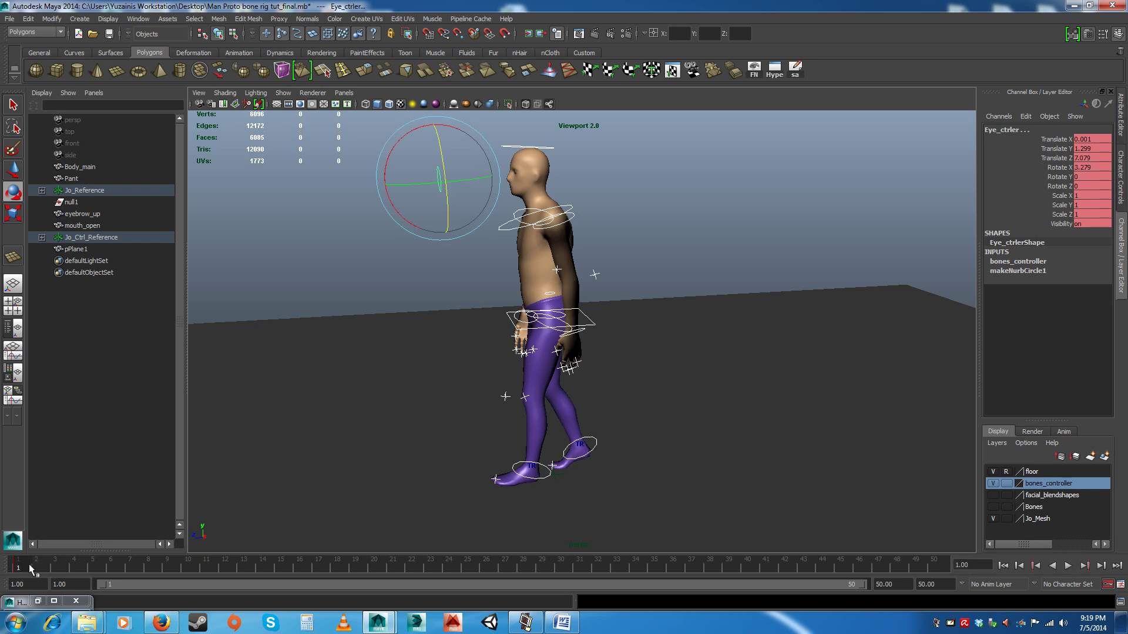
{"action": "left_click_drag", "start_coordinate": [29, 564], "coordinate": [281, 569]}
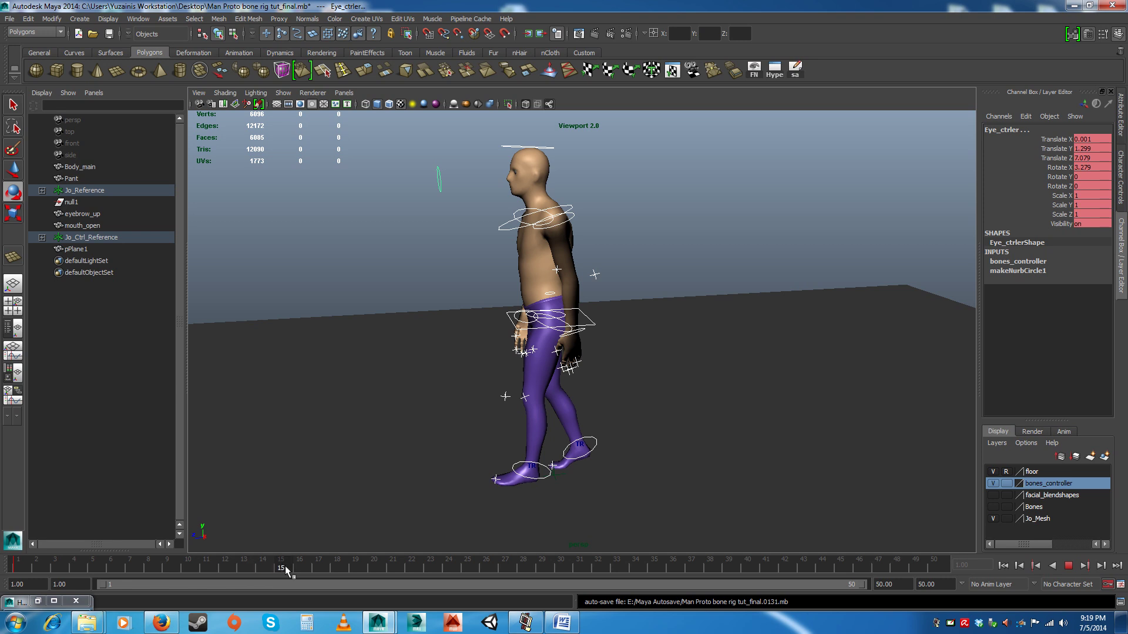
{"action": "left_click_drag", "start_coordinate": [285, 567], "coordinate": [285, 567]}
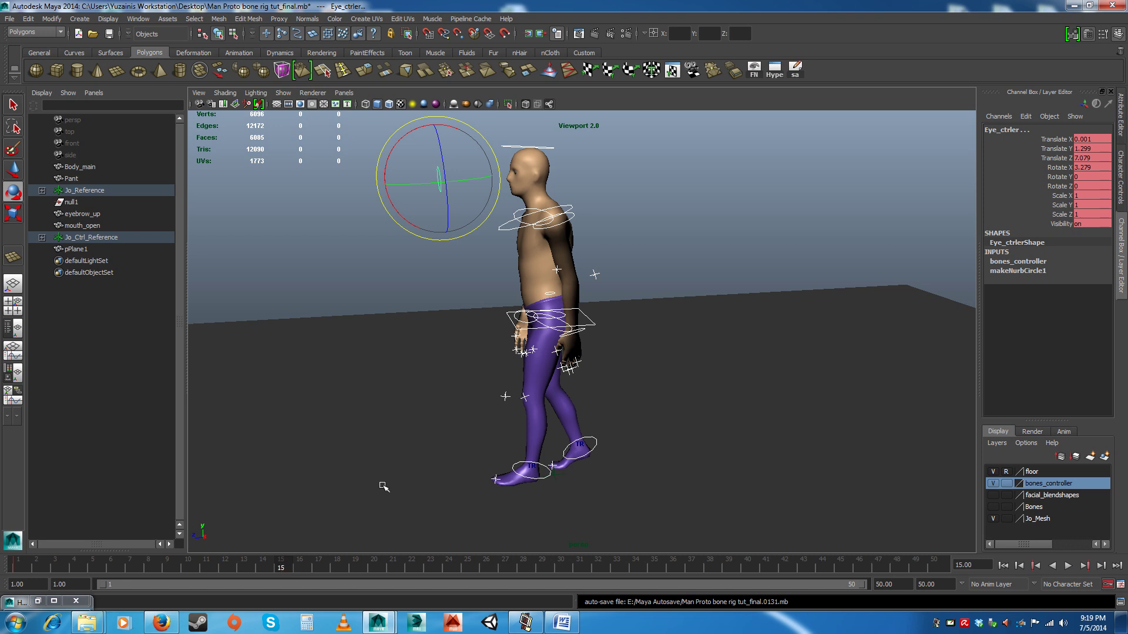
{"action": "key", "text": "s"}
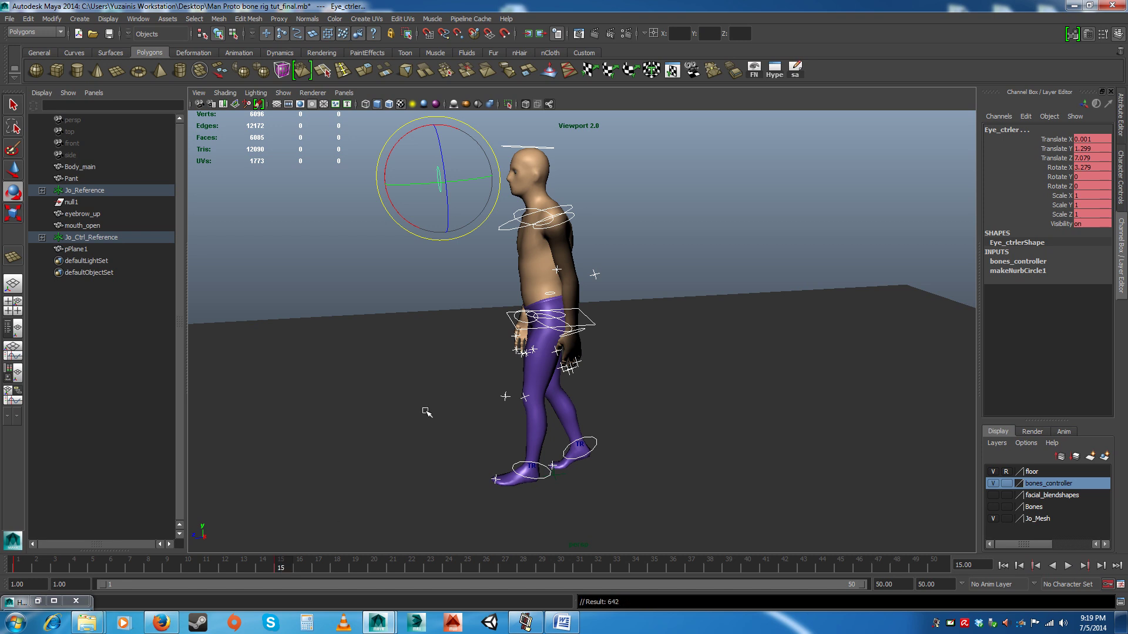
{"action": "left_click_drag", "start_coordinate": [488, 337], "coordinate": [614, 322], "text": "alt"}
{"action": "left_click", "coordinate": [651, 252]}
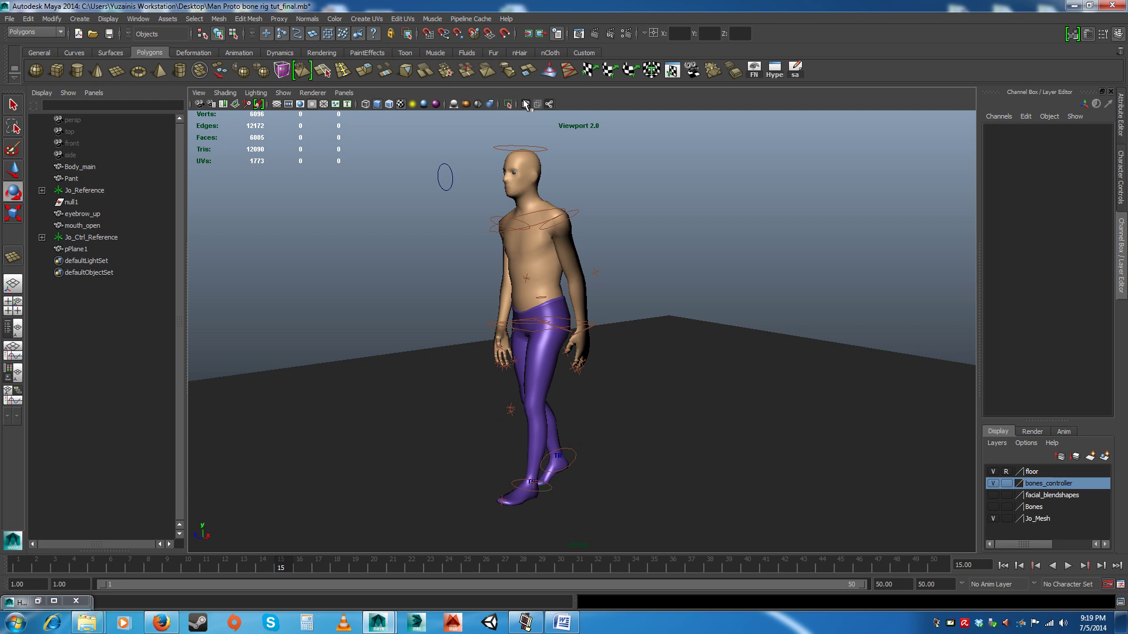
{"action": "right_click", "coordinate": [1035, 486]}
{"action": "left_click", "coordinate": [1053, 525]}
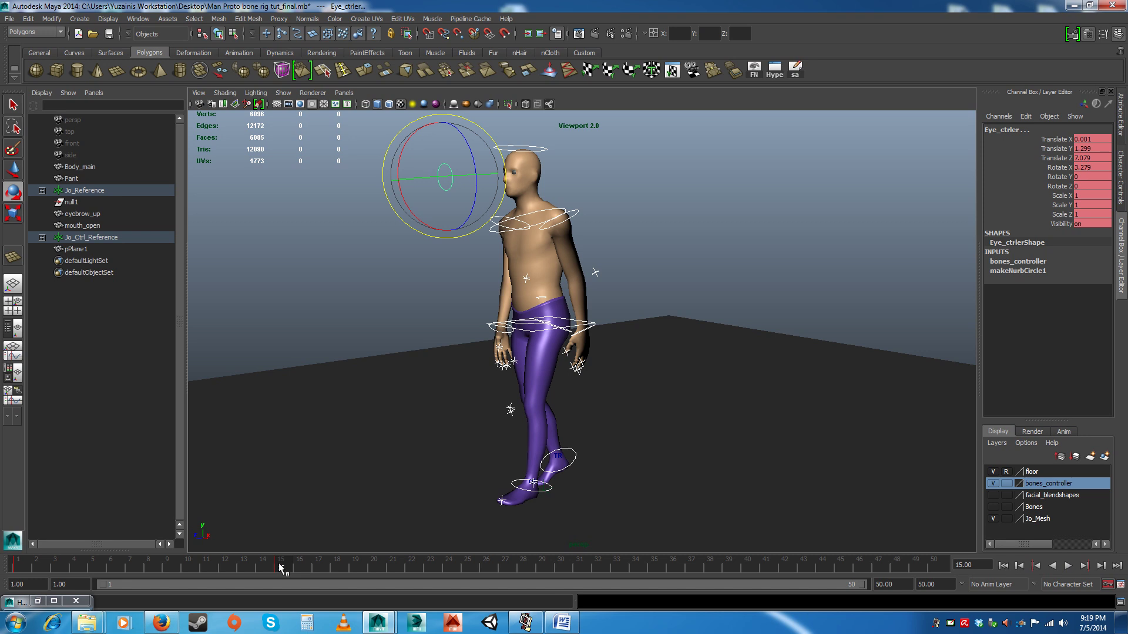
{"action": "key", "text": "alt+v"}
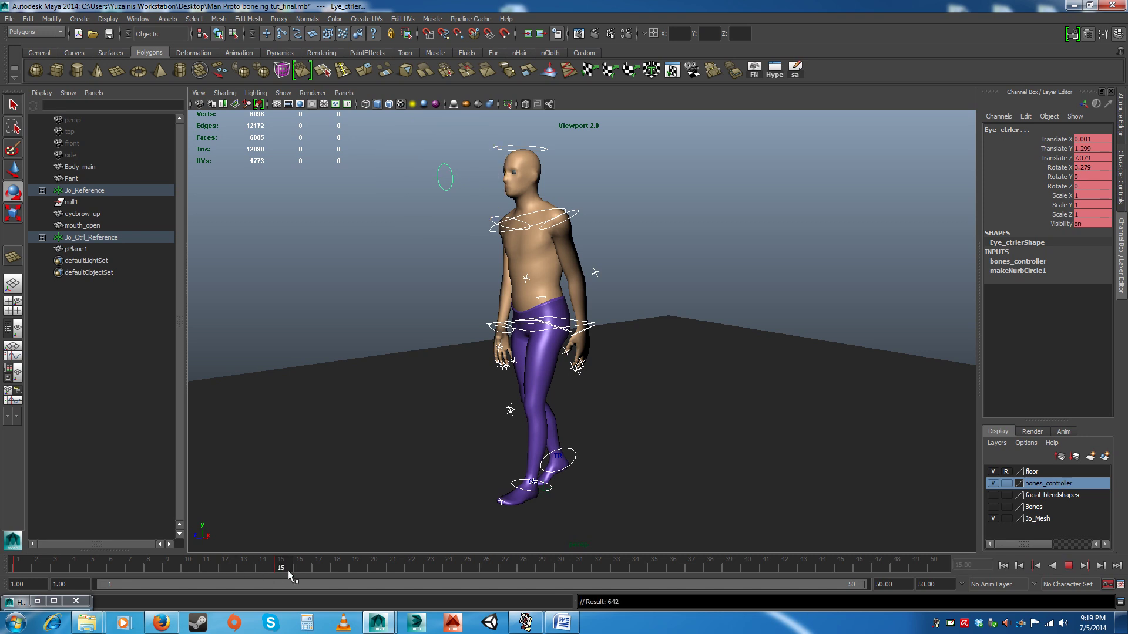
Step: Move the left ankle controller back beside the rear right foot, to about Translate Y 1.58, Z -3.05
{"action": "left_click_drag", "start_coordinate": [509, 369], "coordinate": [473, 385], "text": "alt"}
{"action": "right_click_drag", "start_coordinate": [494, 435], "coordinate": [552, 436], "text": "alt"}
{"action": "middle_click_drag", "start_coordinate": [552, 435], "coordinate": [566, 372], "text": "alt"}
{"action": "right_click_drag", "start_coordinate": [566, 373], "coordinate": [598, 411], "text": "alt"}
{"action": "mouse_move", "coordinate": [598, 411]}
{"action": "left_mouse_down", "text": "alt"}
{"action": "mouse_move", "coordinate": [599, 429]}
{"action": "mouse_move", "coordinate": [583, 427]}
{"action": "left_mouse_up", "text": "alt"}
{"action": "left_click", "coordinate": [572, 467]}
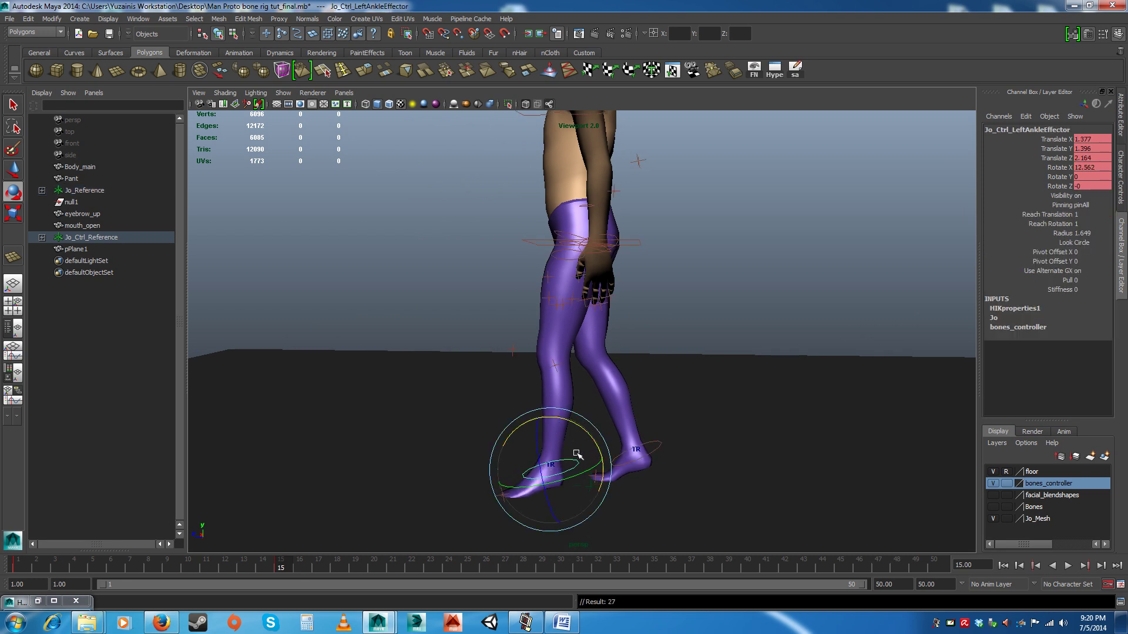
{"action": "key", "text": "w"}
{"action": "left_click_drag", "start_coordinate": [561, 480], "coordinate": [641, 459]}
{"action": "left_click", "coordinate": [589, 485]}
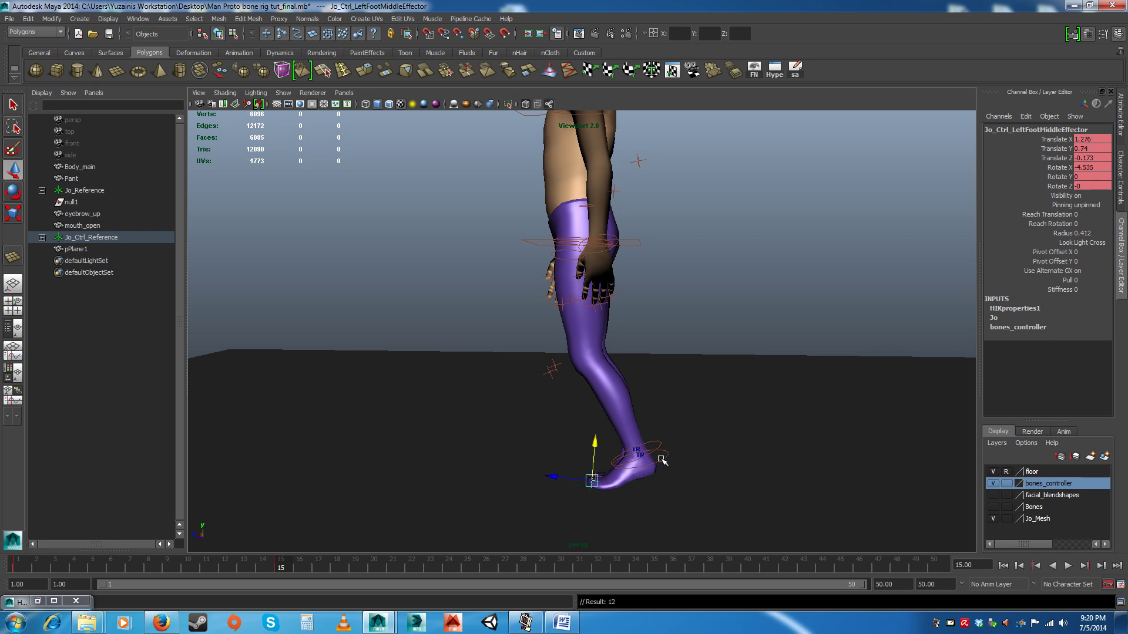
{"action": "left_click", "coordinate": [639, 451]}
{"action": "left_click_drag", "start_coordinate": [636, 436], "coordinate": [639, 464]}
{"action": "left_click_drag", "start_coordinate": [601, 446], "coordinate": [708, 433], "text": "alt"}
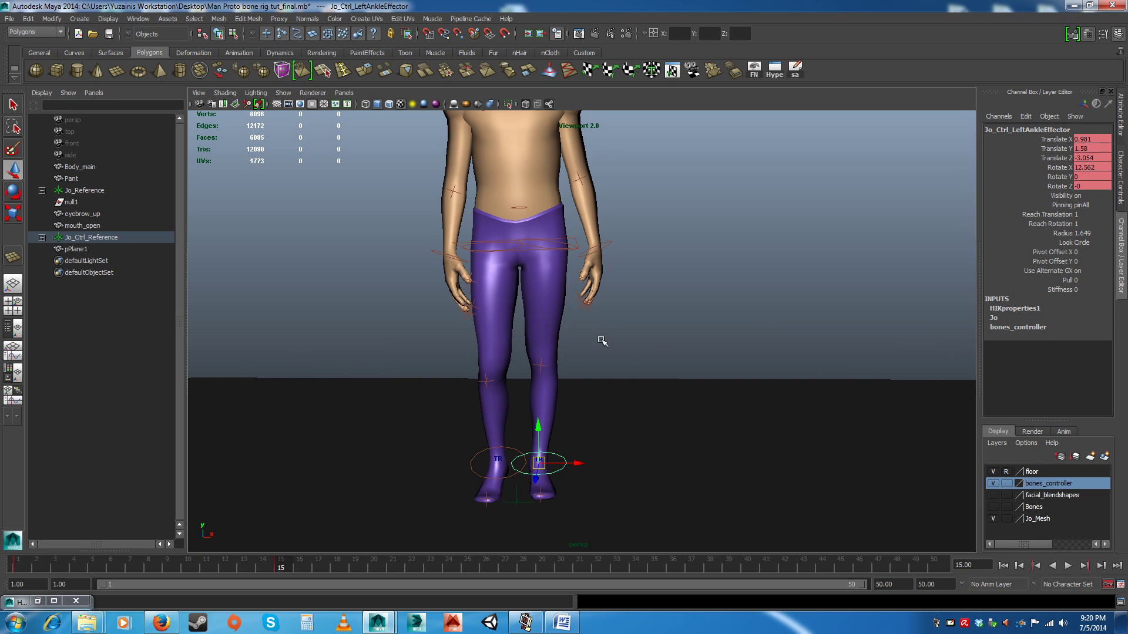
Step: Shift the hips controller sideways toward the character's right leg, to about Translate X -0.34
{"action": "left_click", "coordinate": [457, 241]}
{"action": "left_click_drag", "start_coordinate": [558, 306], "coordinate": [565, 300], "text": "alt"}
{"action": "left_click_drag", "start_coordinate": [562, 251], "coordinate": [548, 251]}
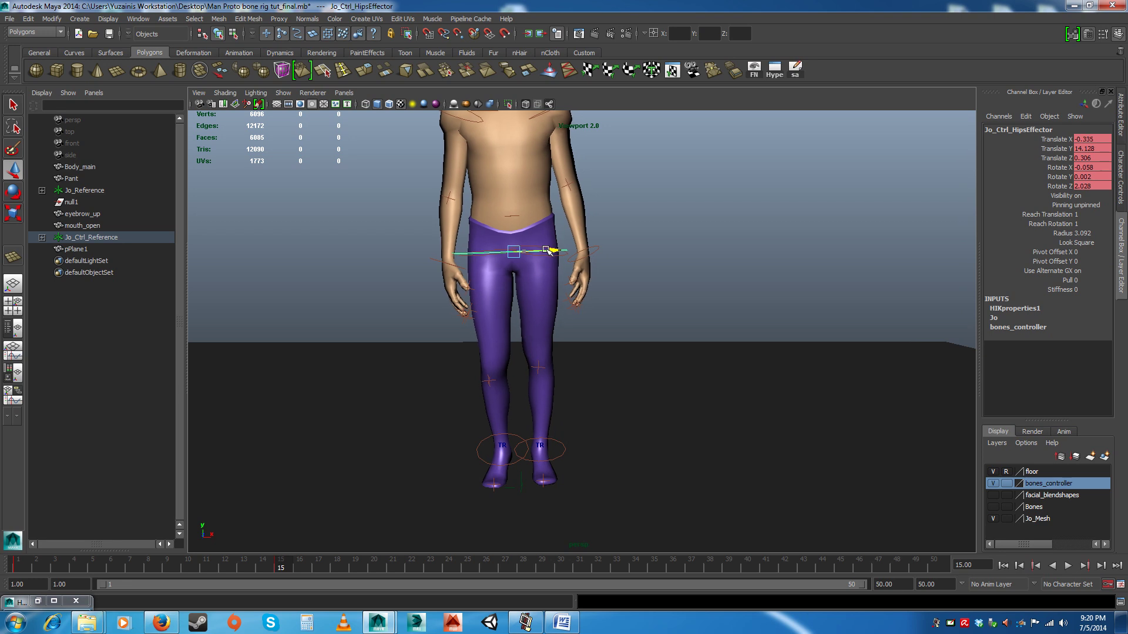
Step: Rotate the right ankle controller to level the foot, and adjust the toes with the right foot middle controller
{"action": "left_click", "coordinate": [480, 456]}
{"action": "left_click_drag", "start_coordinate": [491, 470], "coordinate": [594, 468], "text": "alt"}
{"action": "key", "text": "e"}
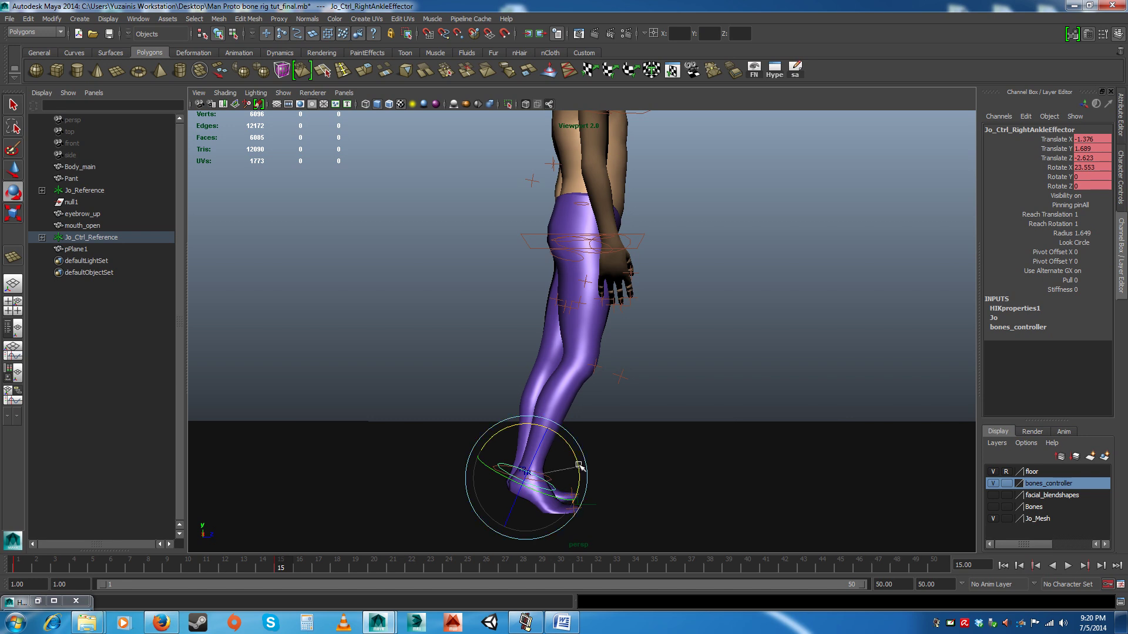
{"action": "left_click", "coordinate": [595, 457]}
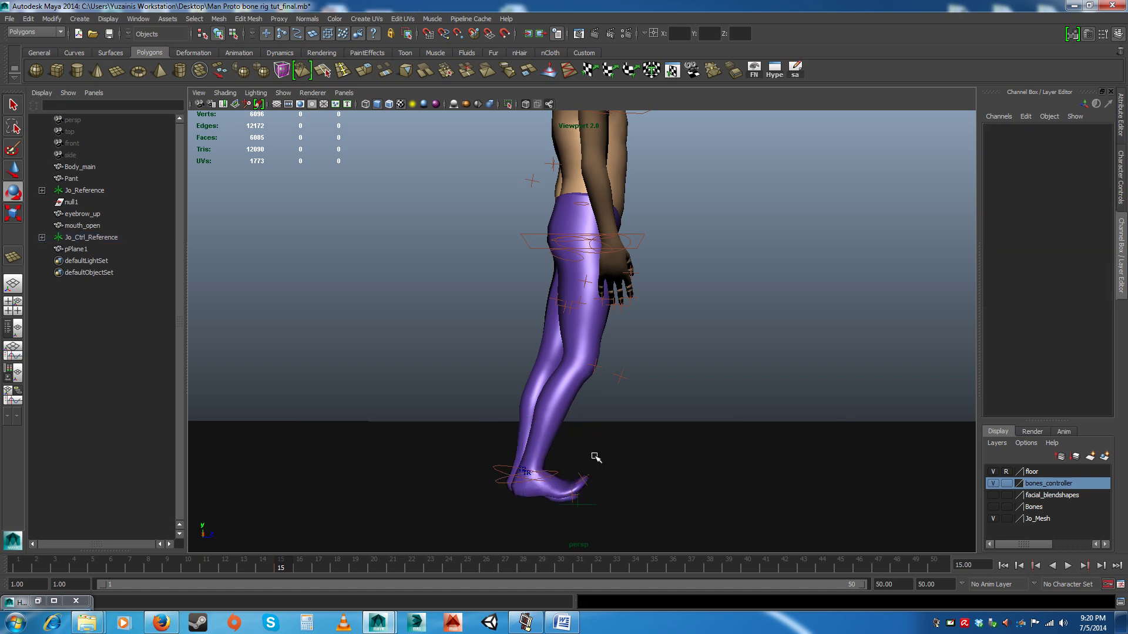
{"action": "left_click", "coordinate": [583, 478]}
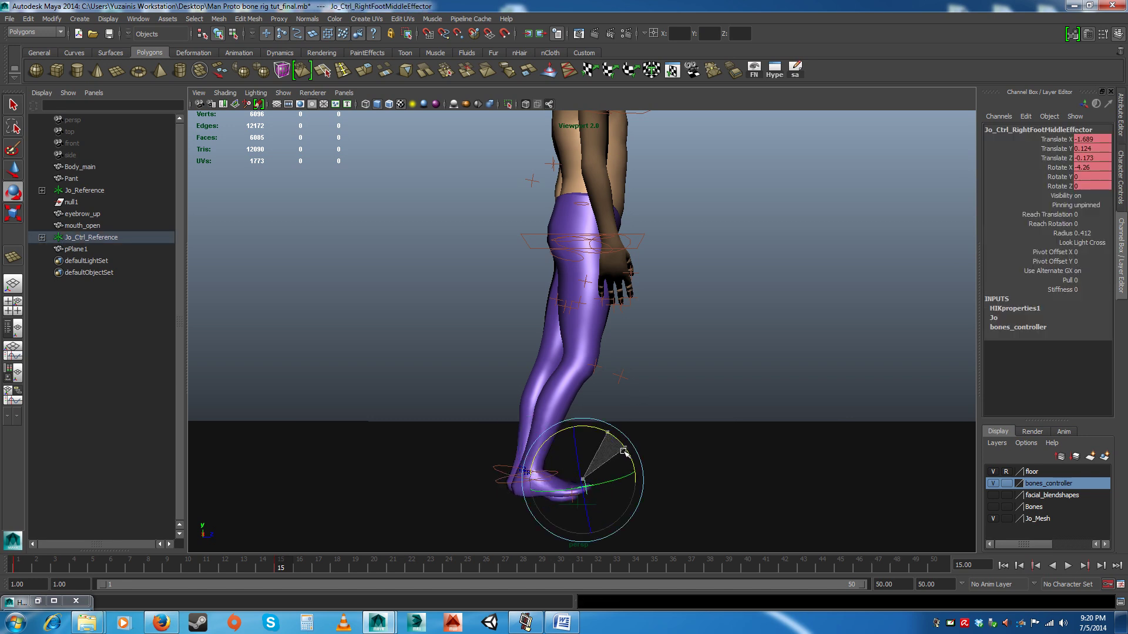
Step: Place the right ankle controller forward with the toes raised, at about Translate Y 1.06, Rotate X -13.3
{"action": "left_click", "coordinate": [534, 479]}
{"action": "left_click_drag", "start_coordinate": [582, 480], "coordinate": [522, 470], "text": "alt"}
{"action": "left_click", "coordinate": [548, 469]}
{"action": "key", "text": "w"}
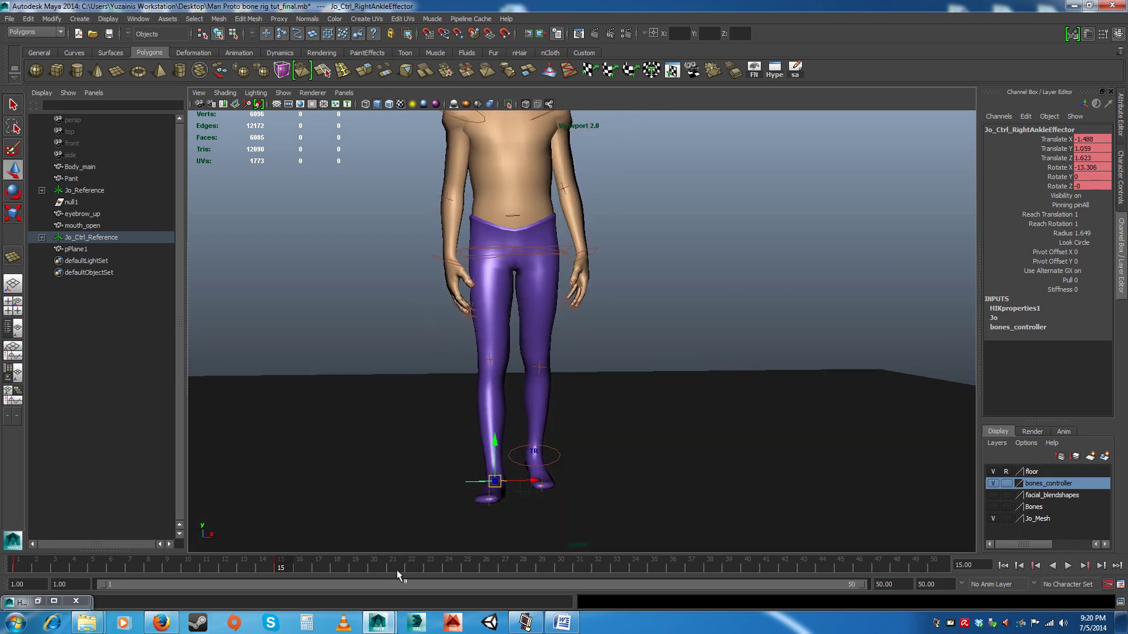
Step: Scrub between frames 1 and 15 to review the leg swing, and undo the last right ankle change
{"action": "mouse_move", "coordinate": [287, 569]}
{"action": "left_mouse_down"}
{"action": "mouse_move", "coordinate": [96, 564]}
{"action": "mouse_move", "coordinate": [290, 579]}
{"action": "left_mouse_up"}
{"action": "left_click_drag", "start_coordinate": [629, 429], "coordinate": [482, 484], "text": "alt"}
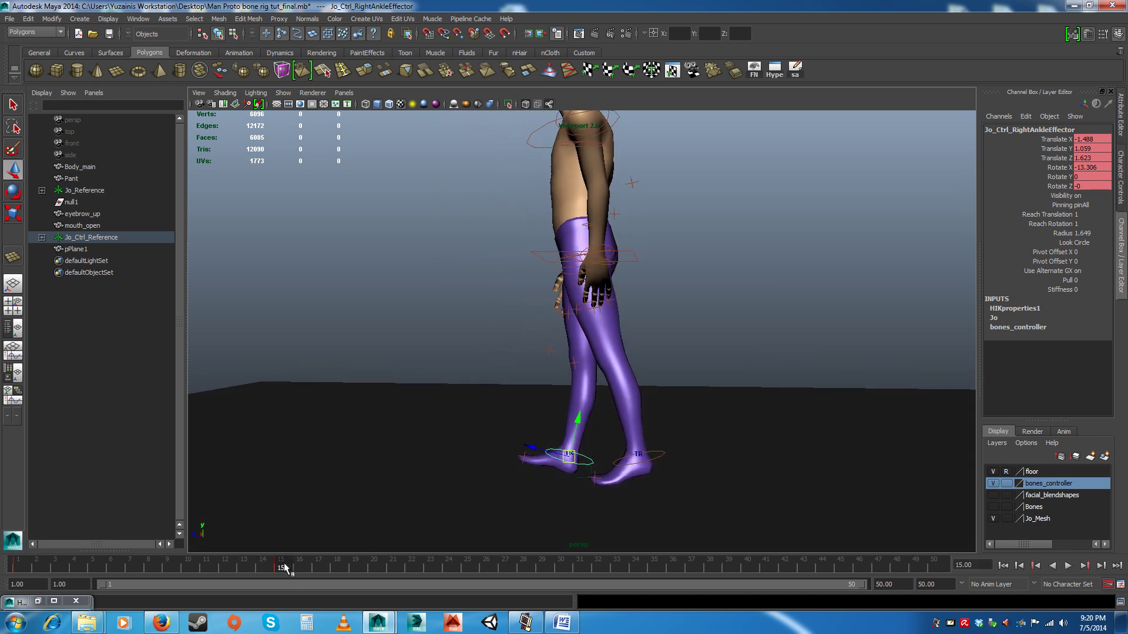
{"action": "left_click_drag", "start_coordinate": [285, 566], "coordinate": [101, 534]}
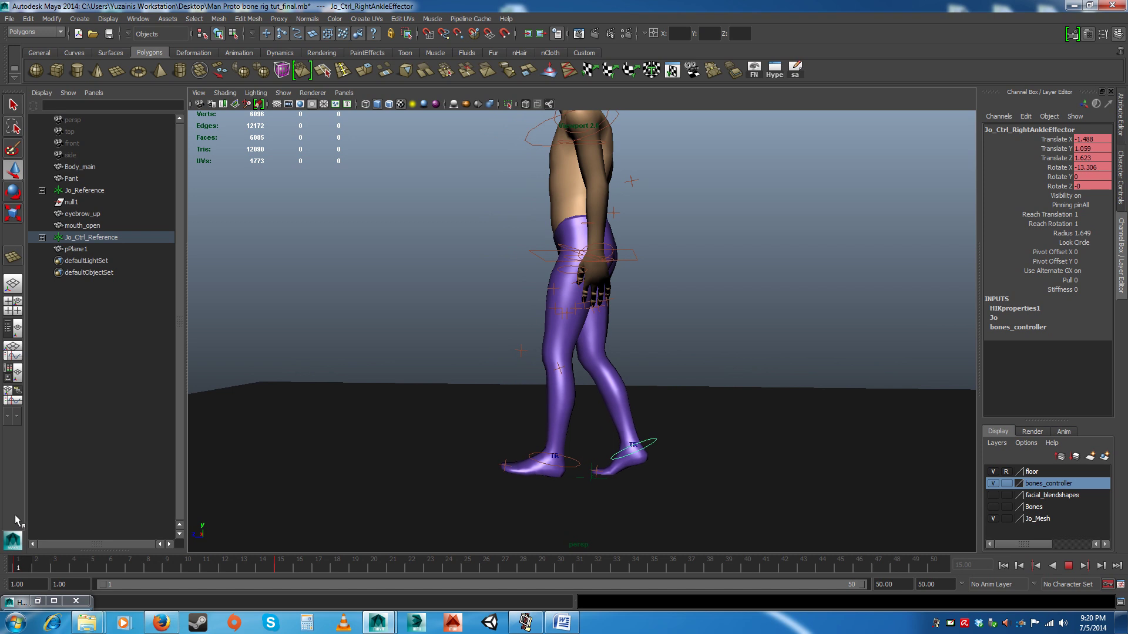
{"action": "key", "text": "alt+v"}
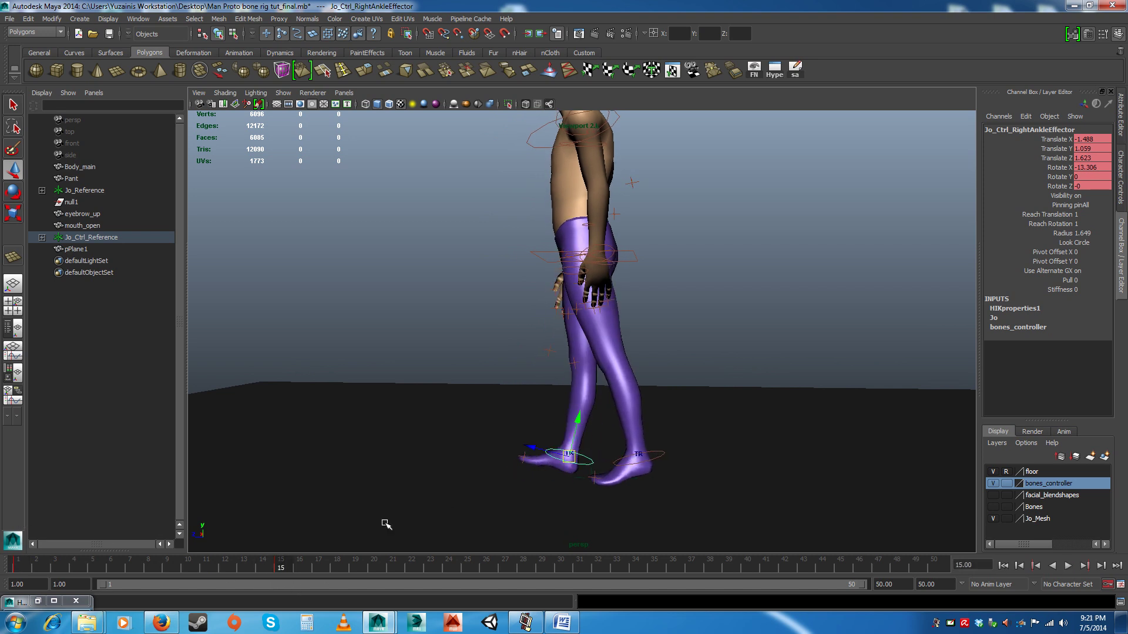
{"action": "left_click_drag", "start_coordinate": [551, 460], "coordinate": [521, 443], "text": "alt"}
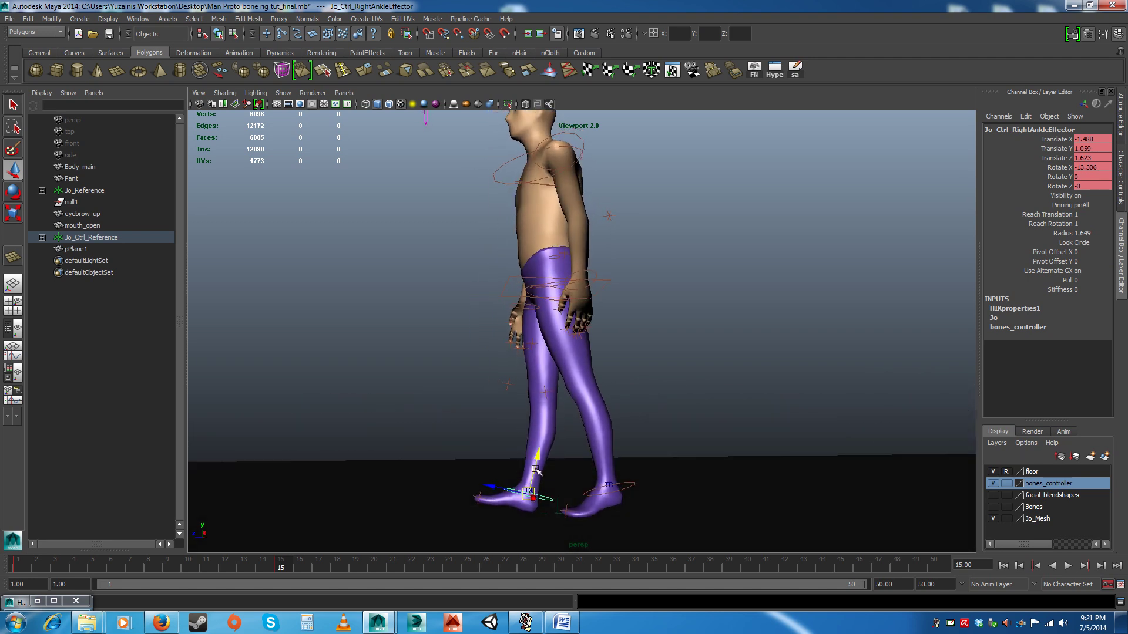
{"action": "key", "text": "ctrl+z"}
Step: Lower the hips controller at frame 15 to about Translate Y 14.02
{"action": "left_click_drag", "start_coordinate": [541, 339], "coordinate": [642, 358], "text": "alt"}
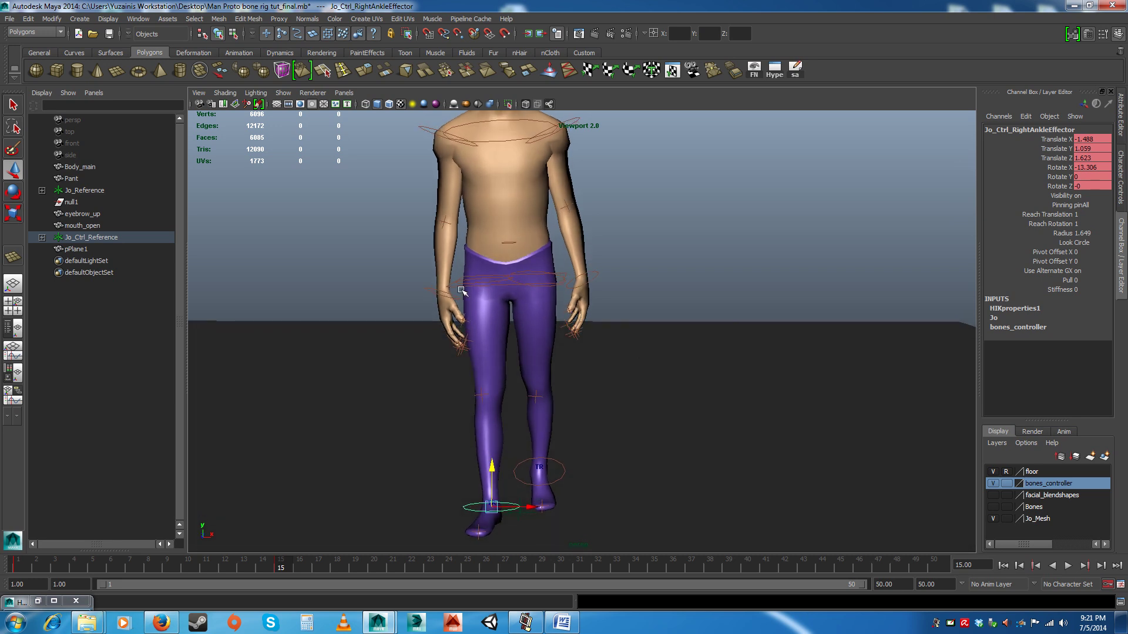
{"action": "left_click", "coordinate": [454, 287]}
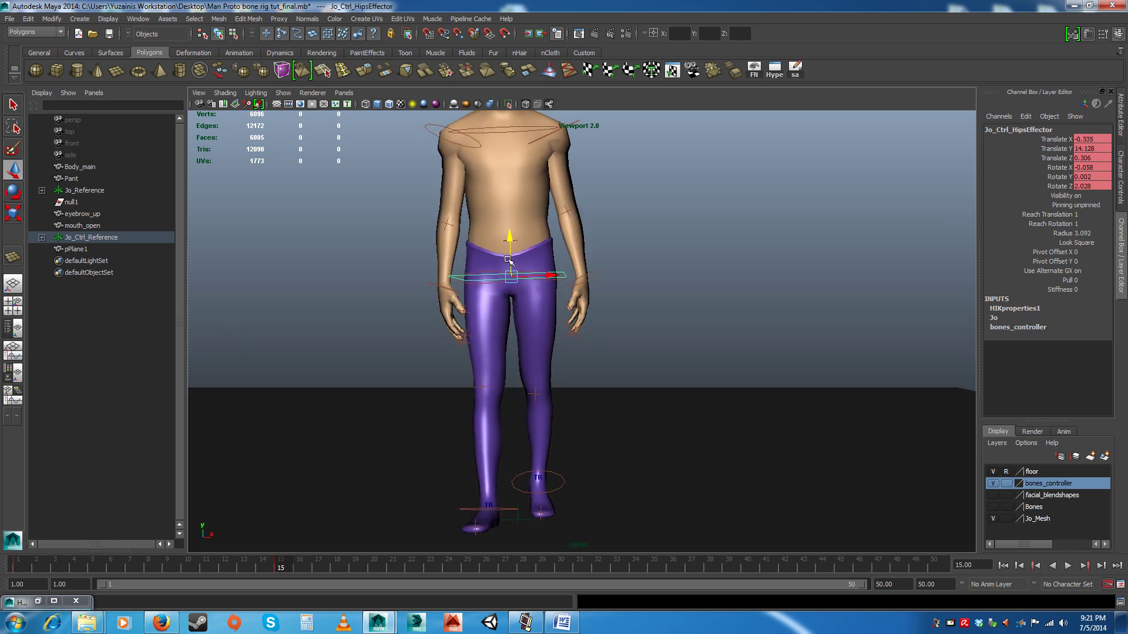
{"action": "left_click_drag", "start_coordinate": [509, 259], "coordinate": [440, 294], "text": "alt"}
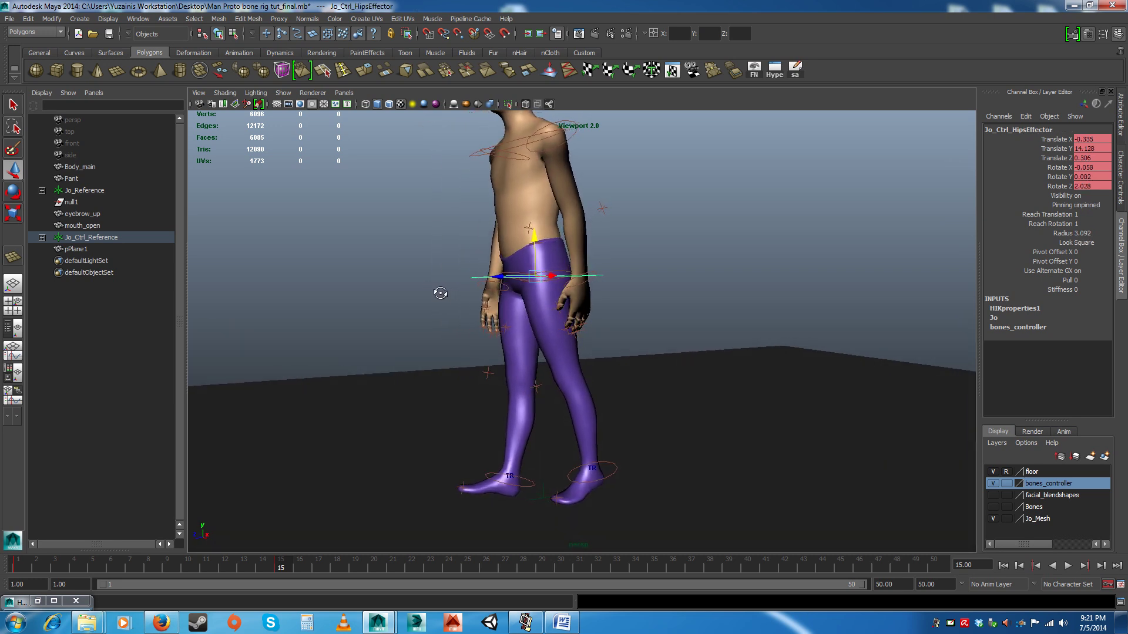
{"action": "left_click_drag", "start_coordinate": [535, 257], "coordinate": [536, 259]}
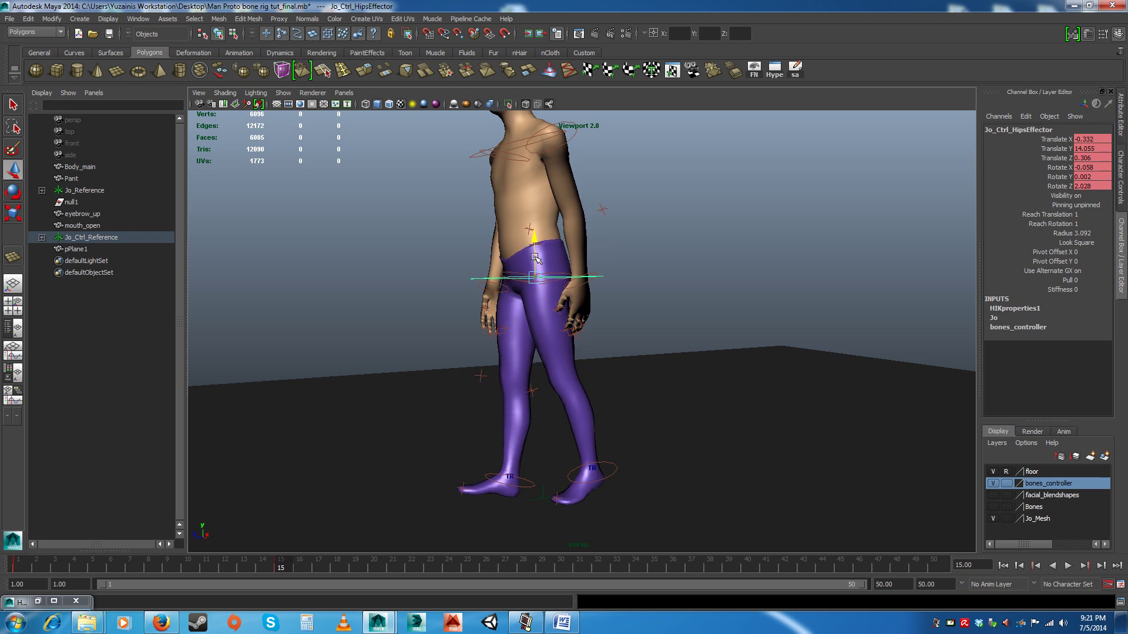
{"action": "left_click_drag", "start_coordinate": [580, 355], "coordinate": [444, 471], "text": "alt"}
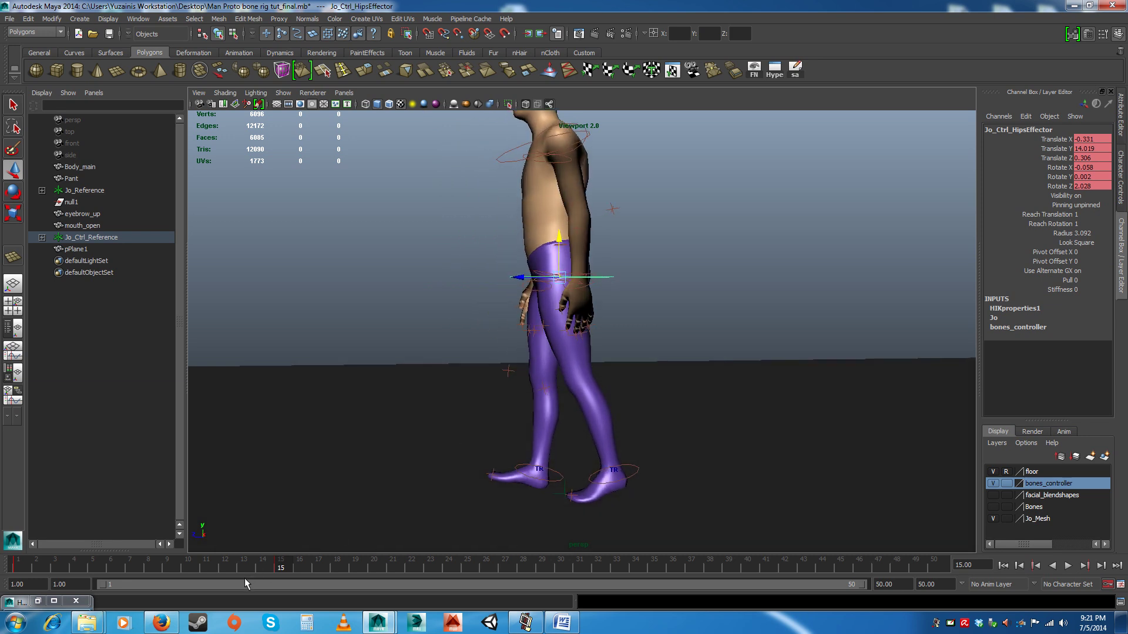
Step: Scrub between frames 1 and 15 from the side and front to examine the hip and leg motion
{"action": "key", "text": "alt+v"}
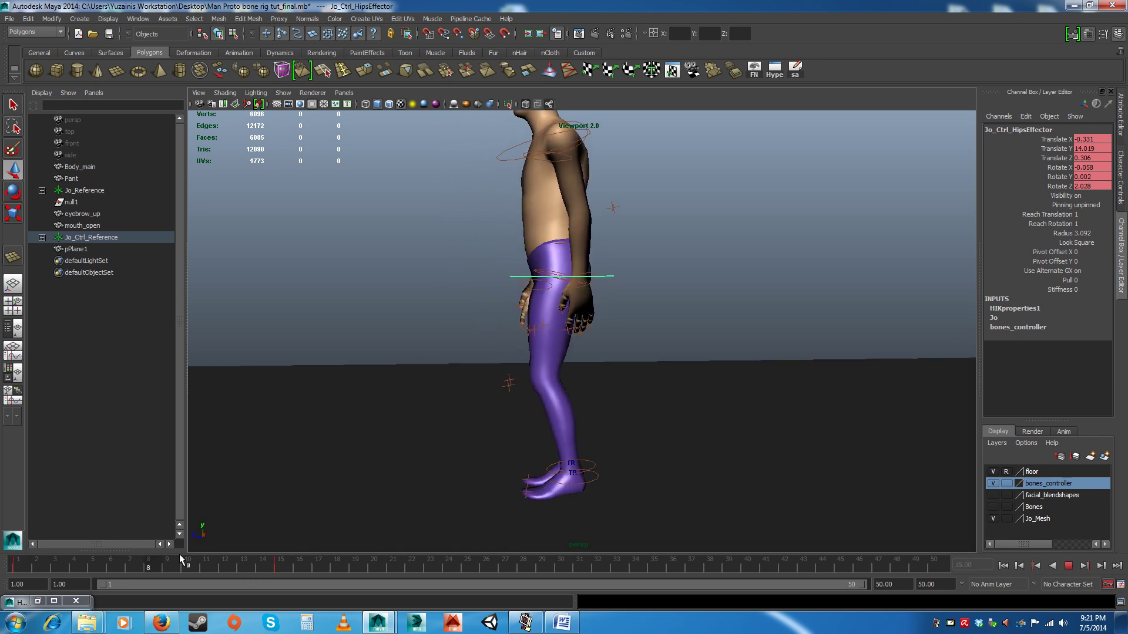
{"action": "key", "text": "alt+shift+v"}
{"action": "left_click_drag", "start_coordinate": [295, 471], "coordinate": [436, 421], "text": "alt"}
{"action": "key", "text": "alt+v"}
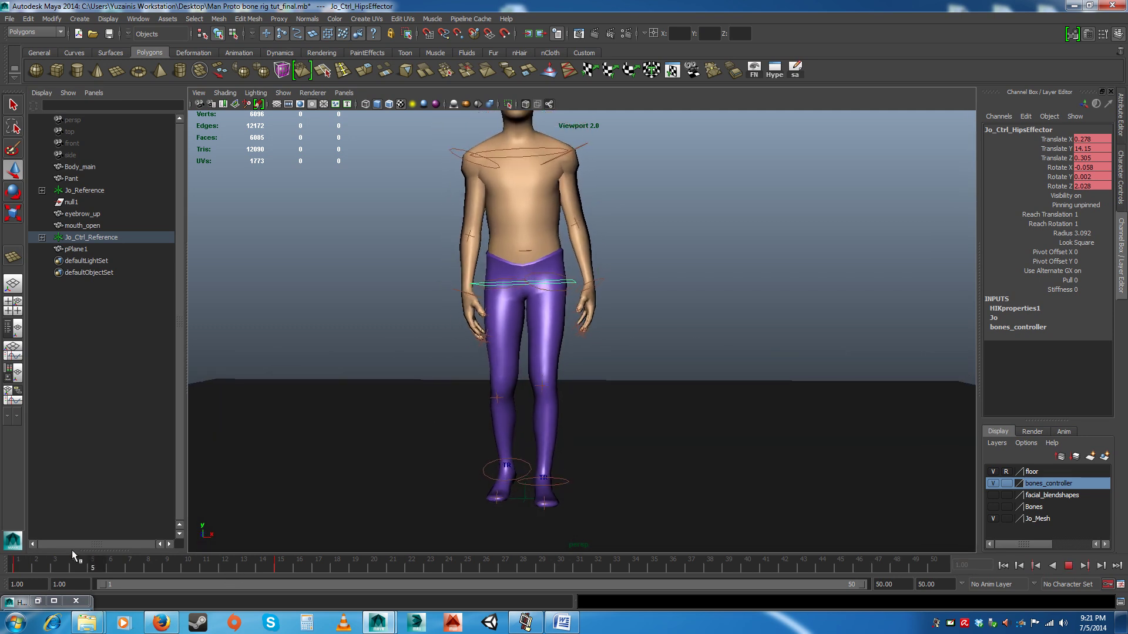
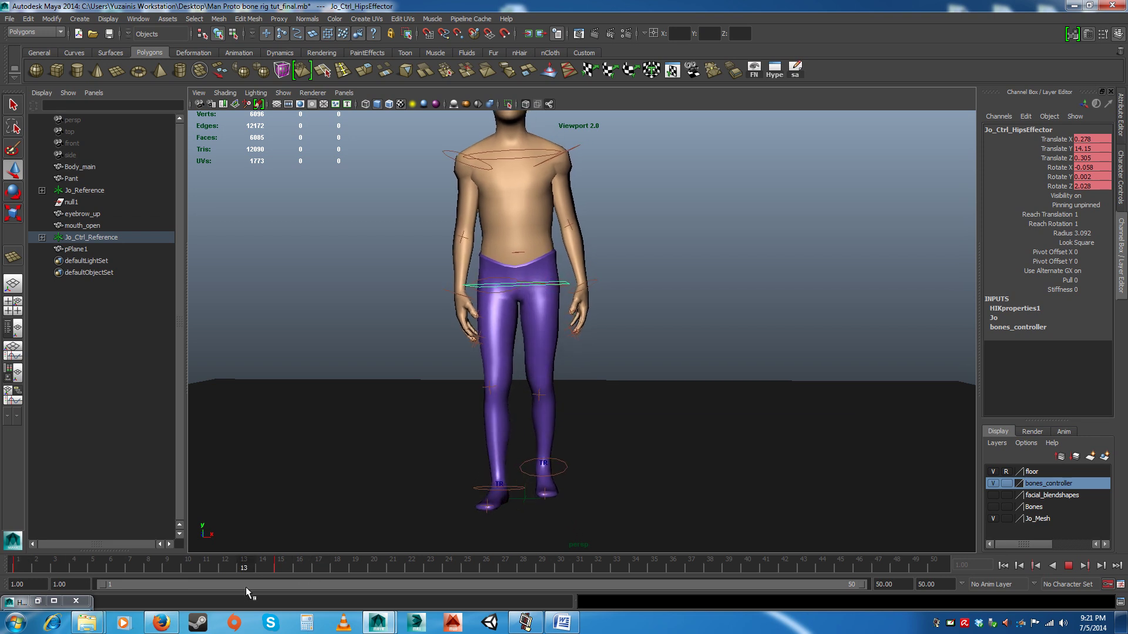
{"action": "key", "text": "alt+v"}
{"action": "left_click_drag", "start_coordinate": [453, 427], "coordinate": [455, 429], "text": "alt"}
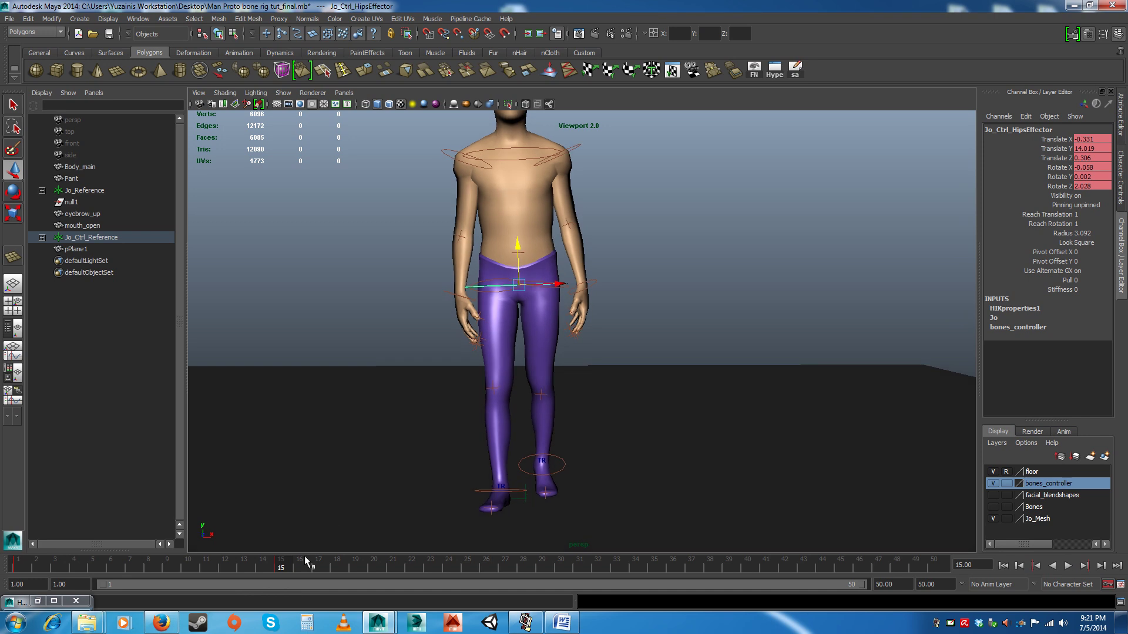
{"action": "key", "text": "alt+v"}
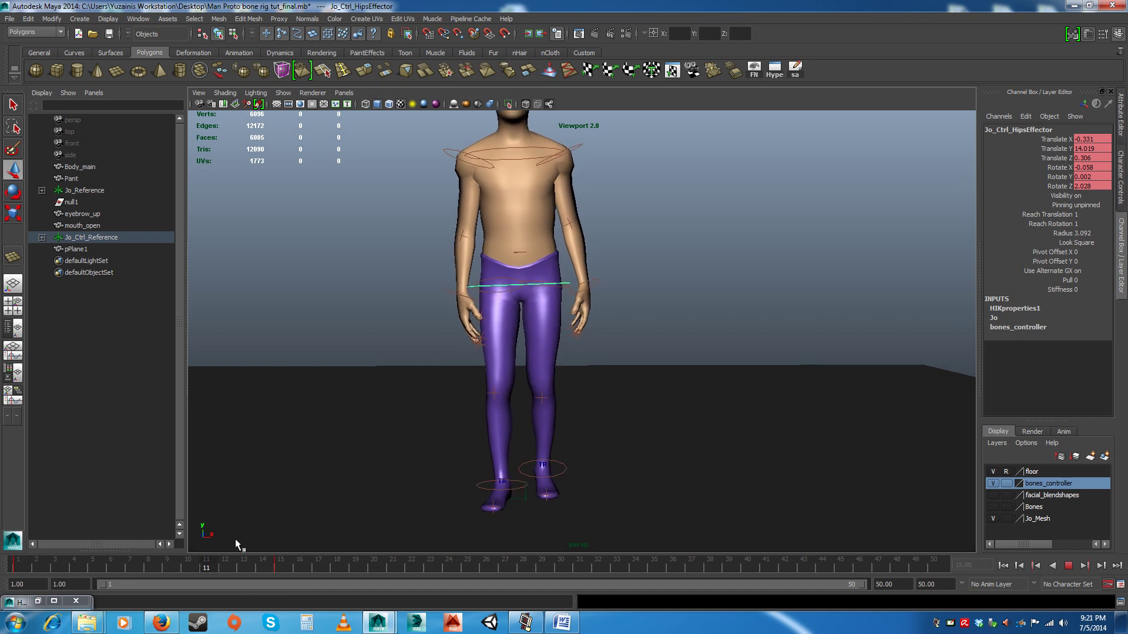
{"action": "key", "text": "alt+v"}
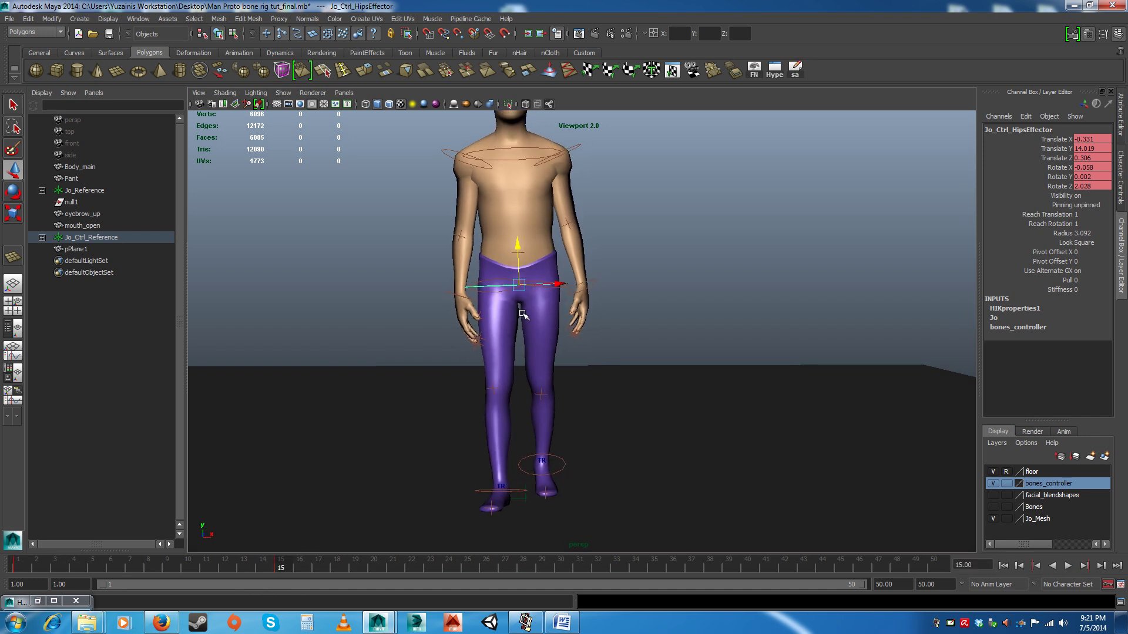
Step: Tilt and key the hips controller at frame 15 to about Rotate Z -2.11, and shift it sideways to about Translate X -0.48
{"action": "key", "text": "e"}
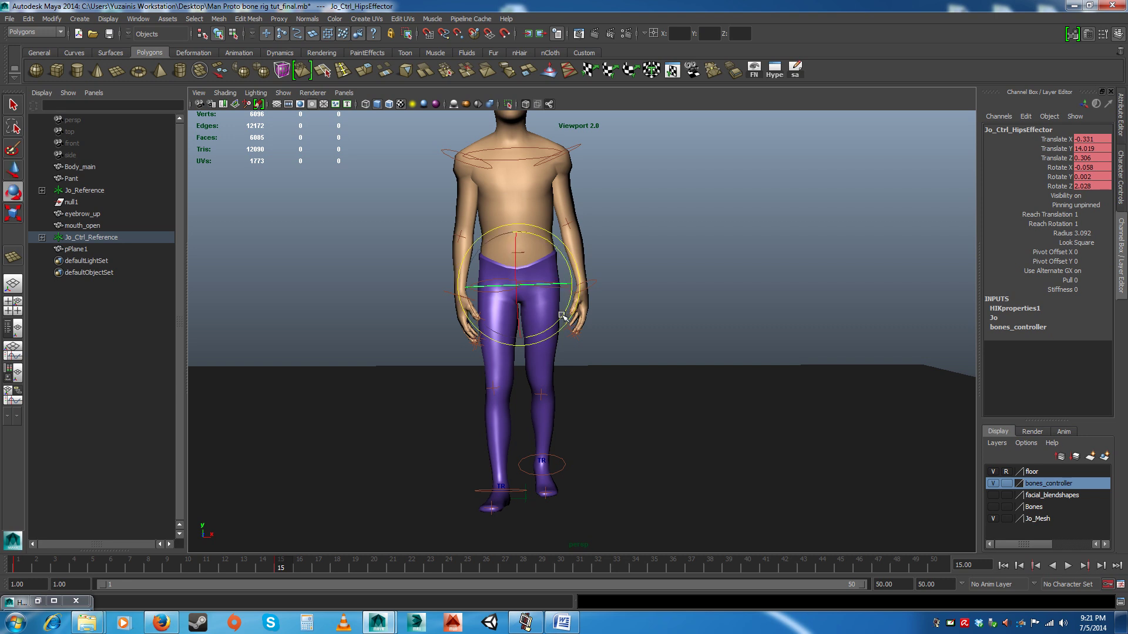
{"action": "left_click_drag", "start_coordinate": [562, 316], "coordinate": [560, 317]}
{"action": "key", "text": "s"}
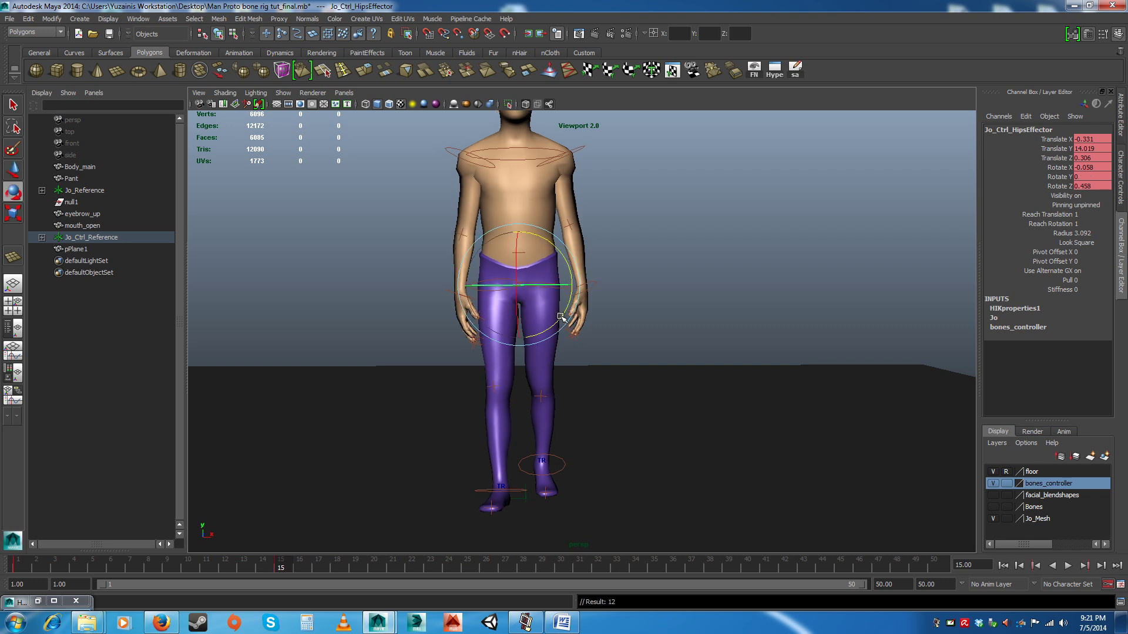
{"action": "left_click_drag", "start_coordinate": [561, 315], "coordinate": [562, 318]}
{"action": "key", "text": "s"}
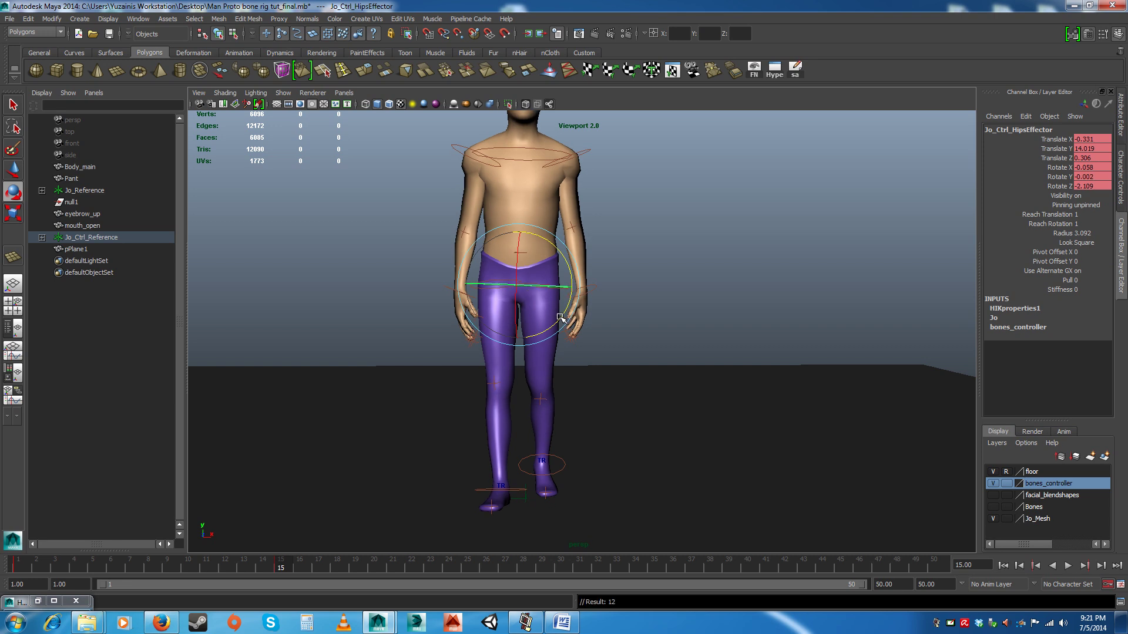
{"action": "key", "text": "w"}
{"action": "left_click_drag", "start_coordinate": [548, 288], "coordinate": [464, 388]}
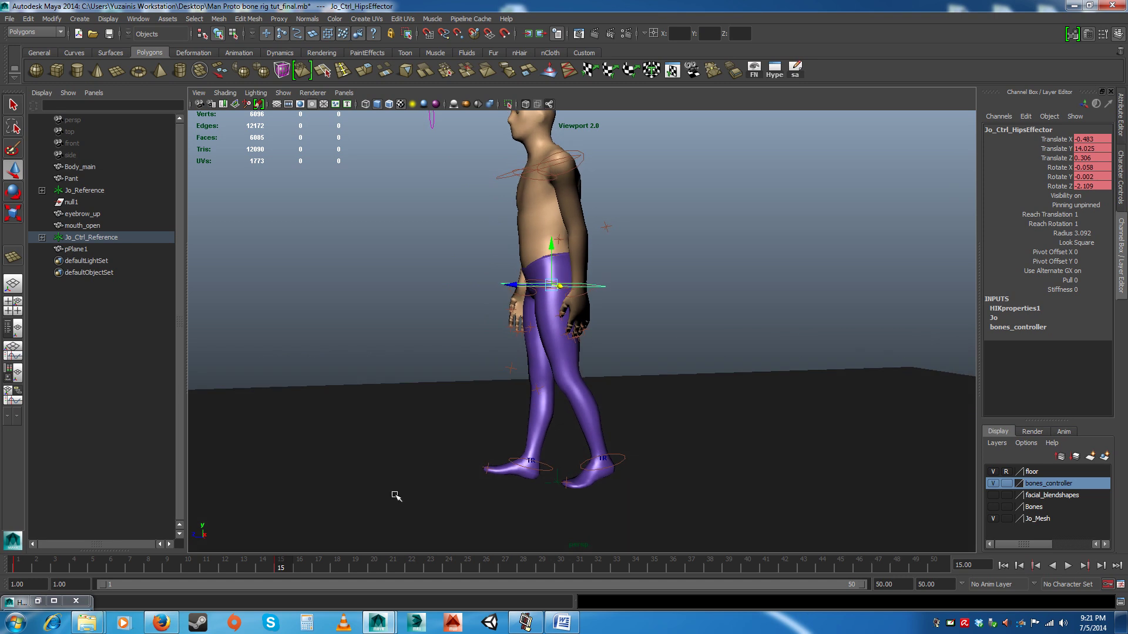
Step: Play back the walk, lower the hips controller at frame 15 to about Translate Y 13.96, and scrub around that frame to check it
{"action": "key", "text": "alt+v"}
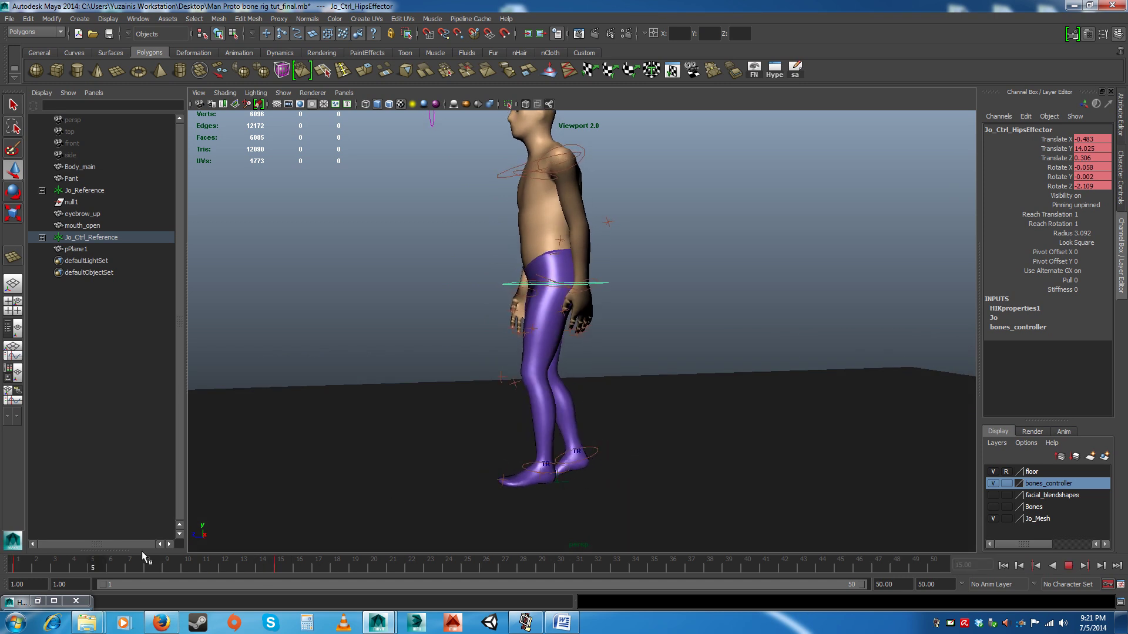
{"action": "left_click", "coordinate": [283, 569]}
{"action": "left_click_drag", "start_coordinate": [417, 421], "coordinate": [525, 423], "text": "alt"}
{"action": "left_click_drag", "start_coordinate": [516, 266], "coordinate": [515, 268]}
{"action": "left_click_drag", "start_coordinate": [625, 347], "coordinate": [504, 348], "text": "alt"}
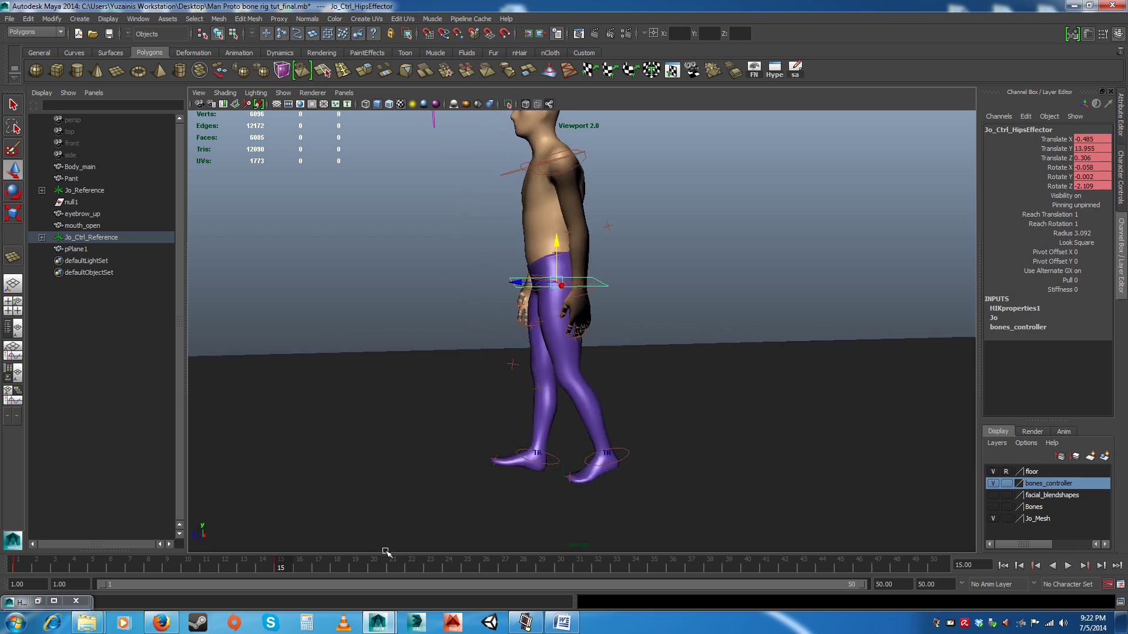
{"action": "left_click_drag", "start_coordinate": [285, 563], "coordinate": [334, 573]}
{"action": "left_click_drag", "start_coordinate": [411, 495], "coordinate": [552, 456], "text": "alt"}
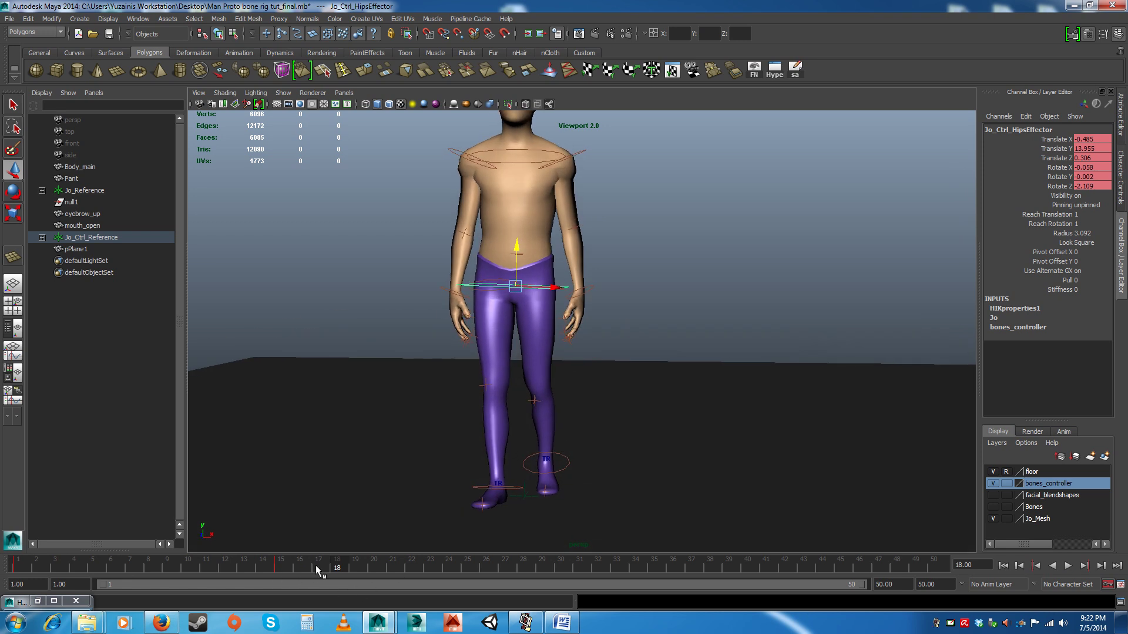
{"action": "left_click_drag", "start_coordinate": [315, 565], "coordinate": [281, 569]}
Step: Twist the chest controller at frame 15 opposite to its frame 1 pose, at about Rotate Y -2.76 and Rotate Z -2.91
{"action": "left_click_drag", "start_coordinate": [512, 435], "coordinate": [546, 401], "text": "alt"}
{"action": "middle_click_drag", "start_coordinate": [547, 401], "coordinate": [556, 448], "text": "alt"}
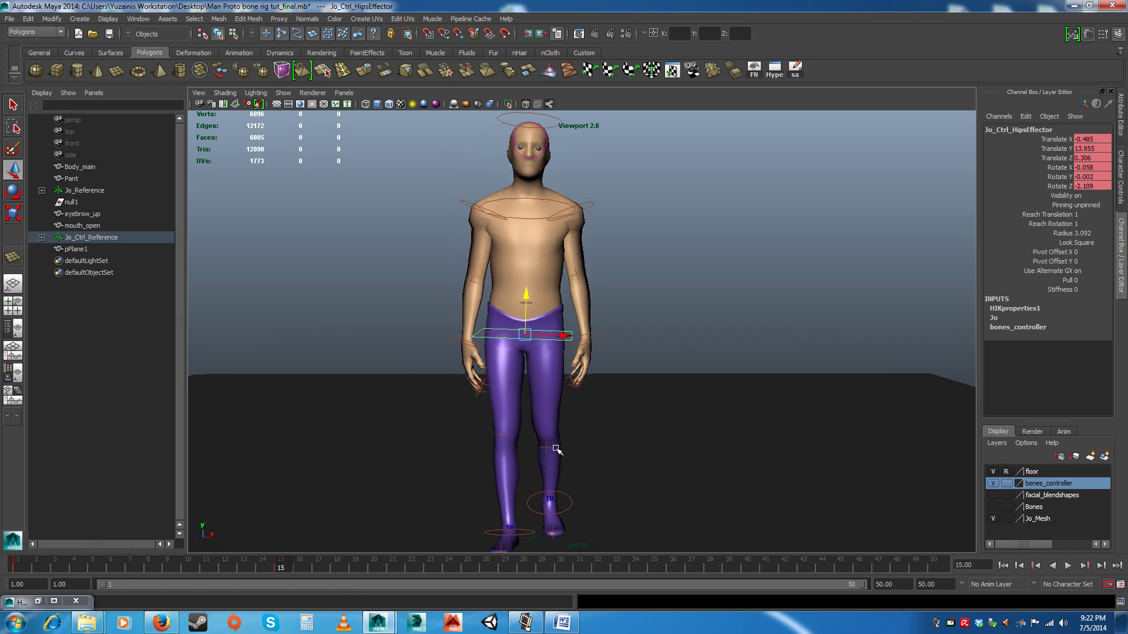
{"action": "left_click", "coordinate": [521, 218]}
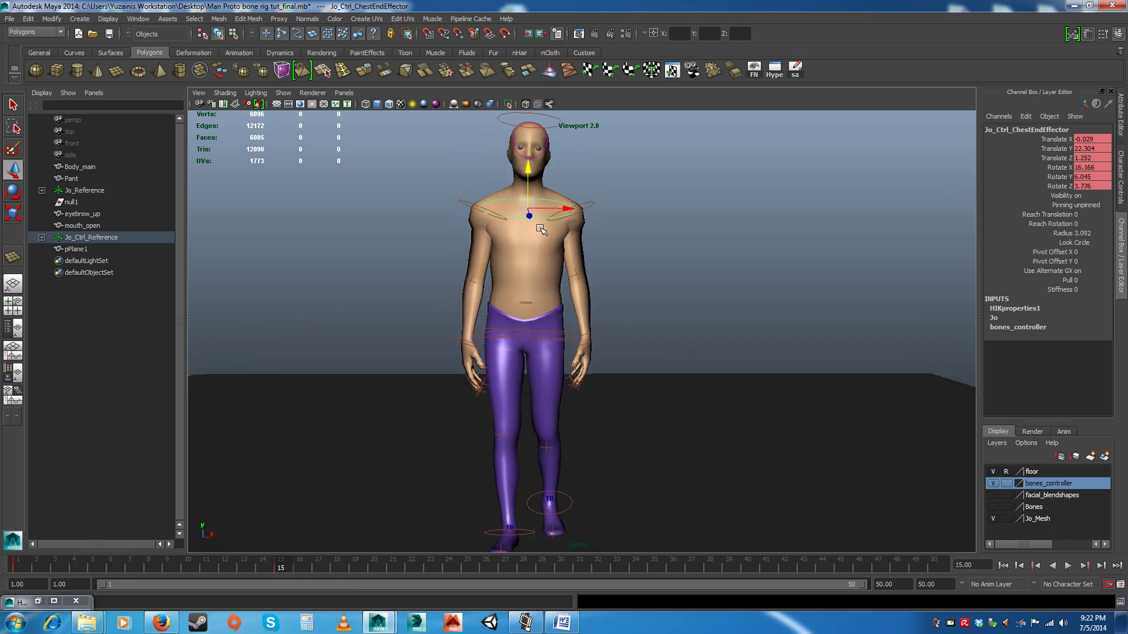
{"action": "key", "text": "e"}
{"action": "mouse_move", "coordinate": [570, 254]}
{"action": "left_mouse_down", "text": "alt"}
{"action": "mouse_move", "coordinate": [563, 226]}
{"action": "mouse_move", "coordinate": [559, 237]}
{"action": "left_mouse_up", "text": "alt"}
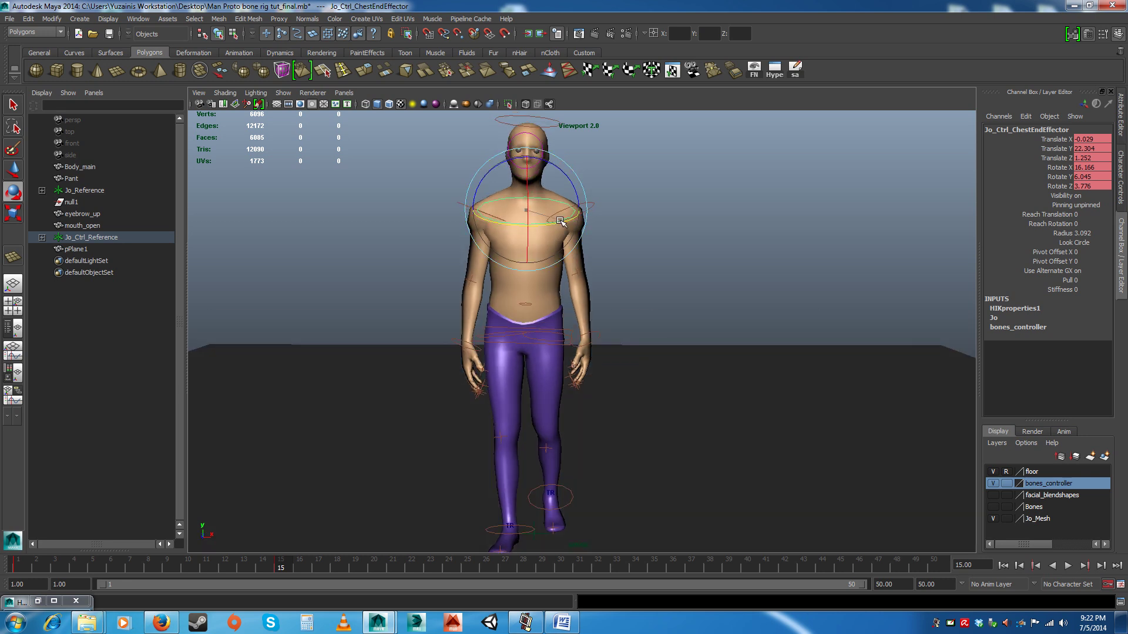
{"action": "left_click_drag", "start_coordinate": [560, 221], "coordinate": [553, 222]}
{"action": "left_click_drag", "start_coordinate": [569, 247], "coordinate": [570, 298], "text": "alt"}
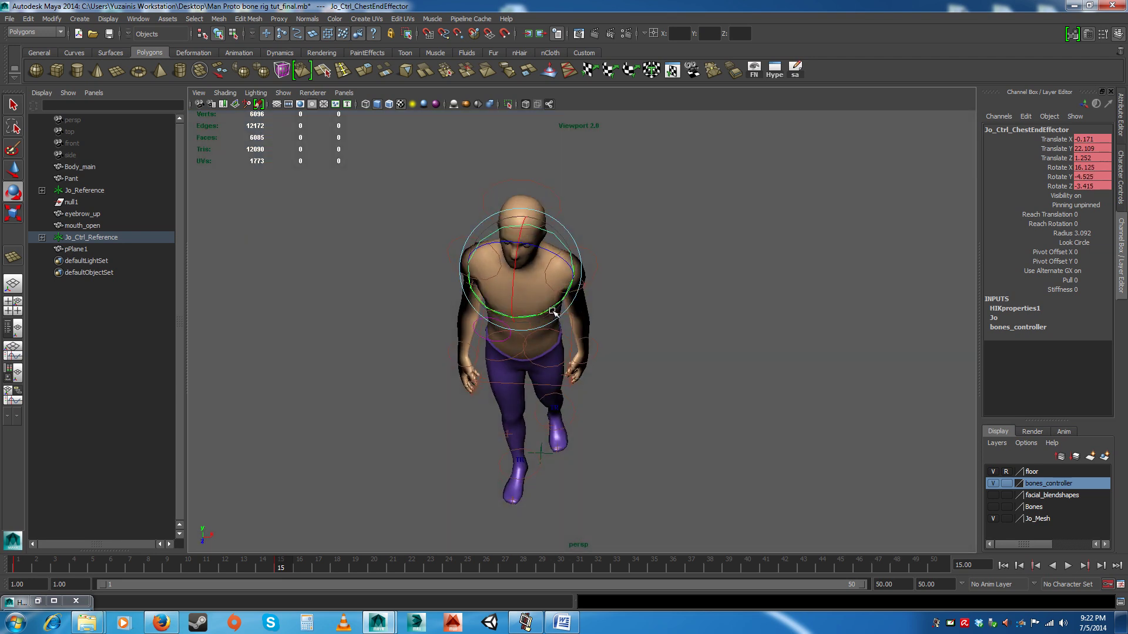
{"action": "key", "text": "ctrl+z"}
{"action": "left_click_drag", "start_coordinate": [549, 310], "coordinate": [616, 195]}
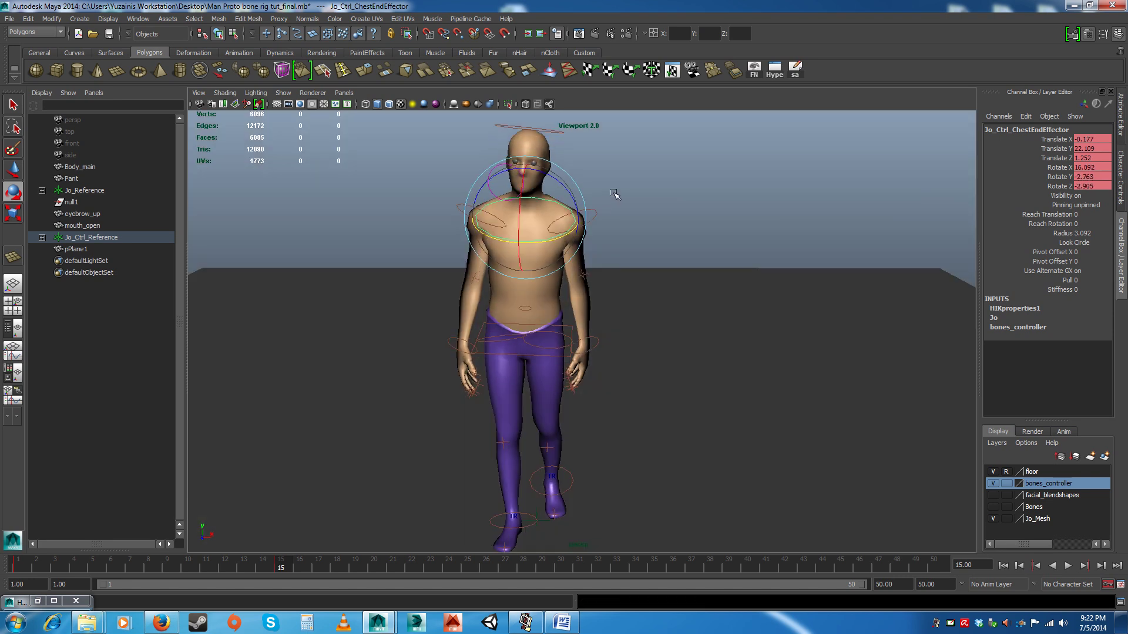
{"action": "left_click", "coordinate": [616, 195]}
Step: Turn the head controller about its vertical axis at frame 15 to face forward, and clear the selection
{"action": "left_click", "coordinate": [541, 129]}
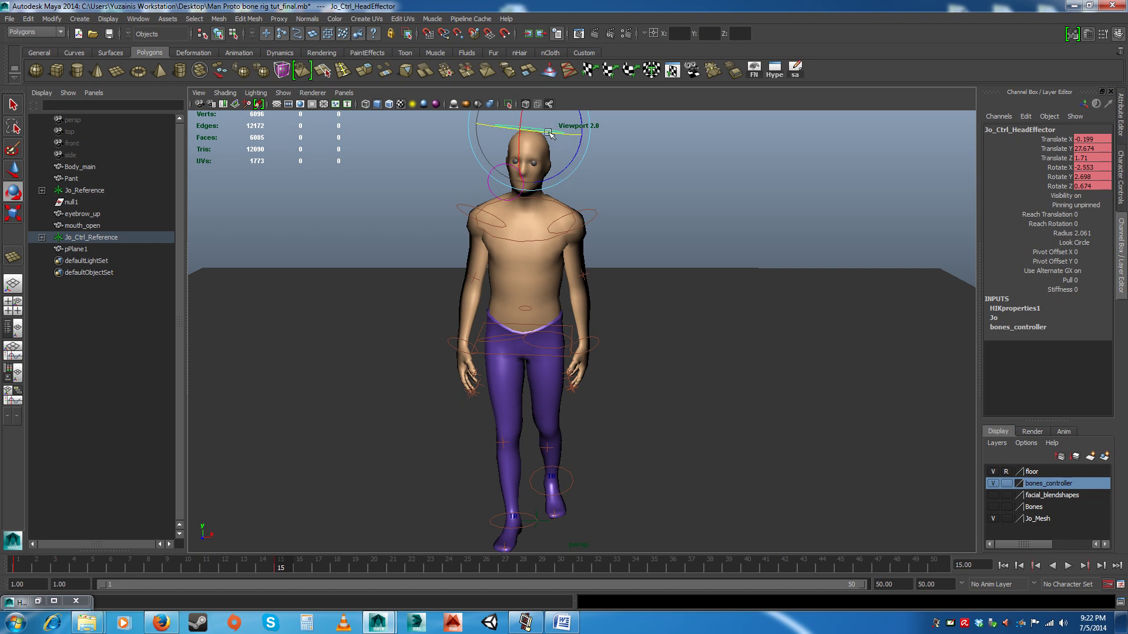
{"action": "left_click_drag", "start_coordinate": [551, 132], "coordinate": [576, 155]}
{"action": "left_click", "coordinate": [463, 209]}
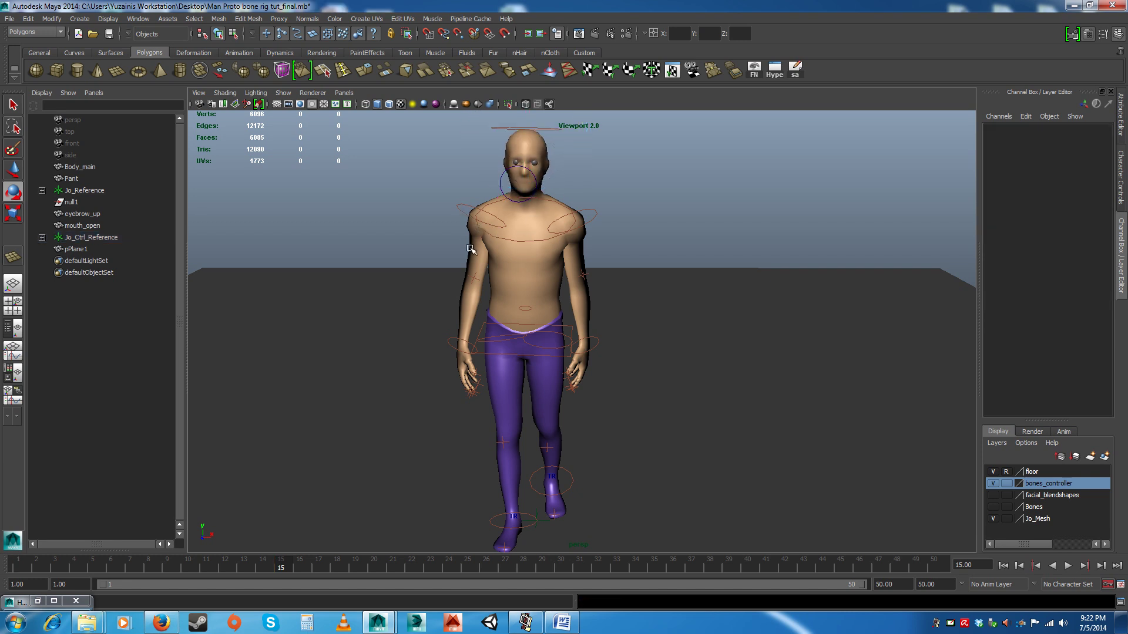
Step: Set the Jo_Mesh display layer to reference so the body mesh cannot be selected while picking controllers
{"action": "left_click_drag", "start_coordinate": [471, 243], "coordinate": [567, 263], "text": "alt"}
{"action": "left_click", "coordinate": [503, 223]}
{"action": "left_click_drag", "start_coordinate": [698, 320], "coordinate": [544, 323], "text": "alt"}
{"action": "left_click", "coordinate": [622, 212]}
{"action": "left_click", "coordinate": [563, 225]}
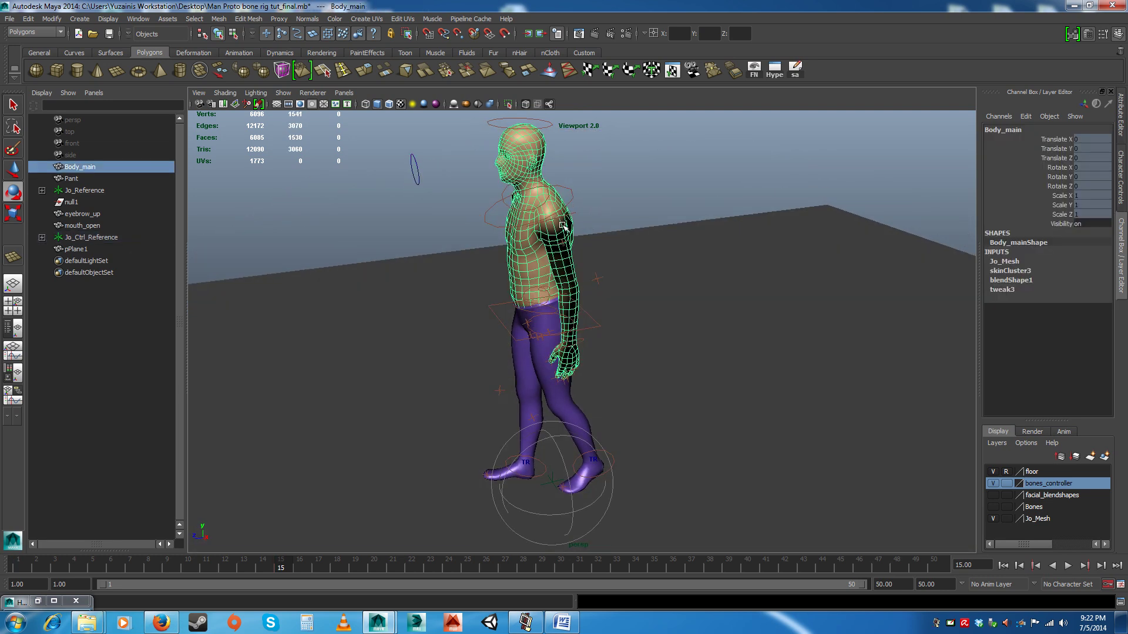
{"action": "left_click", "coordinate": [604, 200]}
{"action": "left_click", "coordinate": [564, 234]}
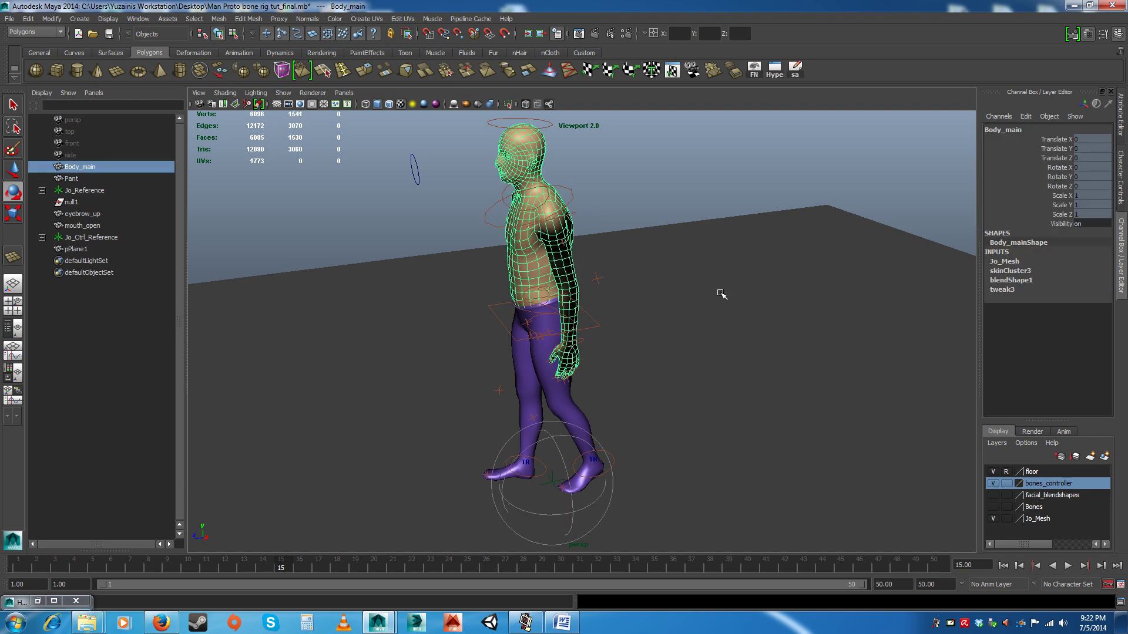
{"action": "left_click", "coordinate": [1007, 519]}
{"action": "left_click", "coordinate": [1006, 519]}
Step: Rotate the left shoulder controller at frame 15 to about 8.5 in X, -4.3 in Y and -72.5 in Z
{"action": "left_click", "coordinate": [581, 228]}
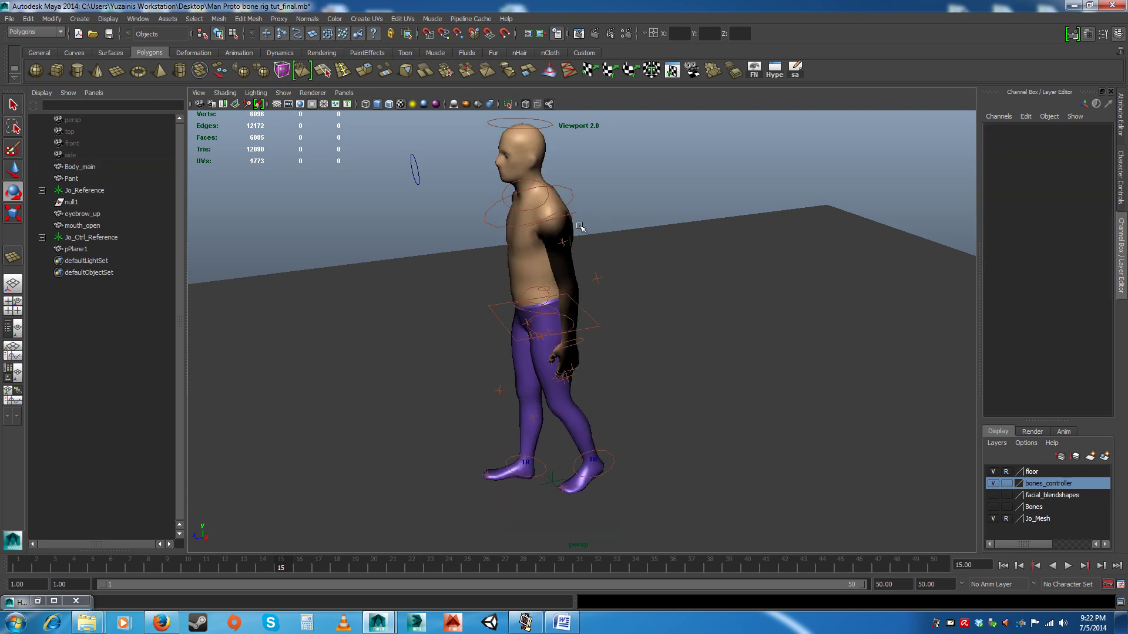
{"action": "left_click", "coordinate": [565, 218]}
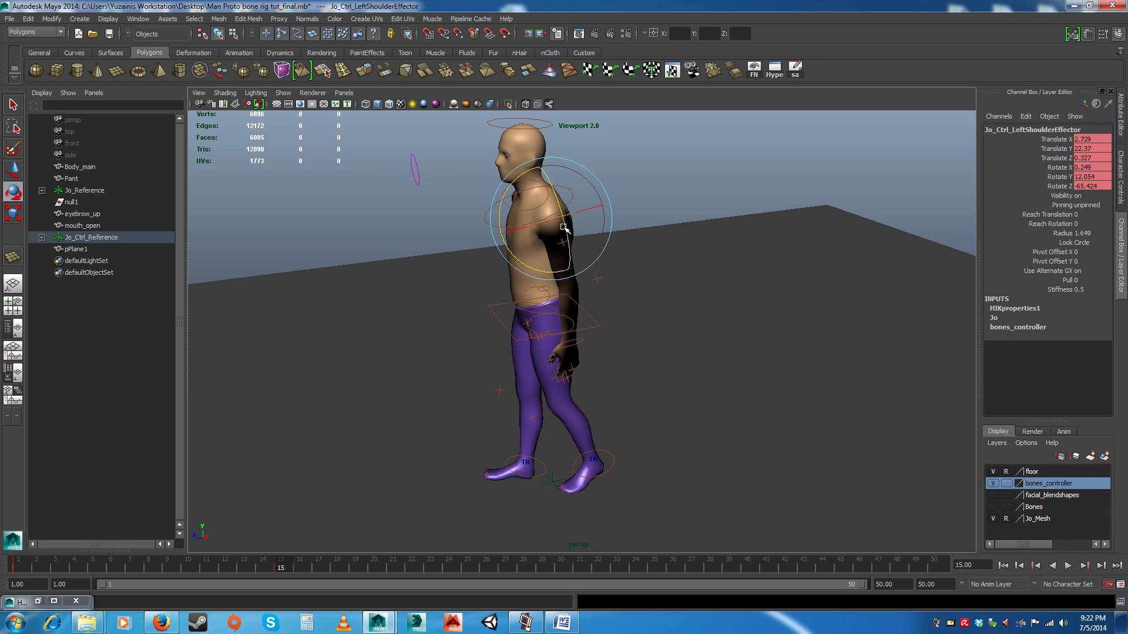
{"action": "mouse_move", "coordinate": [527, 266]}
{"action": "left_mouse_down"}
{"action": "mouse_move", "coordinate": [513, 264]}
{"action": "mouse_move", "coordinate": [523, 259]}
{"action": "left_mouse_up"}
{"action": "left_click_drag", "start_coordinate": [527, 262], "coordinate": [642, 285], "text": "alt"}
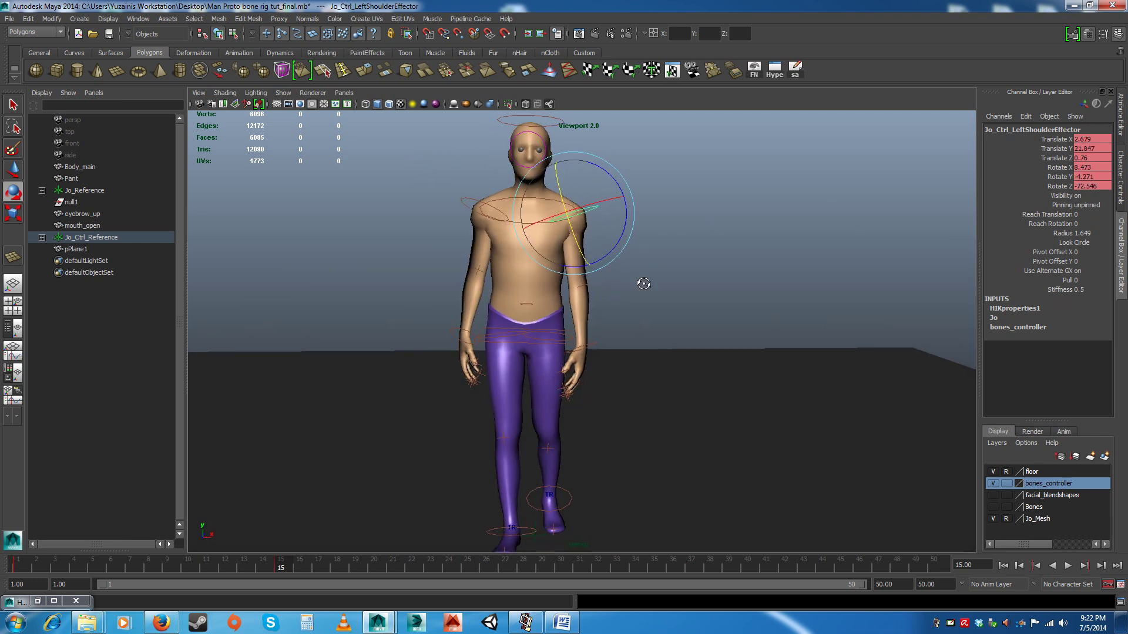
Step: Play and scrub the walk animation between frames 1 and 15 to check the shoulder movement from the front
{"action": "key", "text": "alt+v"}
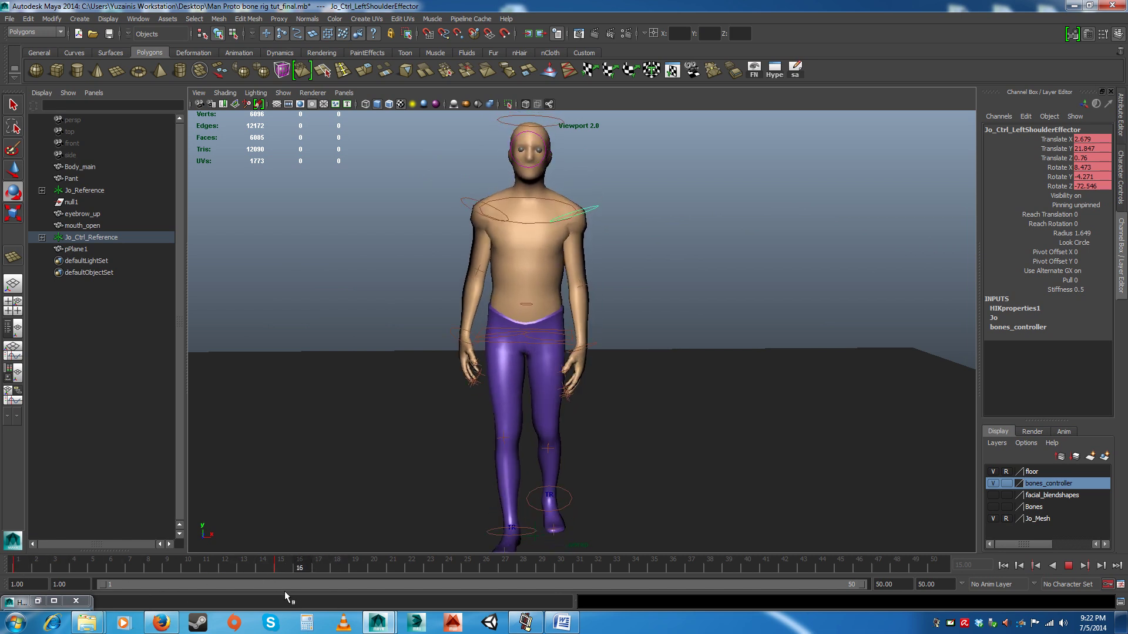
{"action": "key", "text": "Escape"}
{"action": "right_click_drag", "start_coordinate": [554, 465], "coordinate": [544, 443], "text": "alt"}
{"action": "middle_click_drag", "start_coordinate": [544, 443], "coordinate": [592, 435], "text": "alt"}
{"action": "left_click_drag", "start_coordinate": [568, 450], "coordinate": [567, 445], "text": "alt"}
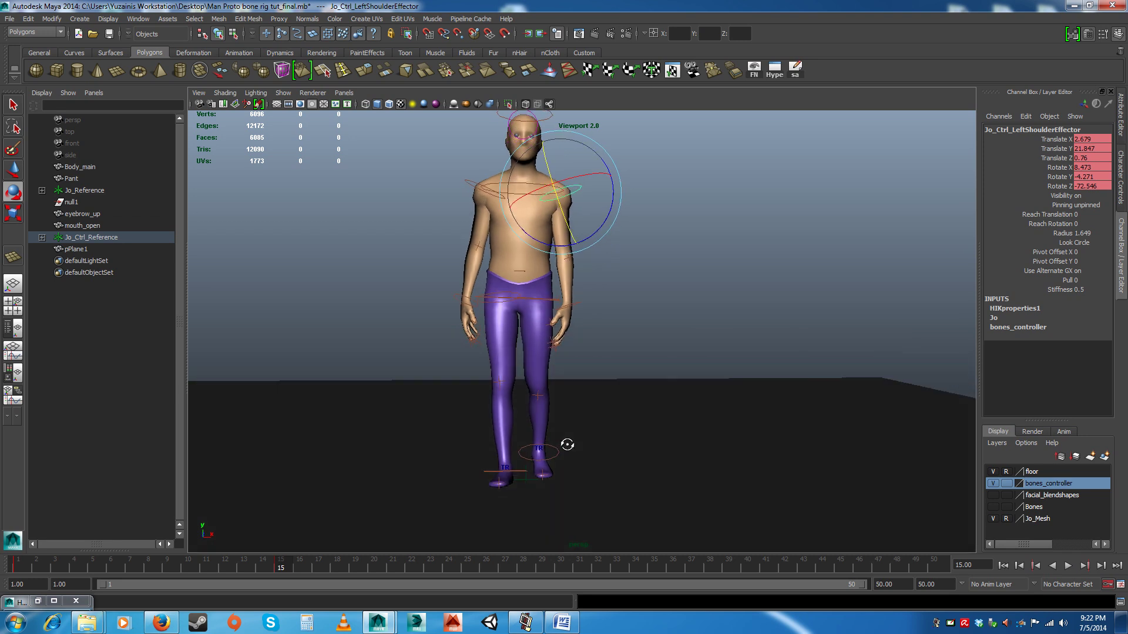
{"action": "key", "text": "alt+v"}
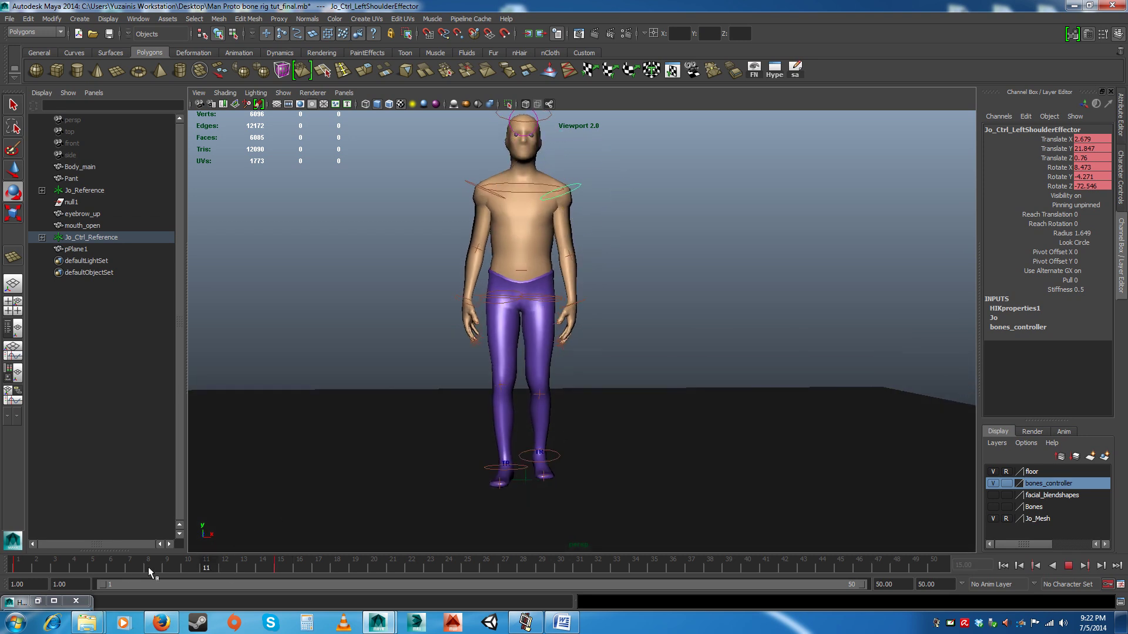
{"action": "left_click_drag", "start_coordinate": [148, 566], "coordinate": [3, 558]}
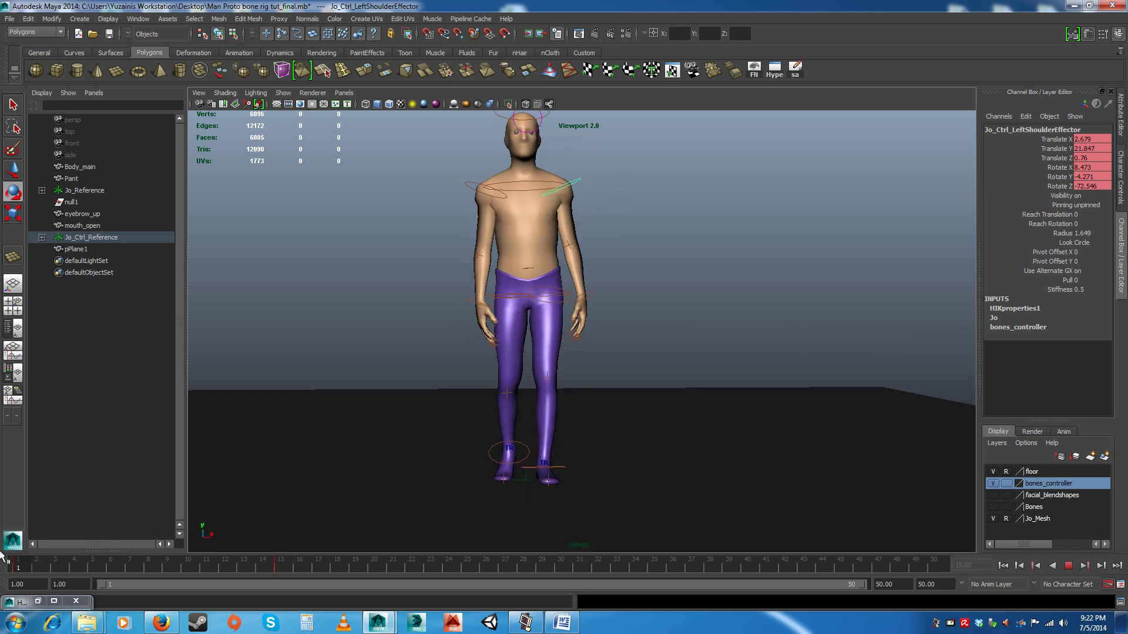
{"action": "left_click", "coordinate": [280, 565]}
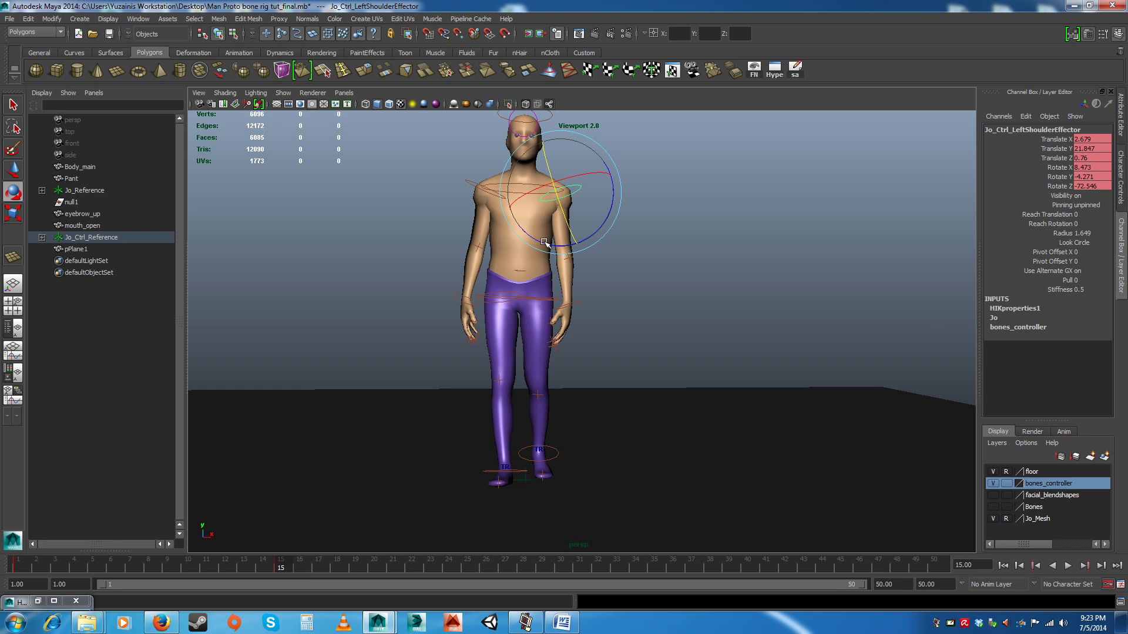
Step: Rotate the chest end controller slightly sideways at frame 15 and play the animation back
{"action": "left_click", "coordinate": [455, 203]}
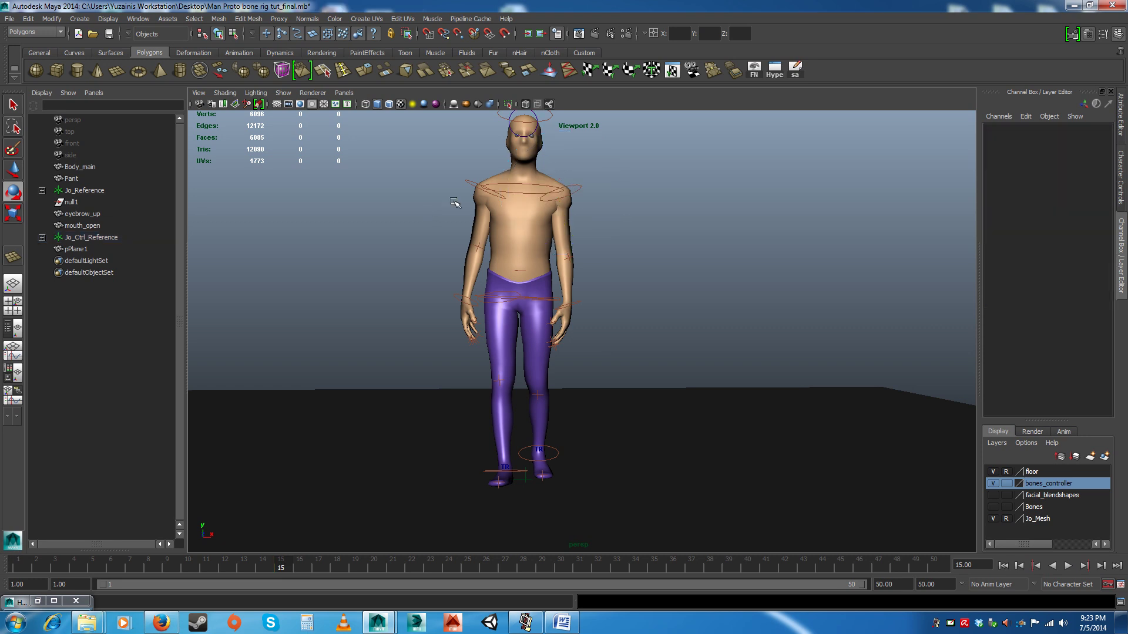
{"action": "left_click", "coordinate": [511, 189]}
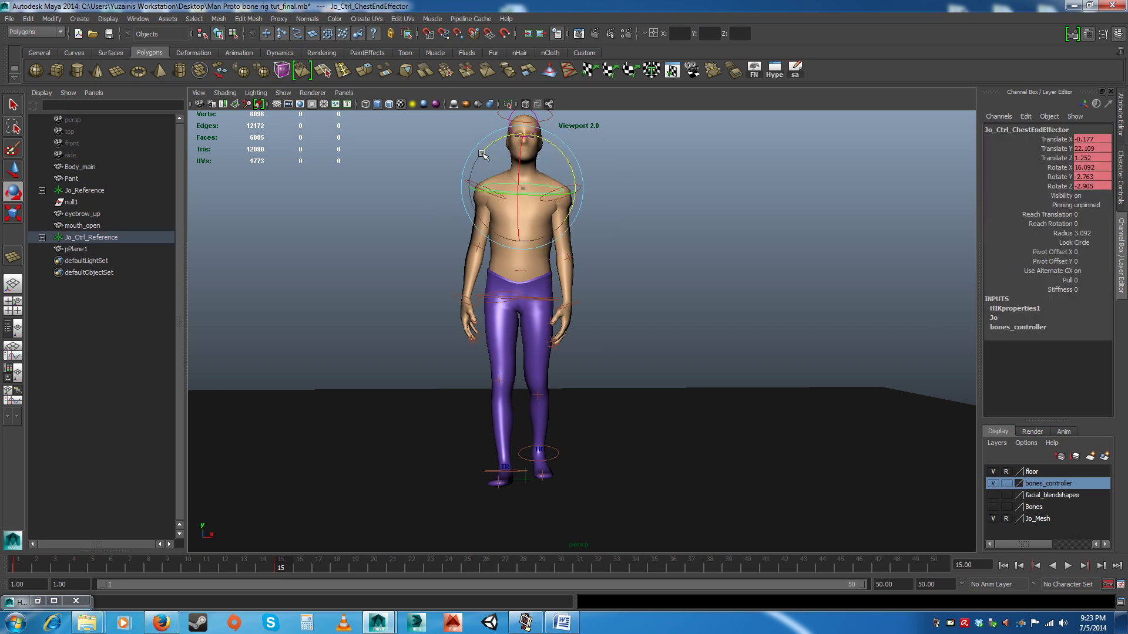
{"action": "left_click_drag", "start_coordinate": [482, 154], "coordinate": [481, 156]}
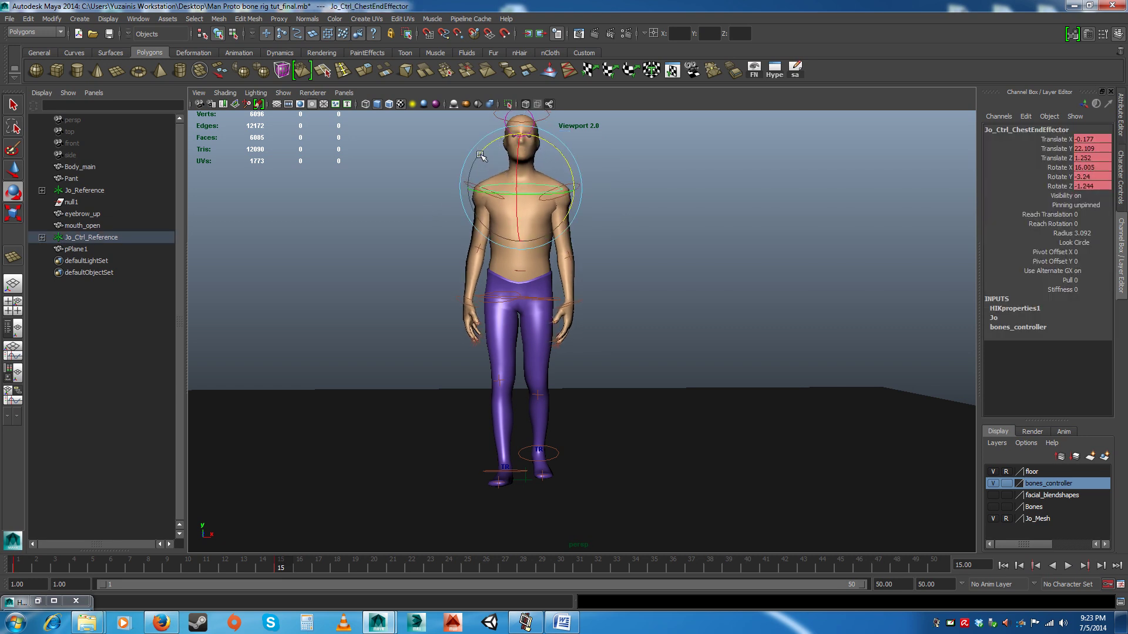
{"action": "key", "text": "alt+v"}
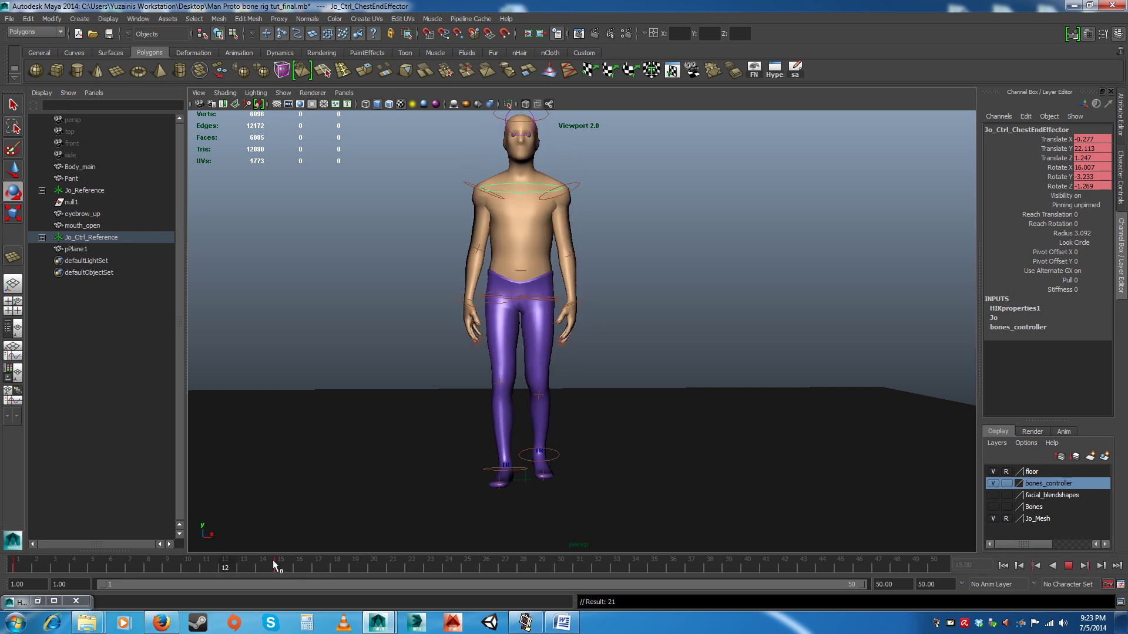
Step: Examine the legs and hands of the character up close at frame 1
{"action": "left_click", "coordinate": [13, 568]}
{"action": "left_click_drag", "start_coordinate": [516, 395], "coordinate": [487, 364], "text": "alt"}
{"action": "right_click_drag", "start_coordinate": [517, 423], "coordinate": [616, 476], "text": "alt"}
{"action": "left_click_drag", "start_coordinate": [629, 458], "coordinate": [636, 390], "text": "alt"}
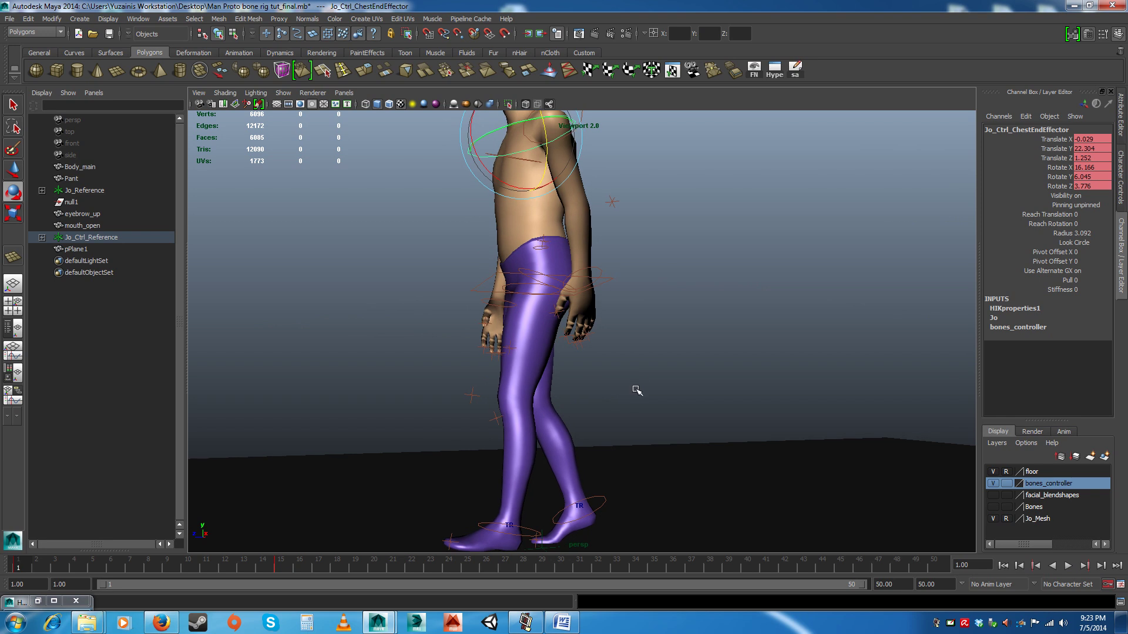
{"action": "right_click_drag", "start_coordinate": [637, 390], "coordinate": [653, 462], "text": "alt"}
{"action": "left_click_drag", "start_coordinate": [569, 327], "coordinate": [629, 422], "text": "alt"}
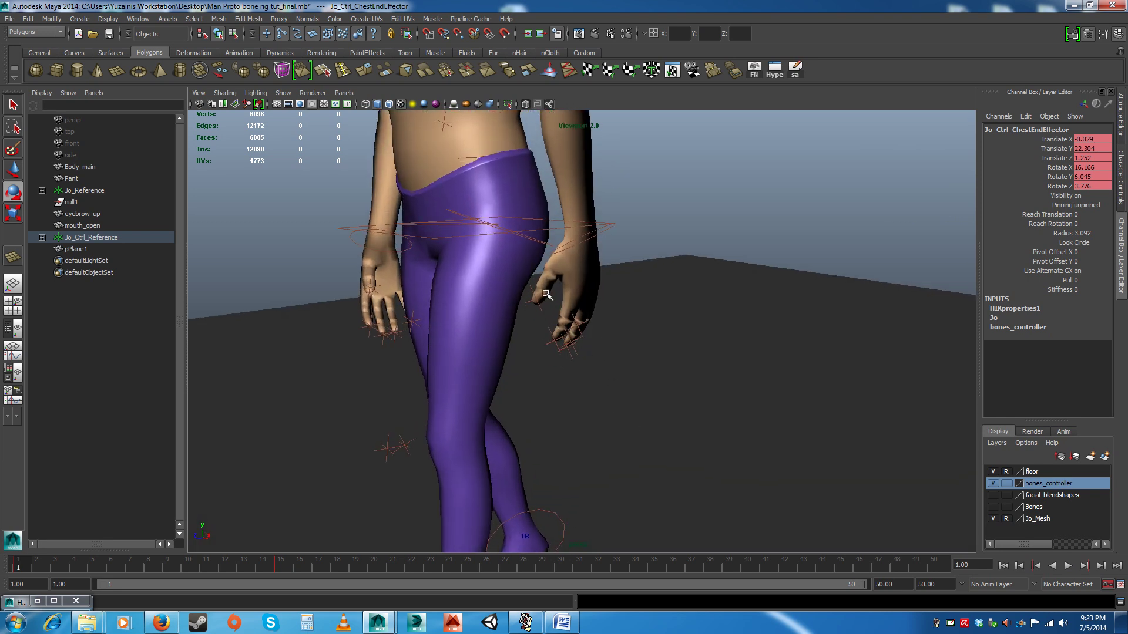
{"action": "left_click_drag", "start_coordinate": [566, 340], "coordinate": [617, 314], "text": "alt"}
{"action": "key", "text": "w"}
{"action": "left_click", "coordinate": [520, 286]}
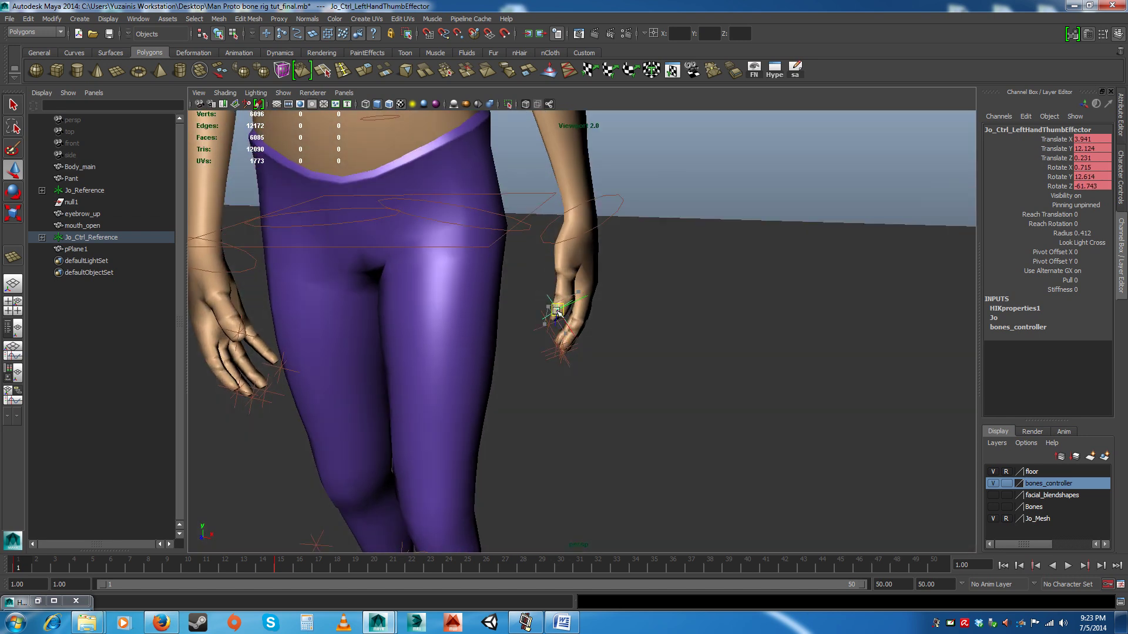
{"action": "left_click_drag", "start_coordinate": [568, 325], "coordinate": [509, 331], "text": "alt"}
{"action": "left_click", "coordinate": [485, 307]}
{"action": "key", "text": "ctrl+z"}
{"action": "key", "text": "ctrl+z"}
{"action": "left_click", "coordinate": [405, 274]}
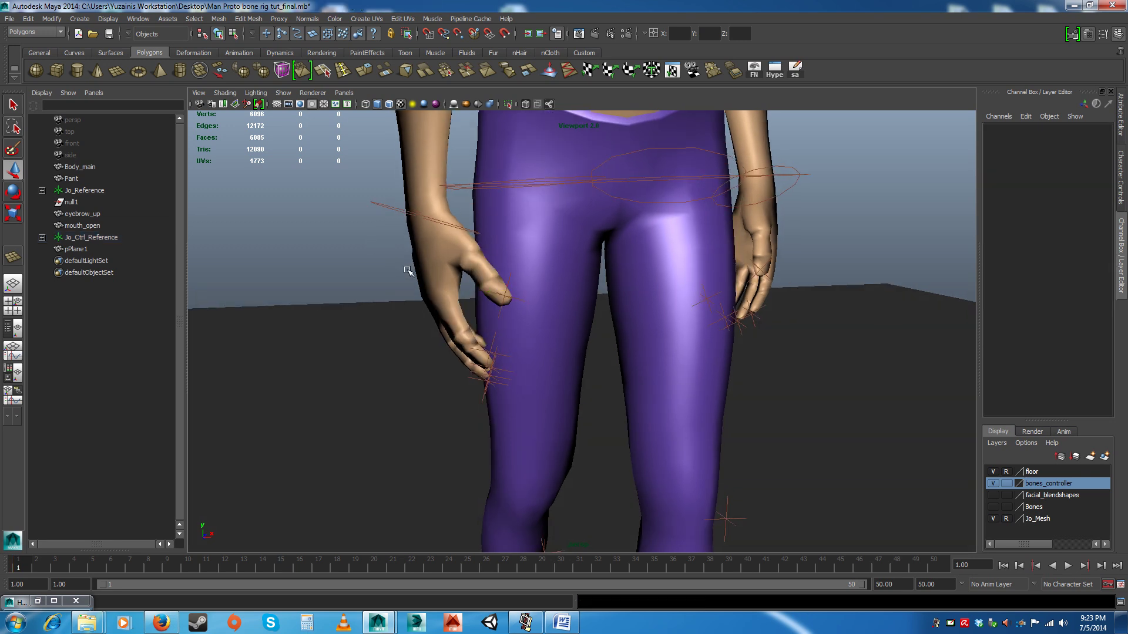
Step: Review the whole walk step between frames 1 and 15 from several angles by scrubbing and playing it
{"action": "left_click_drag", "start_coordinate": [679, 353], "coordinate": [641, 298], "text": "alt"}
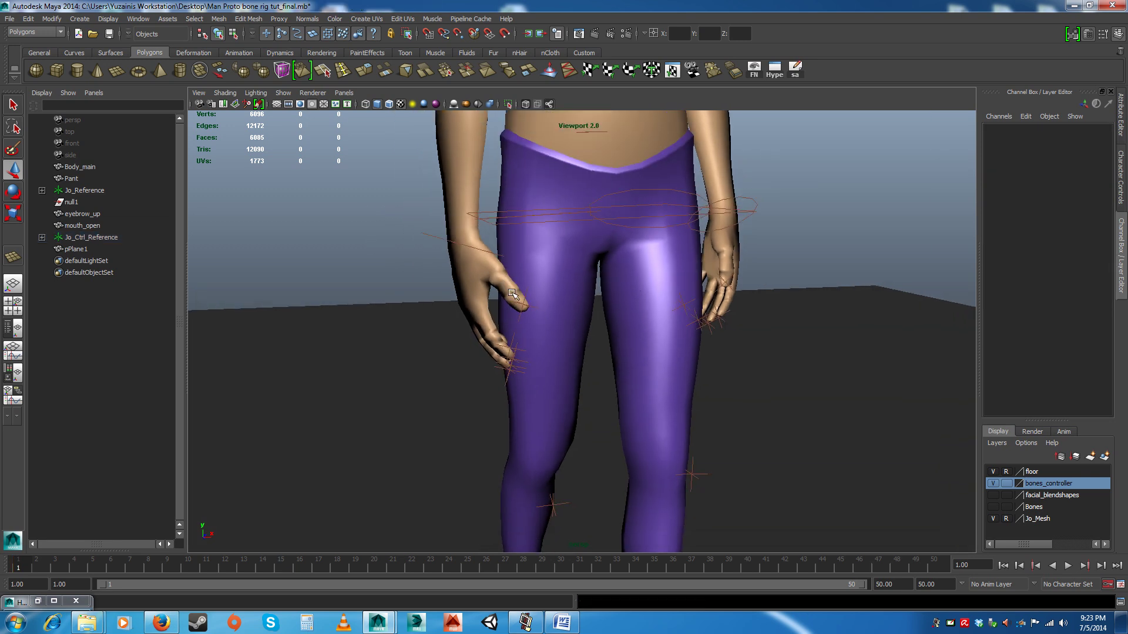
{"action": "left_click_drag", "start_coordinate": [624, 361], "coordinate": [516, 315], "text": "alt"}
{"action": "left_click_drag", "start_coordinate": [41, 565], "coordinate": [284, 571]}
{"action": "left_click_drag", "start_coordinate": [446, 411], "coordinate": [645, 416], "text": "alt"}
{"action": "right_click_drag", "start_coordinate": [645, 415], "coordinate": [523, 411], "text": "alt"}
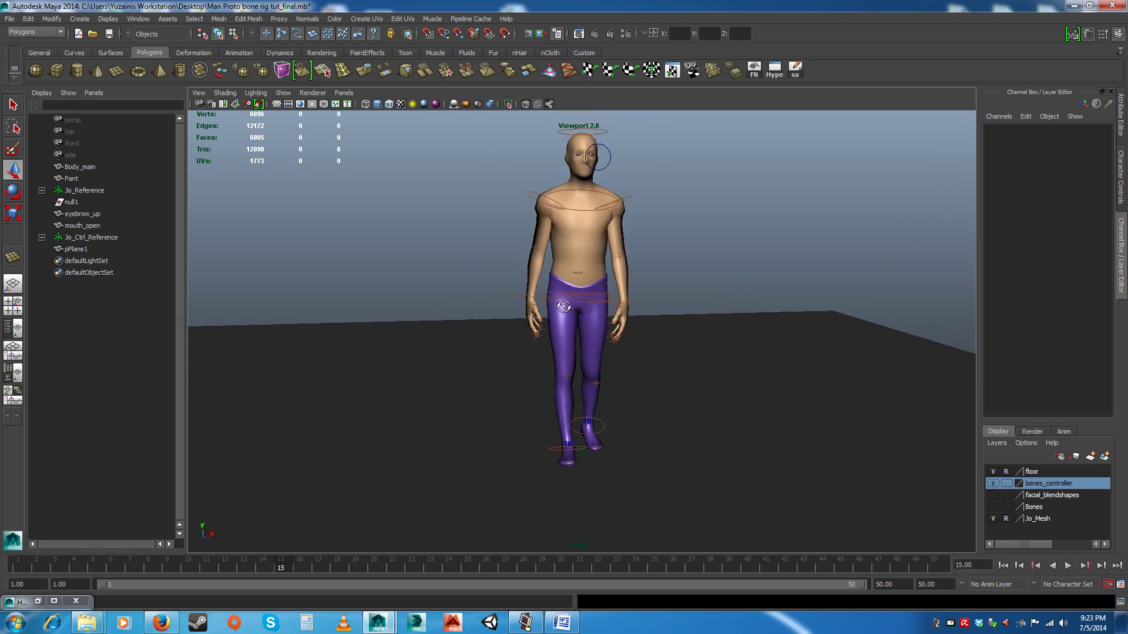
{"action": "left_click_drag", "start_coordinate": [523, 411], "coordinate": [493, 416], "text": "alt"}
{"action": "key", "text": "alt+v"}
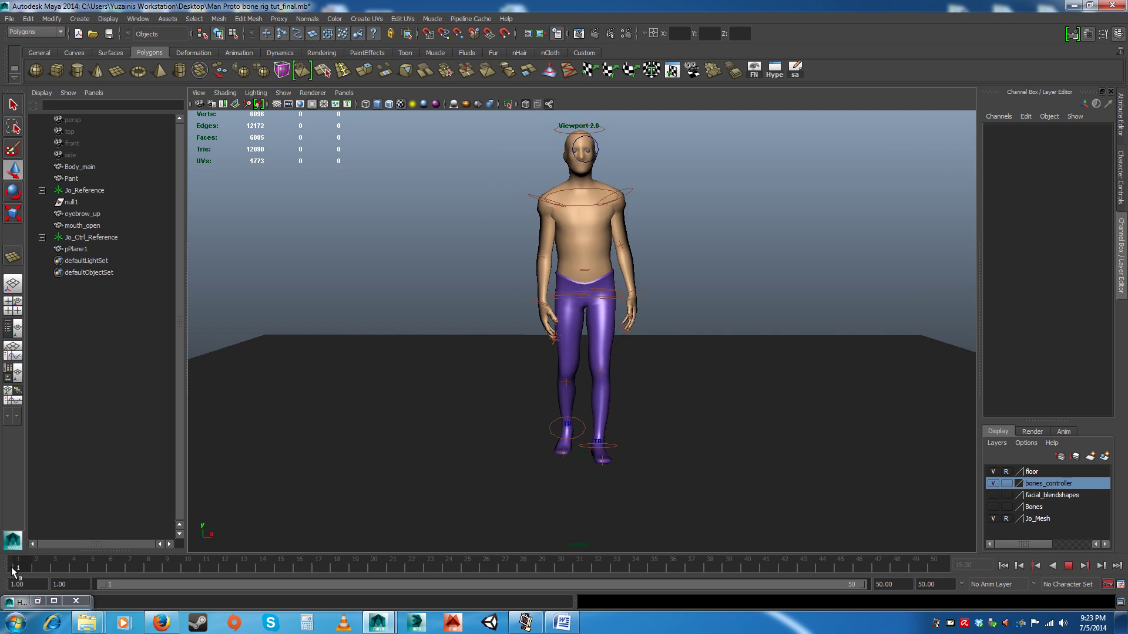
{"action": "left_click_drag", "start_coordinate": [240, 569], "coordinate": [5, 565]}
{"action": "left_click_drag", "start_coordinate": [554, 478], "coordinate": [534, 483], "text": "alt"}
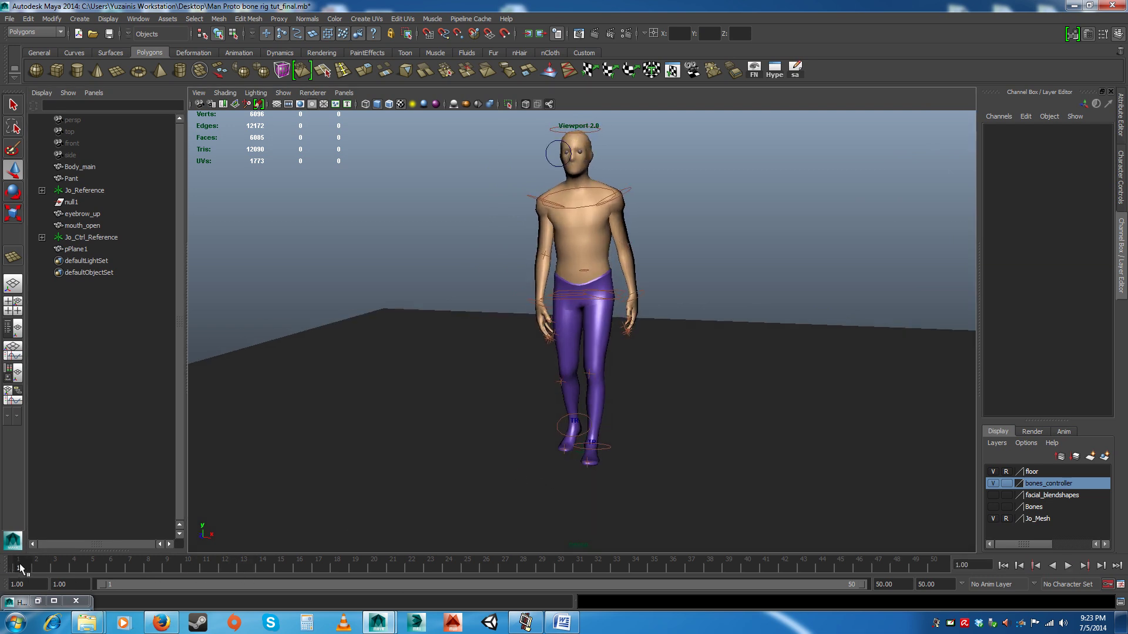
{"action": "key", "text": "alt+v"}
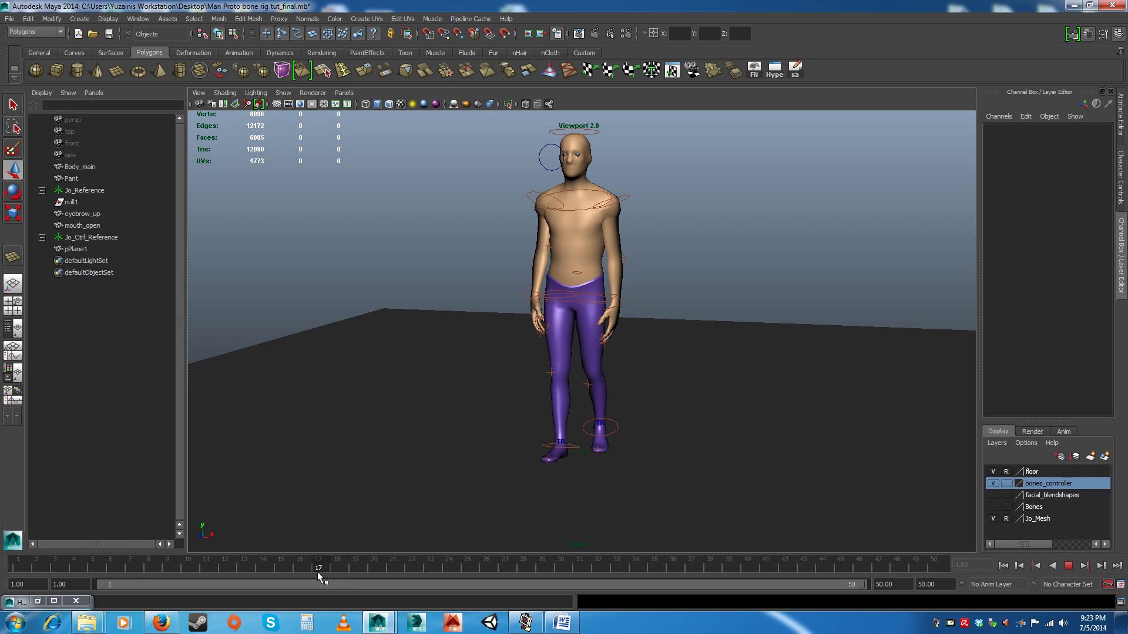
{"action": "left_click", "coordinate": [283, 570]}
{"action": "key", "text": "alt+v"}
Step: Go to frame 30 and select all objects in the bones_controller layer
{"action": "left_click", "coordinate": [561, 570]}
{"action": "right_click", "coordinate": [1048, 484]}
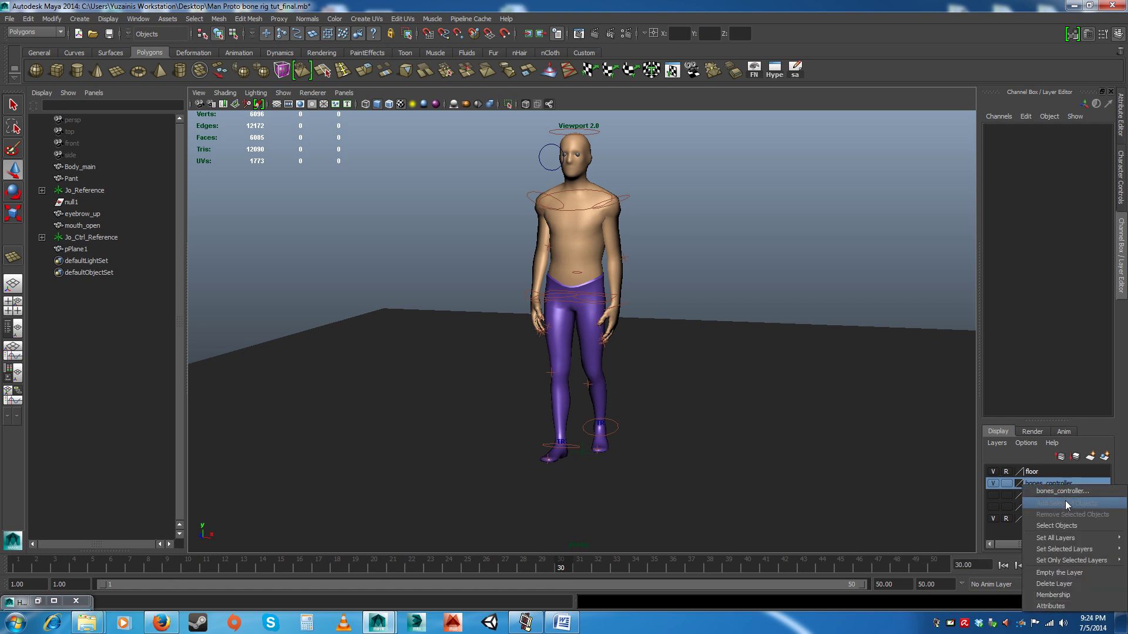
{"action": "left_click", "coordinate": [1062, 523]}
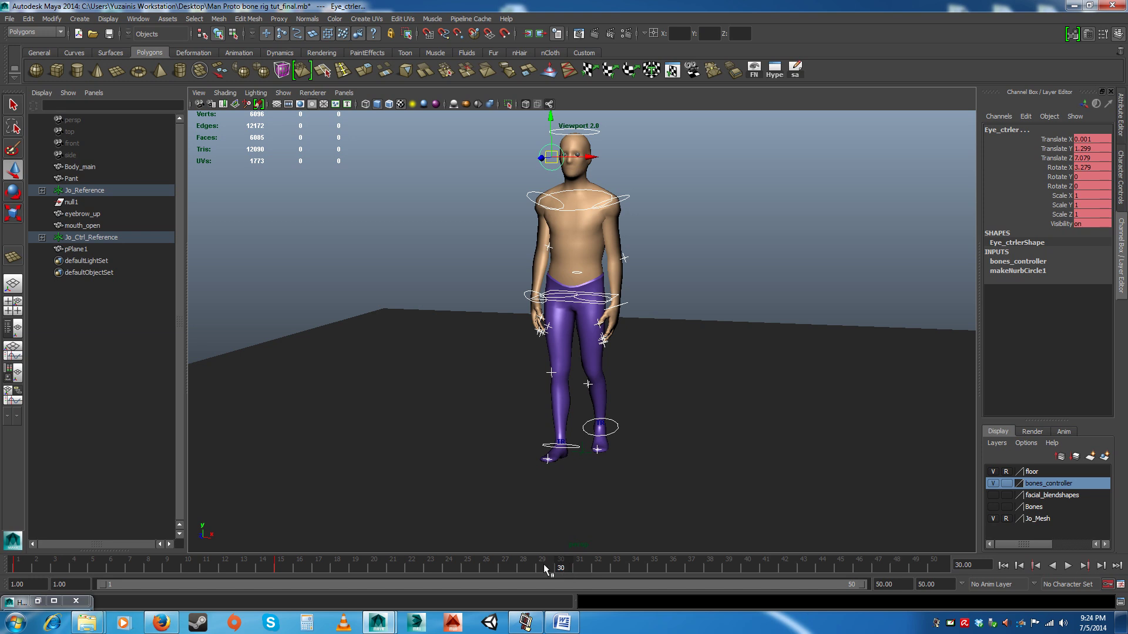
Step: Compare the poses between frames 1 and 30 on the timeline with all controllers selected
{"action": "key", "text": "alt+v"}
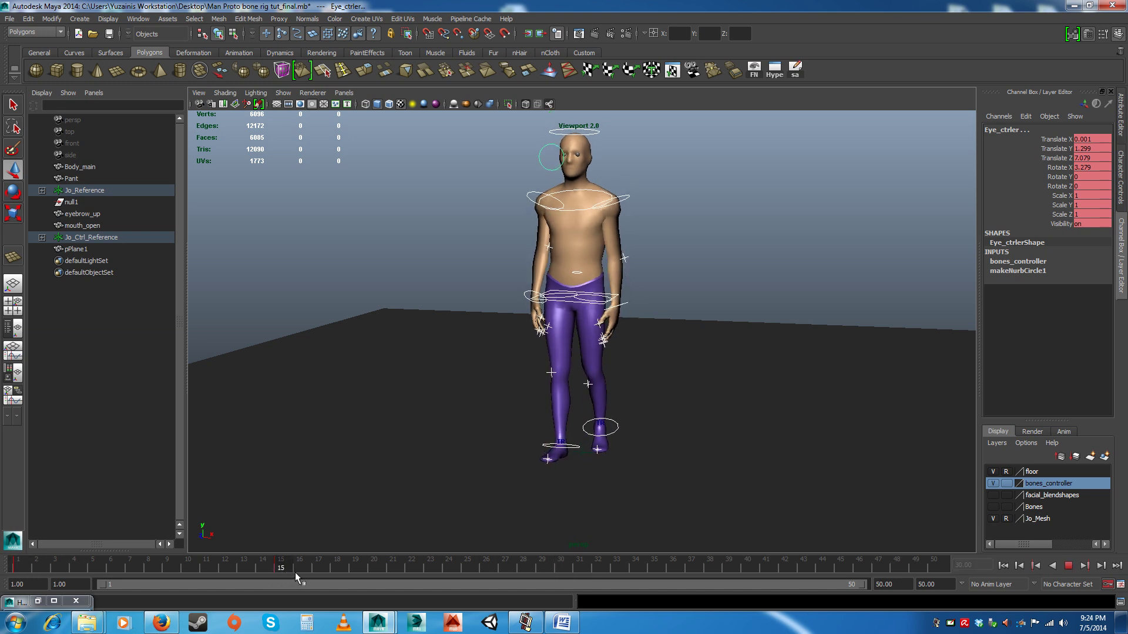
{"action": "key", "text": "alt+v"}
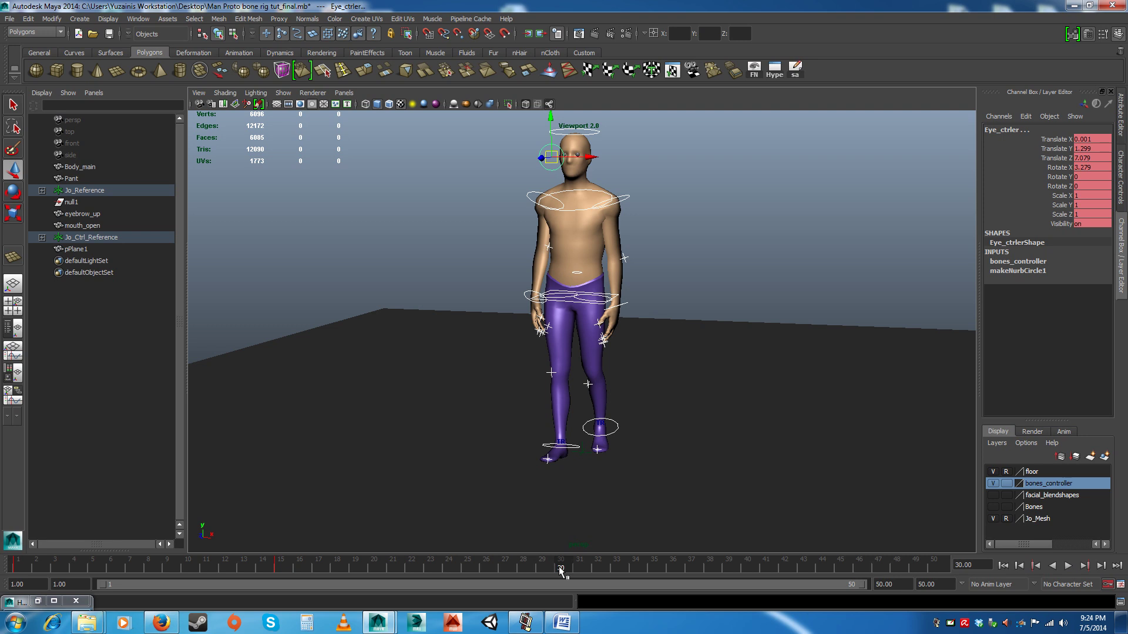
{"action": "left_click", "coordinate": [19, 567]}
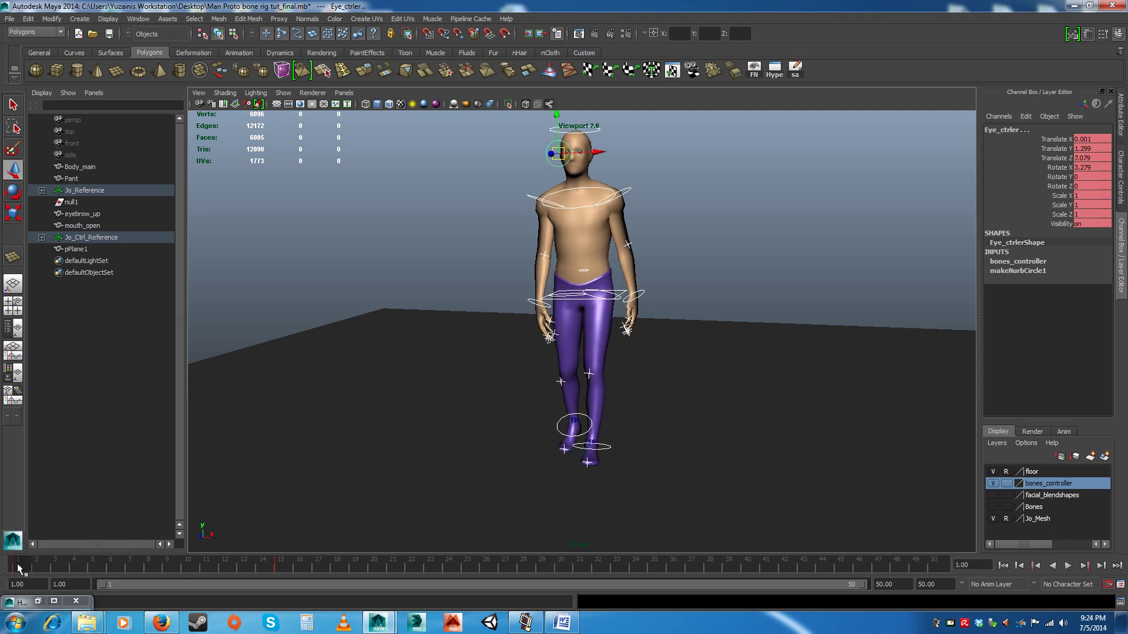
{"action": "left_click_drag", "start_coordinate": [477, 568], "coordinate": [165, 565]}
{"action": "left_click_drag", "start_coordinate": [23, 565], "coordinate": [446, 567]}
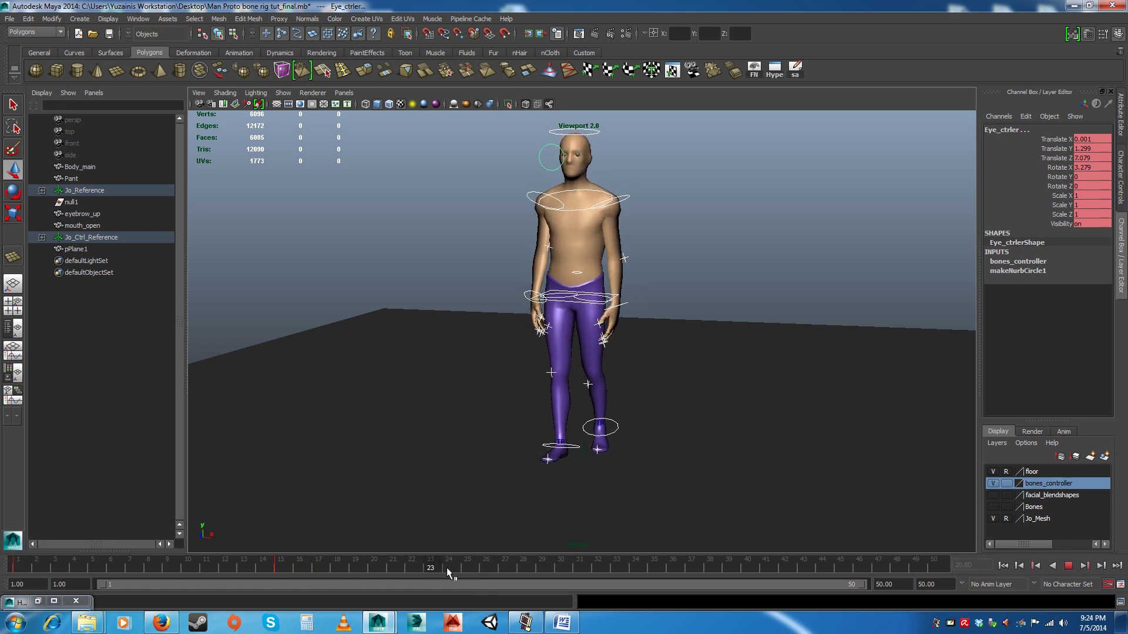
{"action": "left_click", "coordinate": [563, 567]}
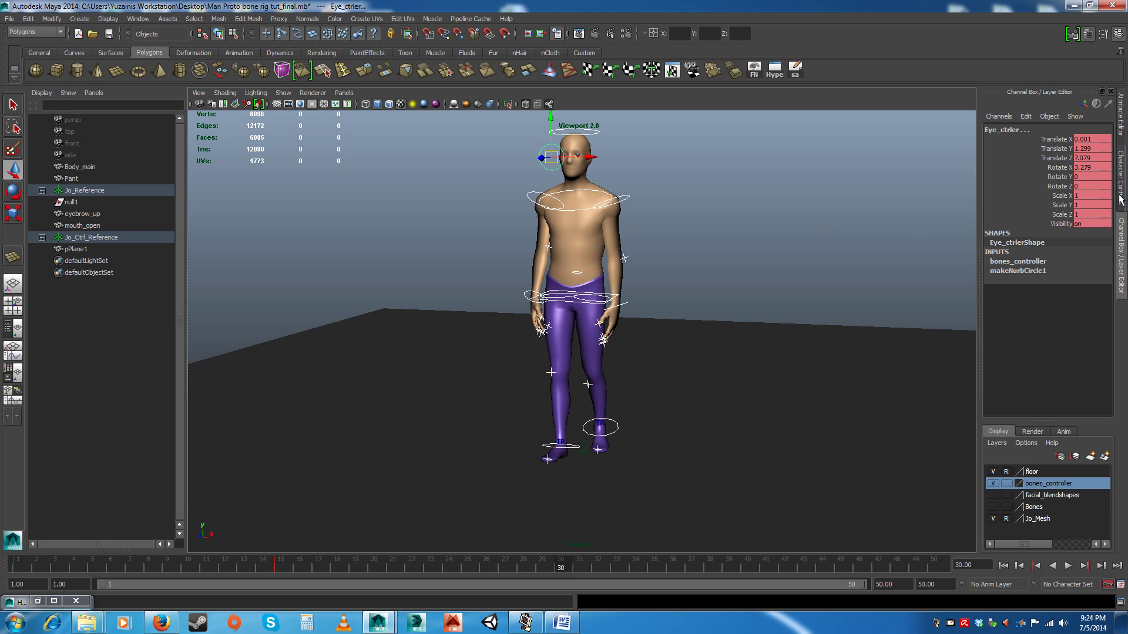
Step: Show the HumanIK character controls and play the animation around frame 1
{"action": "left_click", "coordinate": [1120, 176]}
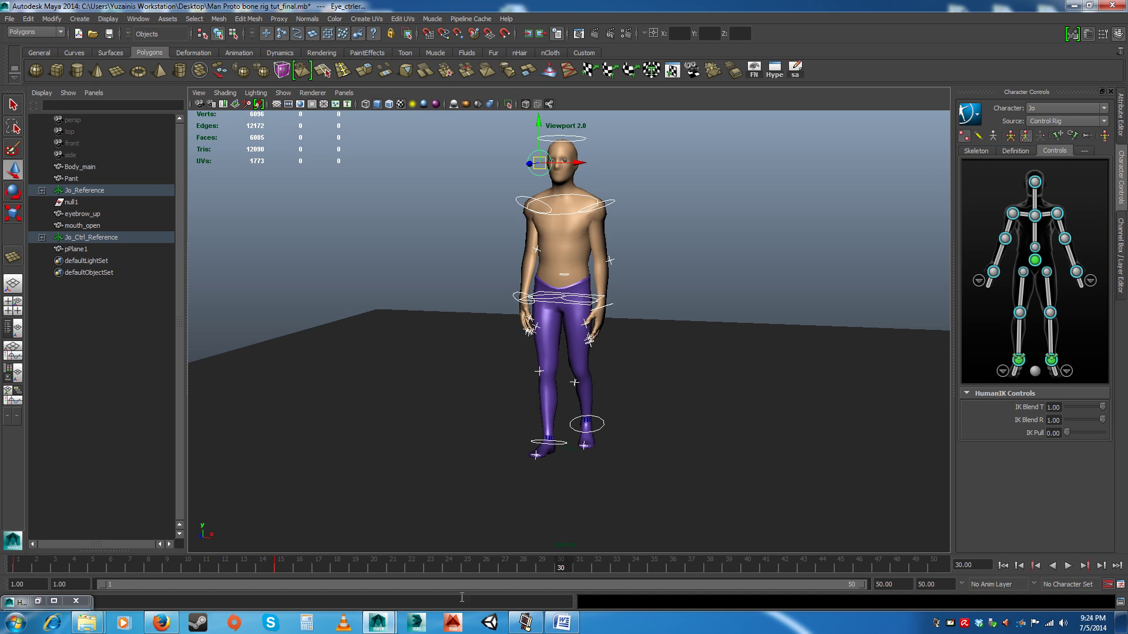
{"action": "left_click_drag", "start_coordinate": [566, 568], "coordinate": [20, 569]}
{"action": "key", "text": "alt+v"}
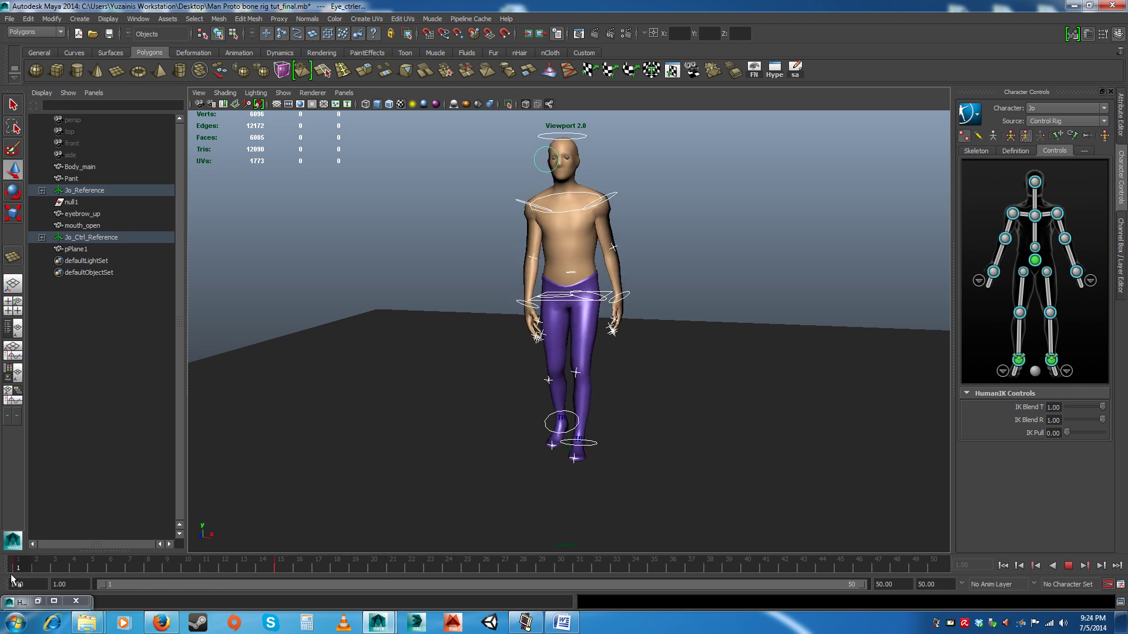
Step: Return to frame 1 and select all objects in the bones_controller layer
{"action": "left_click", "coordinate": [17, 569]}
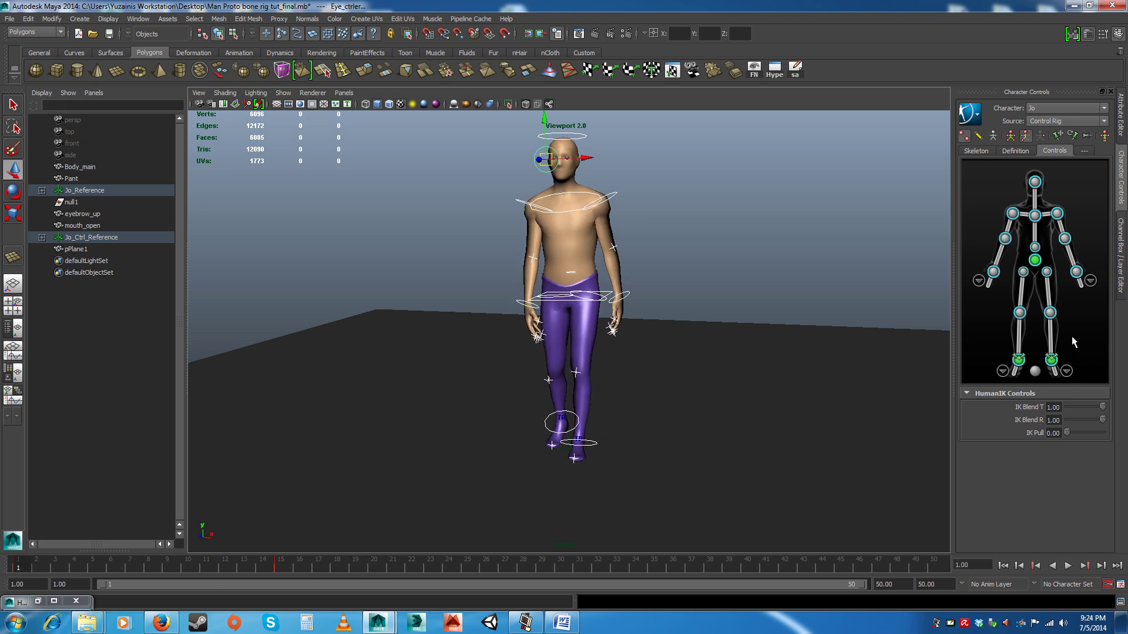
{"action": "left_click", "coordinate": [1122, 242]}
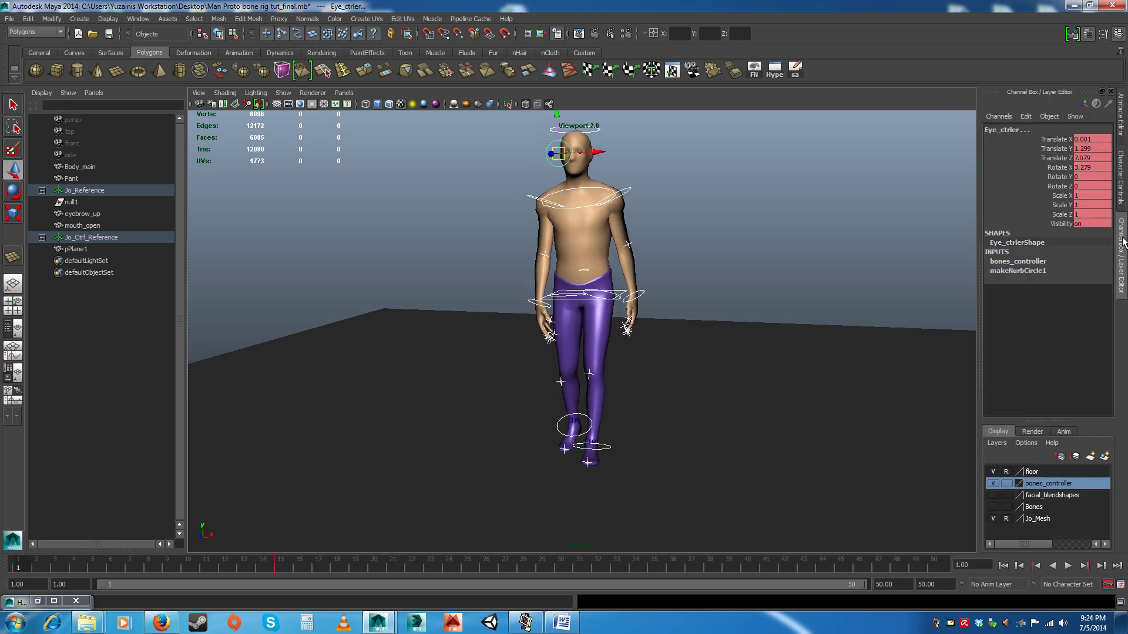
{"action": "right_click", "coordinate": [1037, 485]}
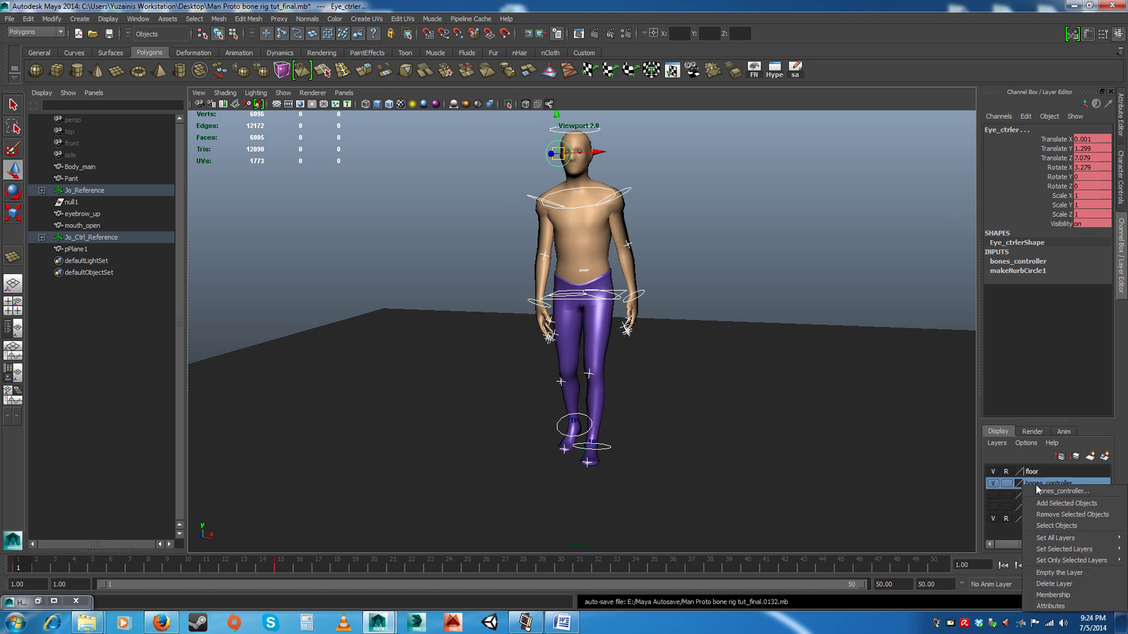
{"action": "left_click", "coordinate": [1056, 523]}
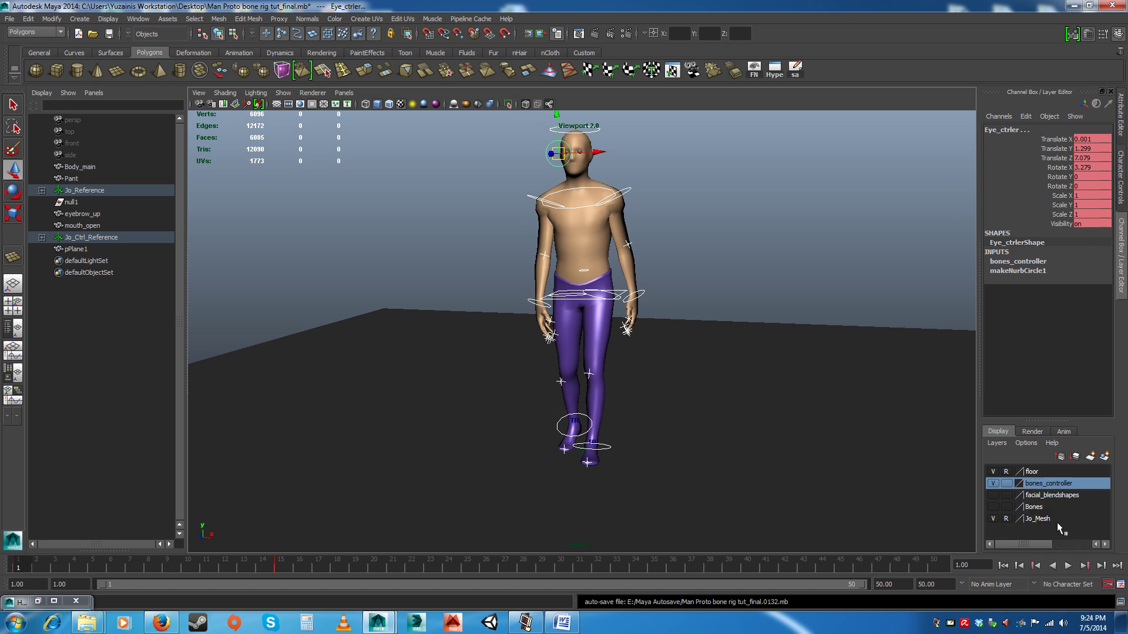
{"action": "left_click", "coordinate": [682, 279]}
{"action": "right_click", "coordinate": [1039, 485]}
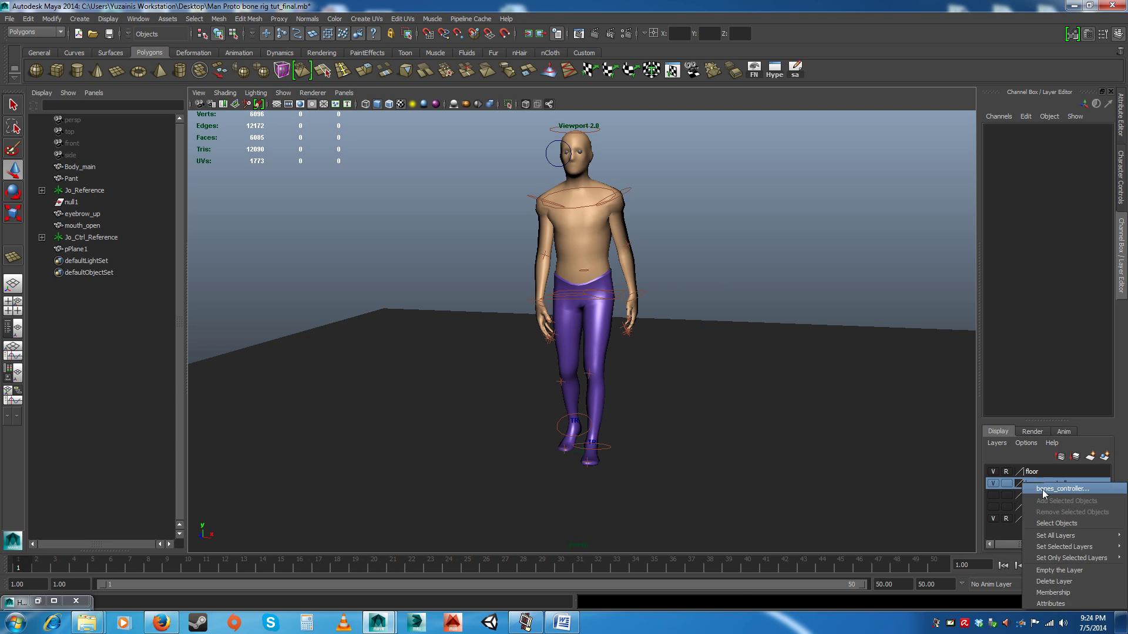
{"action": "left_click", "coordinate": [1049, 526]}
Step: Copy the selected controllers' keys at frame 1 on the timeline
{"action": "left_click", "coordinate": [18, 567], "text": "shift"}
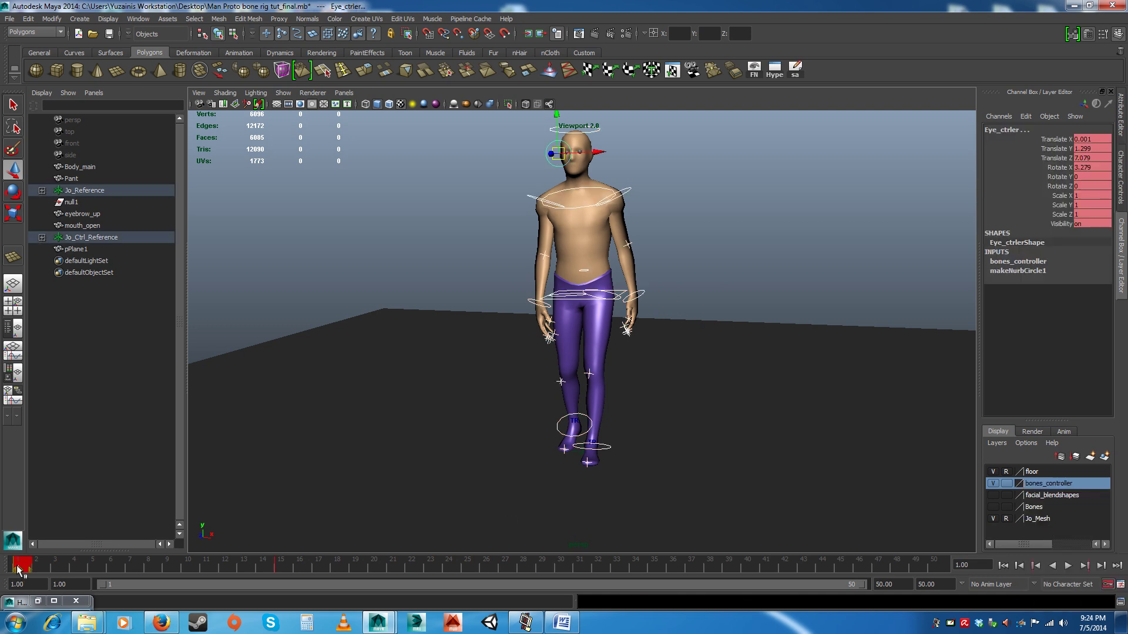
{"action": "left_click", "coordinate": [58, 569]}
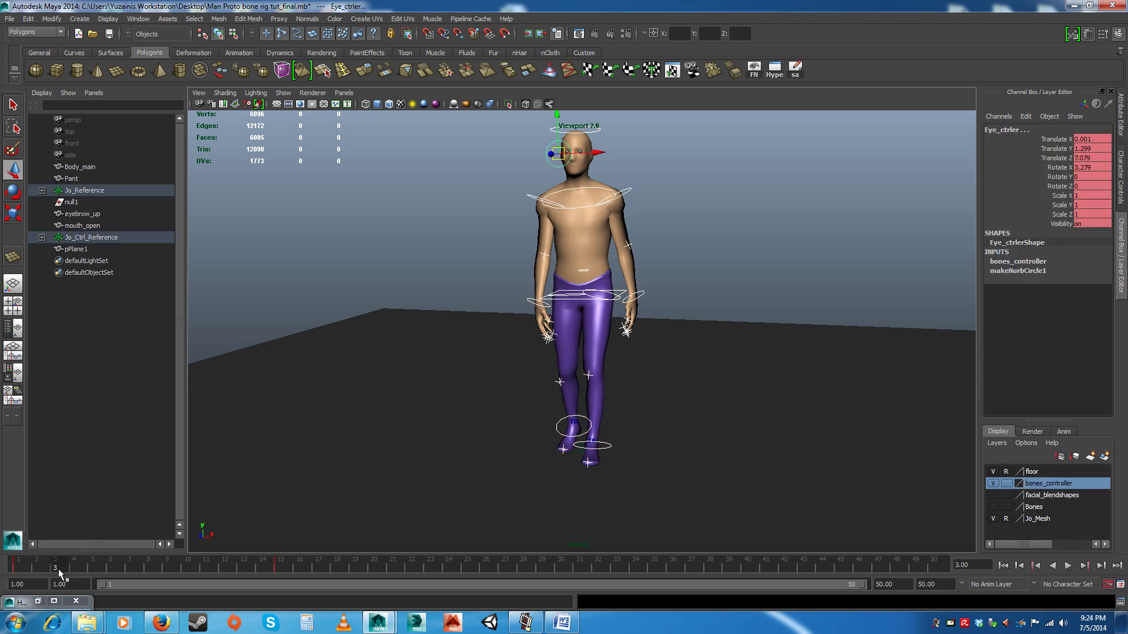
{"action": "left_click", "coordinate": [20, 565], "text": "shift"}
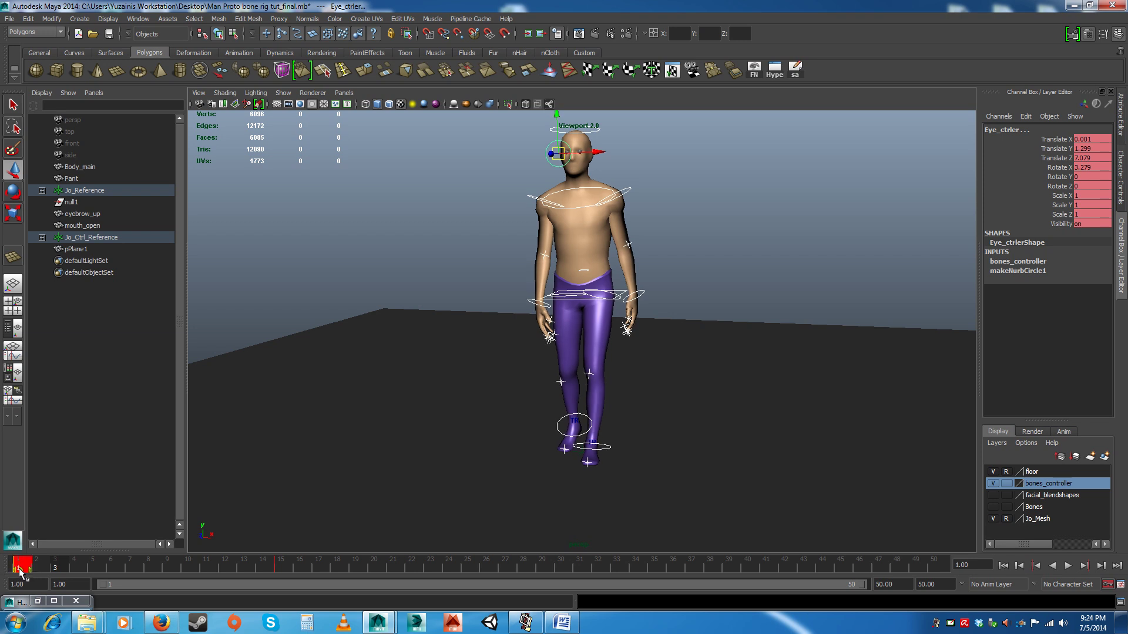
{"action": "mouse_move", "coordinate": [20, 569]}
{"action": "left_mouse_down"}
{"action": "mouse_move", "coordinate": [41, 570]}
{"action": "mouse_move", "coordinate": [17, 570]}
{"action": "left_mouse_up"}
{"action": "right_click", "coordinate": [17, 569]}
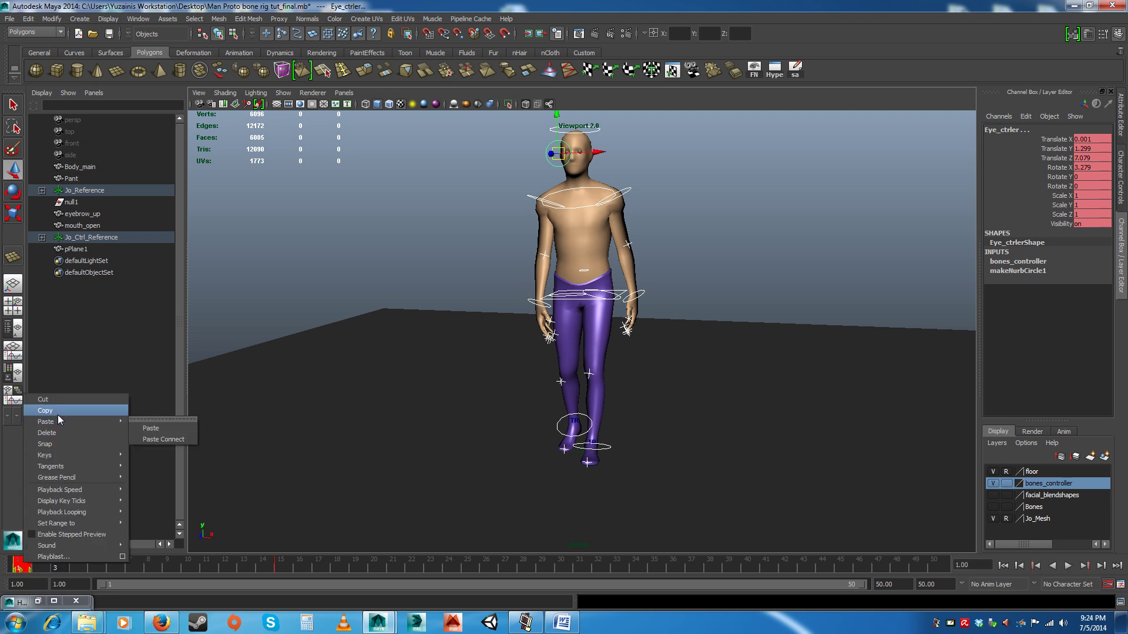
{"action": "left_click", "coordinate": [57, 414]}
Step: Try to paste the copied controller keys at frame 30, scrubbing back to frame 7
{"action": "left_click_drag", "start_coordinate": [266, 569], "coordinate": [559, 571]}
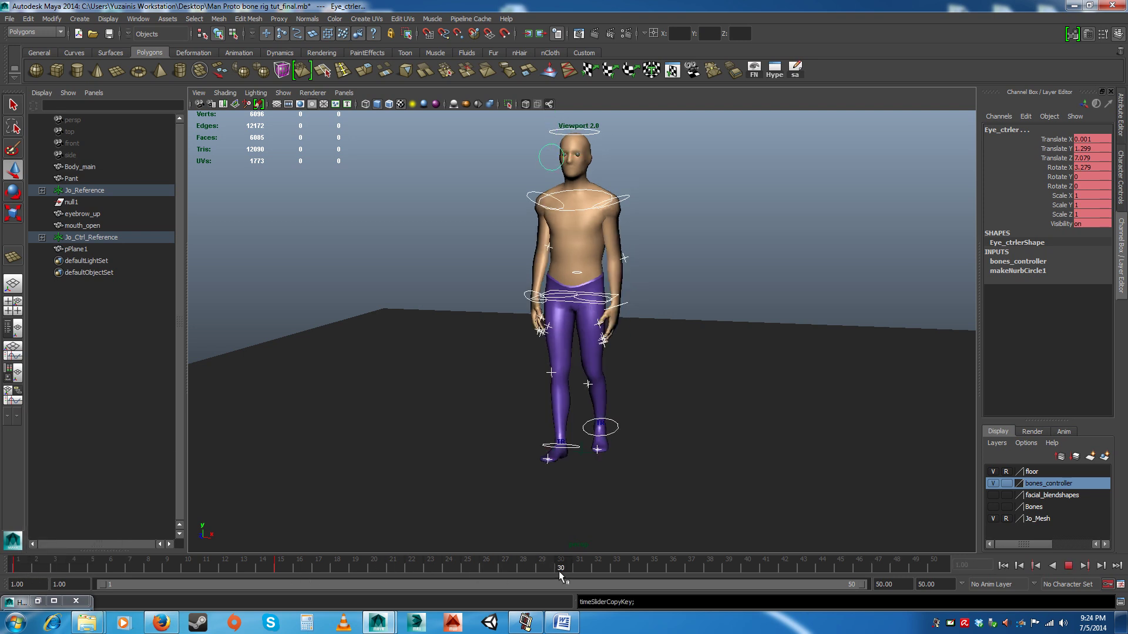
{"action": "right_click", "coordinate": [559, 570]}
{"action": "mouse_move", "coordinate": [621, 425]}
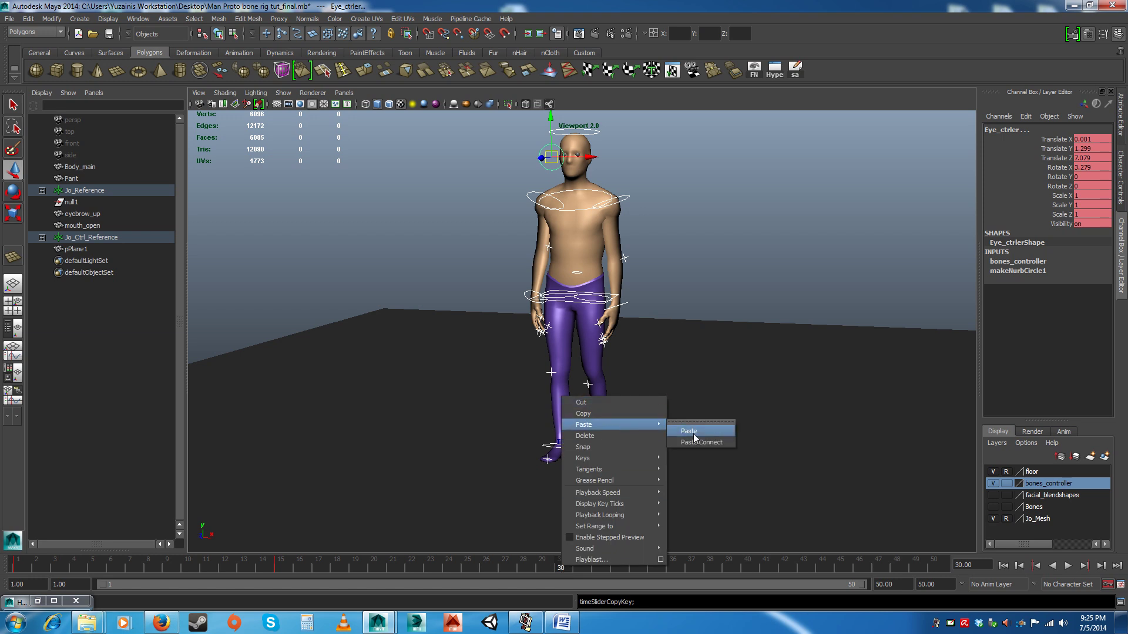
{"action": "left_click", "coordinate": [527, 569]}
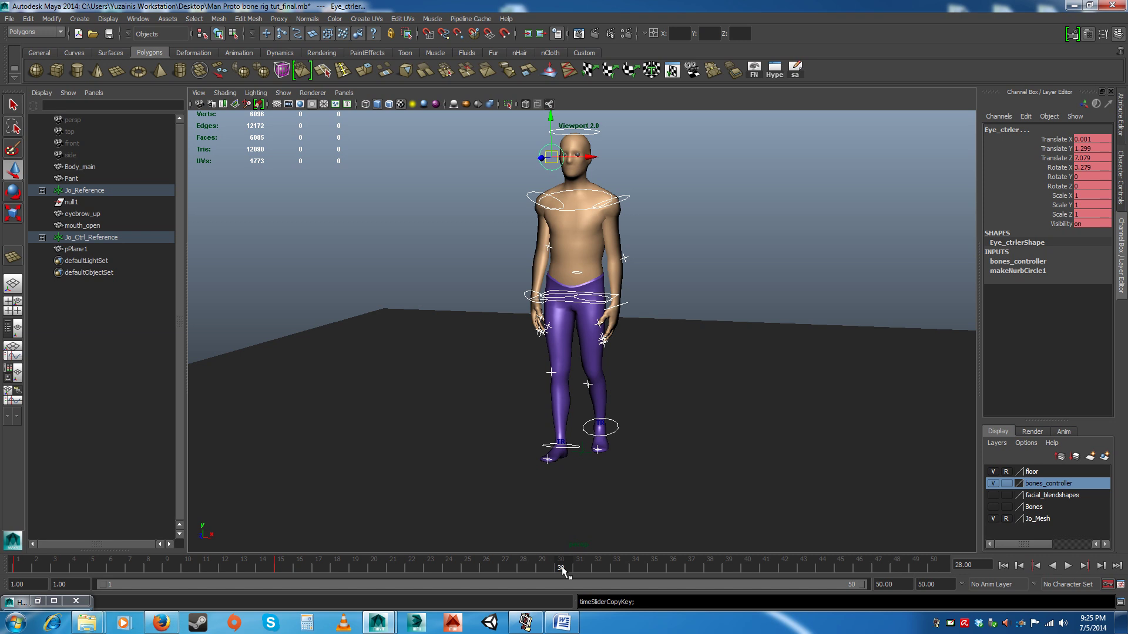
{"action": "left_click_drag", "start_coordinate": [561, 571], "coordinate": [129, 572]}
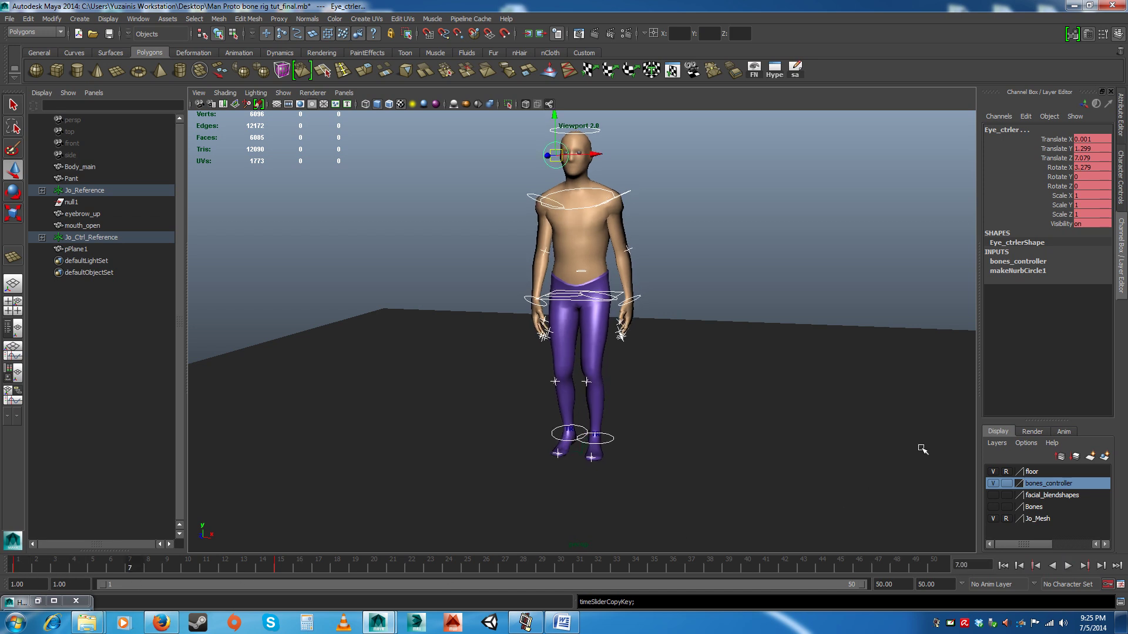
Step: Show the HumanIK character controls and inspect the head and left shoulder effectors while checking frames 7 and 4
{"action": "left_click", "coordinate": [1122, 179]}
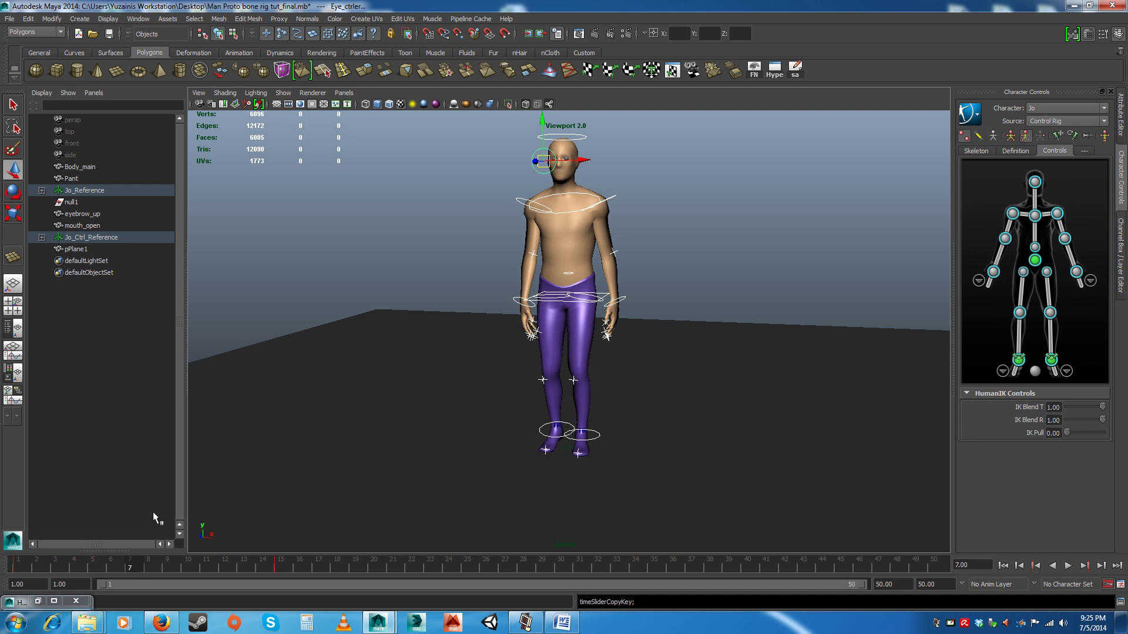
{"action": "left_click", "coordinate": [158, 568]}
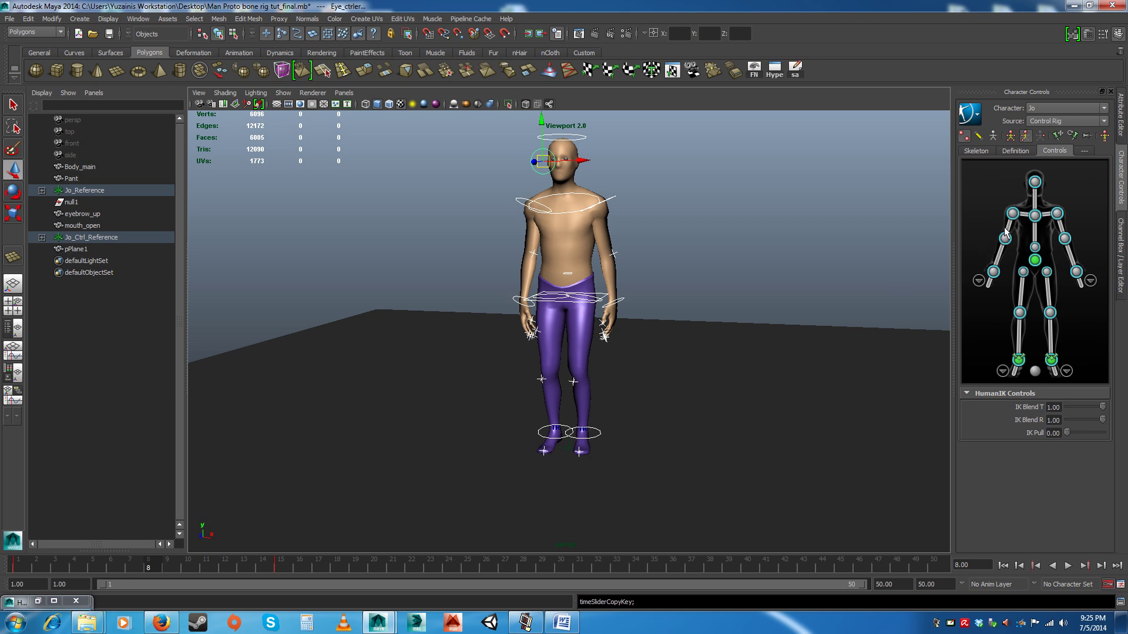
{"action": "left_click", "coordinate": [130, 567]}
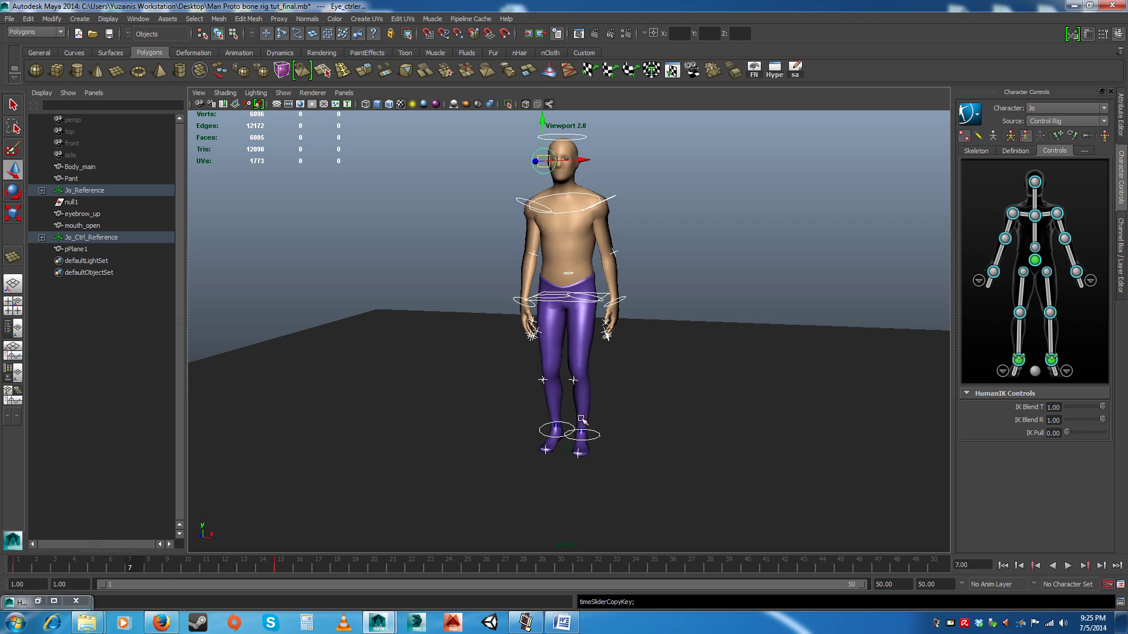
{"action": "left_click", "coordinate": [654, 257]}
{"action": "left_click", "coordinate": [578, 139]}
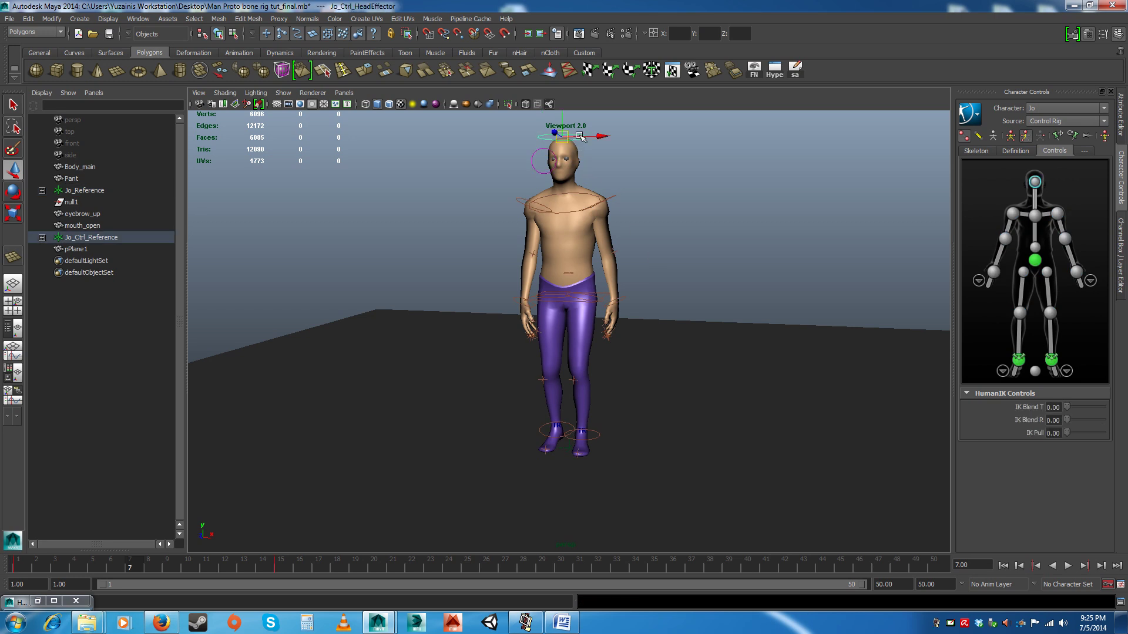
{"action": "left_click", "coordinate": [611, 202]}
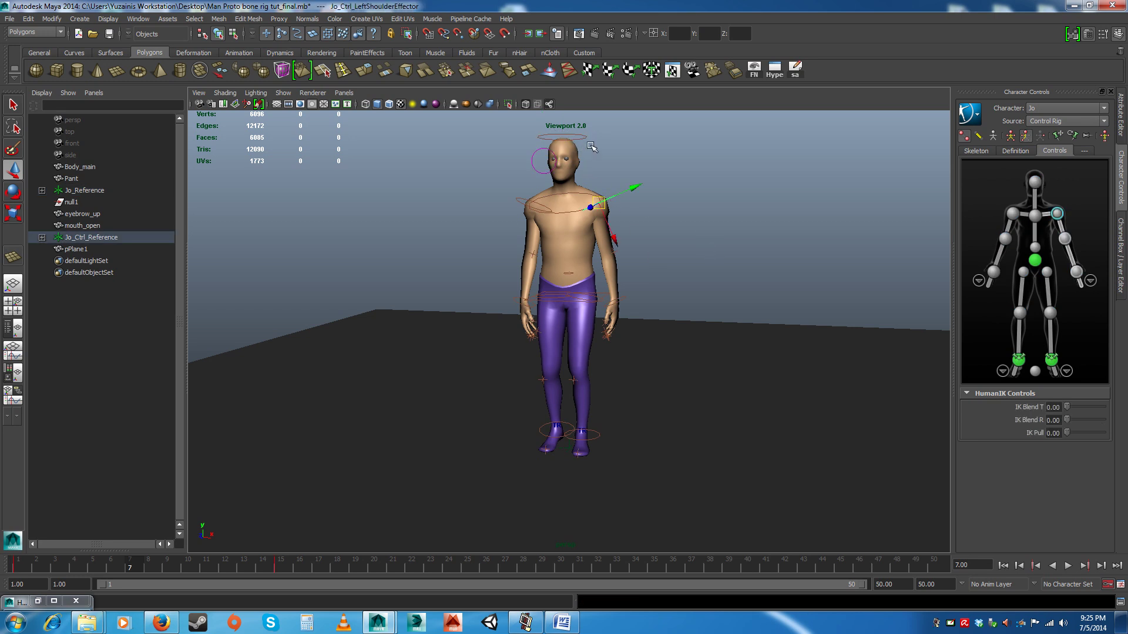
{"action": "left_click", "coordinate": [74, 568]}
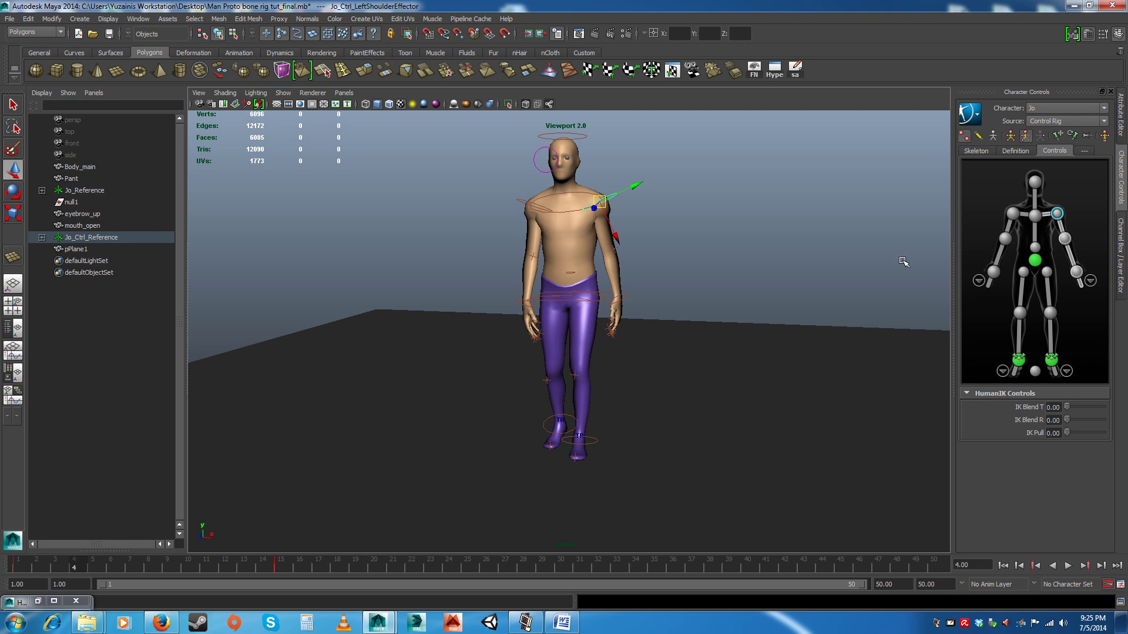
Step: Set the HumanIK keying mode to Full Body and move to frame 26
{"action": "left_click", "coordinate": [1009, 136]}
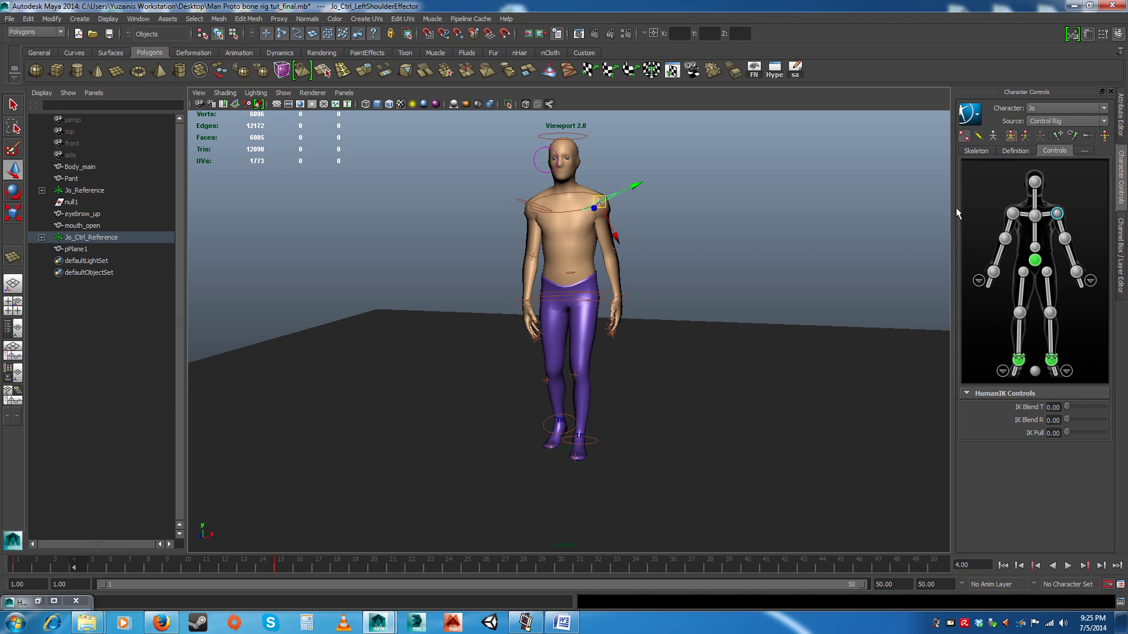
{"action": "key", "text": "alt+v"}
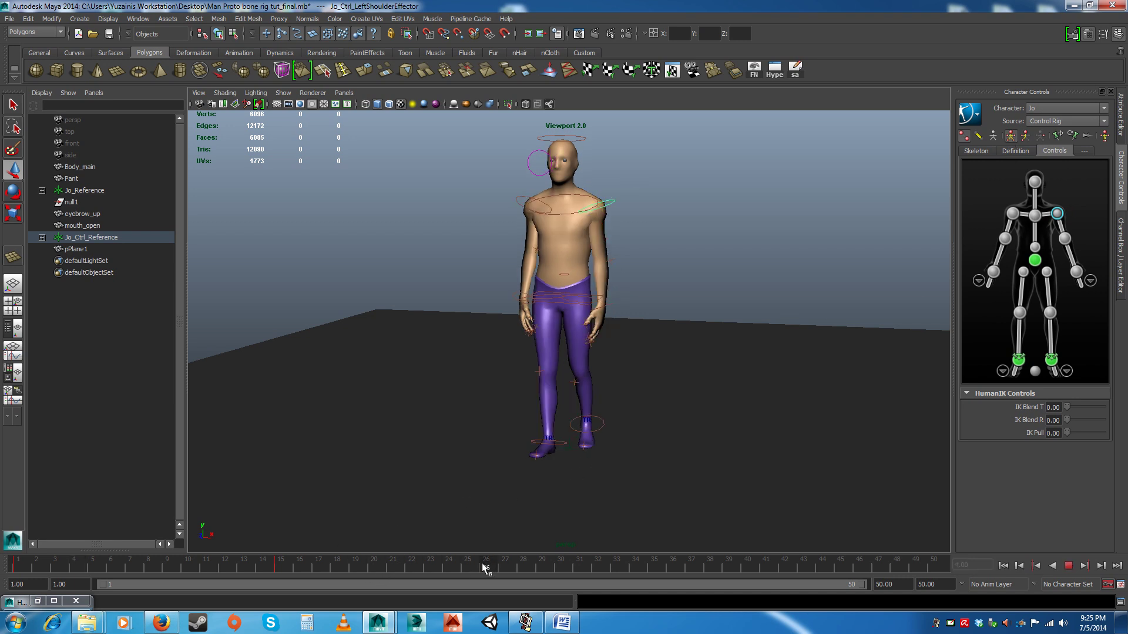
{"action": "left_click", "coordinate": [491, 563]}
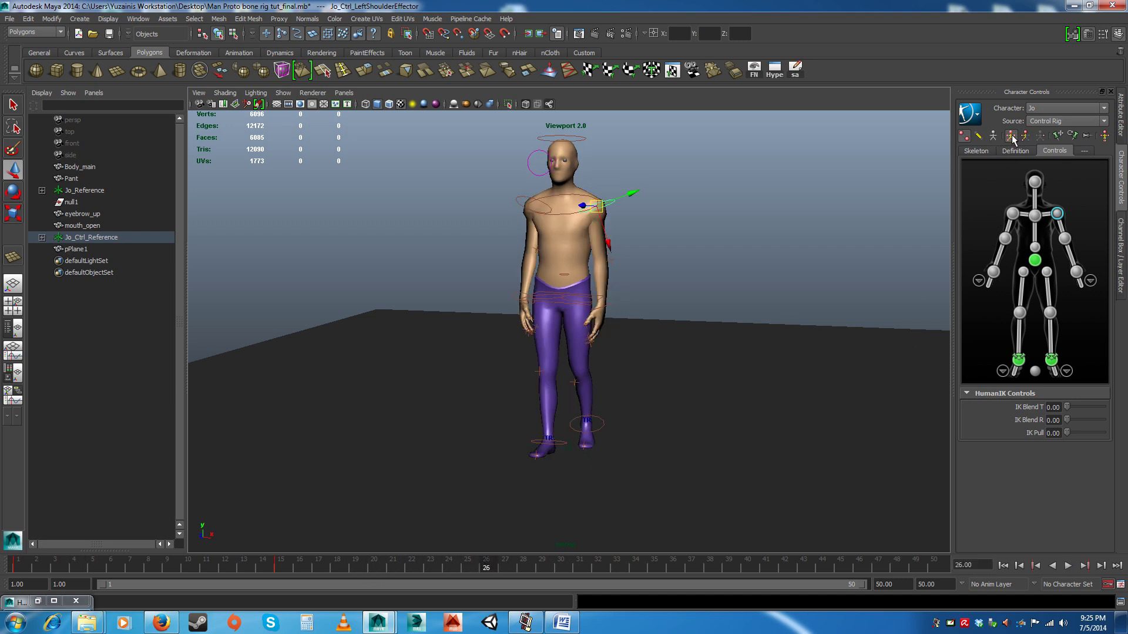
Step: Select individual rig effectors in turn at frame 26, from the head and right shoulder down to the left ankle
{"action": "left_click", "coordinate": [583, 140]}
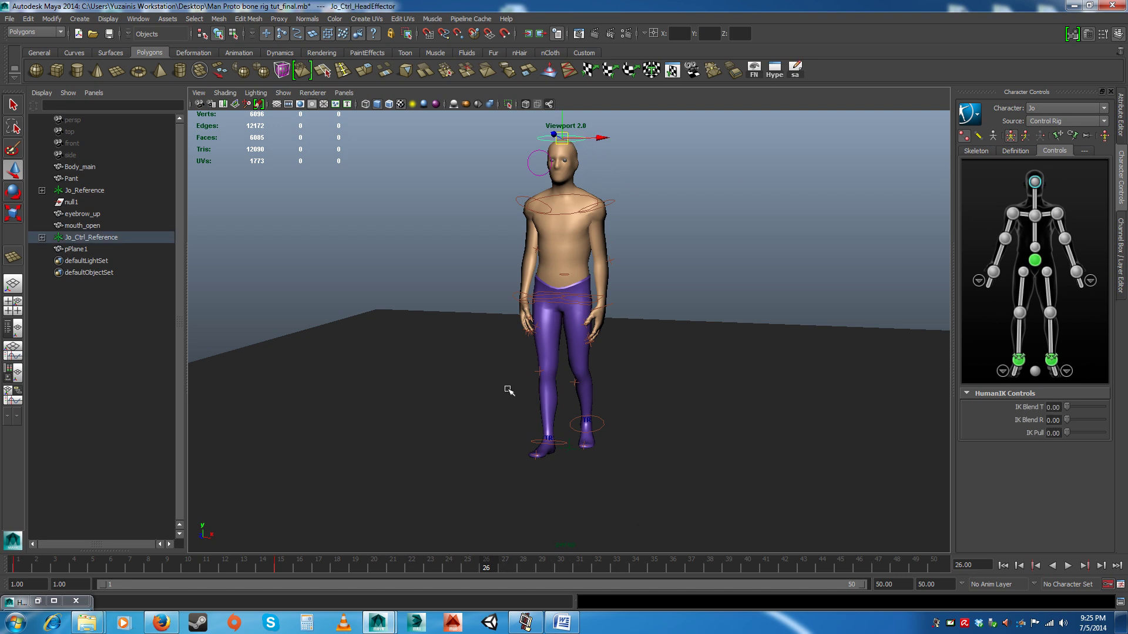
{"action": "left_click", "coordinate": [520, 203]}
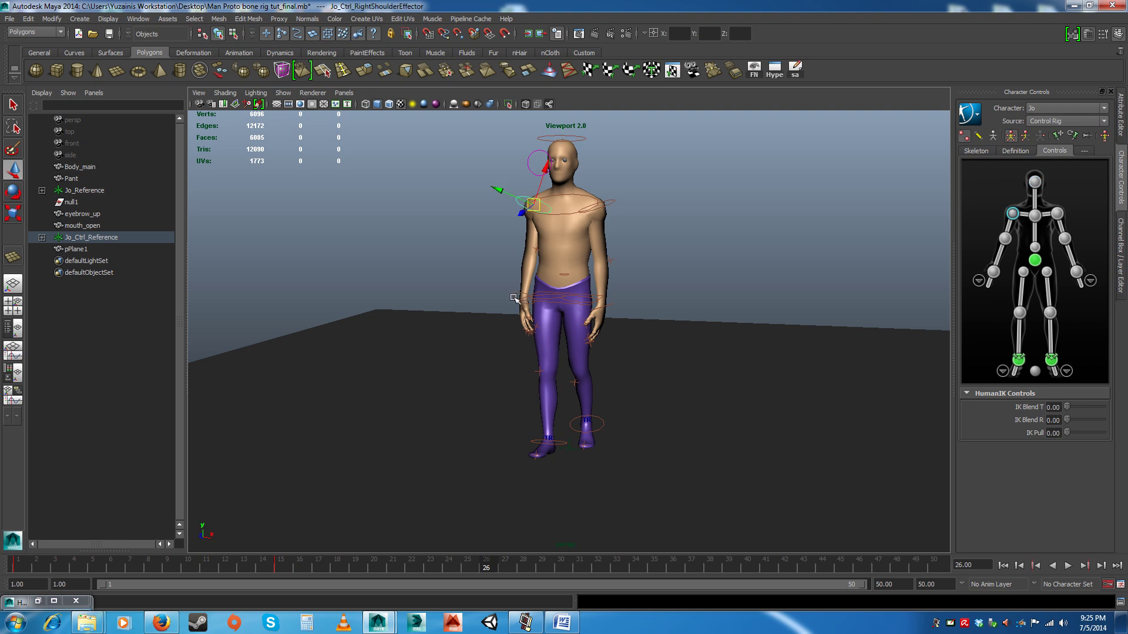
{"action": "left_click", "coordinate": [521, 298]}
{"action": "left_click", "coordinate": [574, 383]}
{"action": "left_click", "coordinate": [588, 424]}
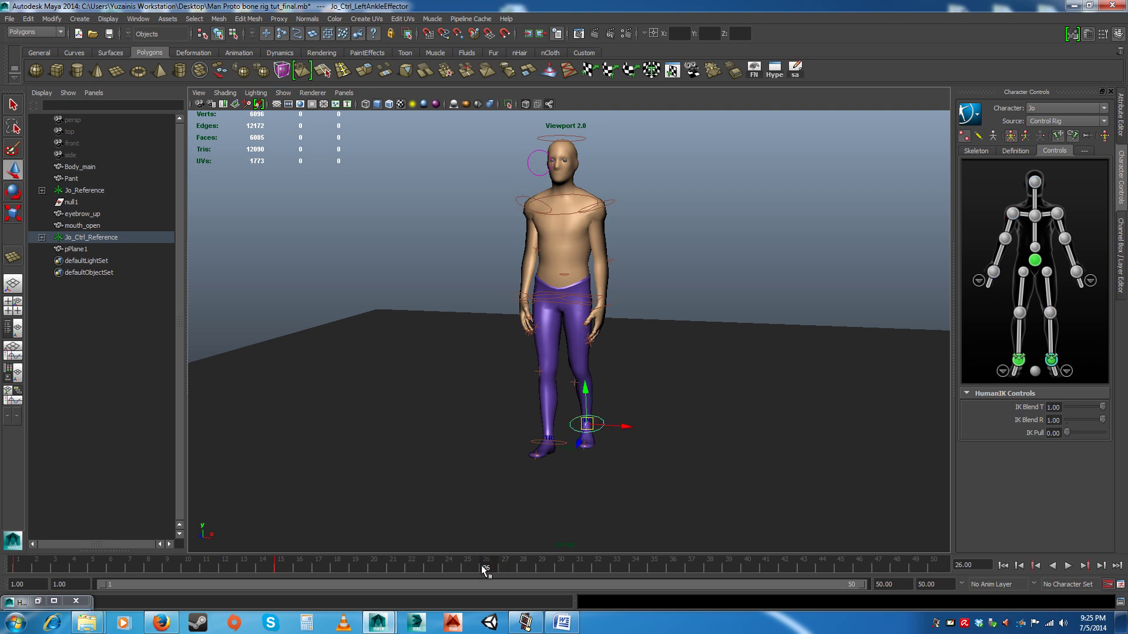
Step: Go to frame 30, set the HumanIK keying mode to Full Body and select the head effector
{"action": "key", "text": "alt+v"}
{"action": "left_click", "coordinate": [565, 575]}
{"action": "left_click", "coordinate": [1024, 137]}
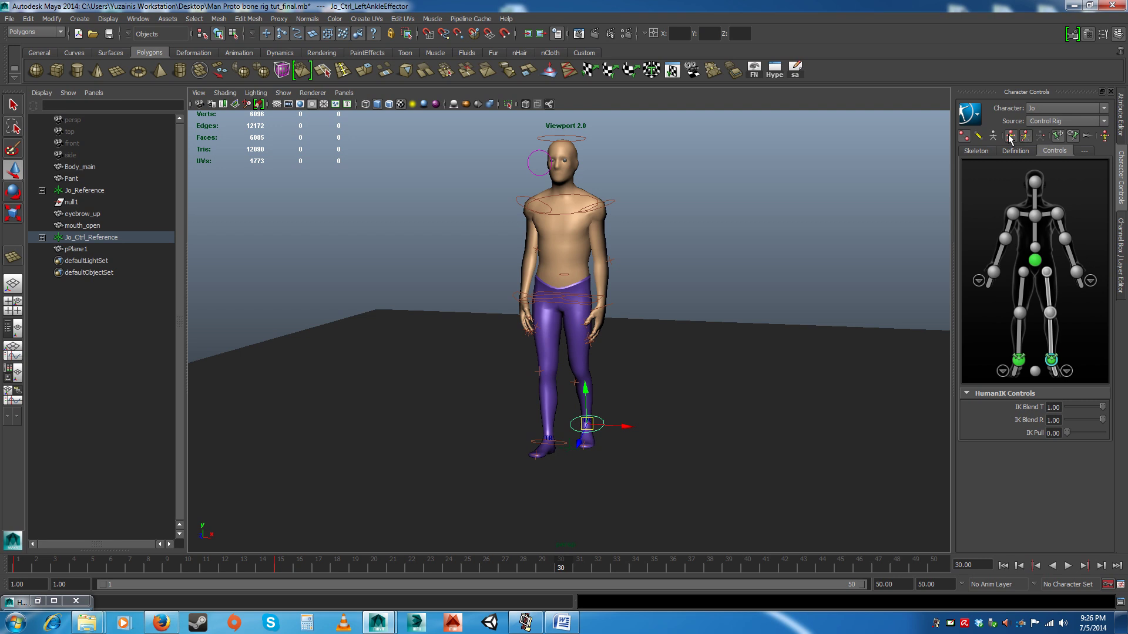
{"action": "left_click", "coordinate": [1009, 137]}
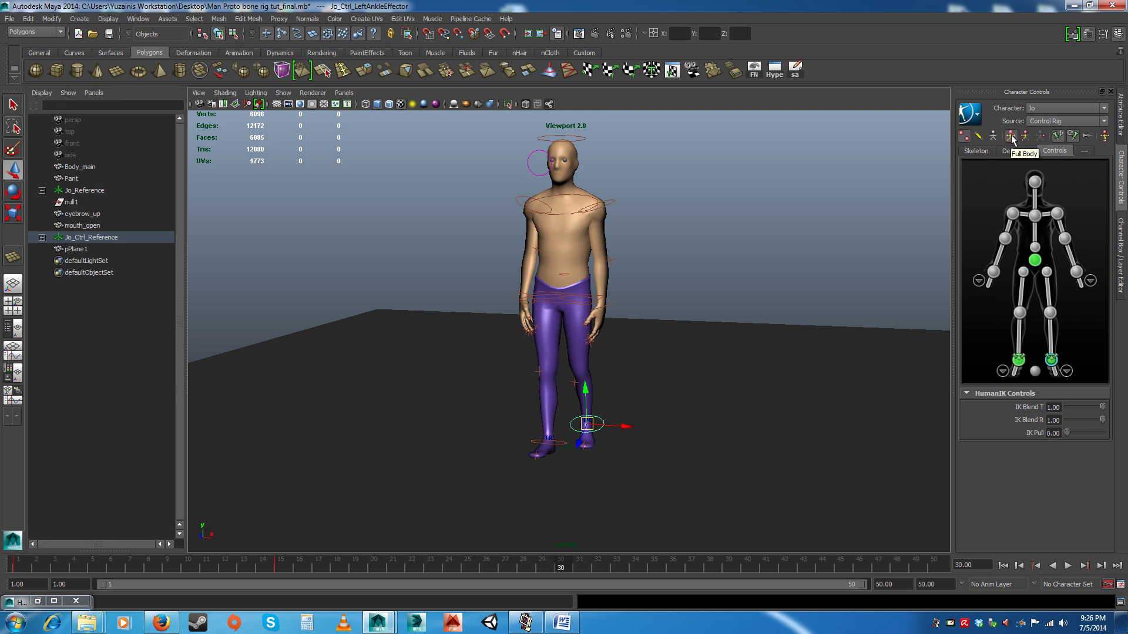
{"action": "left_click", "coordinate": [1011, 137]}
{"action": "left_click", "coordinate": [584, 141]}
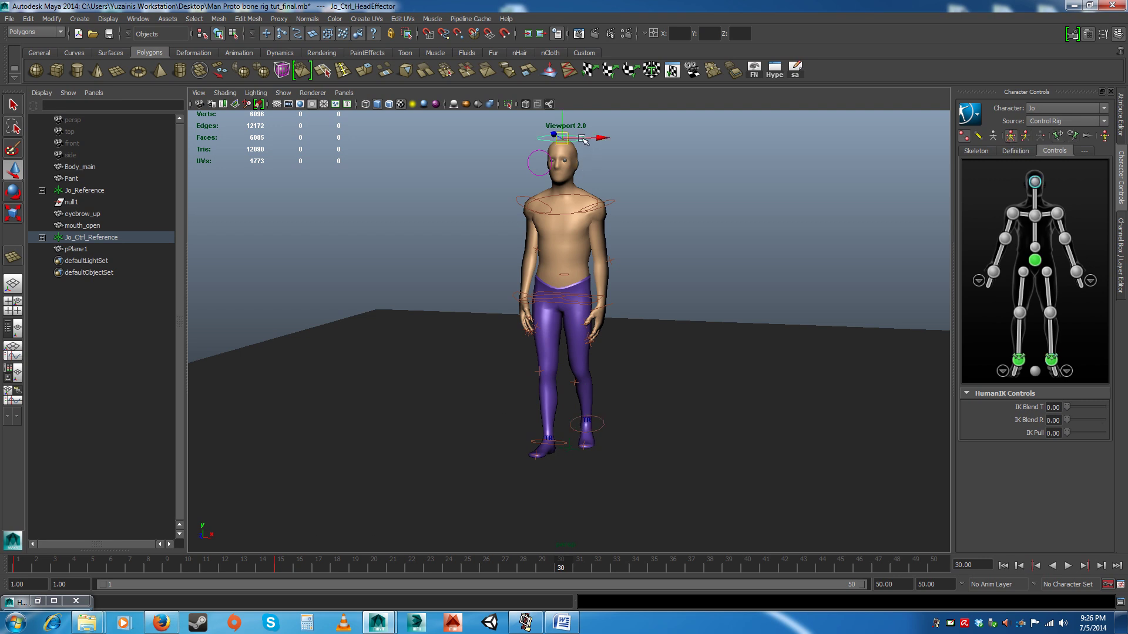
Step: Copy the key at frame 1 on the timeline with the head effector selected in Full Body mode
{"action": "left_click", "coordinate": [16, 565]}
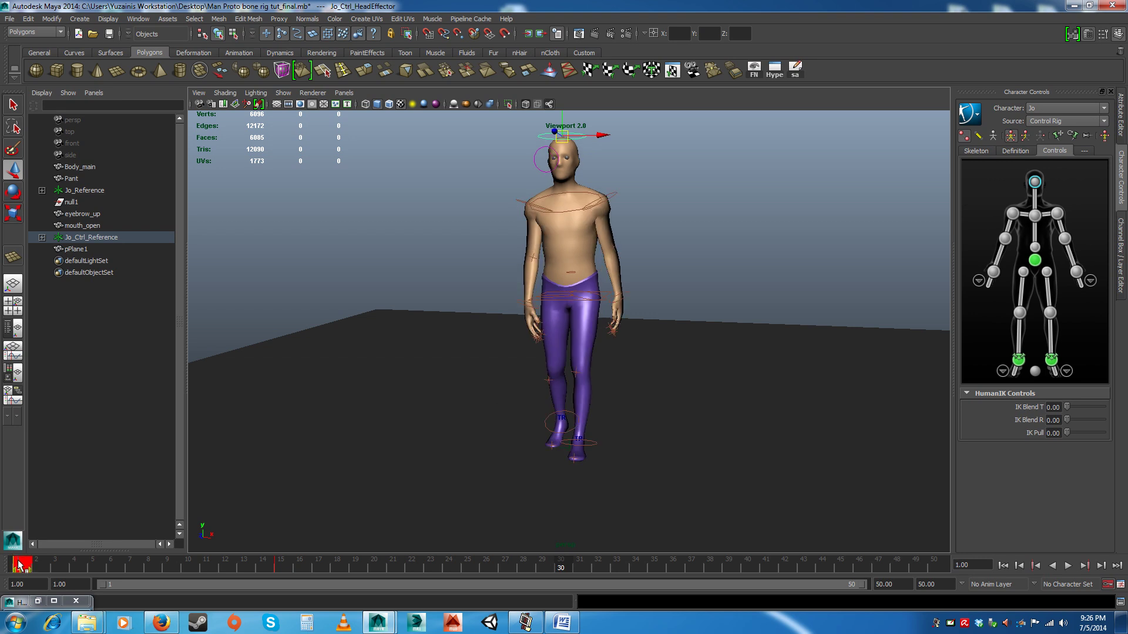
{"action": "right_click", "coordinate": [19, 565]}
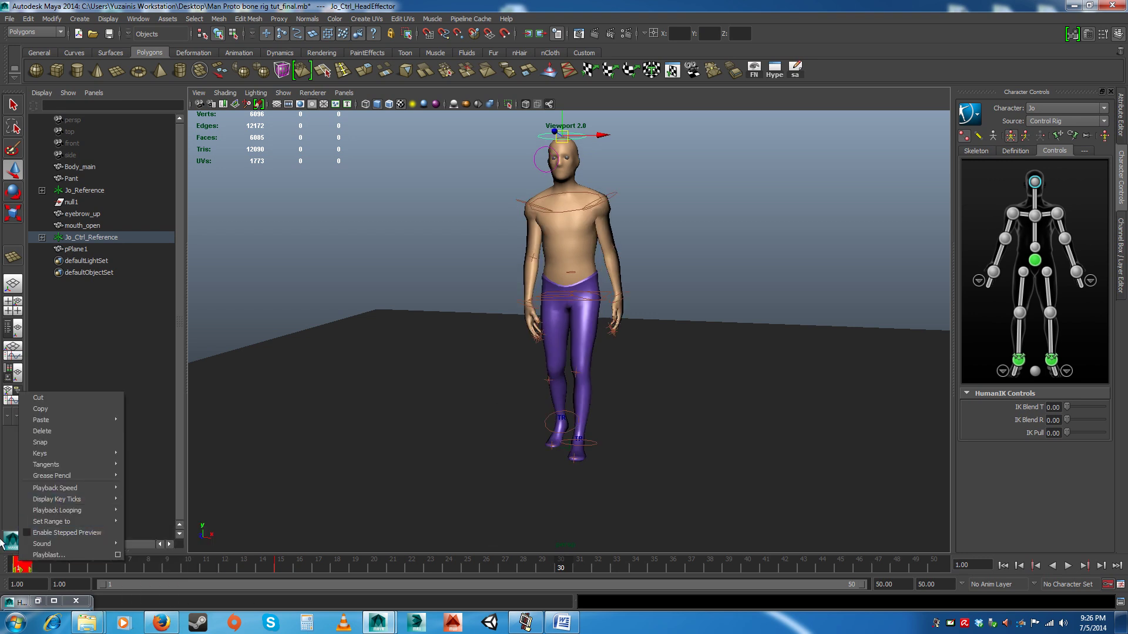
{"action": "left_click", "coordinate": [58, 568]}
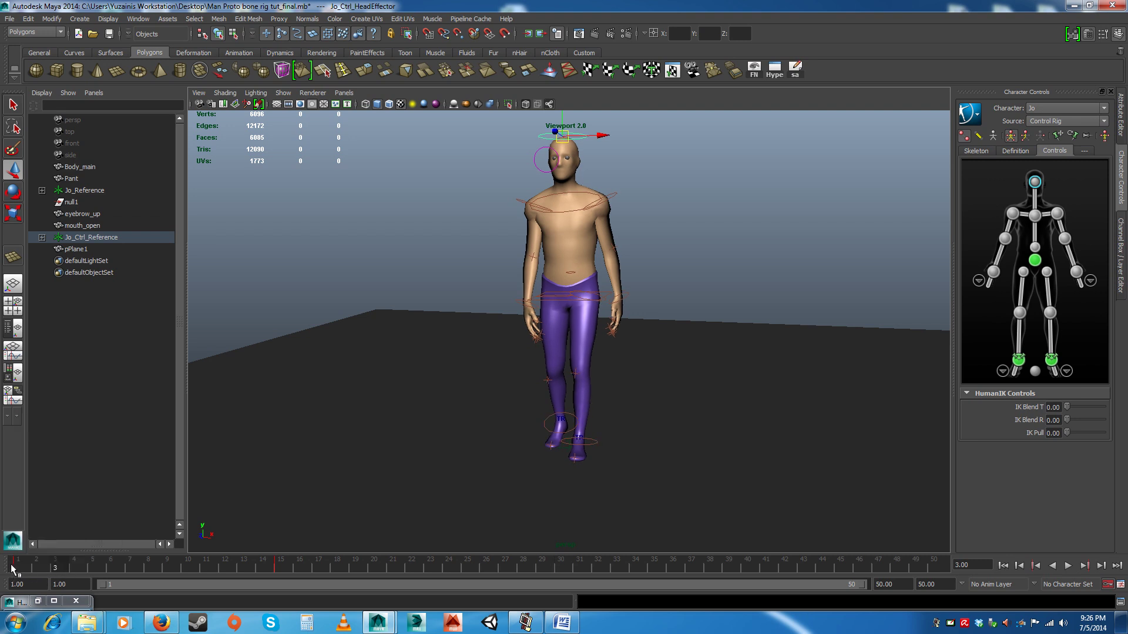
{"action": "left_click", "coordinate": [15, 567]}
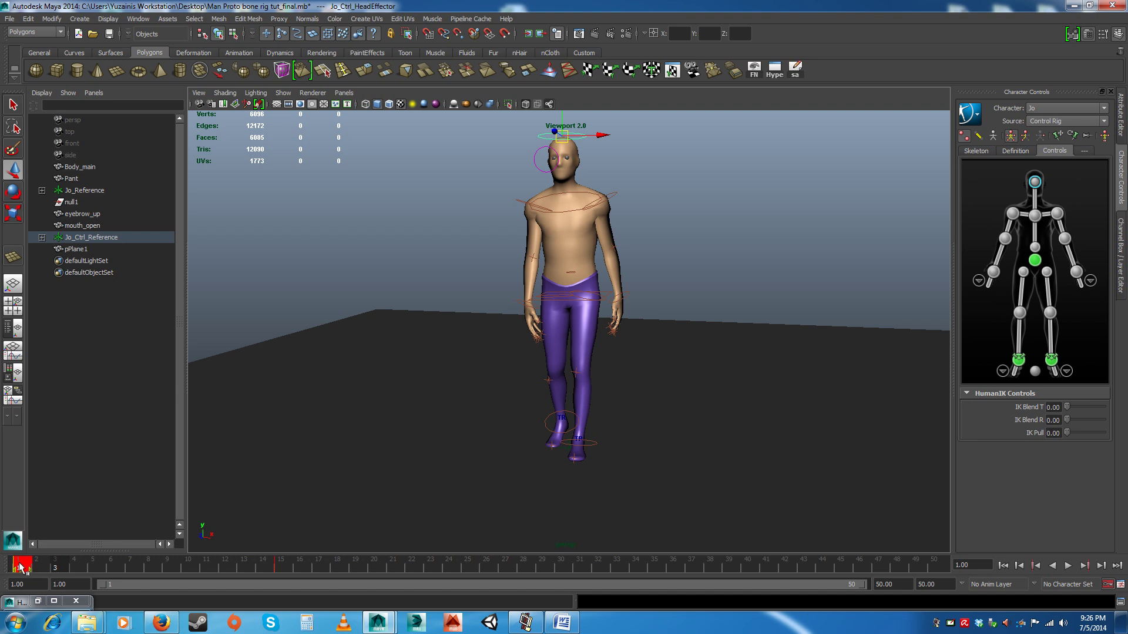
{"action": "right_click", "coordinate": [24, 568]}
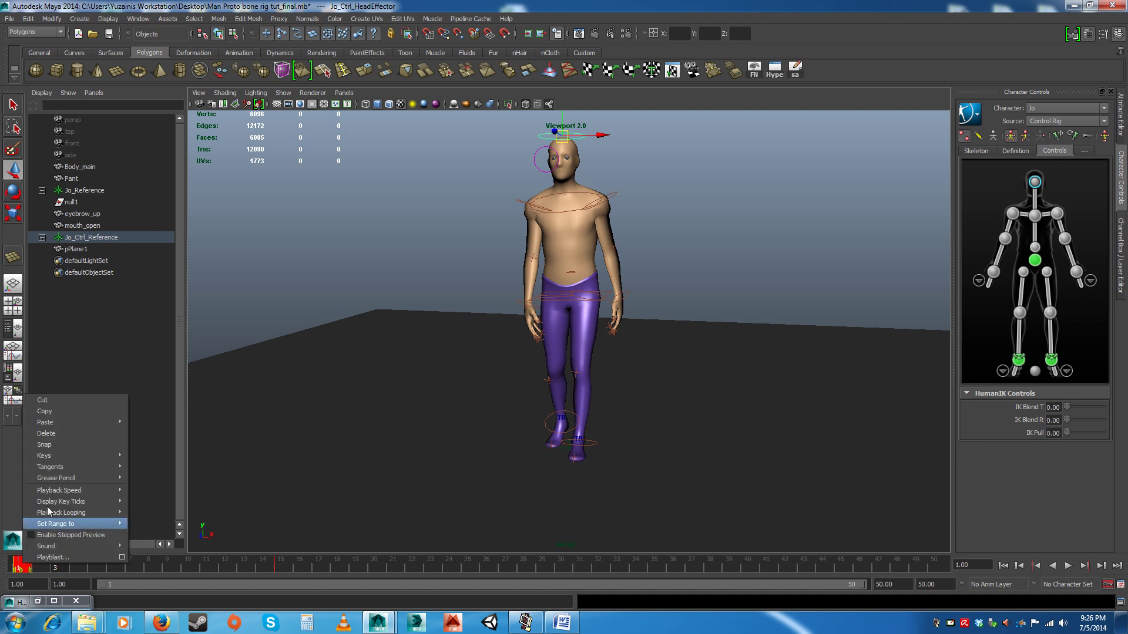
{"action": "left_click", "coordinate": [55, 411]}
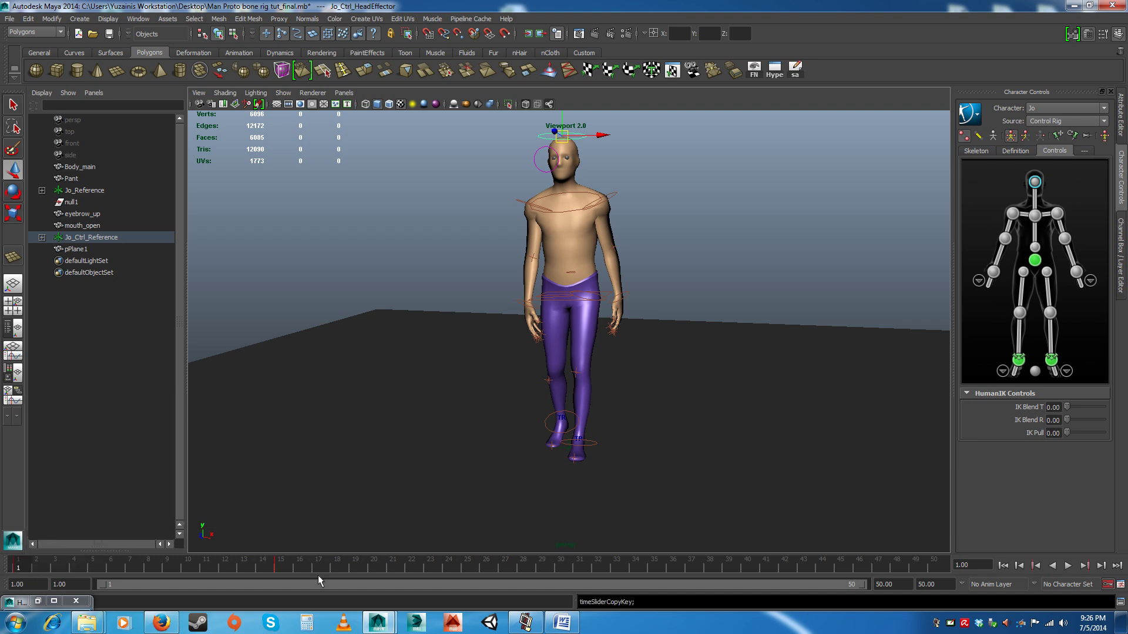
Step: Paste the copied frame 1 pose key at frame 30 to close the walk loop
{"action": "key", "text": "alt+v"}
{"action": "left_click", "coordinate": [562, 565]}
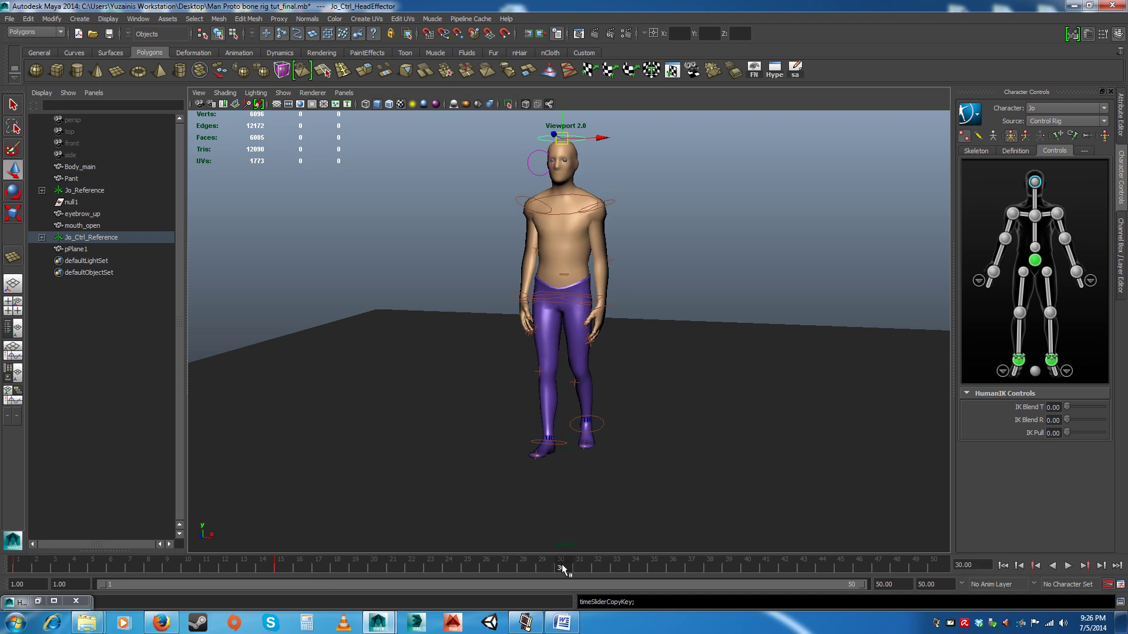
{"action": "right_click", "coordinate": [562, 565]}
{"action": "mouse_move", "coordinate": [611, 424]}
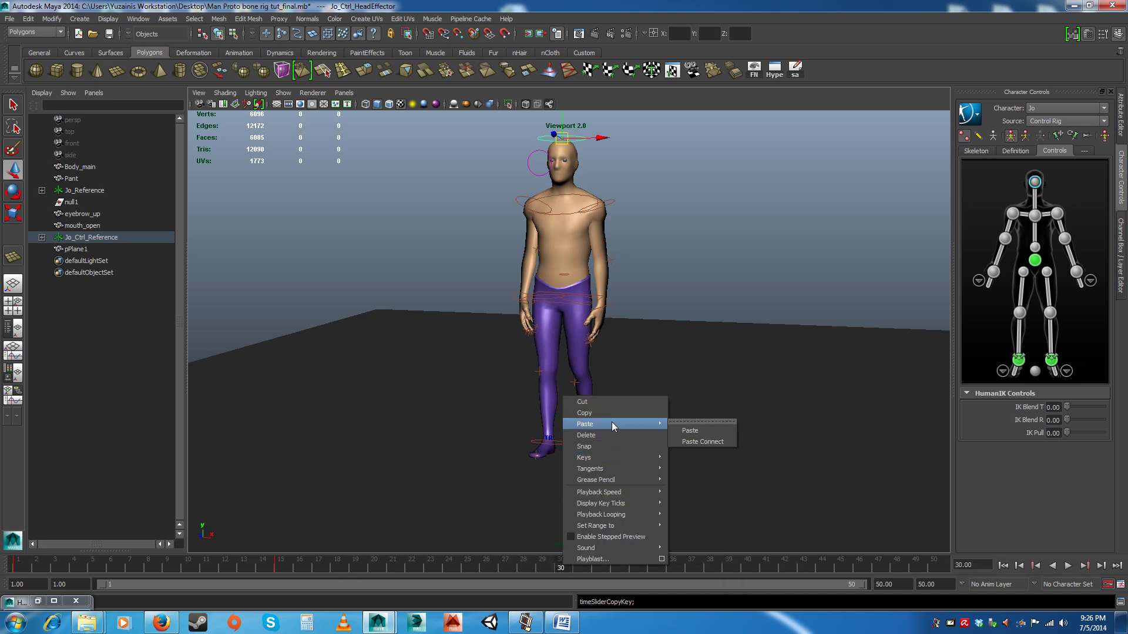
{"action": "left_click", "coordinate": [709, 431]}
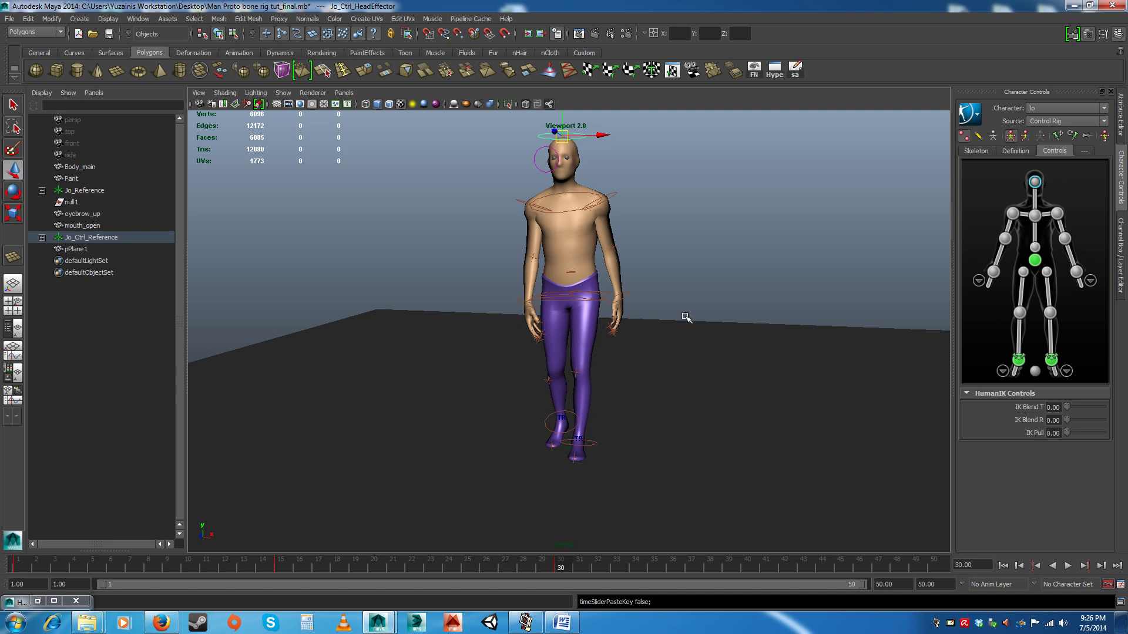
Step: Select the left and then the right ankle effector, with the HumanIK keying mode set to Full Body
{"action": "left_click", "coordinate": [592, 446]}
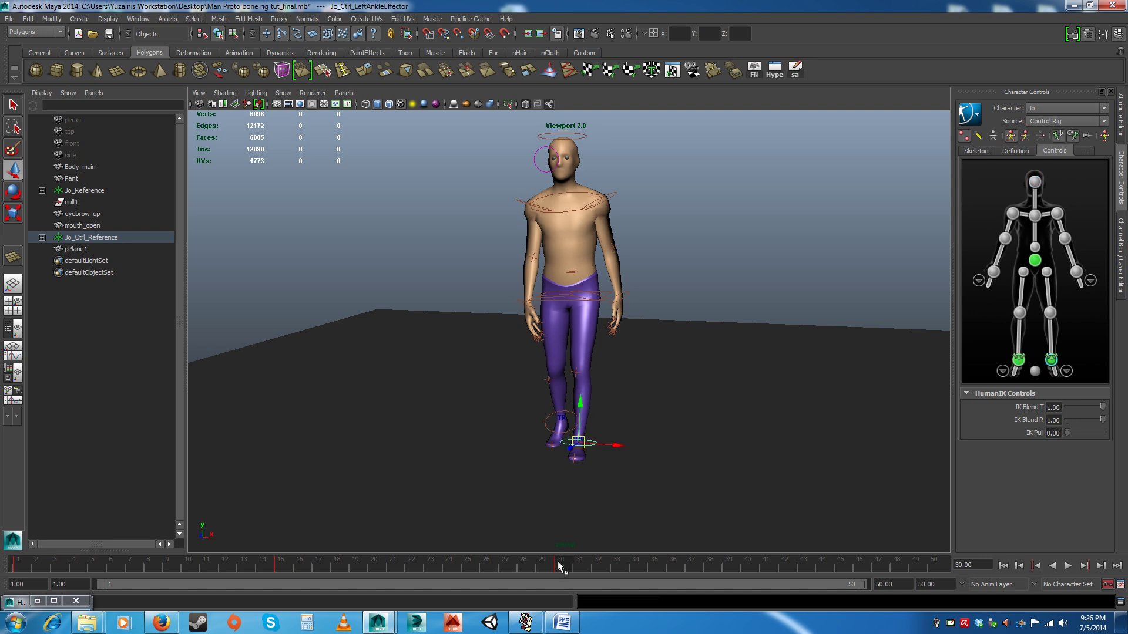
{"action": "left_click", "coordinate": [546, 424]}
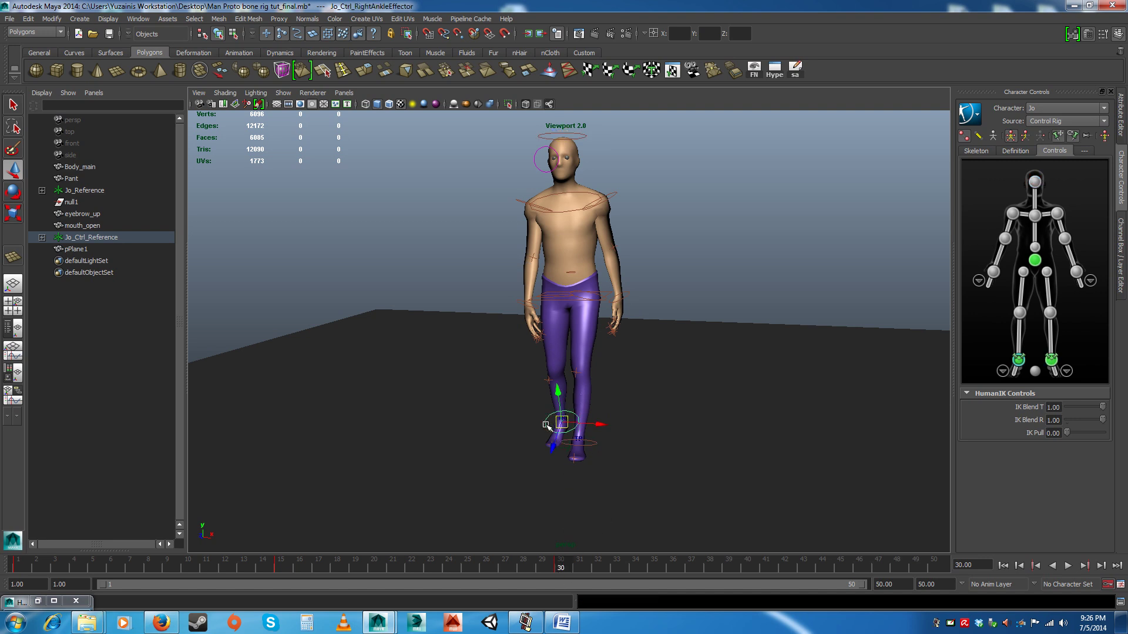
{"action": "left_click", "coordinate": [1010, 136]}
Step: Scrub the timeline and play the animation from the start to review the walk's timing
{"action": "key", "text": "alt+v"}
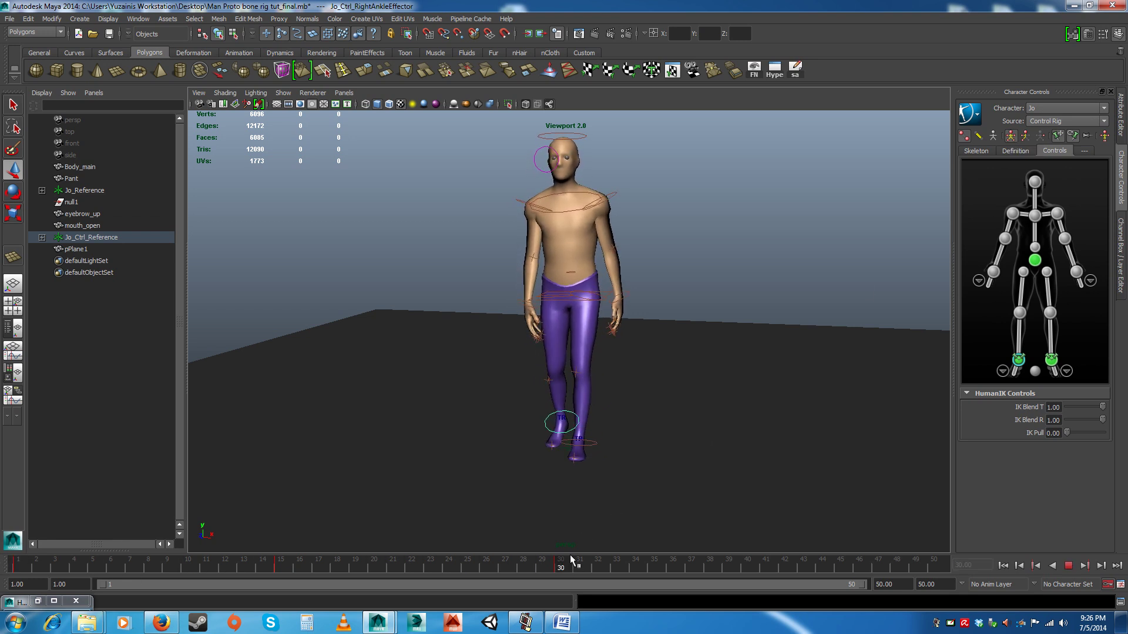
{"action": "key", "text": "alt+v"}
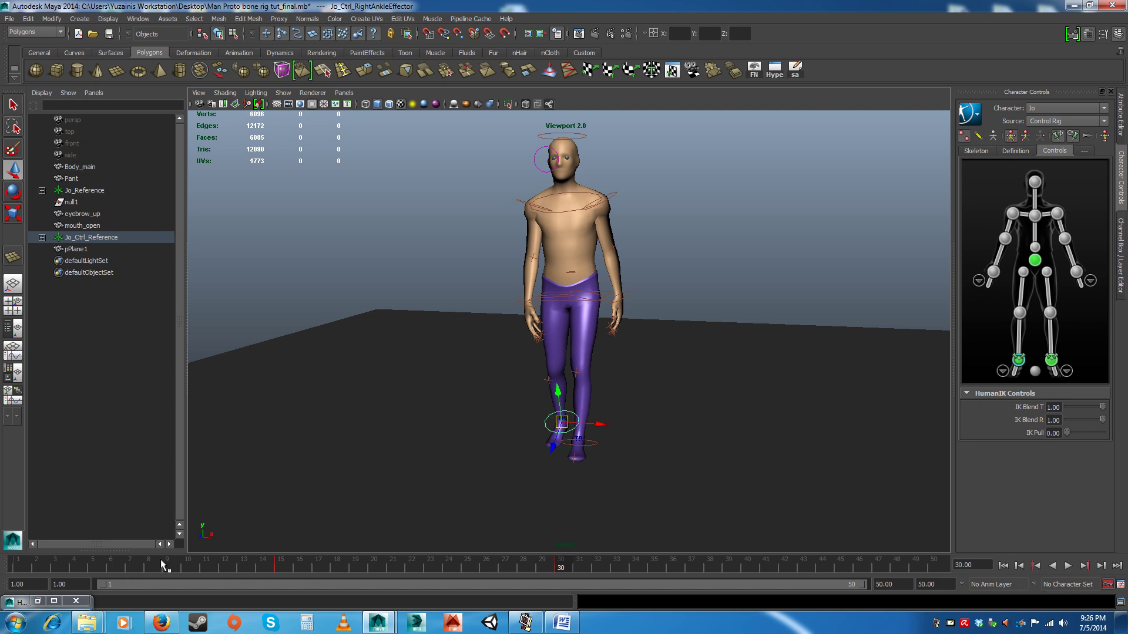
{"action": "left_click", "coordinate": [1003, 565]}
{"action": "left_click", "coordinate": [1069, 567]}
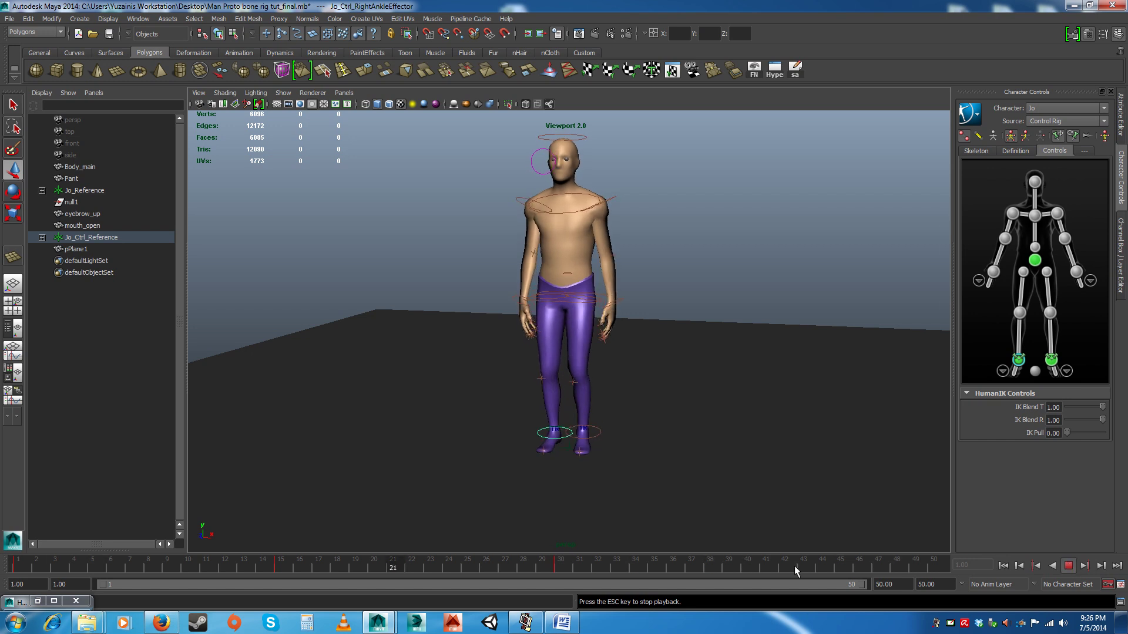
{"action": "left_click", "coordinate": [1069, 566]}
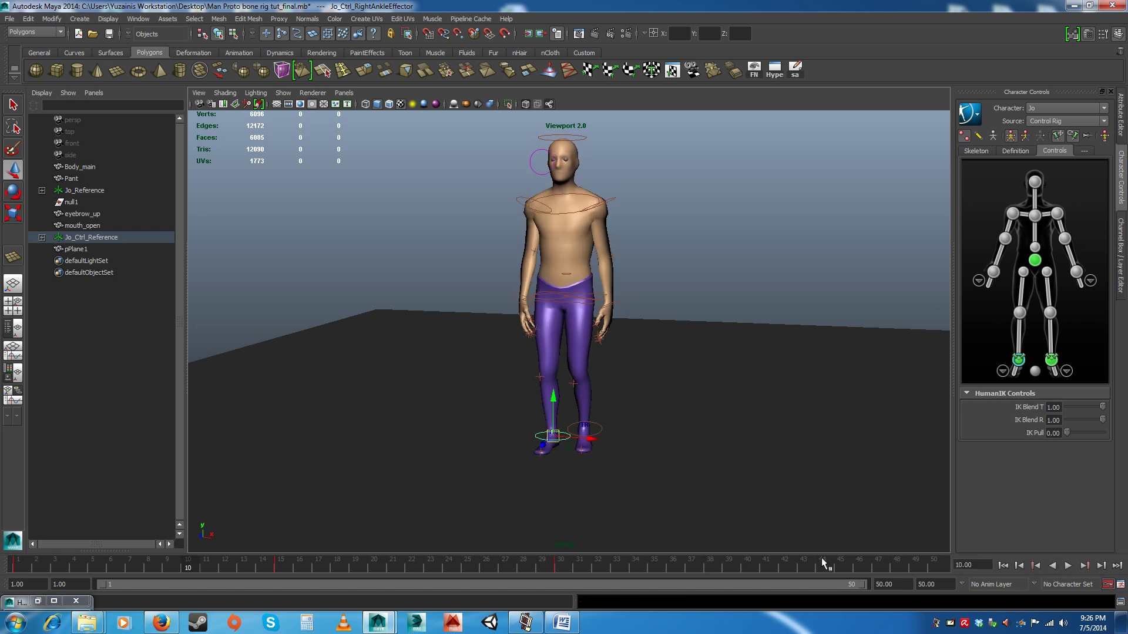
Step: Try to stretch the key range of frames 1 to 30 out to about frame 42, and undo the scaling
{"action": "left_click_drag", "start_coordinate": [559, 566], "coordinate": [0, 561], "text": "shift"}
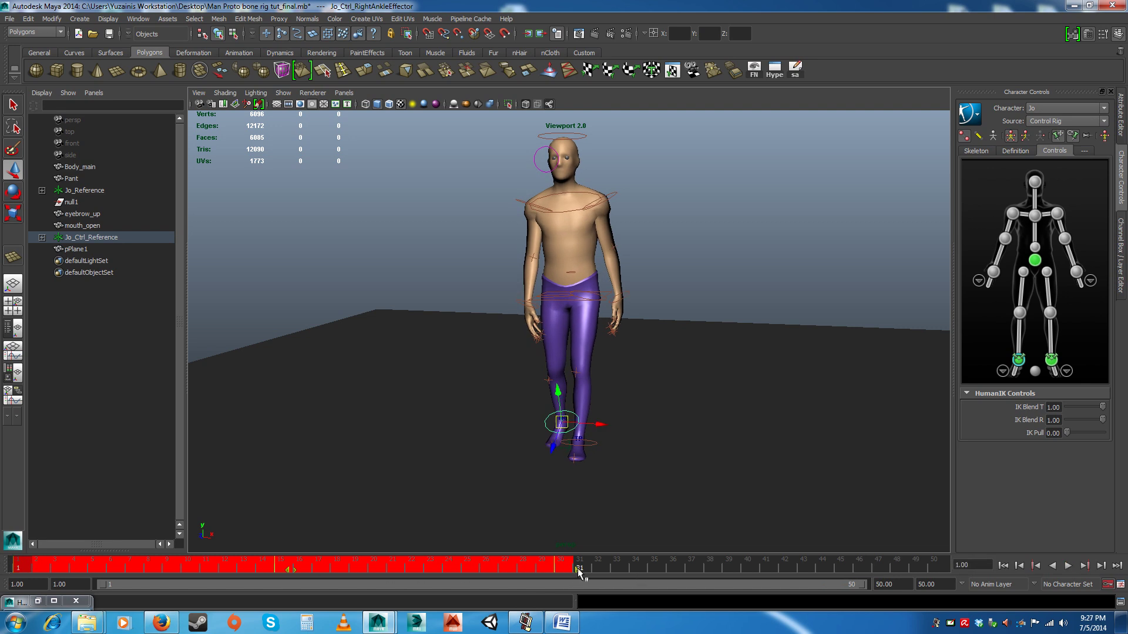
{"action": "key", "text": "alt+v"}
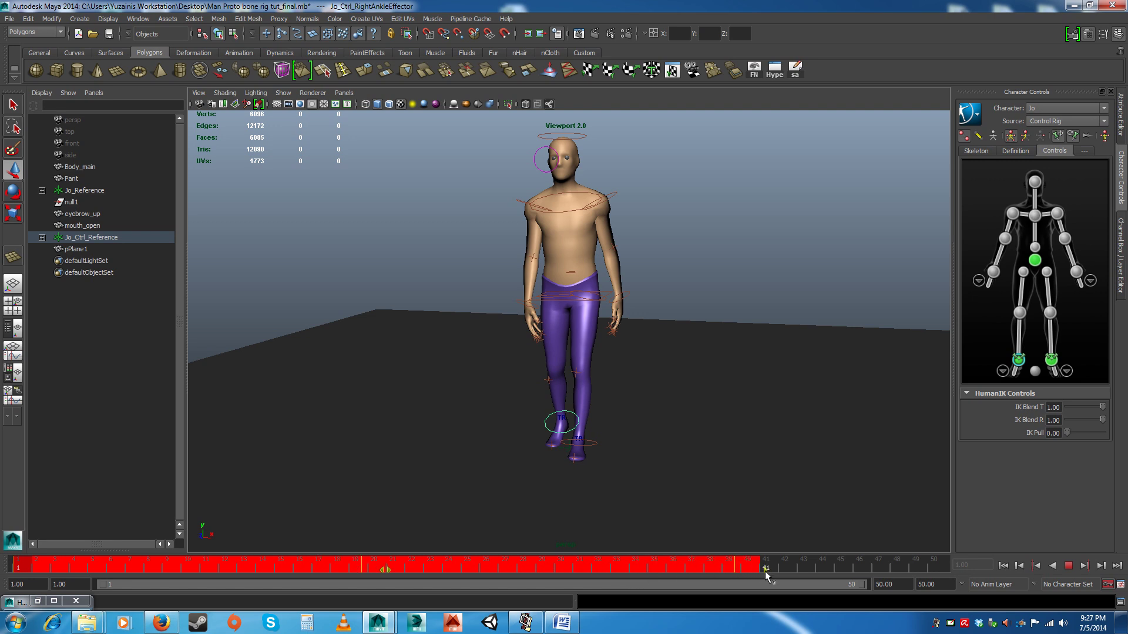
{"action": "key", "text": "alt+v"}
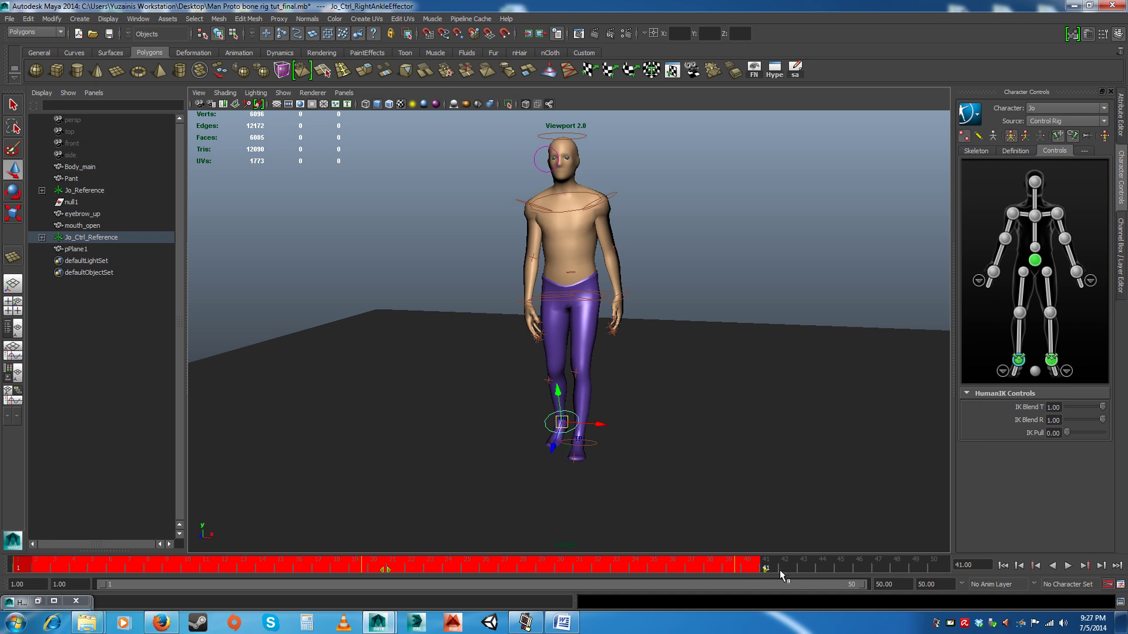
{"action": "key", "text": "alt+v"}
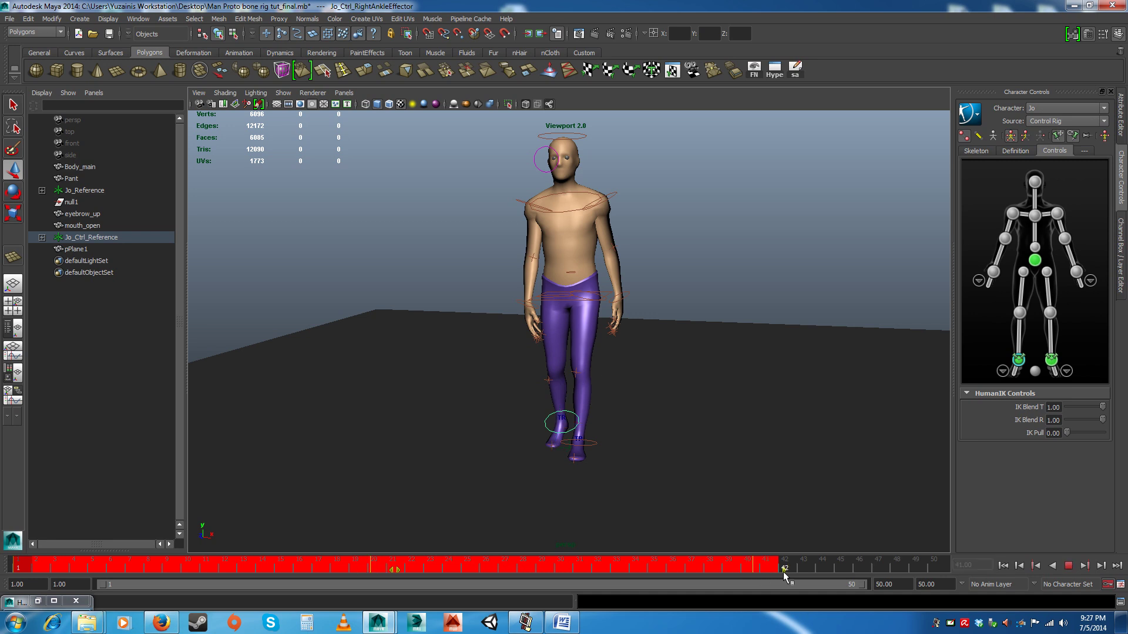
{"action": "left_click_drag", "start_coordinate": [783, 572], "coordinate": [782, 572]}
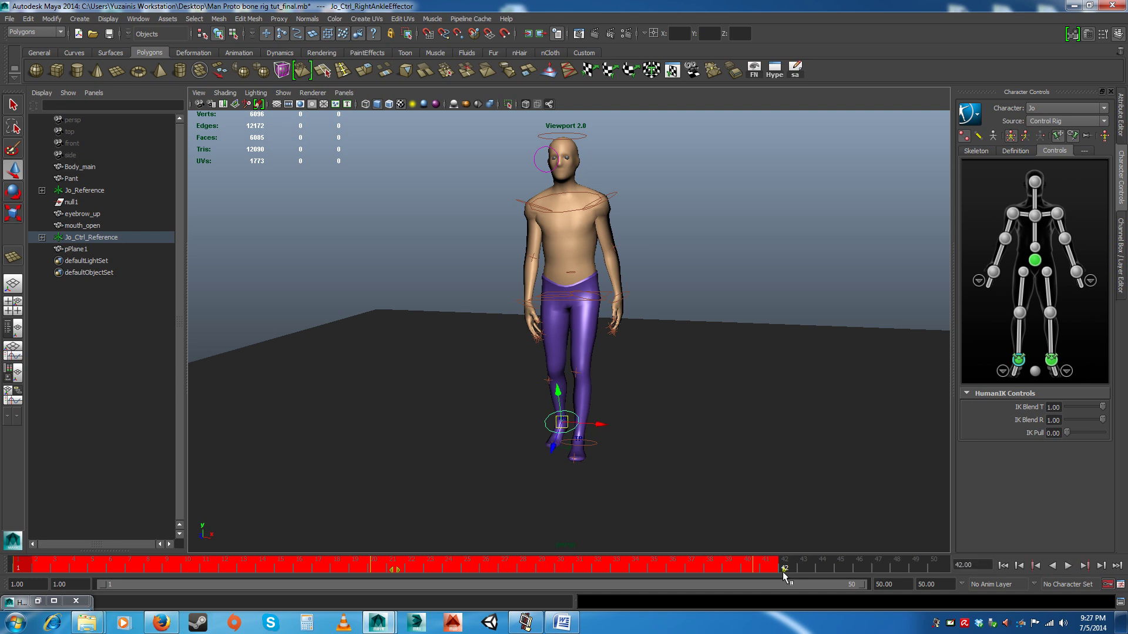
{"action": "left_click", "coordinate": [814, 568]}
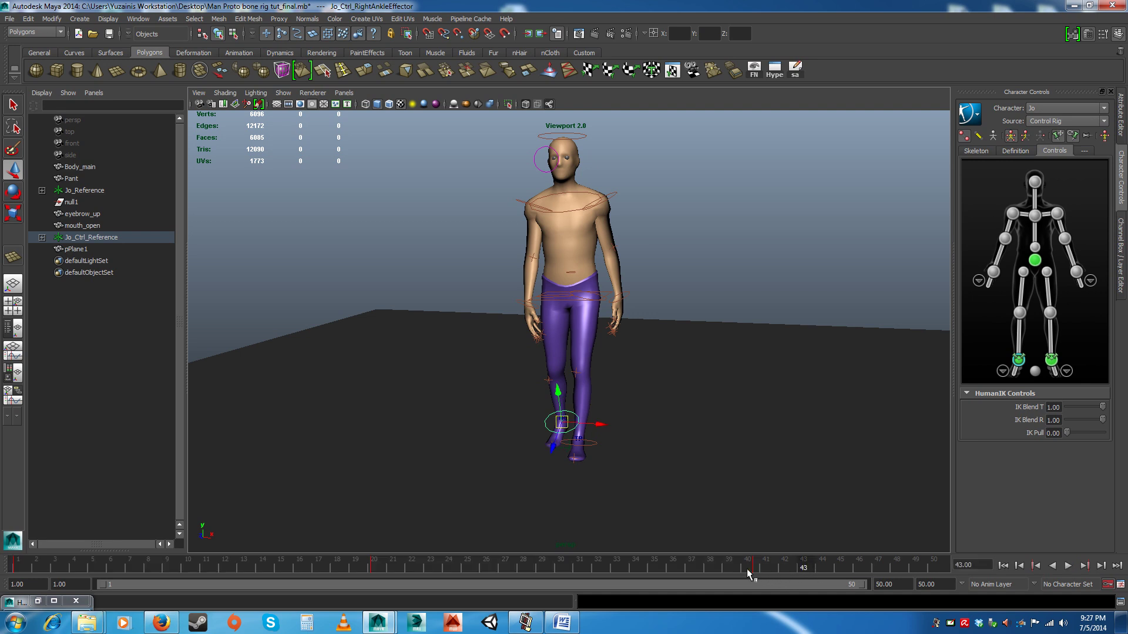
{"action": "mouse_move", "coordinate": [758, 569]}
{"action": "left_mouse_down", "text": "shift"}
{"action": "mouse_move", "coordinate": [784, 570]}
{"action": "mouse_move", "coordinate": [752, 570]}
{"action": "left_mouse_up", "text": "shift"}
{"action": "key", "text": "ctrl+z"}
Step: Move the frame 30 key to frame 40 and the frame 15 key to frame 20 on the timeline
{"action": "left_click", "coordinate": [560, 566], "text": "shift"}
{"action": "key", "text": "alt+v"}
{"action": "left_click_drag", "start_coordinate": [634, 572], "coordinate": [705, 576]}
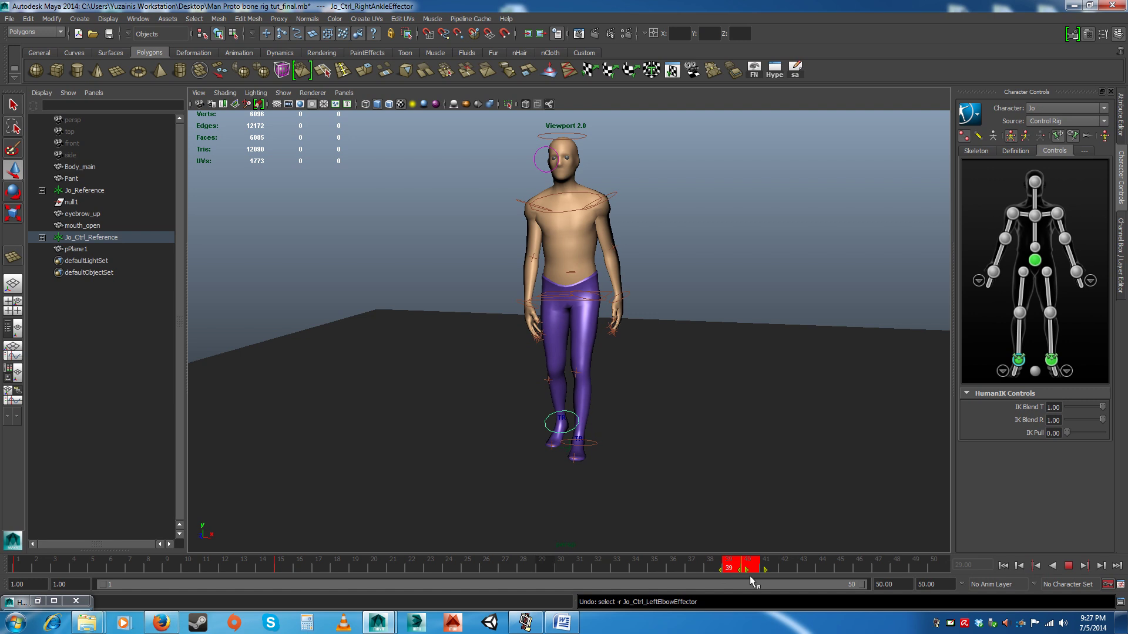
{"action": "left_click", "coordinate": [673, 569]}
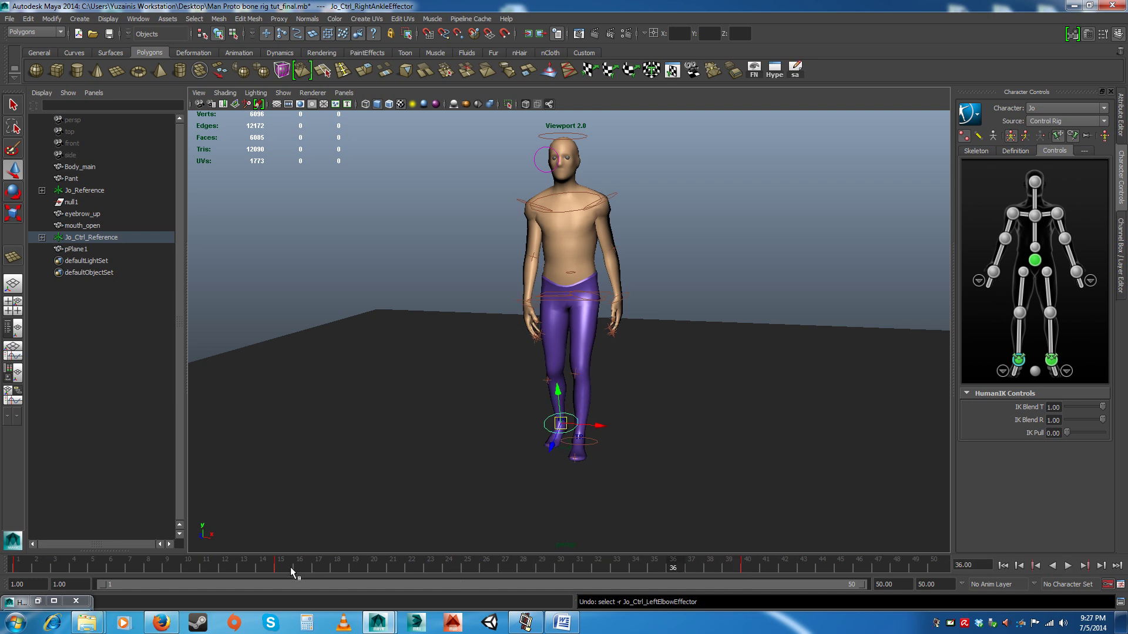
{"action": "left_click_drag", "start_coordinate": [291, 567], "coordinate": [358, 578], "text": "shift"}
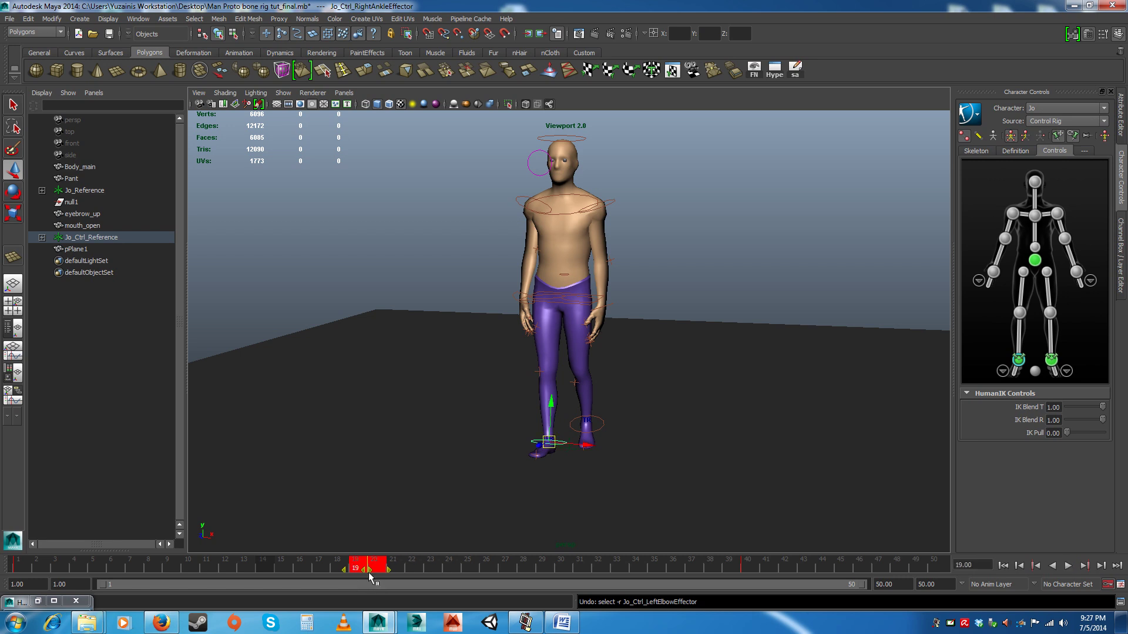
{"action": "left_click", "coordinate": [411, 573]}
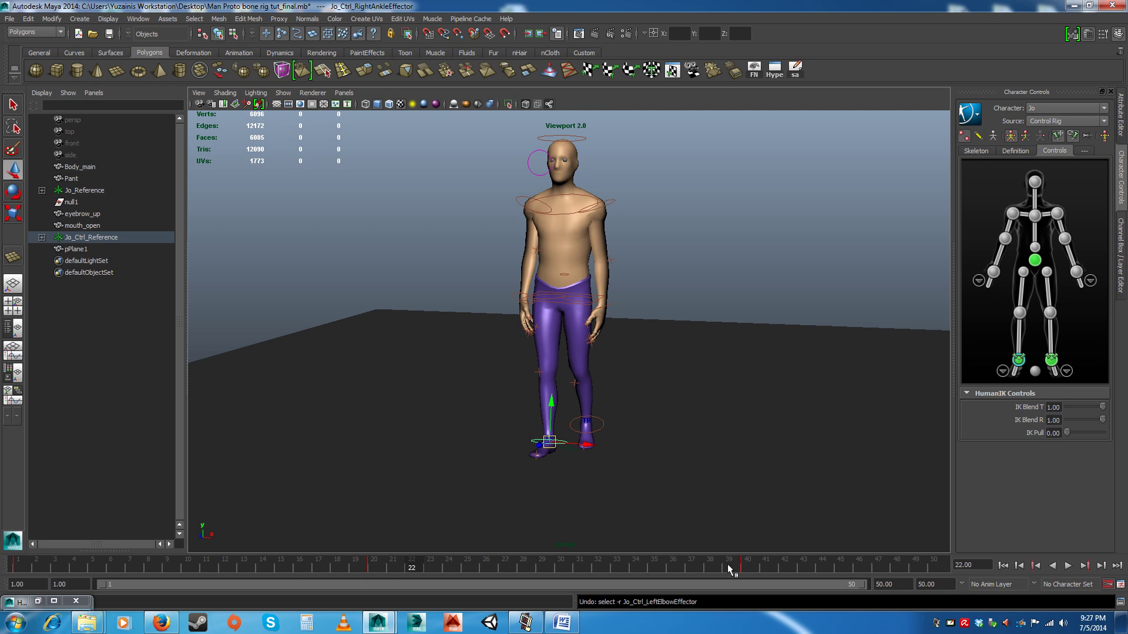
Step: Play and scrub the retimed walk between frames 1 and 40, checking it from an angled view
{"action": "left_click_drag", "start_coordinate": [414, 573], "coordinate": [6, 568]}
{"action": "left_click", "coordinate": [1068, 566]}
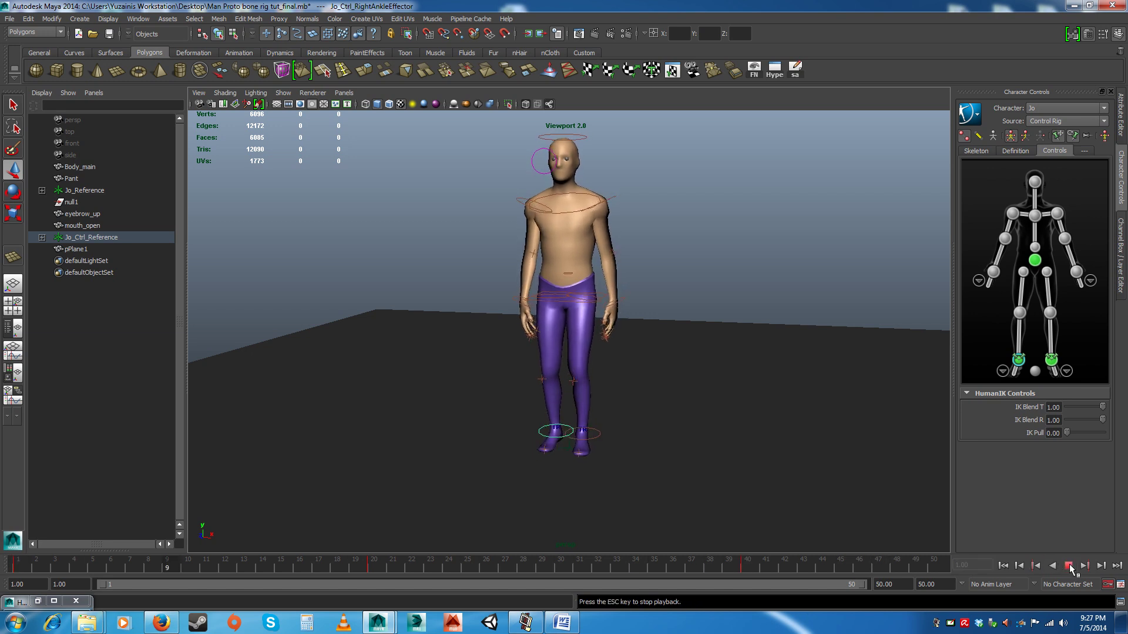
{"action": "left_click", "coordinate": [1068, 565]}
{"action": "left_click_drag", "start_coordinate": [670, 559], "coordinate": [743, 568]}
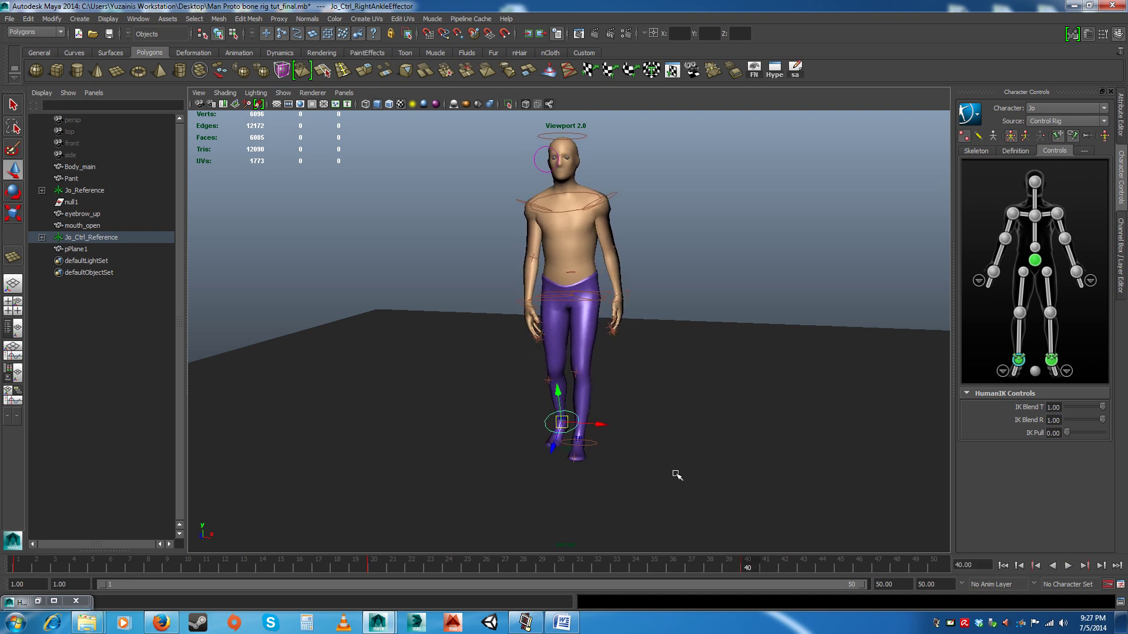
{"action": "left_click_drag", "start_coordinate": [675, 473], "coordinate": [617, 361], "text": "alt"}
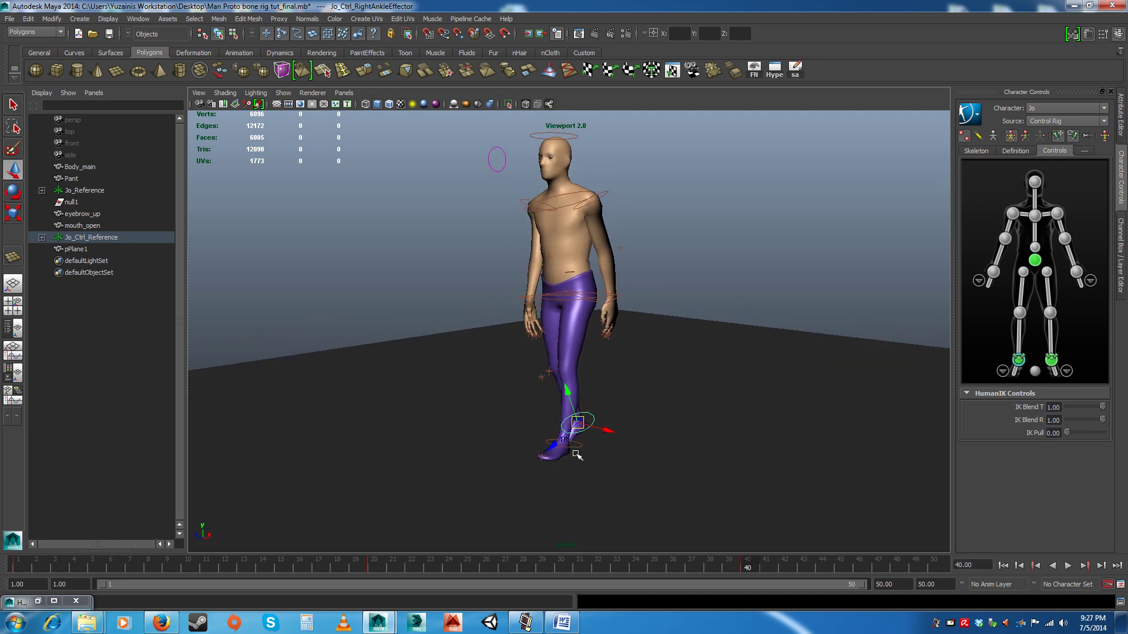
{"action": "left_click_drag", "start_coordinate": [382, 567], "coordinate": [14, 560]}
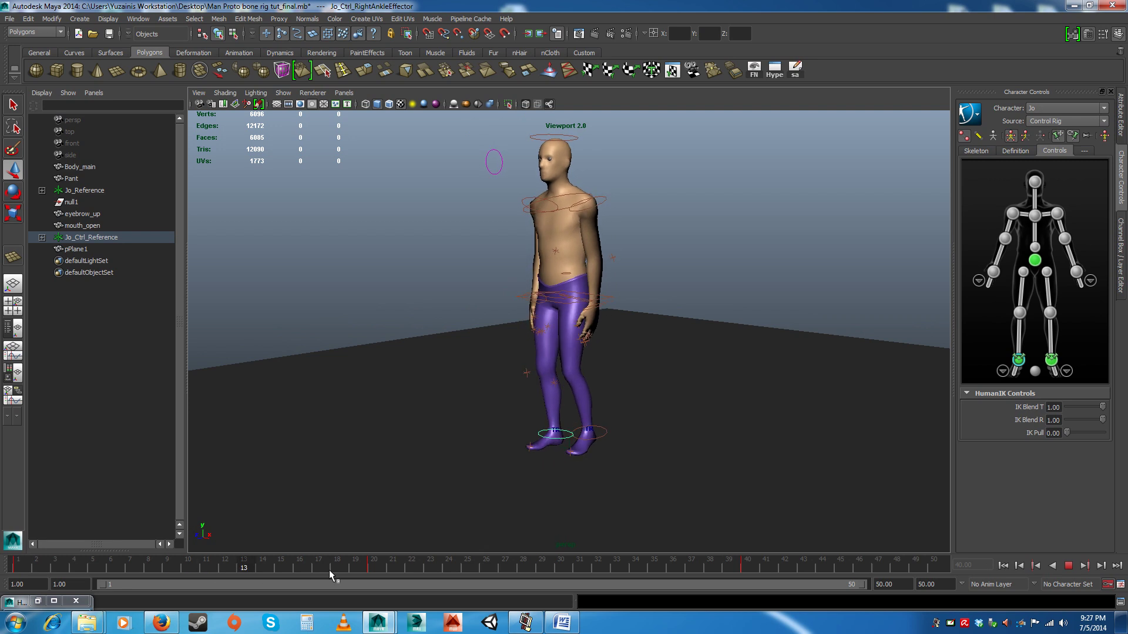
{"action": "left_click", "coordinate": [747, 570]}
Step: Set the end of the playback range to frame 40
{"action": "double_click", "coordinate": [899, 584]}
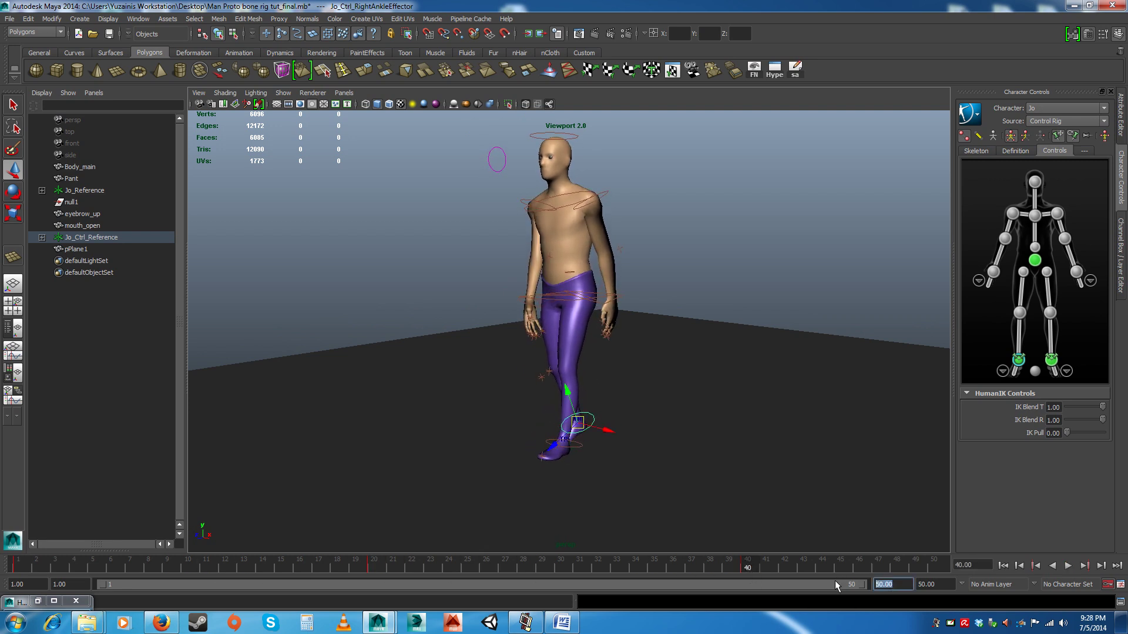
{"action": "type", "text": "40"}
{"action": "key", "text": "Return"}
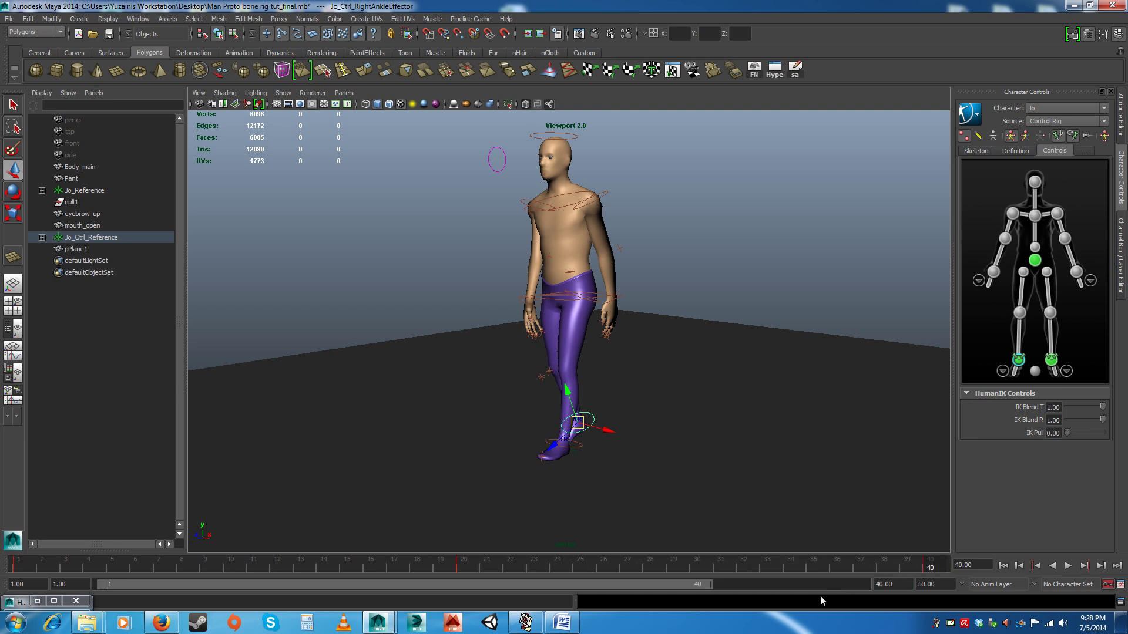
Step: Play and scrub the shortened walk cycle from frame 1, stopping at frame 10
{"action": "key", "text": "alt+v"}
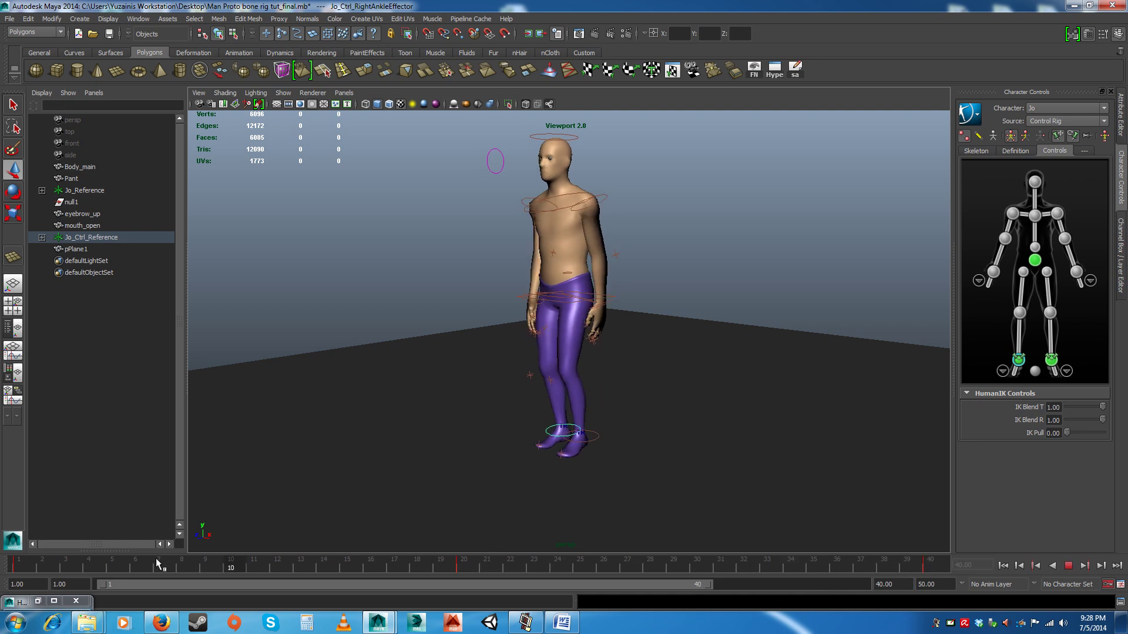
{"action": "left_click", "coordinate": [1068, 566]}
{"action": "key", "text": "alt+v"}
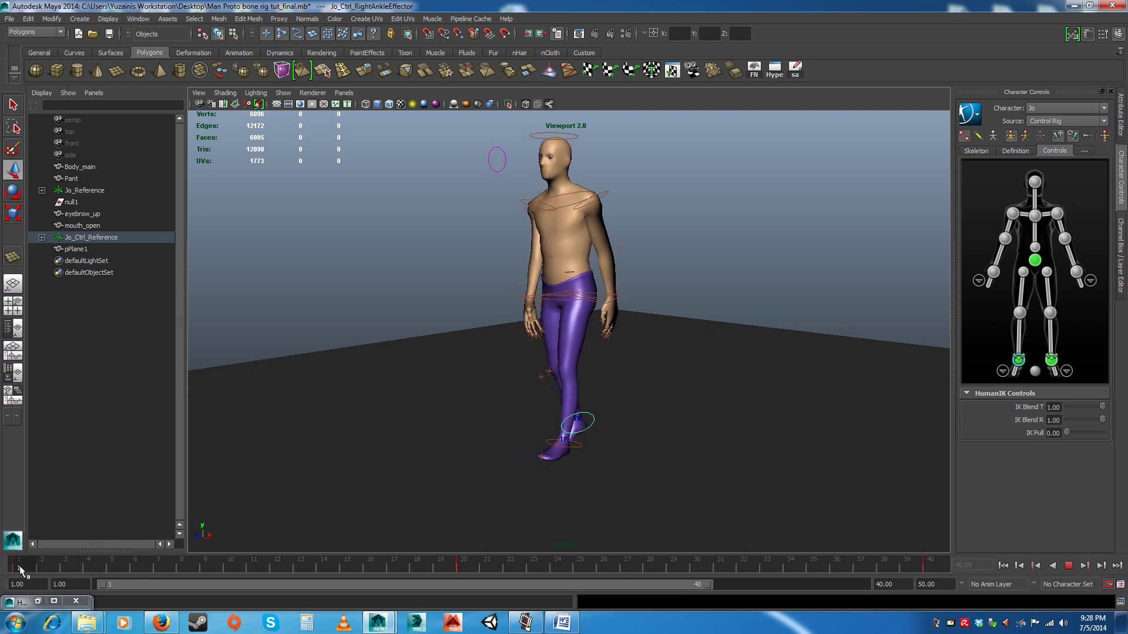
{"action": "left_click_drag", "start_coordinate": [7, 570], "coordinate": [236, 577]}
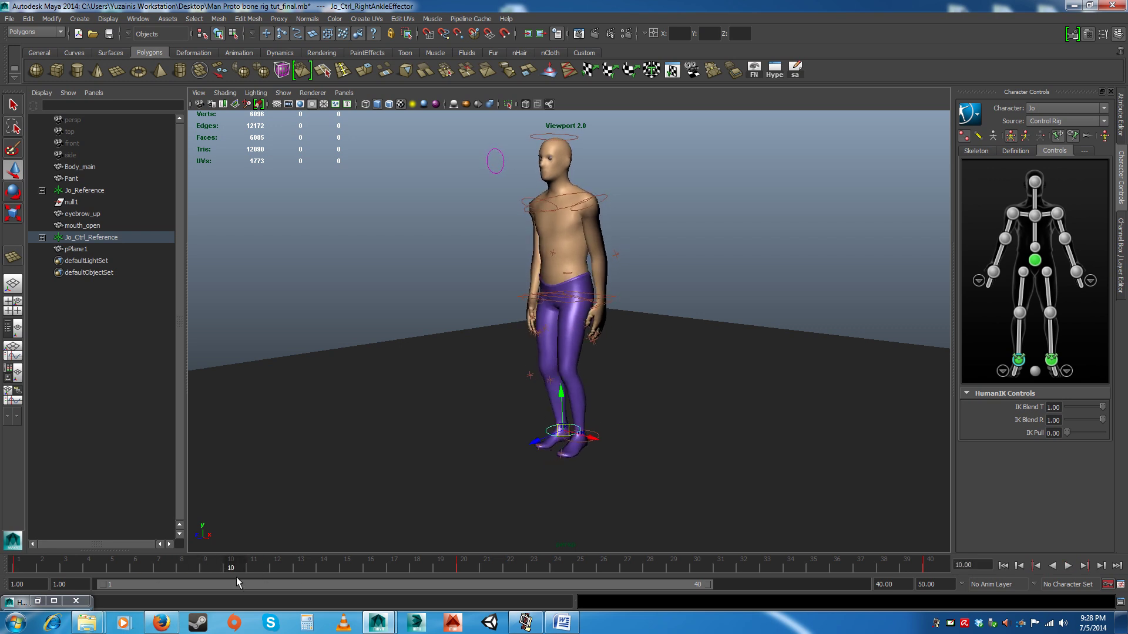
Step: Examine the legs and feet from the side, comparing the in-between poses at frames 10 and 7
{"action": "left_click_drag", "start_coordinate": [564, 424], "coordinate": [487, 425], "text": "alt"}
{"action": "right_click_drag", "start_coordinate": [488, 426], "coordinate": [598, 428], "text": "alt"}
{"action": "middle_click_drag", "start_coordinate": [598, 427], "coordinate": [558, 356], "text": "alt"}
{"action": "right_click_drag", "start_coordinate": [557, 356], "coordinate": [589, 447], "text": "alt"}
{"action": "left_click_drag", "start_coordinate": [589, 448], "coordinate": [565, 460], "text": "alt"}
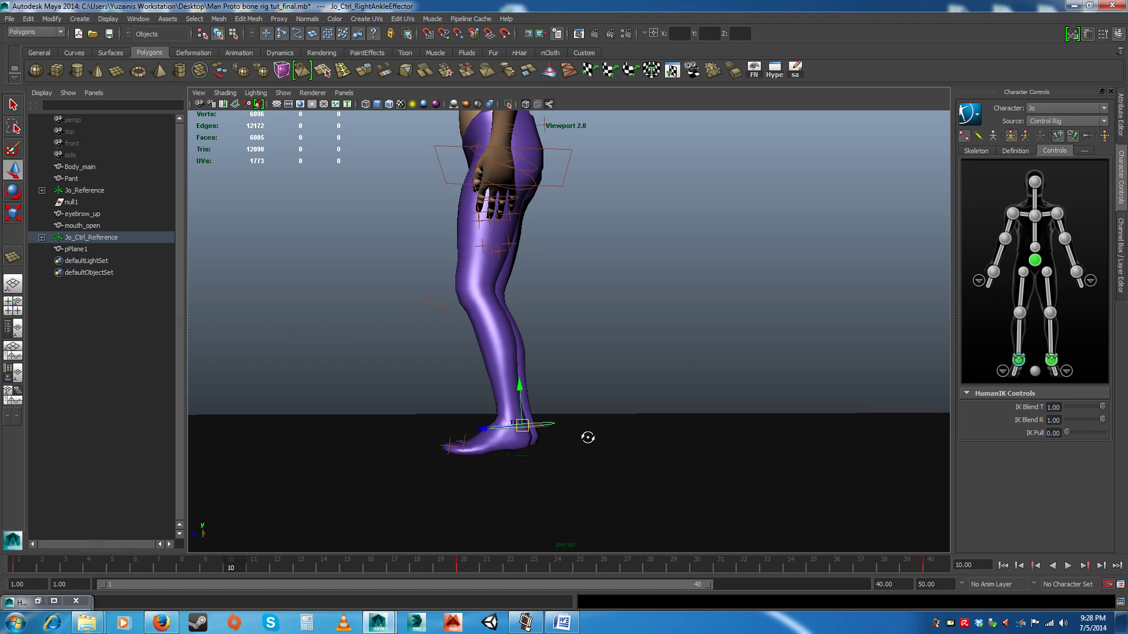
{"action": "key", "text": "alt+v"}
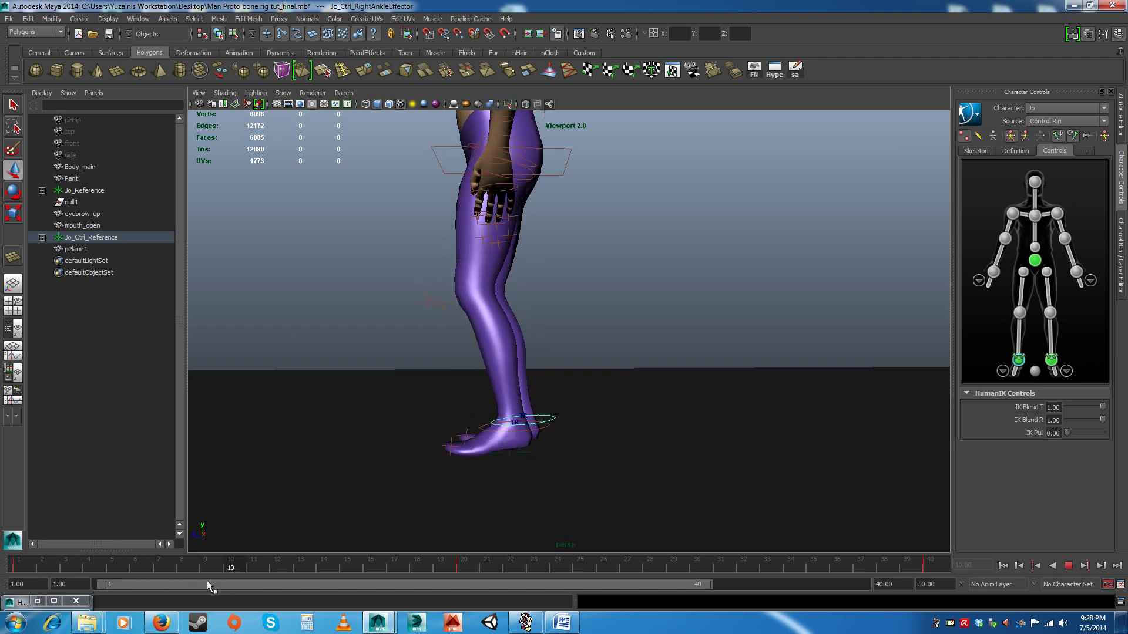
{"action": "left_click", "coordinate": [158, 565]}
{"action": "left_click", "coordinate": [581, 302]}
{"action": "left_click", "coordinate": [565, 412]}
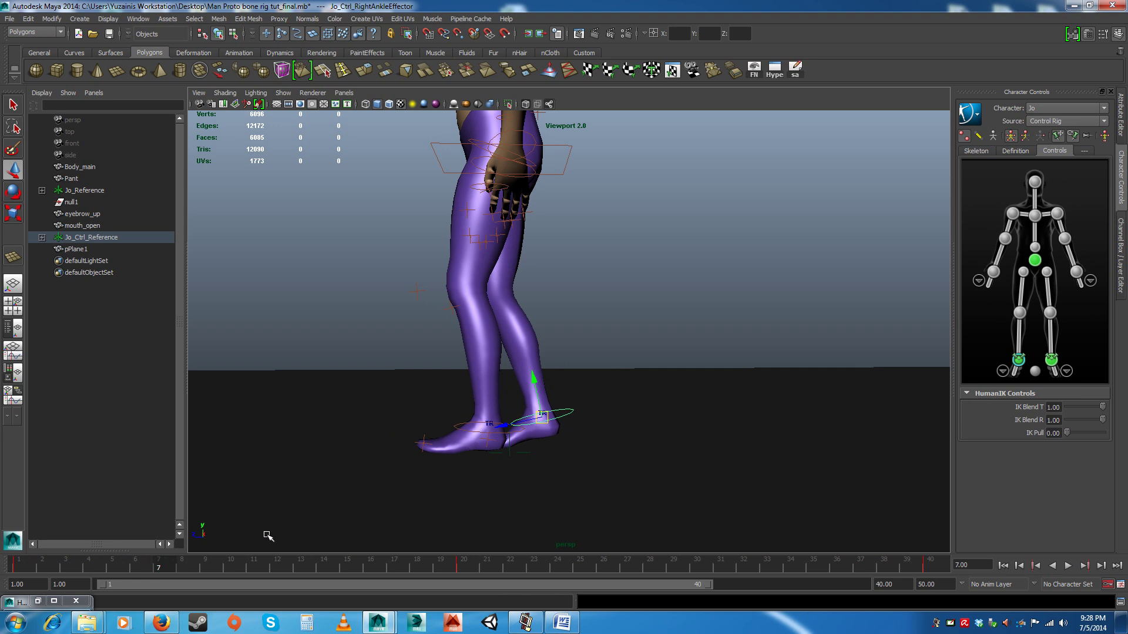
Step: Key the right ankle control at frame 10 and raise the foot off the floor for the passing pose
{"action": "key", "text": "alt+v"}
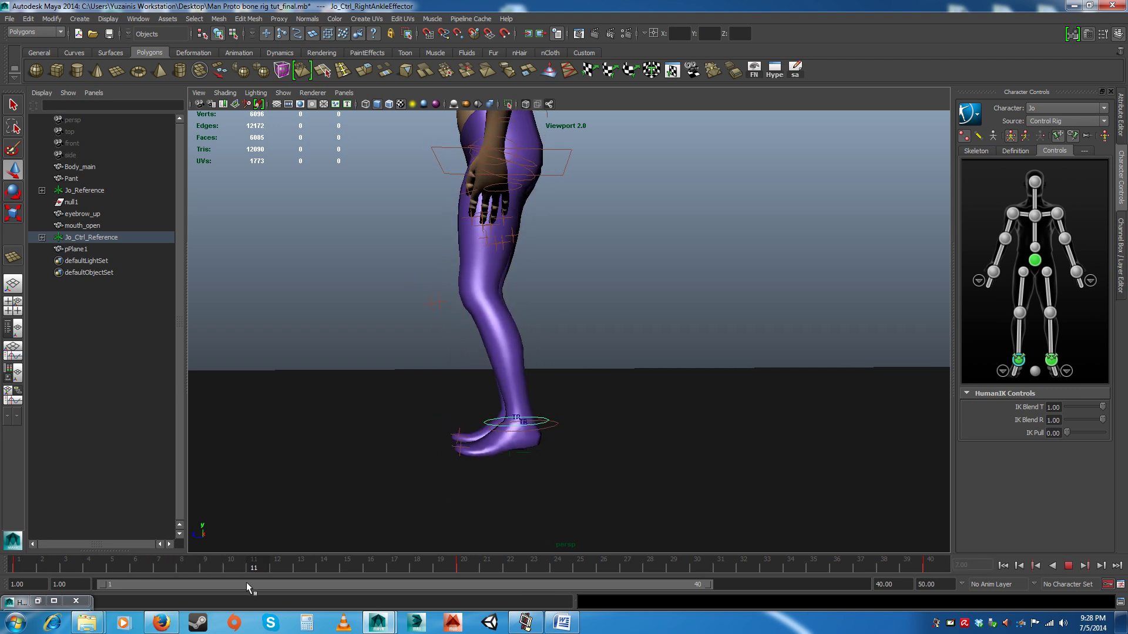
{"action": "key", "text": "alt+v"}
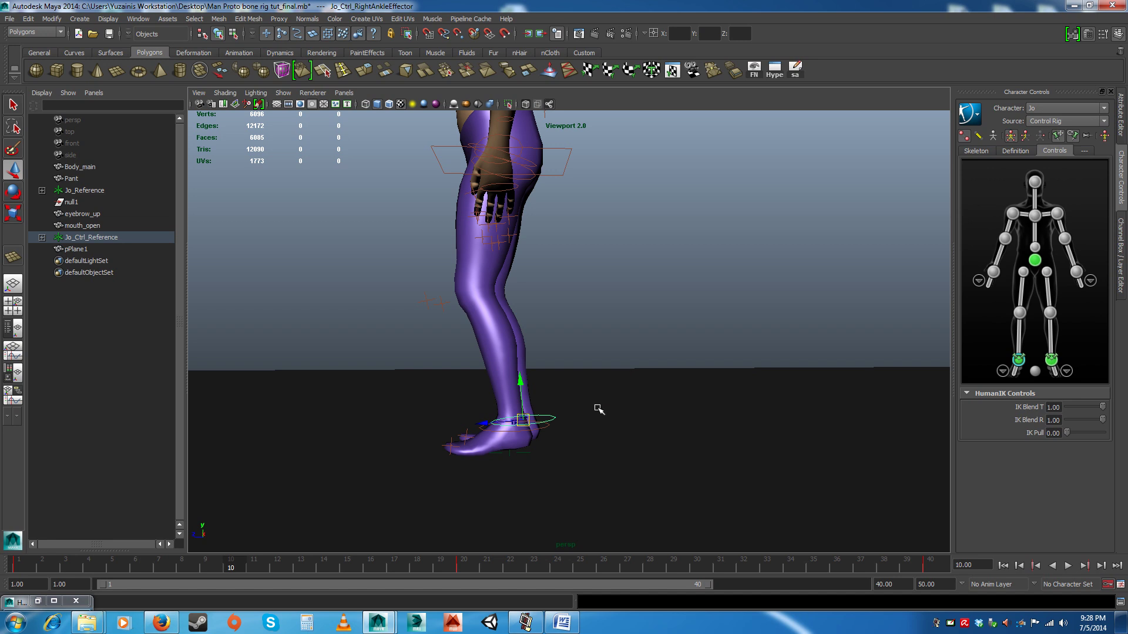
{"action": "key", "text": "s"}
{"action": "left_click_drag", "start_coordinate": [521, 391], "coordinate": [524, 374]}
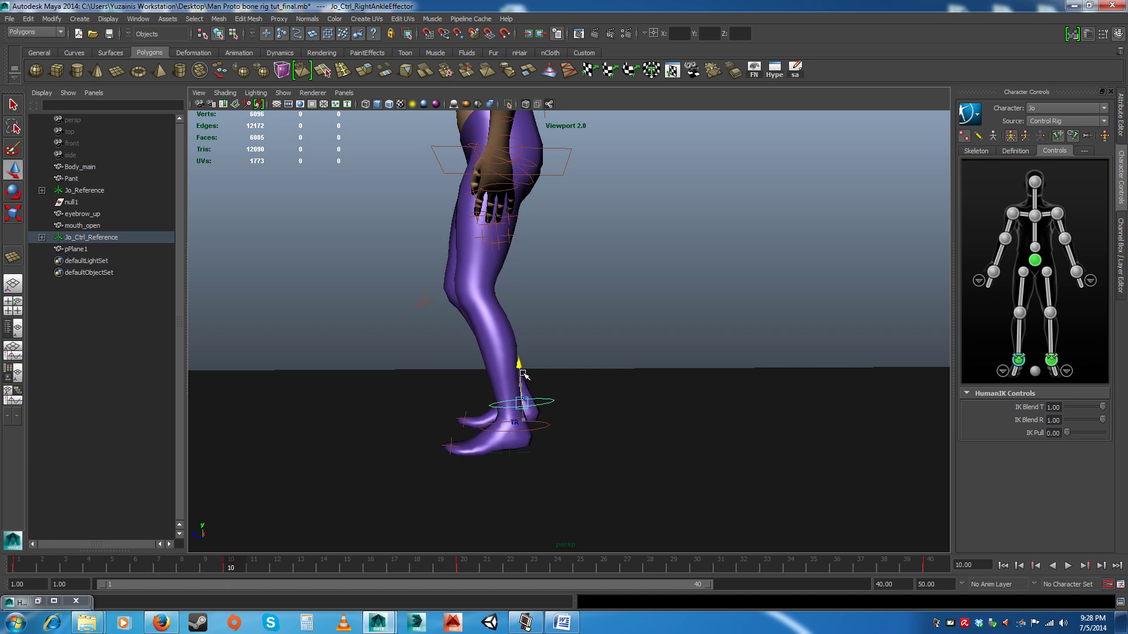
Step: Tilt the raised right foot at the ankle and rotate its toe control at frame 10, scrubbing to check the motion
{"action": "key", "text": "e"}
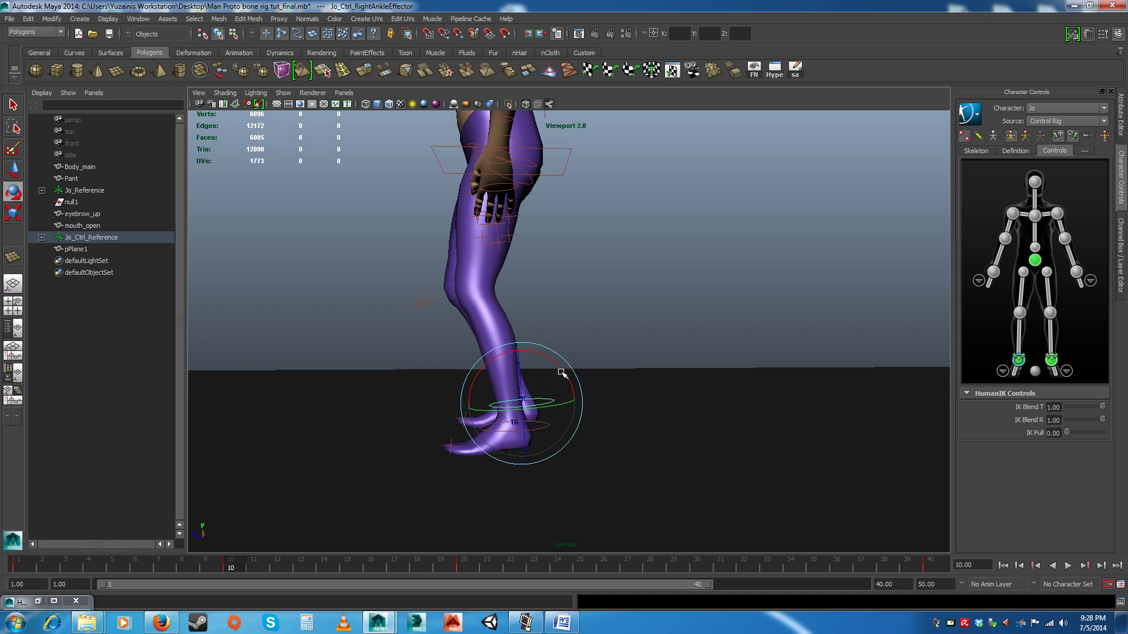
{"action": "left_click_drag", "start_coordinate": [556, 372], "coordinate": [755, 360], "text": "alt"}
{"action": "left_click", "coordinate": [755, 361]}
{"action": "left_click", "coordinate": [670, 440]}
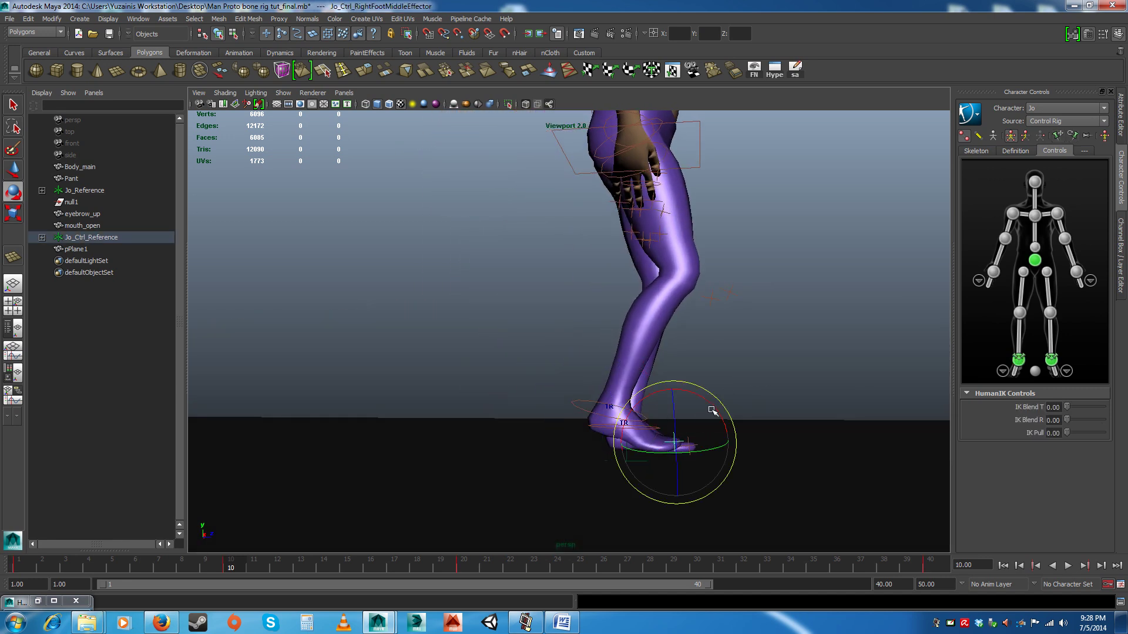
{"action": "left_click_drag", "start_coordinate": [711, 405], "coordinate": [488, 427]}
{"action": "key", "text": "alt+v"}
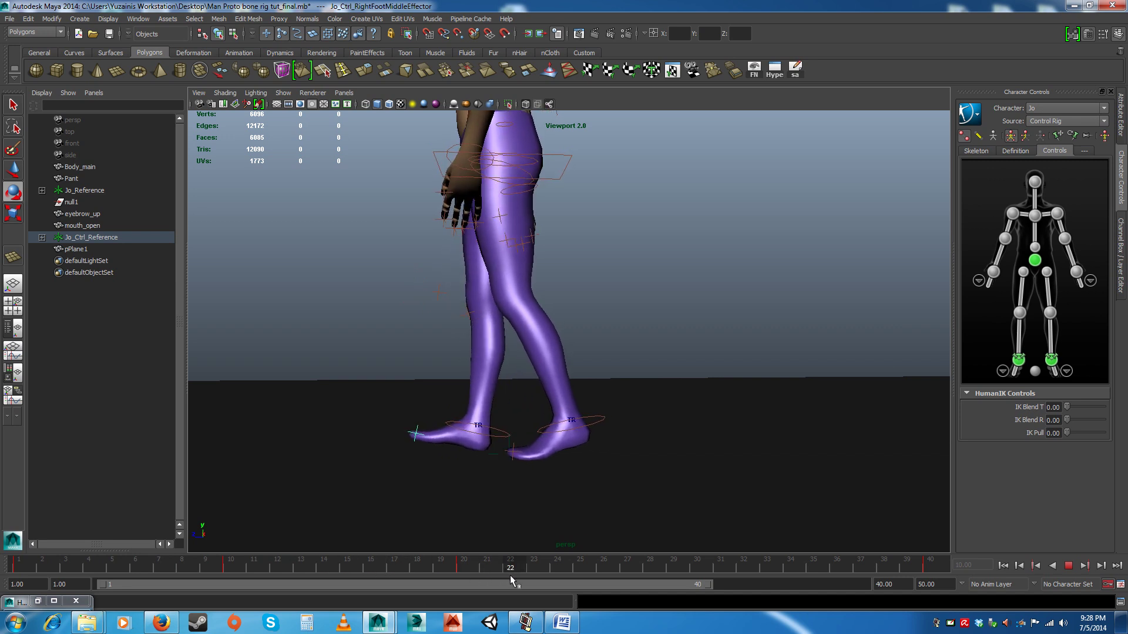
{"action": "left_click_drag", "start_coordinate": [646, 577], "coordinate": [203, 570]}
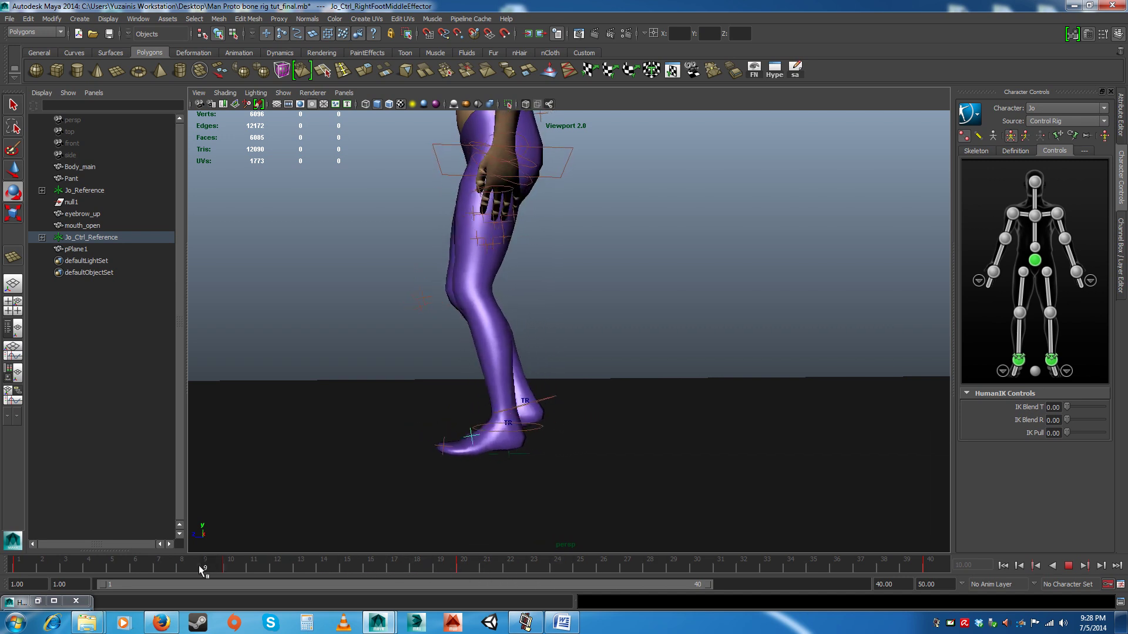
Step: Adjust the left ankle control at frame 10, lowering the supporting foot onto the floor
{"action": "left_click", "coordinate": [600, 364]}
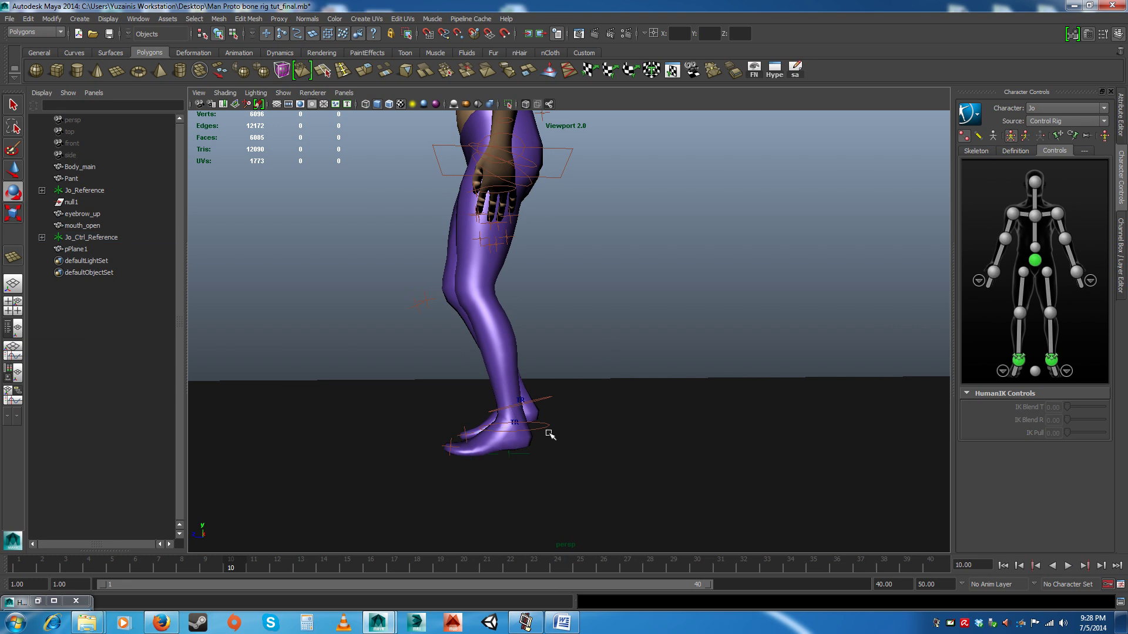
{"action": "left_click", "coordinate": [542, 432]}
{"action": "key", "text": "alt+v"}
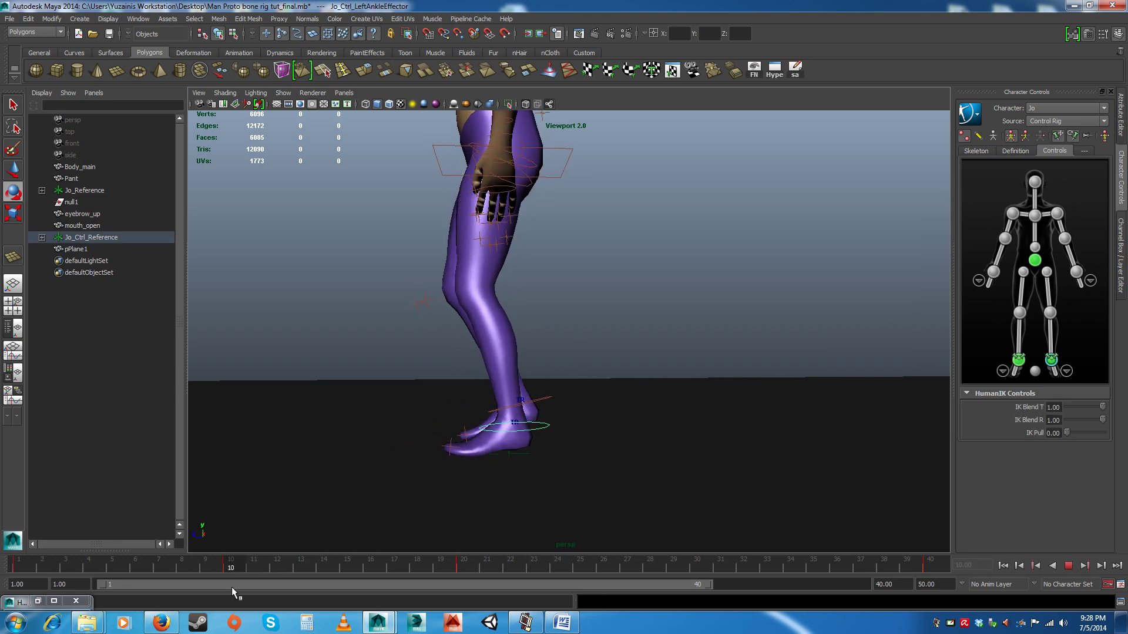
{"action": "key", "text": "e"}
{"action": "key", "text": "alt+v"}
{"action": "left_click_drag", "start_coordinate": [448, 467], "coordinate": [452, 493], "text": "alt"}
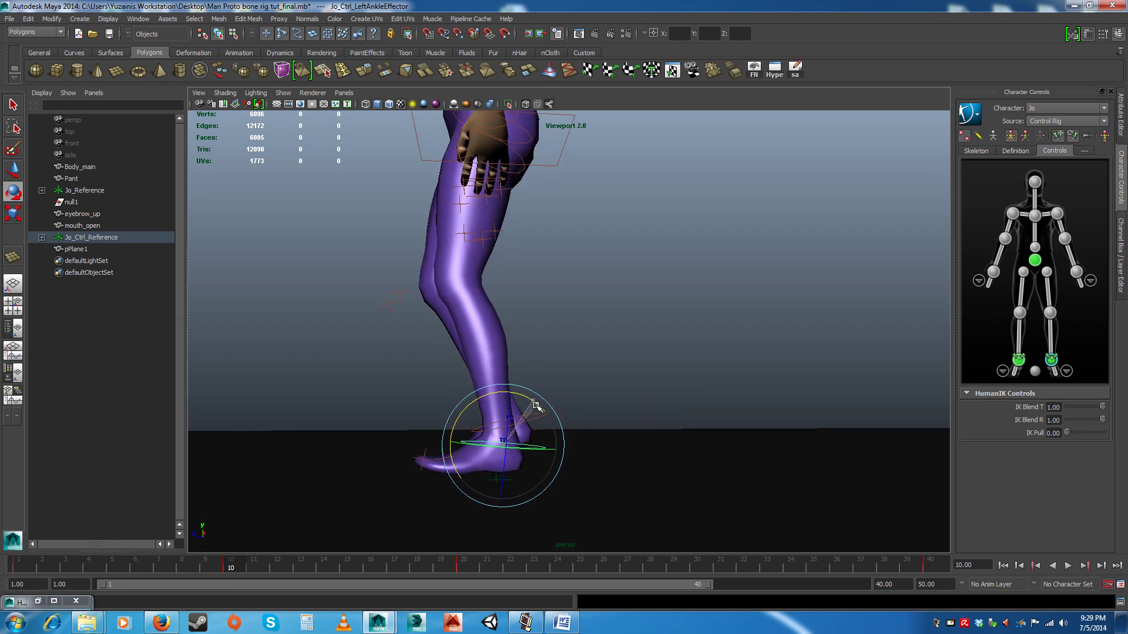
{"action": "key", "text": "w"}
{"action": "left_click_drag", "start_coordinate": [507, 414], "coordinate": [432, 474]}
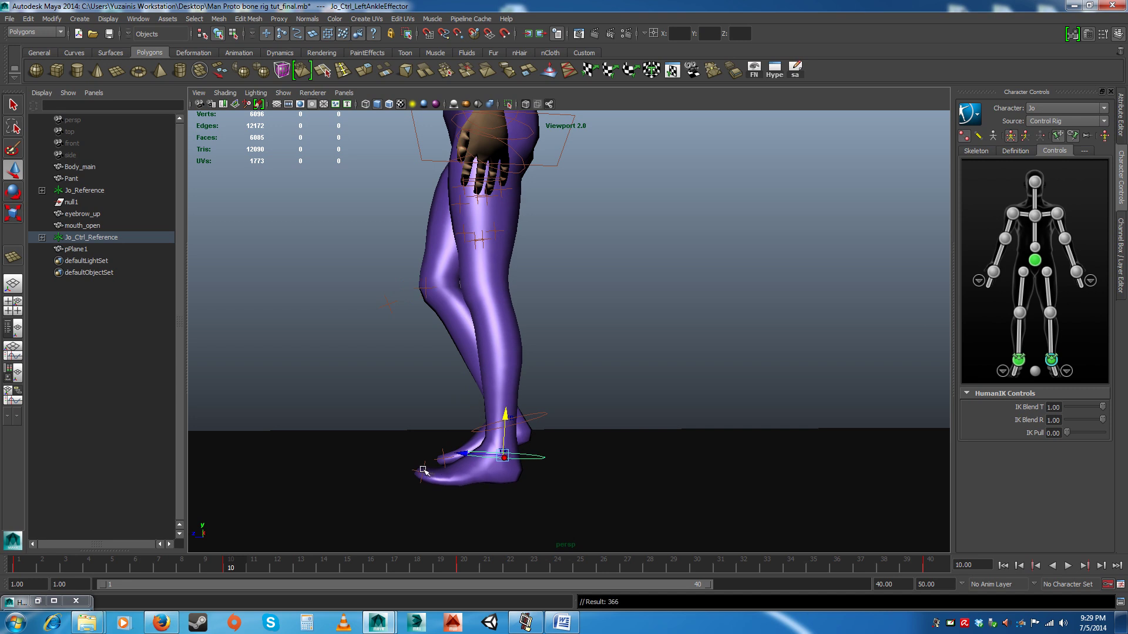
Step: Lift the left foot's toes at frame 1 using the toe control
{"action": "left_click", "coordinate": [422, 470]}
{"action": "left_click", "coordinate": [427, 455]}
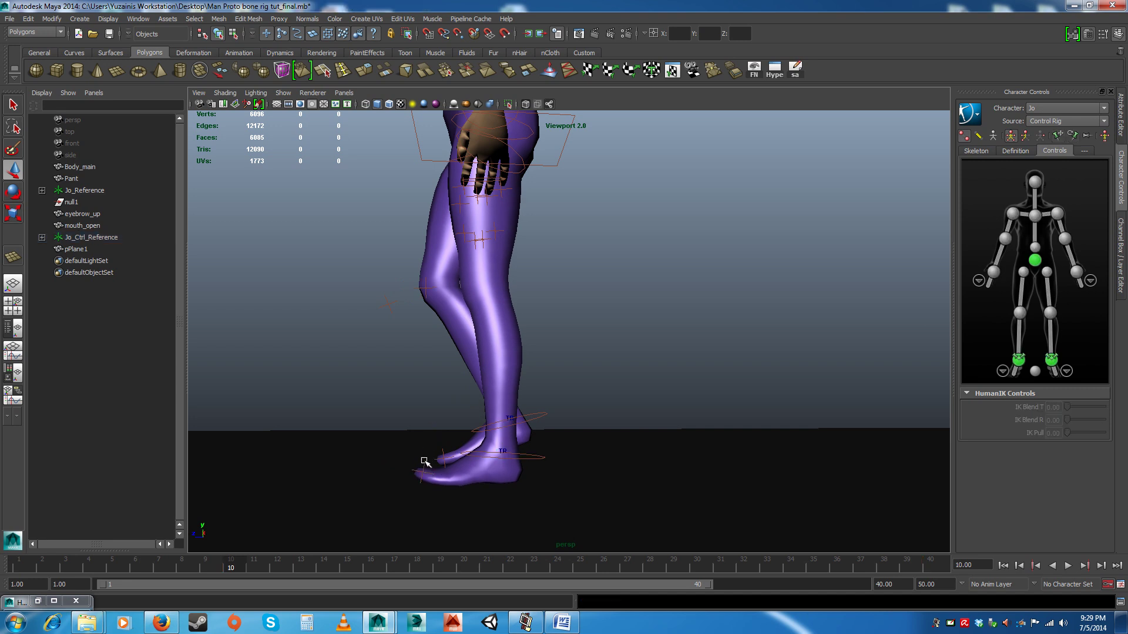
{"action": "left_click", "coordinate": [423, 469]}
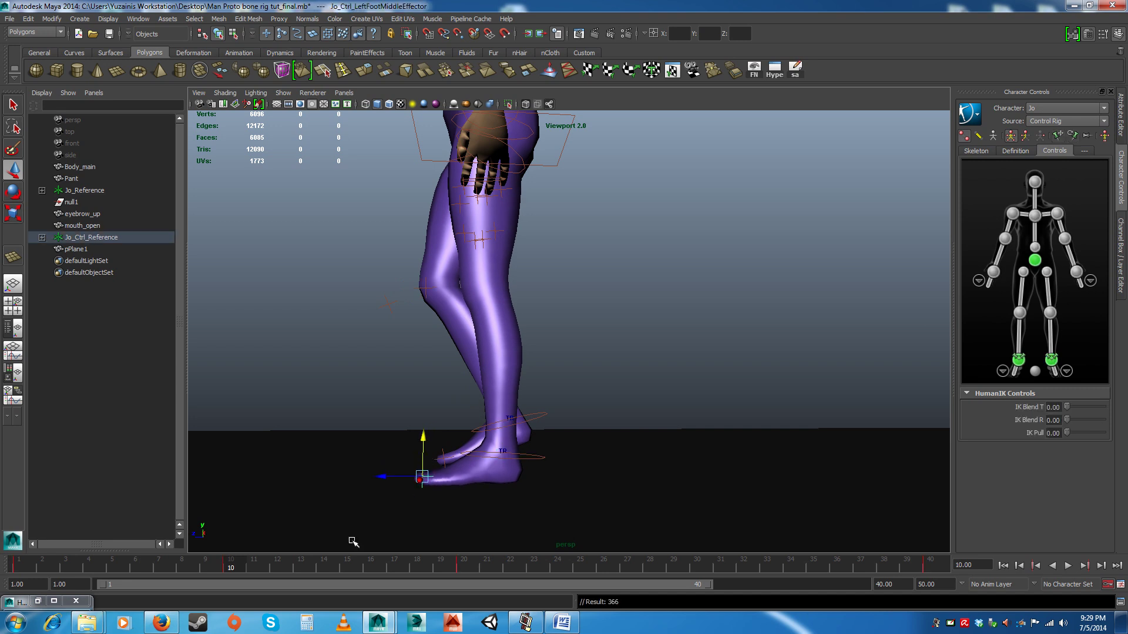
{"action": "key", "text": "alt+v"}
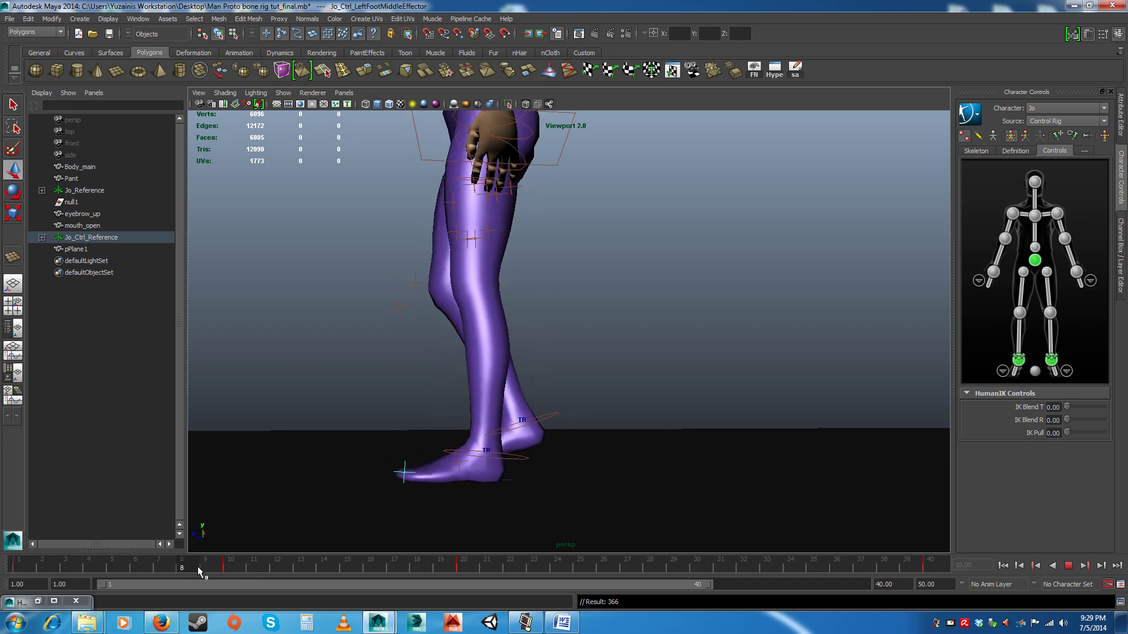
{"action": "left_click_drag", "start_coordinate": [55, 558], "coordinate": [6, 554]}
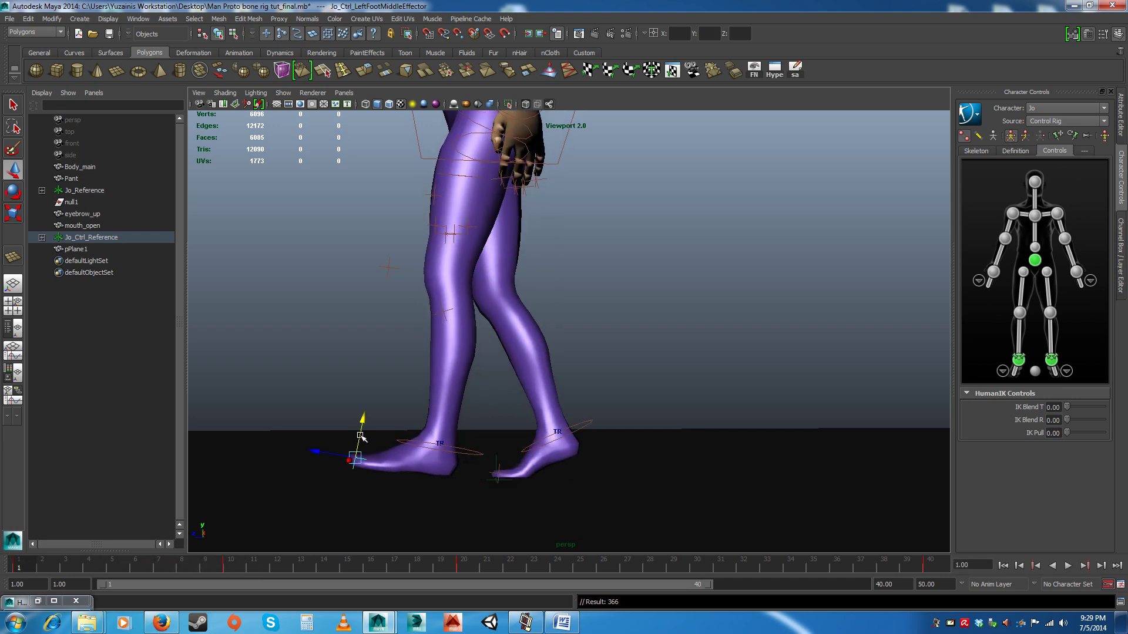
{"action": "left_click_drag", "start_coordinate": [360, 436], "coordinate": [362, 429]}
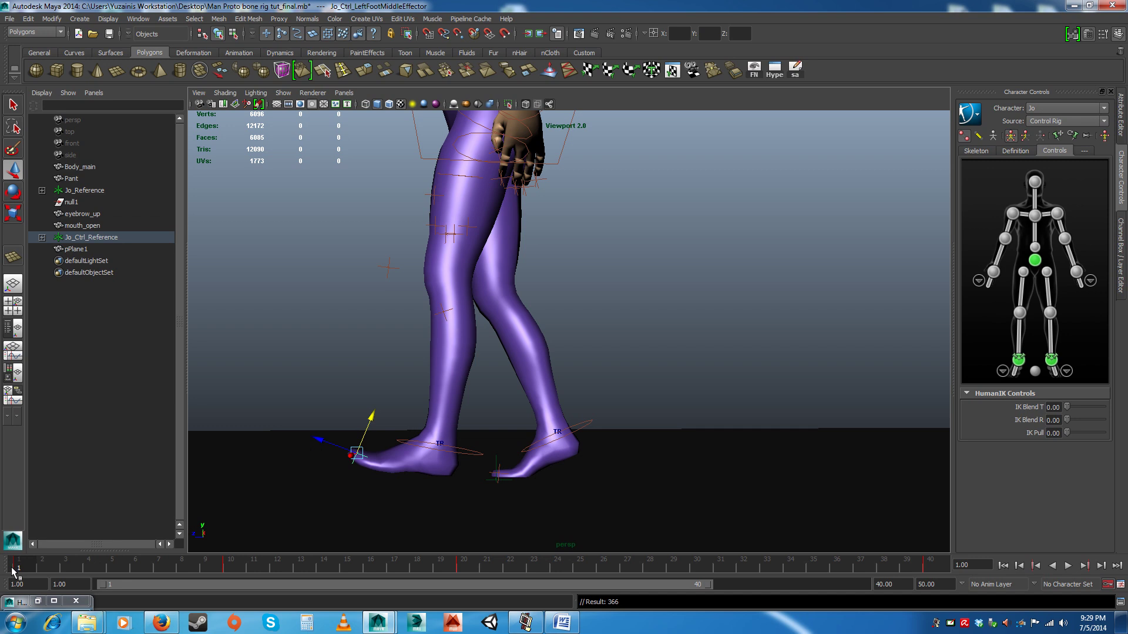
Step: Copy the left toe control's key from frame 1 and paste it at frame 40
{"action": "key", "text": "alt+v"}
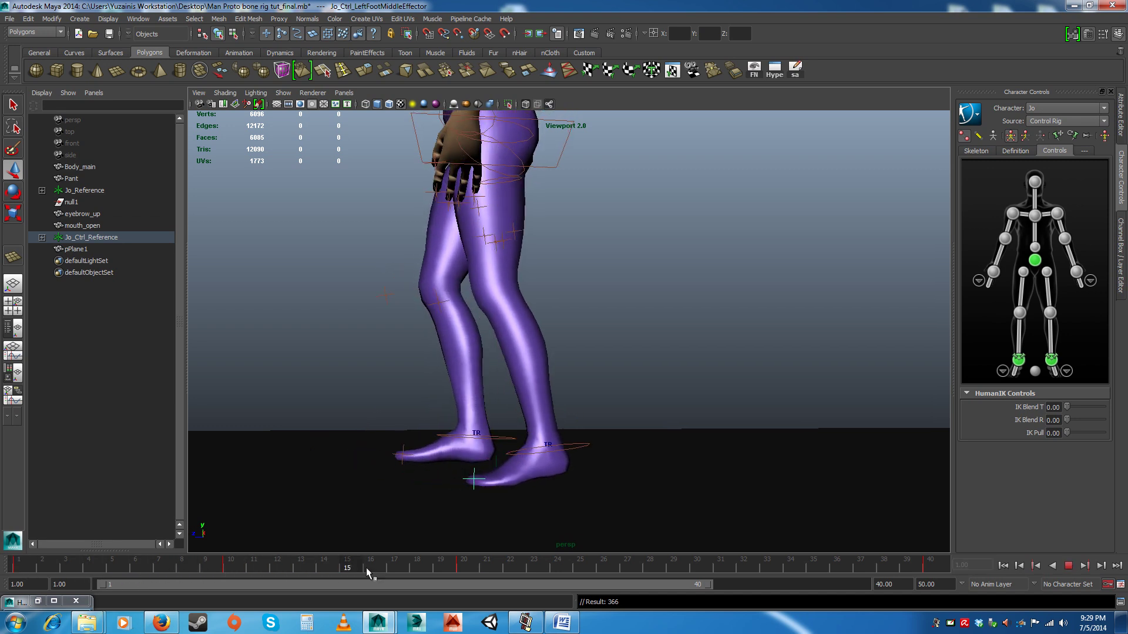
{"action": "left_click", "coordinate": [468, 567]}
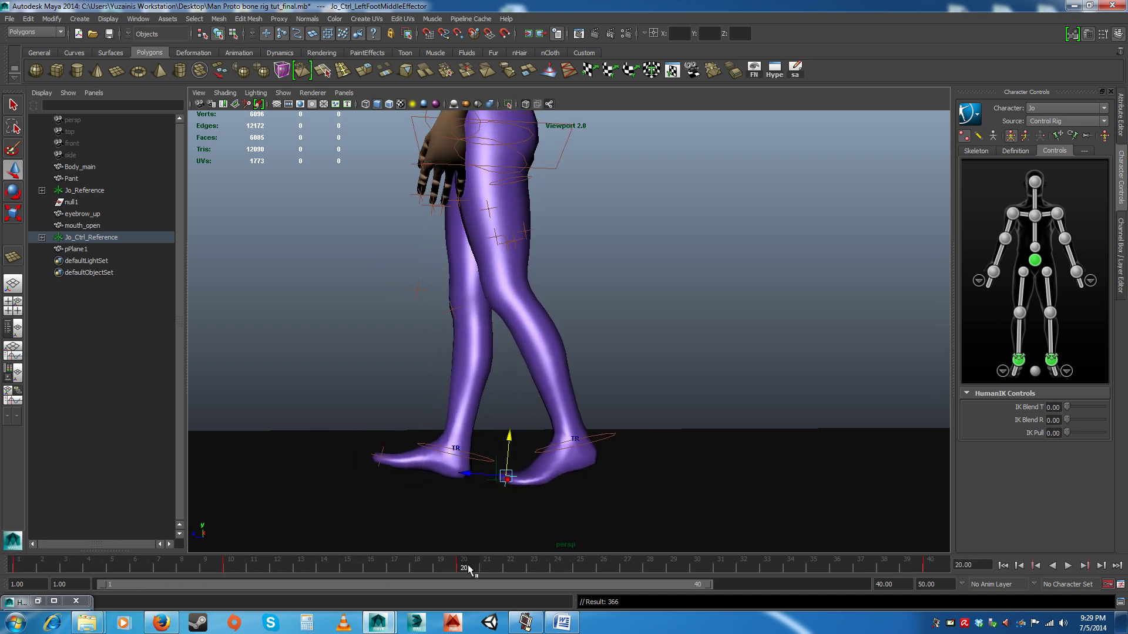
{"action": "left_click_drag", "start_coordinate": [470, 568], "coordinate": [19, 570]}
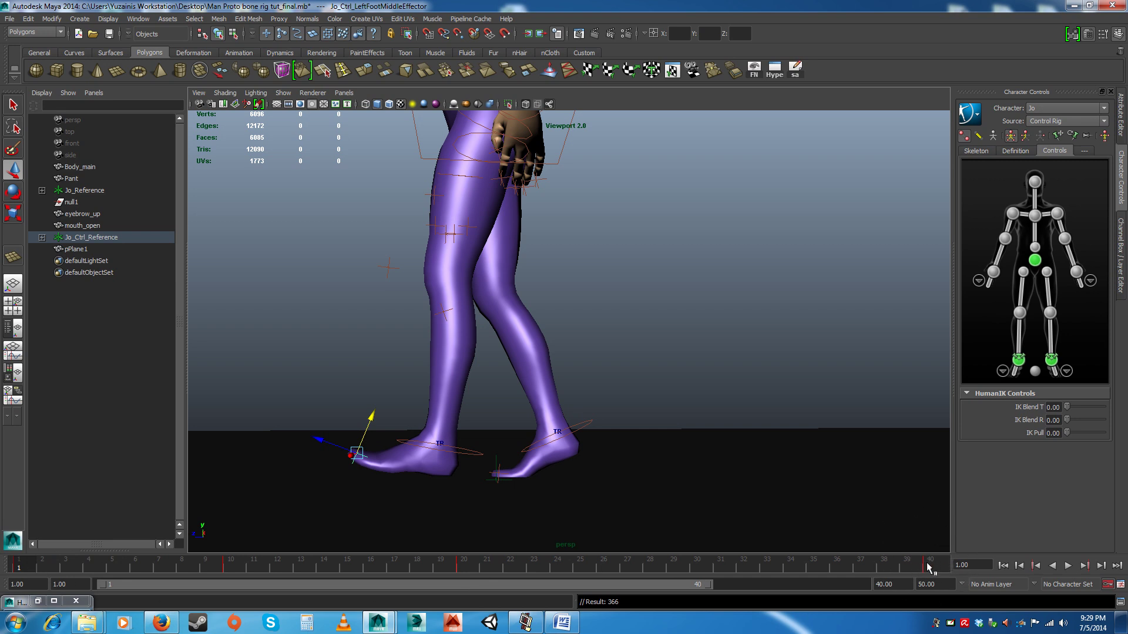
{"action": "left_click", "coordinate": [18, 568], "text": "shift"}
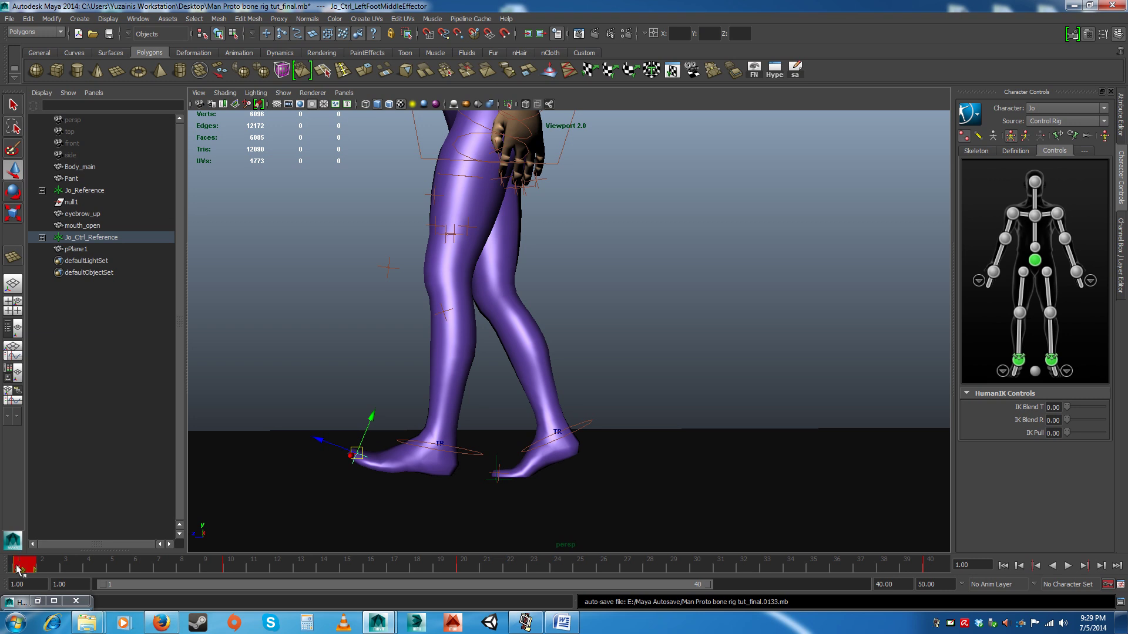
{"action": "right_click", "coordinate": [21, 568]}
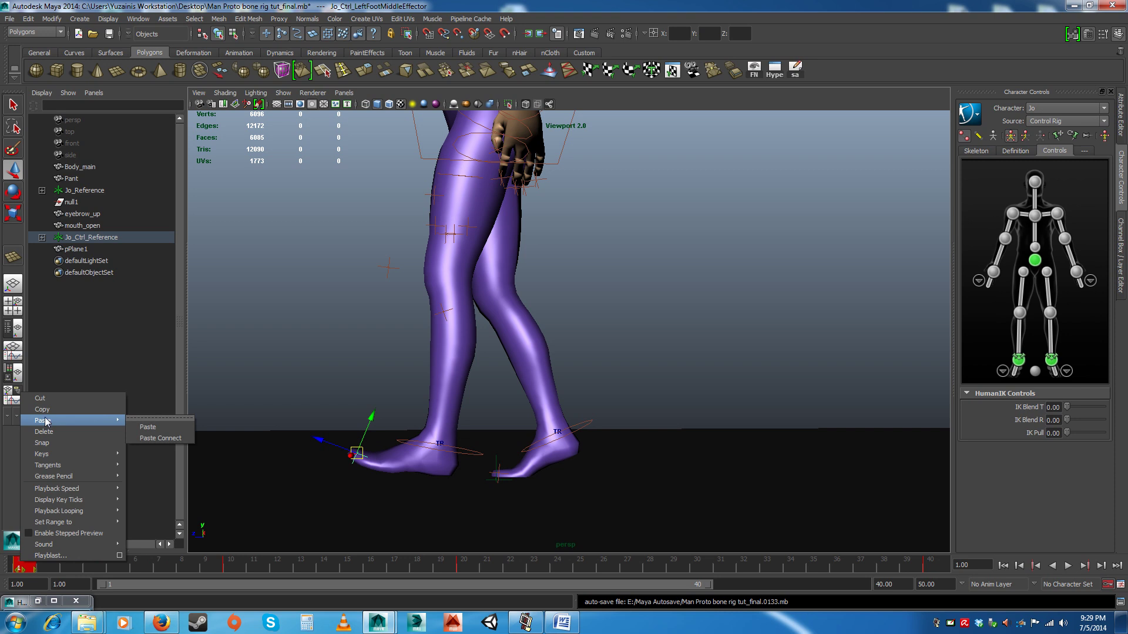
{"action": "left_click", "coordinate": [65, 410]}
{"action": "left_click", "coordinate": [929, 568]}
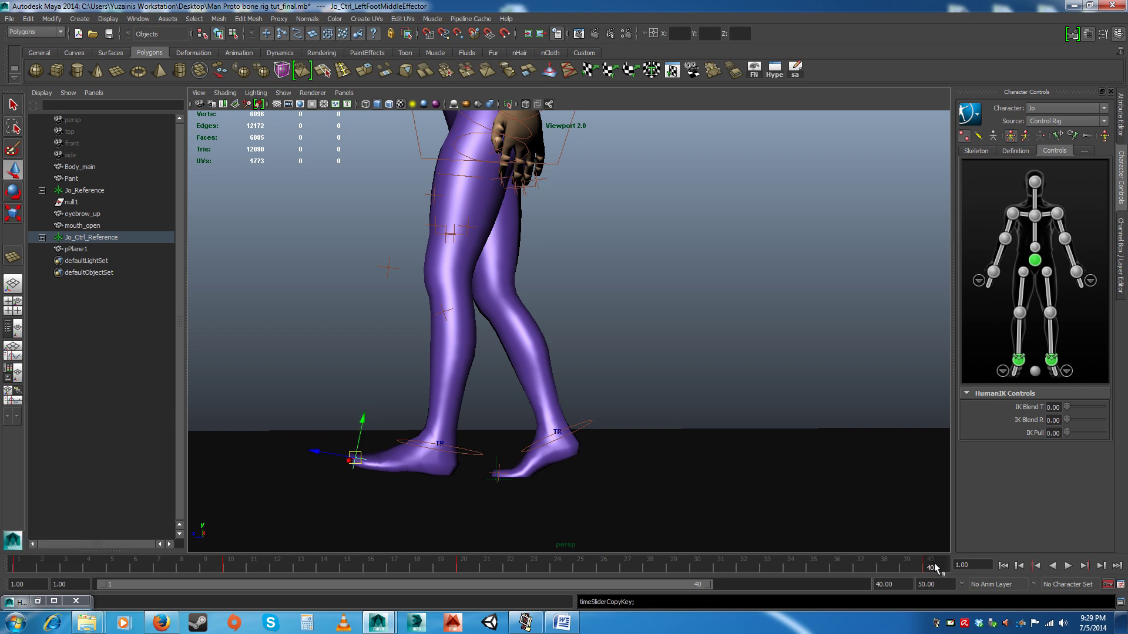
{"action": "right_click", "coordinate": [937, 569]}
{"action": "mouse_move", "coordinate": [981, 422]}
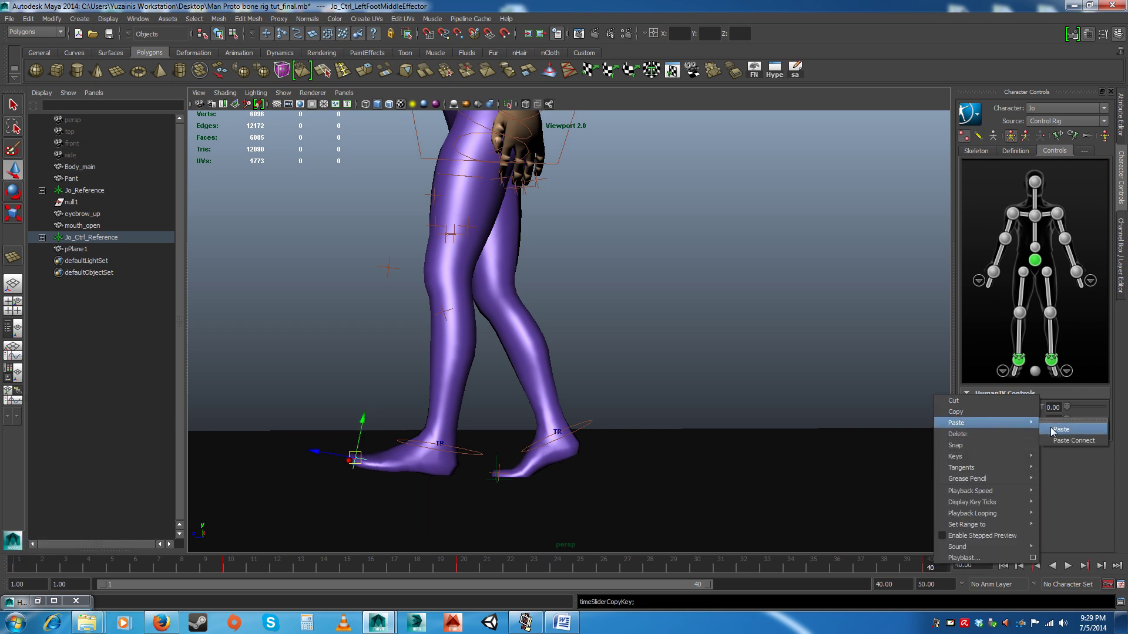
{"action": "left_click", "coordinate": [1056, 429]}
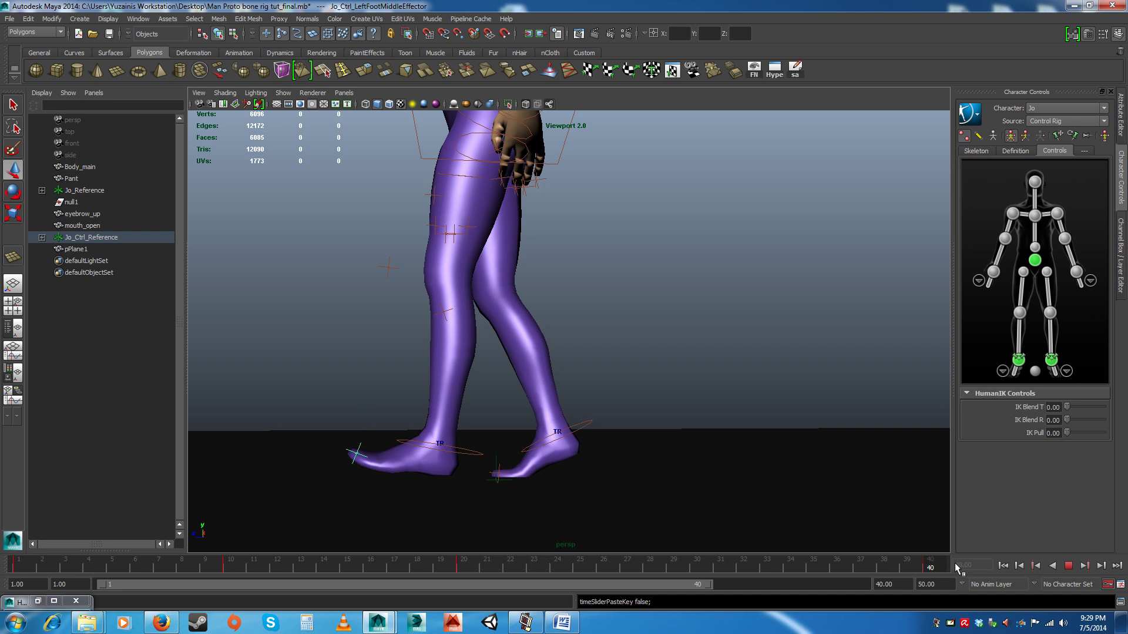
Step: Lift the right foot's toes at frame 20 and key the toe control
{"action": "left_click_drag", "start_coordinate": [947, 566], "coordinate": [474, 593]}
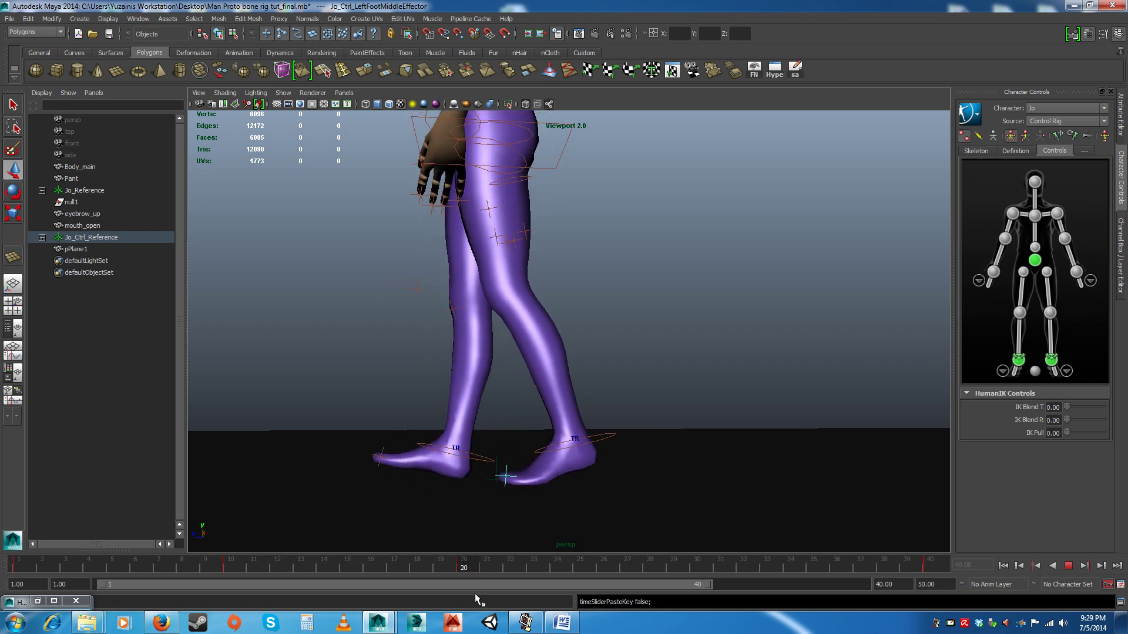
{"action": "left_click", "coordinate": [381, 454]}
{"action": "left_click_drag", "start_coordinate": [386, 432], "coordinate": [389, 430]}
{"action": "key", "text": "s"}
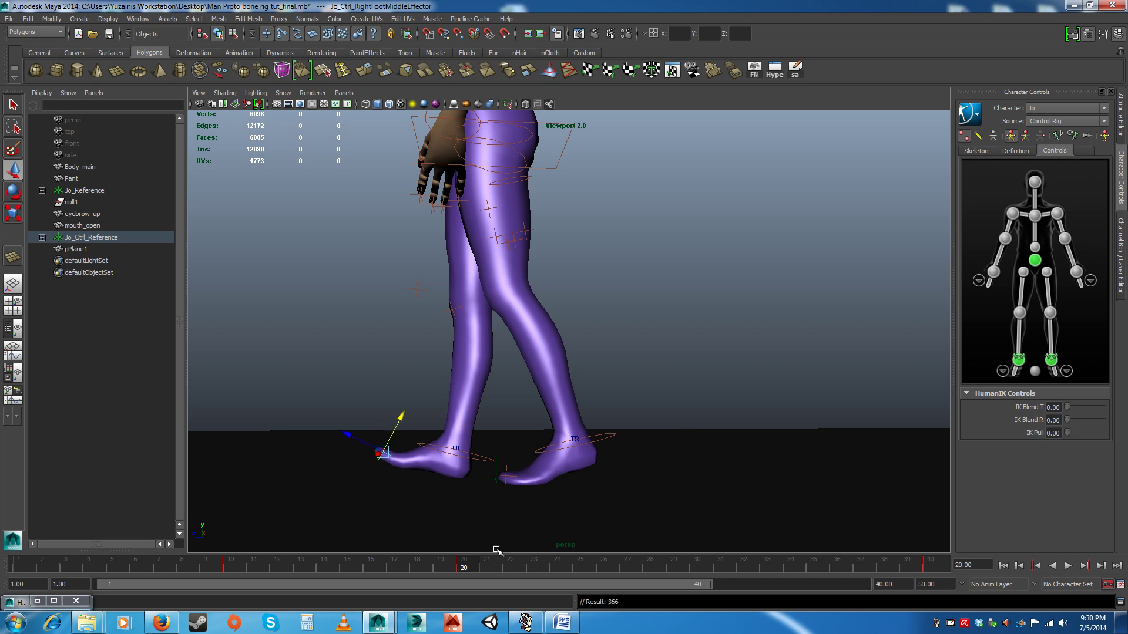
Step: Raise the left ankle off the floor at frame 30 for the second passing pose
{"action": "key", "text": "alt+v"}
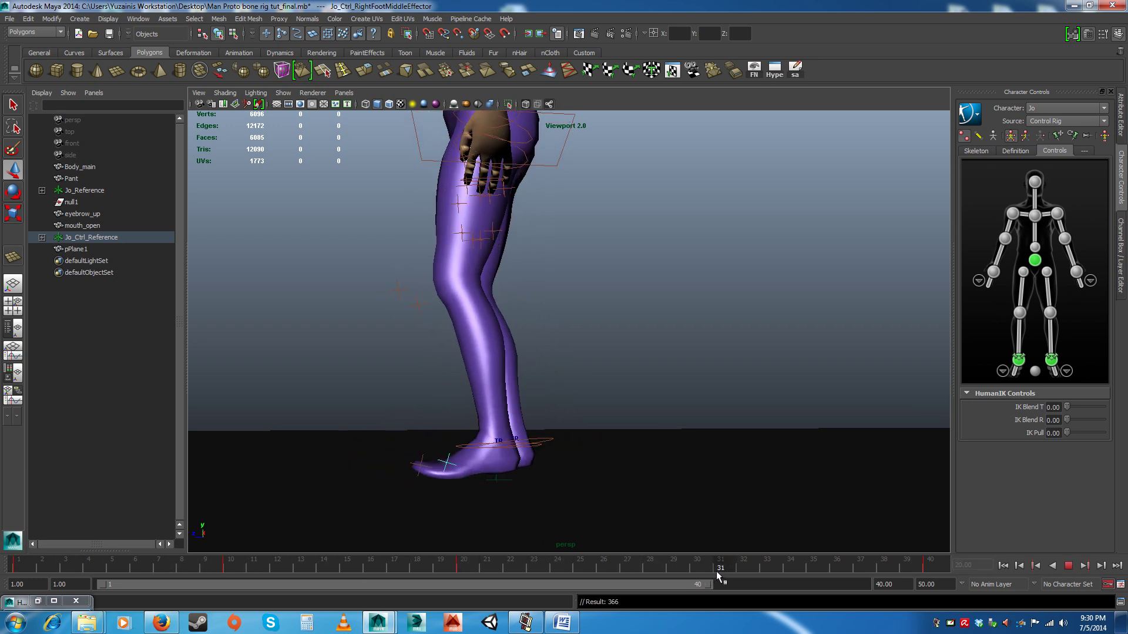
{"action": "left_click", "coordinate": [696, 569]}
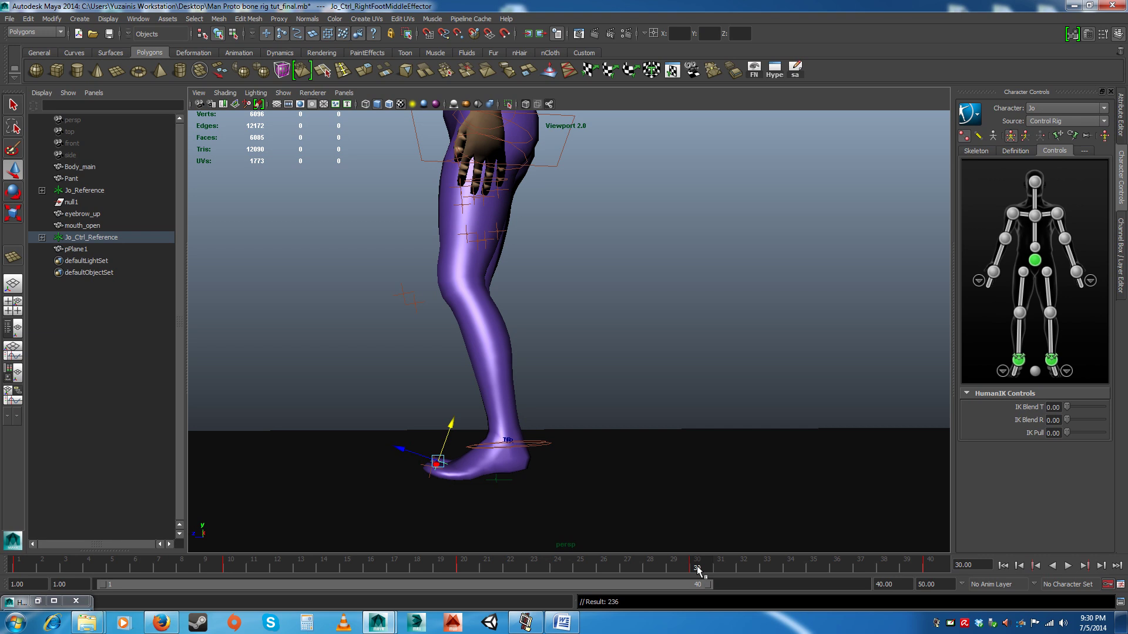
{"action": "left_click_drag", "start_coordinate": [488, 481], "coordinate": [585, 488], "text": "alt"}
{"action": "left_click", "coordinate": [541, 447]}
{"action": "mouse_move", "coordinate": [702, 565]}
{"action": "left_mouse_down"}
{"action": "mouse_move", "coordinate": [486, 568]}
{"action": "mouse_move", "coordinate": [699, 570]}
{"action": "left_mouse_up"}
{"action": "left_click_drag", "start_coordinate": [600, 485], "coordinate": [606, 475], "text": "alt"}
{"action": "left_click_drag", "start_coordinate": [508, 427], "coordinate": [399, 450]}
Step: Refine the raised left foot at frame 30, adjusting the ankle tilt, toes and ankle height
{"action": "key", "text": "e"}
{"action": "left_click", "coordinate": [432, 468]}
{"action": "left_click", "coordinate": [509, 432]}
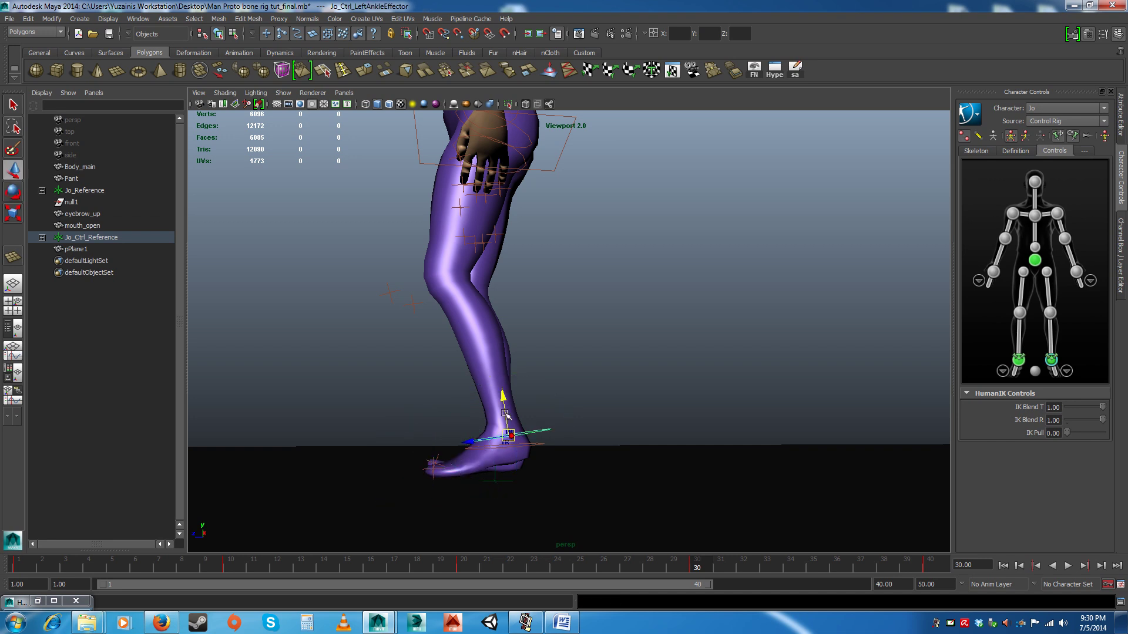
{"action": "key", "text": "w"}
{"action": "mouse_move", "coordinate": [698, 569]}
{"action": "left_mouse_down"}
{"action": "mouse_move", "coordinate": [458, 555]}
{"action": "mouse_move", "coordinate": [949, 570]}
{"action": "mouse_move", "coordinate": [701, 568]}
{"action": "left_mouse_up"}
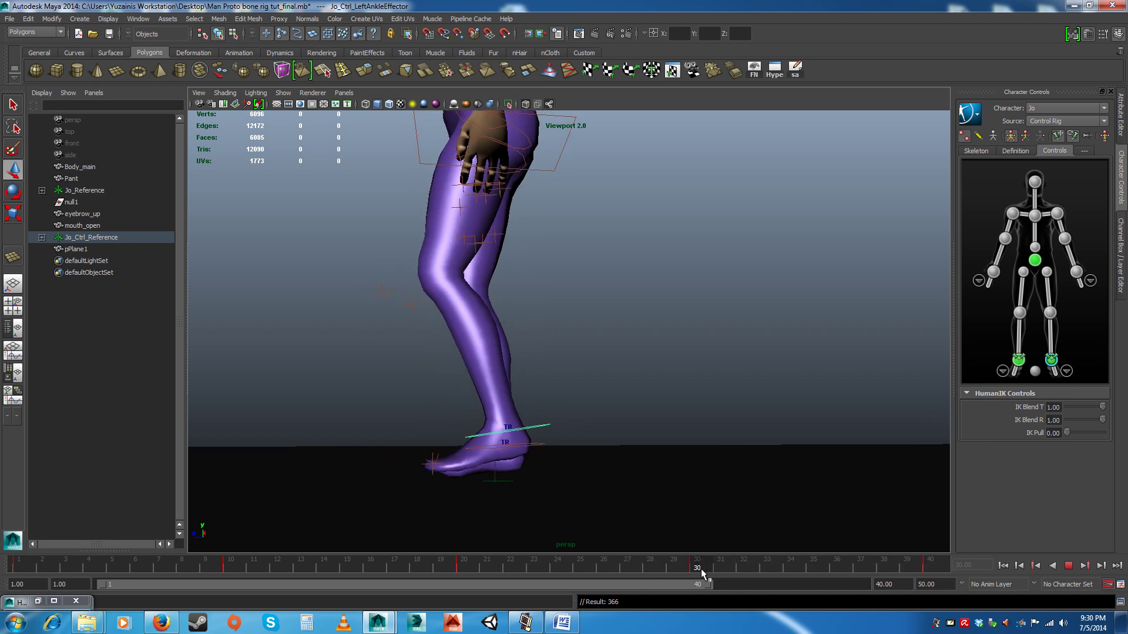
Step: Flatten the right foot at frame 30 by rotating its toe control and adjusting the ankle's height against the floor
{"action": "left_click_drag", "start_coordinate": [458, 458], "coordinate": [586, 468], "text": "alt"}
{"action": "left_click", "coordinate": [555, 448]}
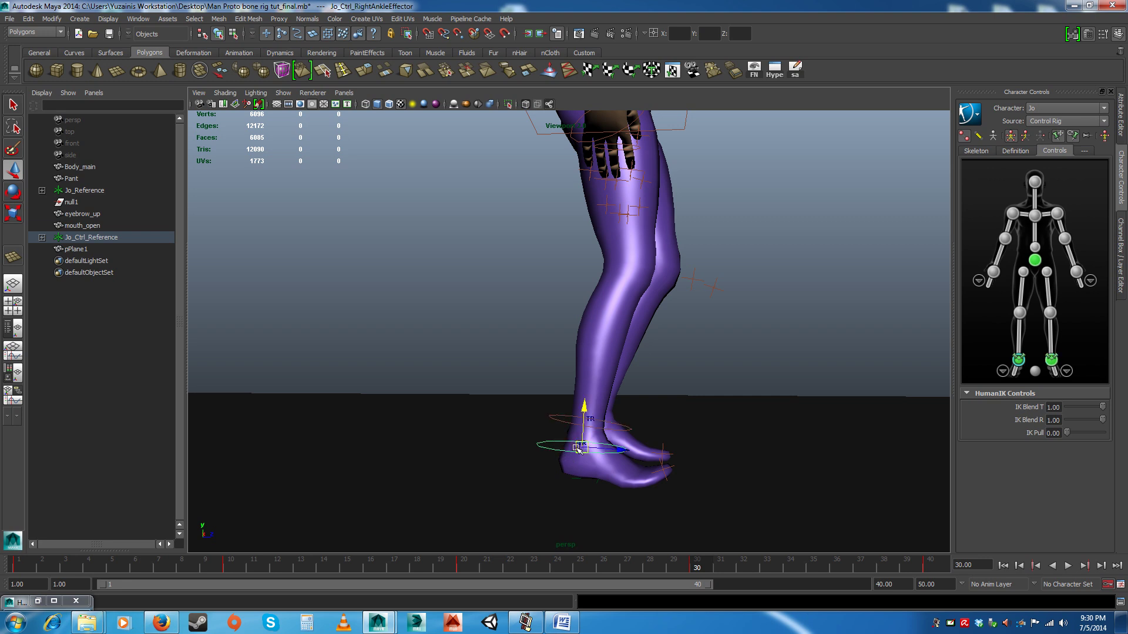
{"action": "key", "text": "e"}
{"action": "left_click_drag", "start_coordinate": [625, 429], "coordinate": [623, 421]}
{"action": "left_click", "coordinate": [663, 455]}
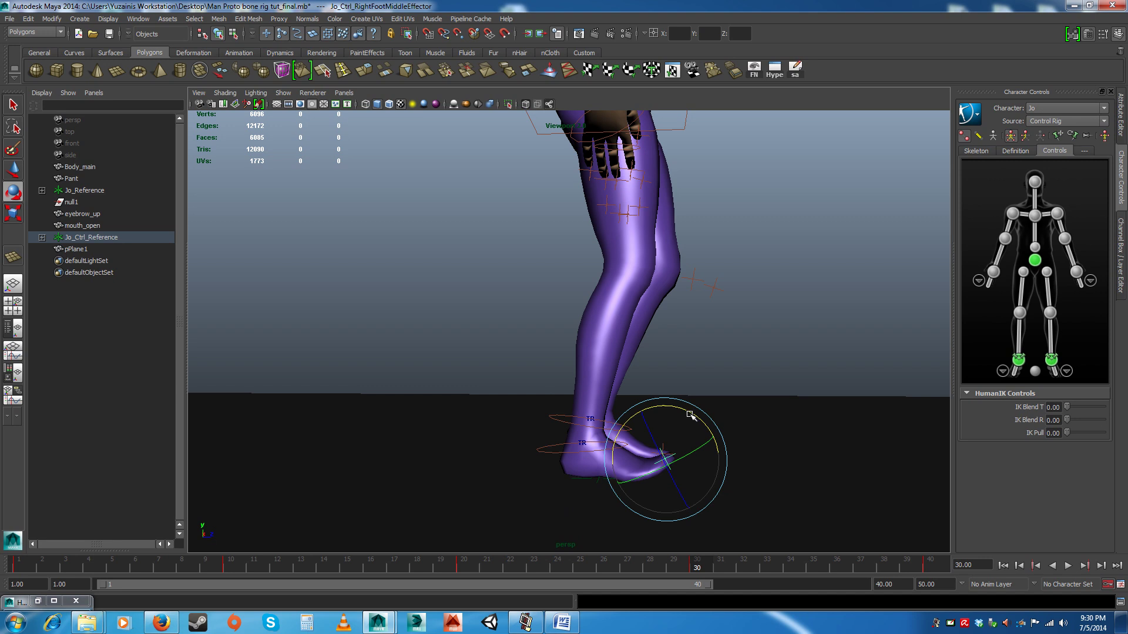
{"action": "left_click", "coordinate": [545, 453]}
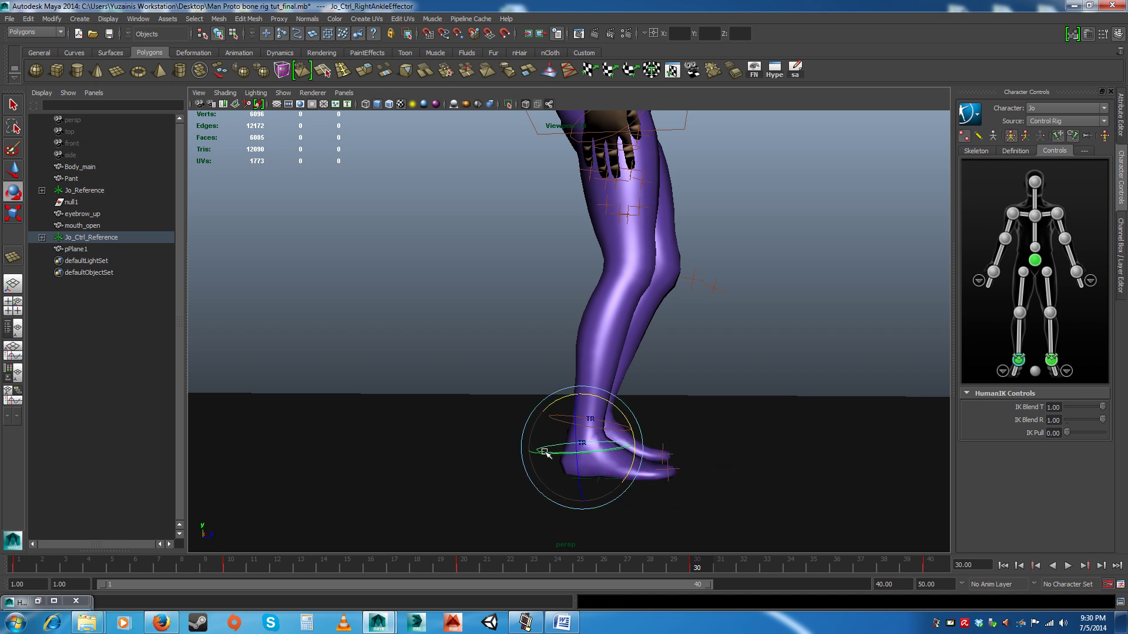
{"action": "key", "text": "w"}
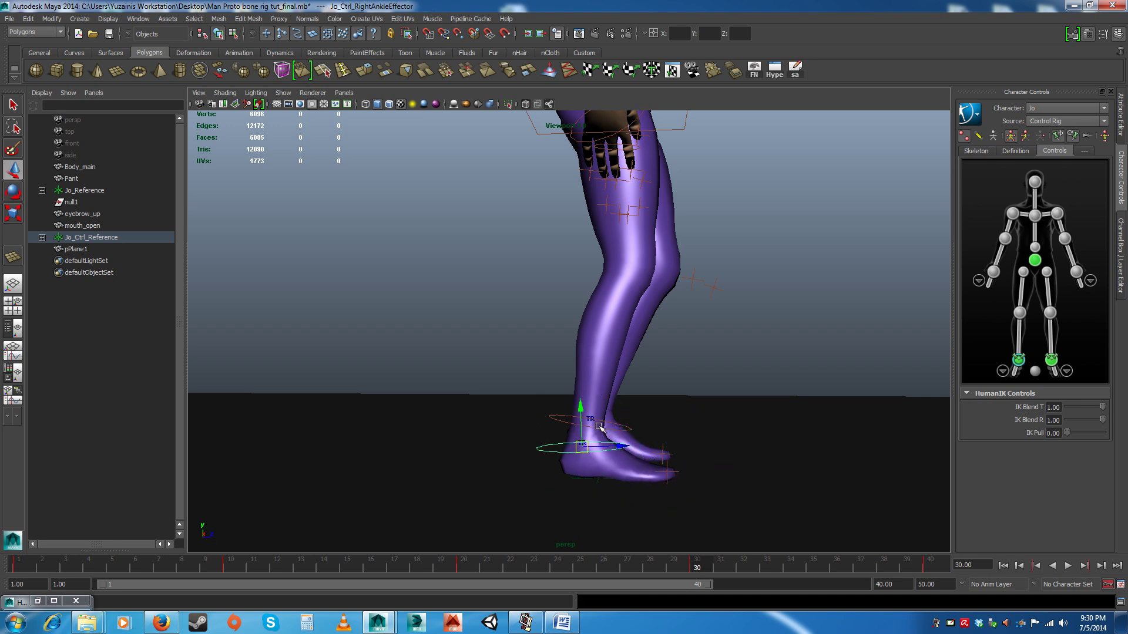
{"action": "left_click_drag", "start_coordinate": [580, 422], "coordinate": [493, 353]}
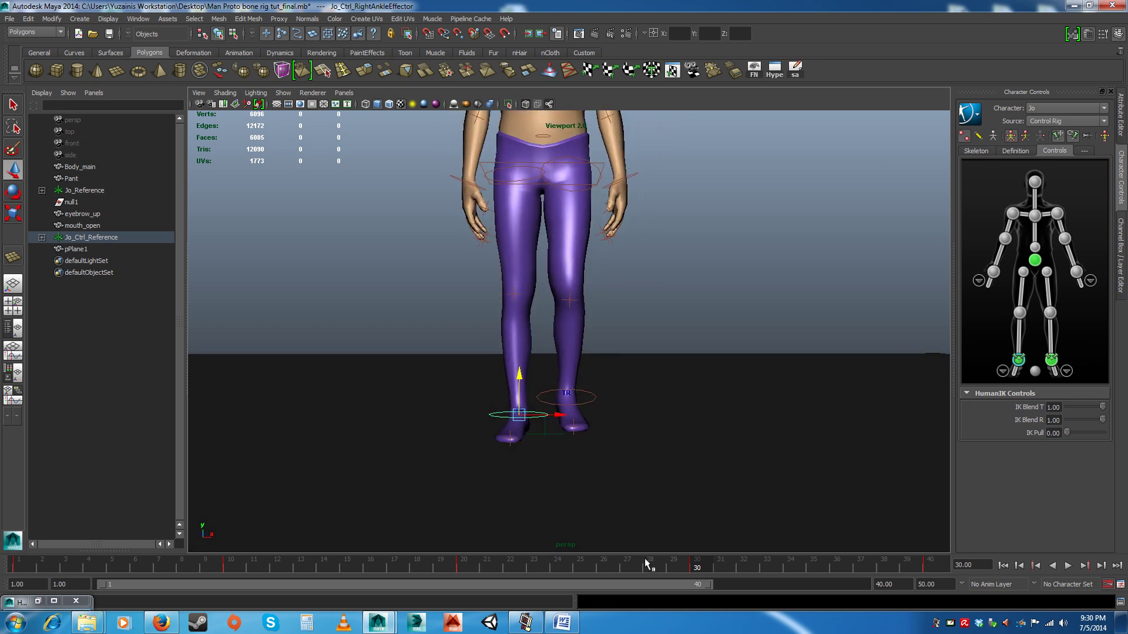
Step: Play back the walk cycle from the front and side to review the leg motion and body height
{"action": "key", "text": "alt+v"}
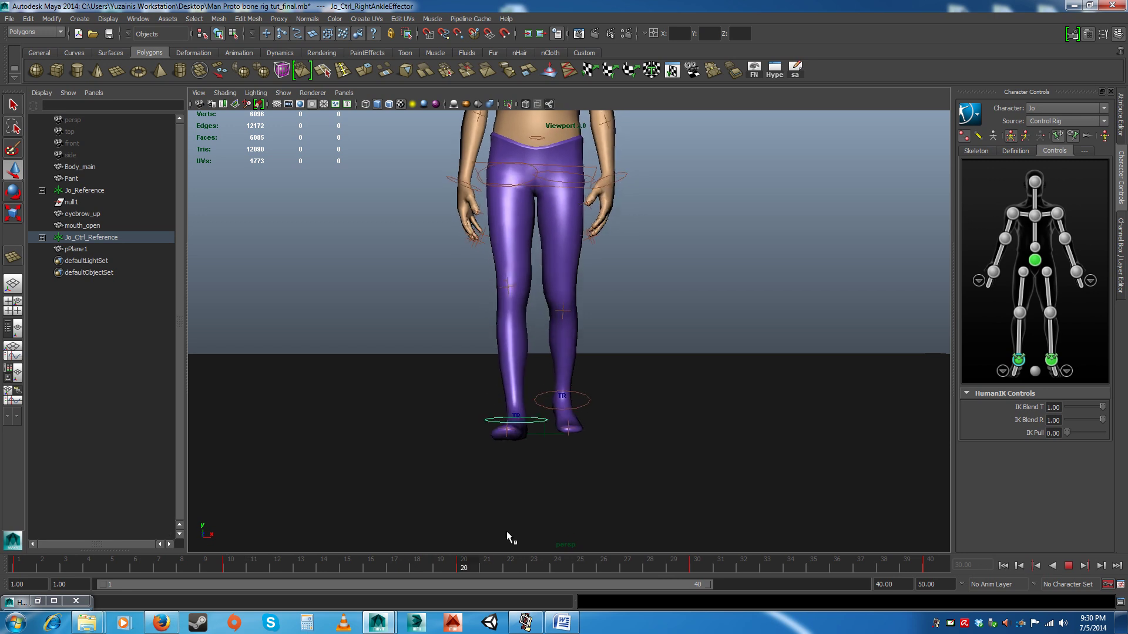
{"action": "left_click_drag", "start_coordinate": [758, 473], "coordinate": [584, 466], "text": "alt"}
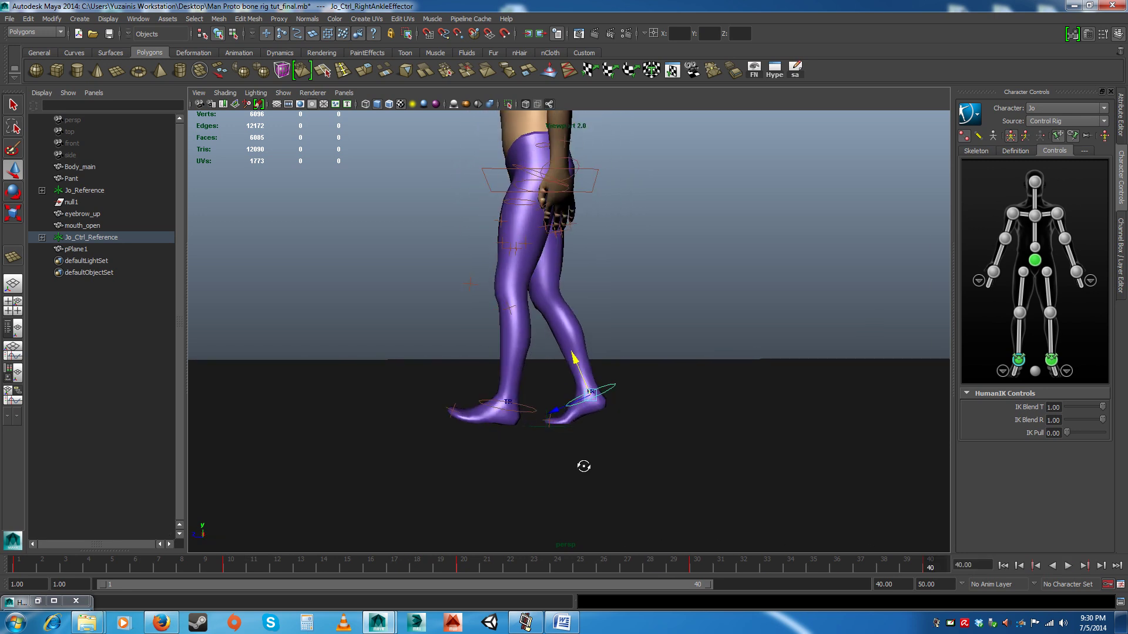
{"action": "left_click", "coordinate": [1065, 565]}
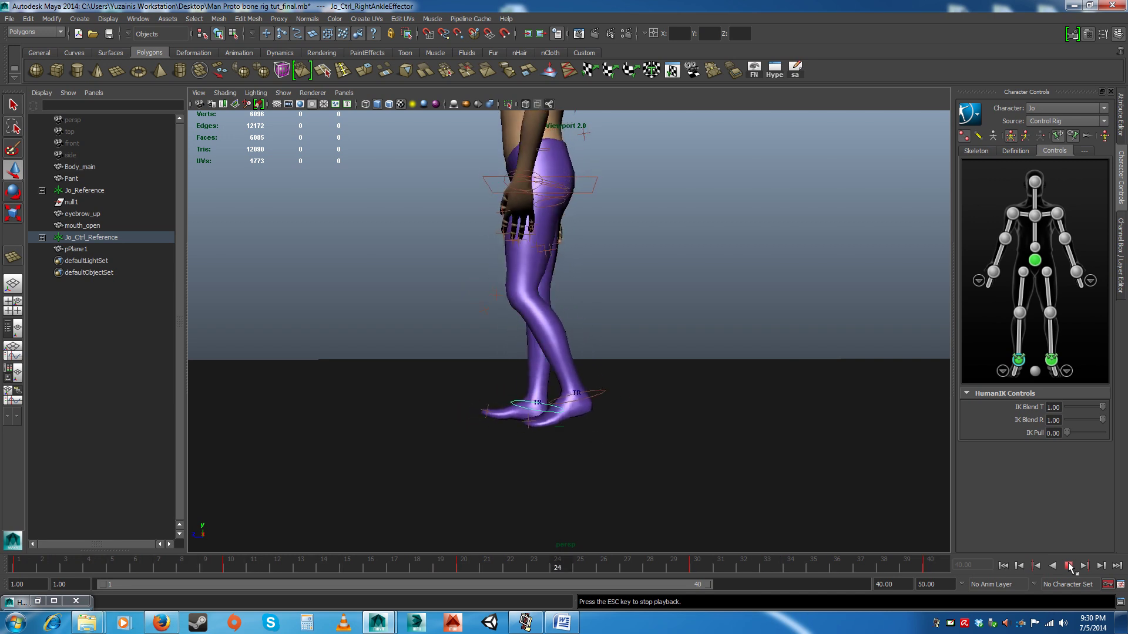
{"action": "left_click_drag", "start_coordinate": [590, 435], "coordinate": [605, 303], "text": "alt"}
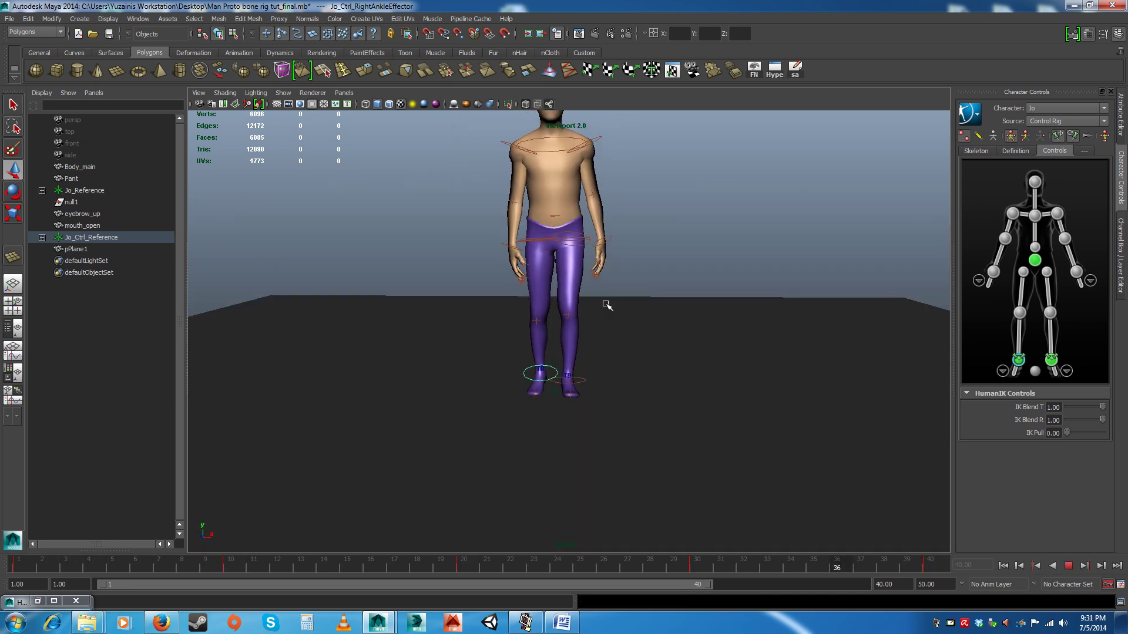
{"action": "middle_click_drag", "start_coordinate": [590, 337], "coordinate": [592, 348], "text": "alt"}
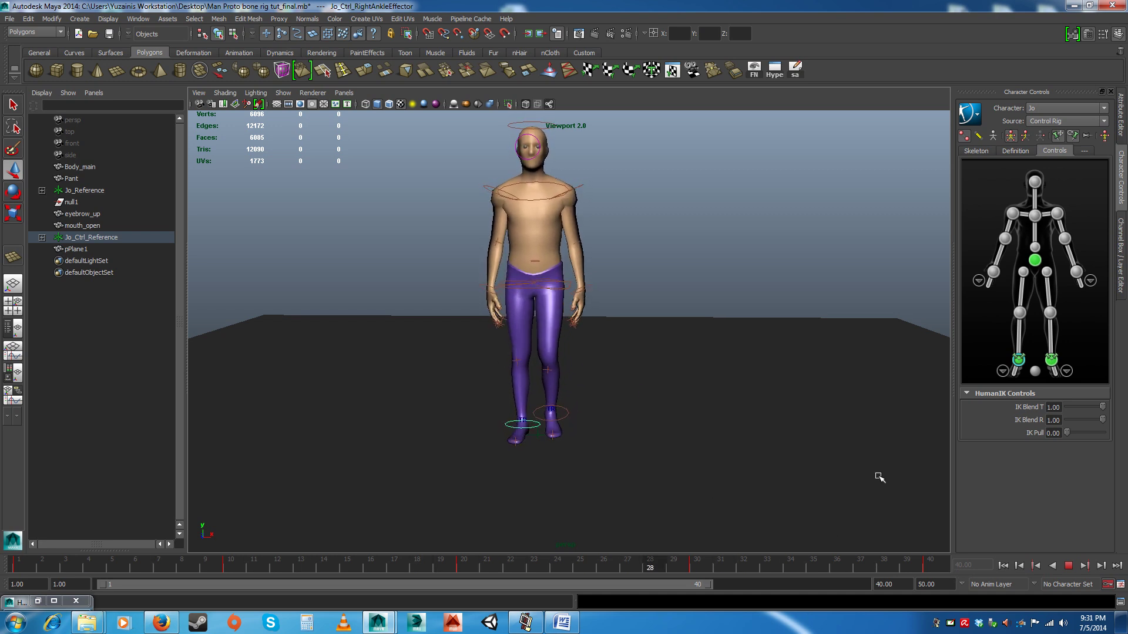
{"action": "left_click_drag", "start_coordinate": [604, 575], "coordinate": [650, 570]}
{"action": "left_click", "coordinate": [1067, 566]}
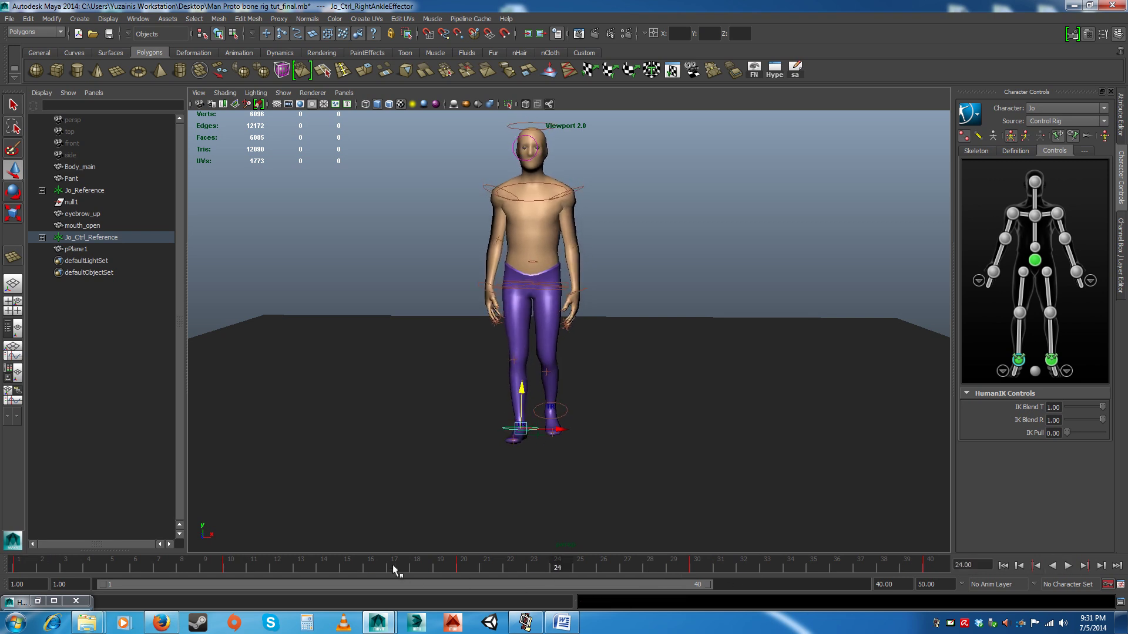
{"action": "key", "text": "alt+v"}
{"action": "key", "text": "alt+v"}
Step: Select the hips control in a side view and try lowering the hips at frame 1
{"action": "left_click_drag", "start_coordinate": [511, 405], "coordinate": [347, 423], "text": "alt"}
{"action": "right_click_drag", "start_coordinate": [347, 423], "coordinate": [433, 463], "text": "alt"}
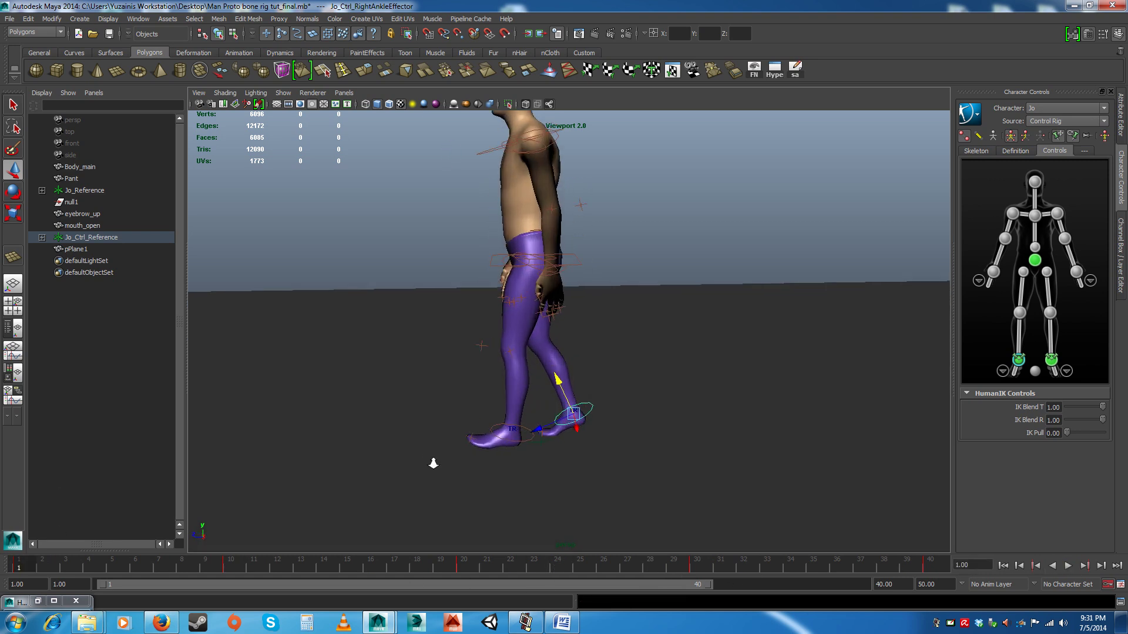
{"action": "middle_click_drag", "start_coordinate": [476, 372], "coordinate": [458, 377], "text": "alt"}
{"action": "left_click", "coordinate": [471, 318]}
{"action": "left_click_drag", "start_coordinate": [471, 319], "coordinate": [469, 277], "text": "alt"}
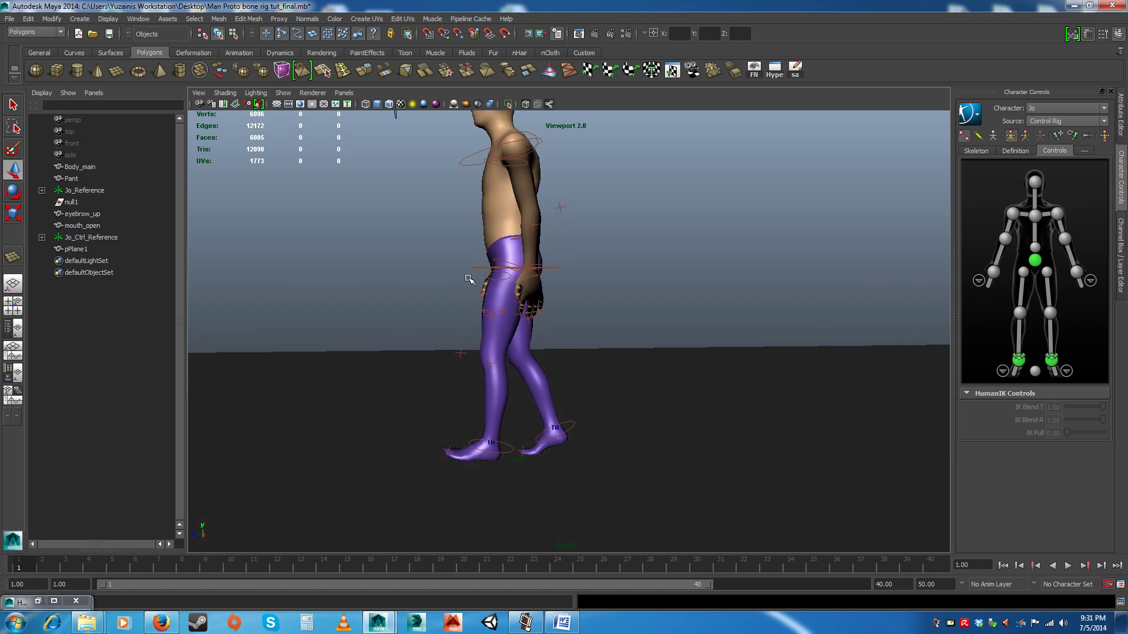
{"action": "left_click", "coordinate": [471, 268]}
{"action": "left_click_drag", "start_coordinate": [516, 236], "coordinate": [515, 256]}
{"action": "key", "text": "s"}
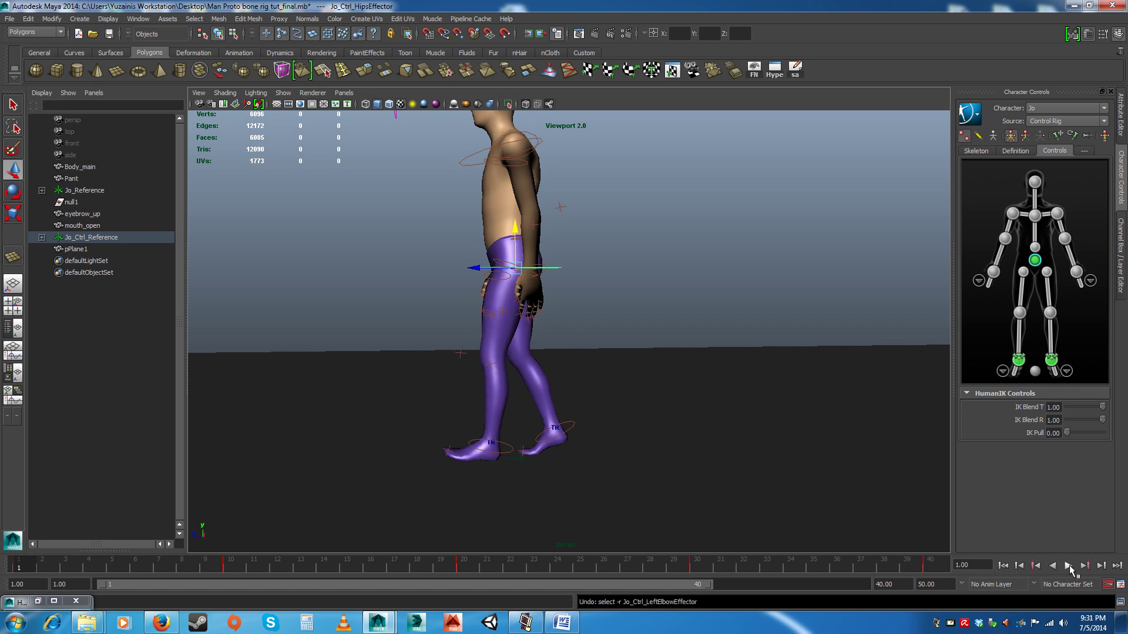
Step: Raise the hips slightly at the frame 10 passing pose, key them and play the cycle
{"action": "left_click", "coordinate": [1068, 566]}
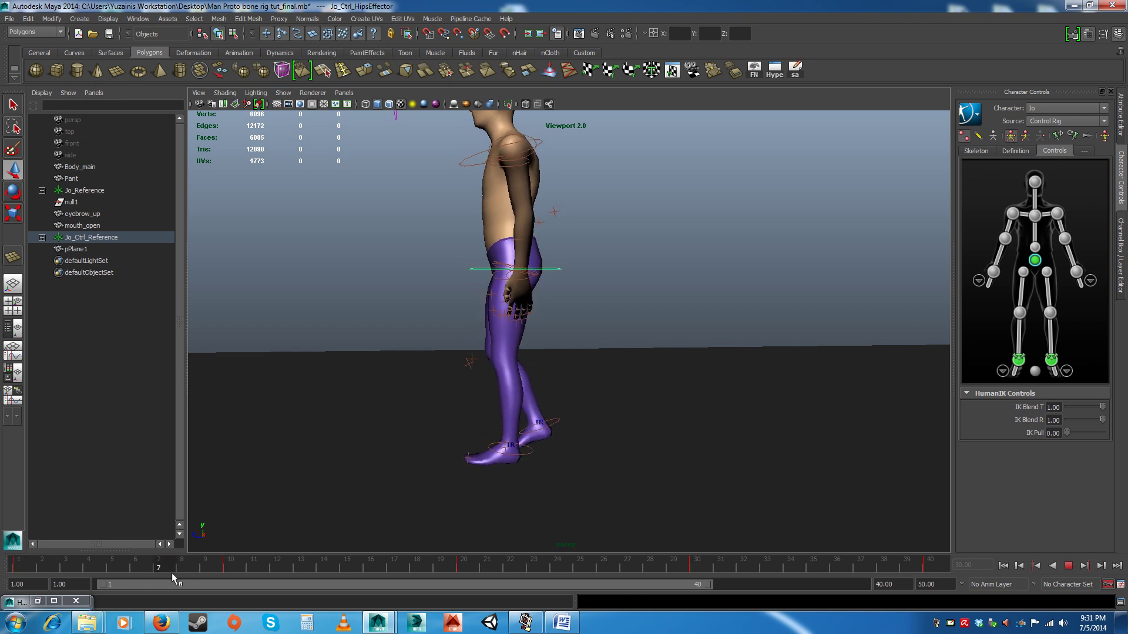
{"action": "left_click", "coordinate": [231, 572]}
{"action": "middle_click_drag", "start_coordinate": [473, 399], "coordinate": [419, 397], "text": "alt"}
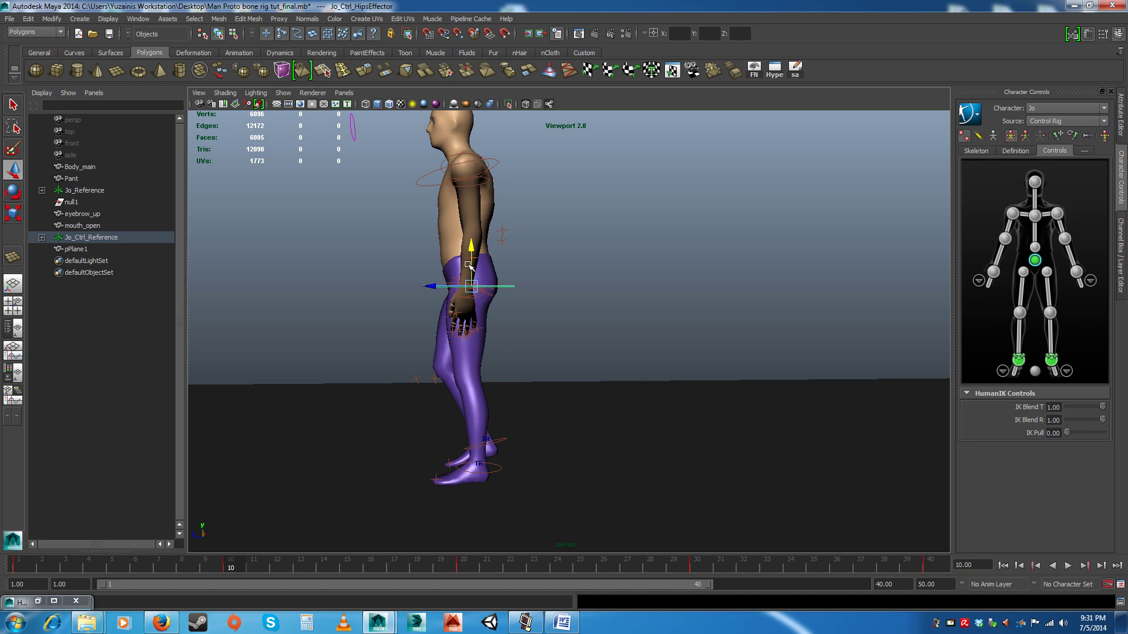
{"action": "left_click_drag", "start_coordinate": [471, 265], "coordinate": [471, 263]}
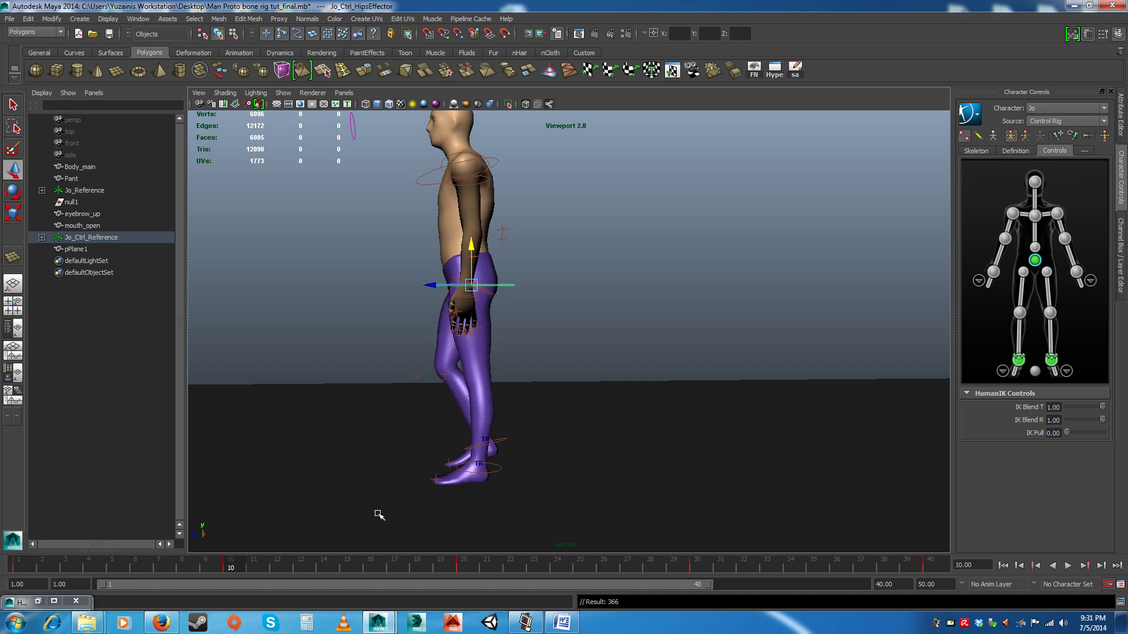
{"action": "key", "text": "alt+v"}
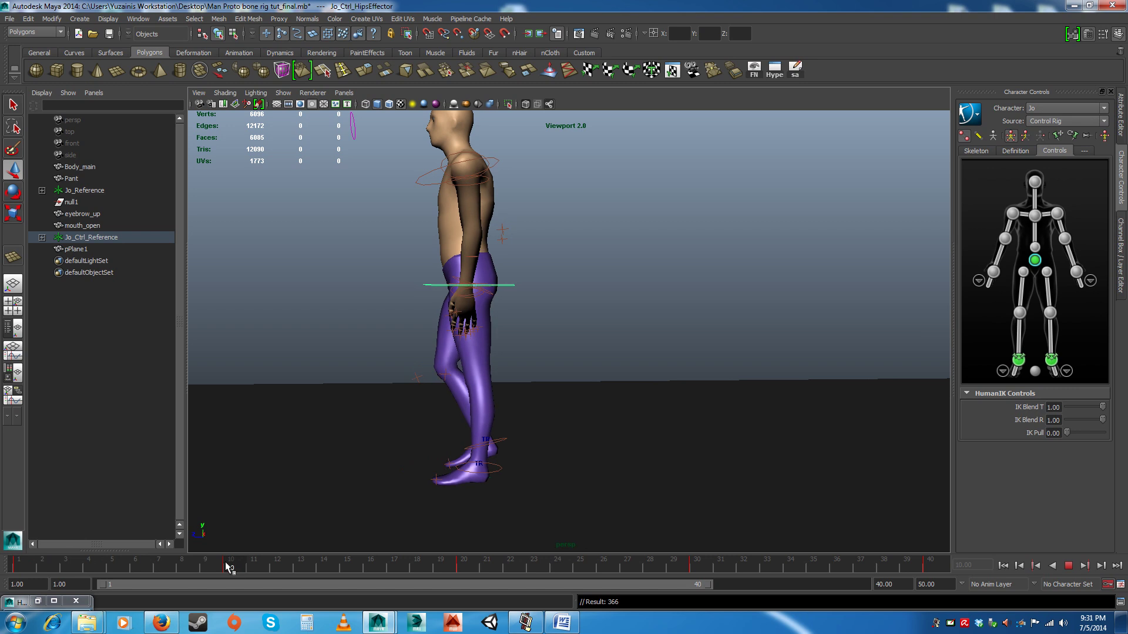
Step: Lower the hips at frame 10 in small amounts, keying the control and playing back the cycle
{"action": "left_click", "coordinate": [238, 565]}
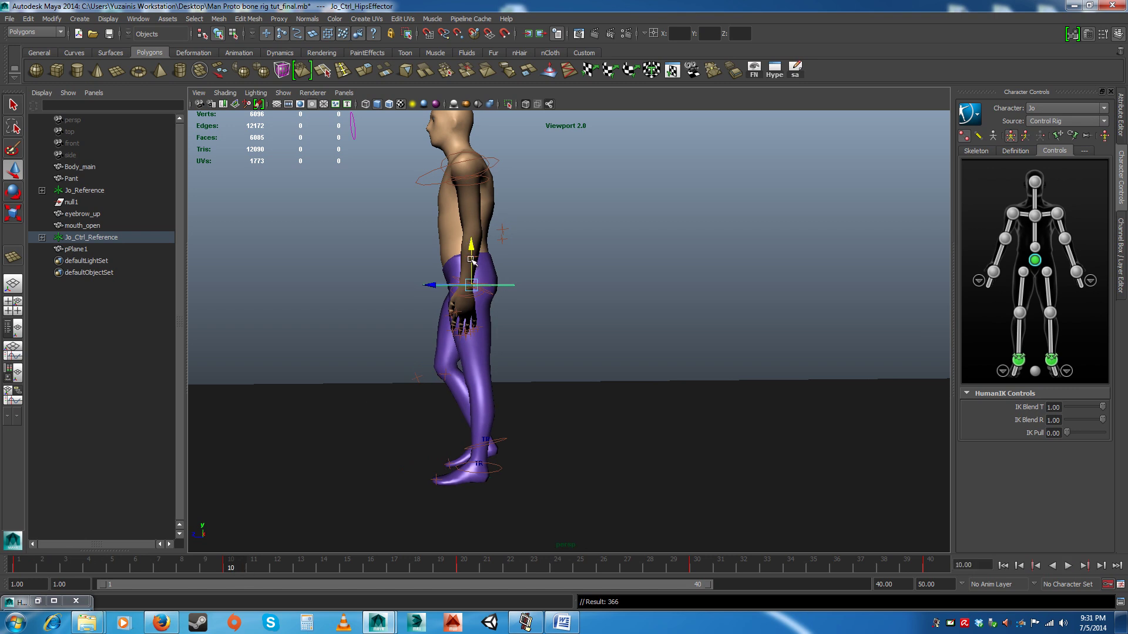
{"action": "left_click_drag", "start_coordinate": [472, 261], "coordinate": [475, 264]}
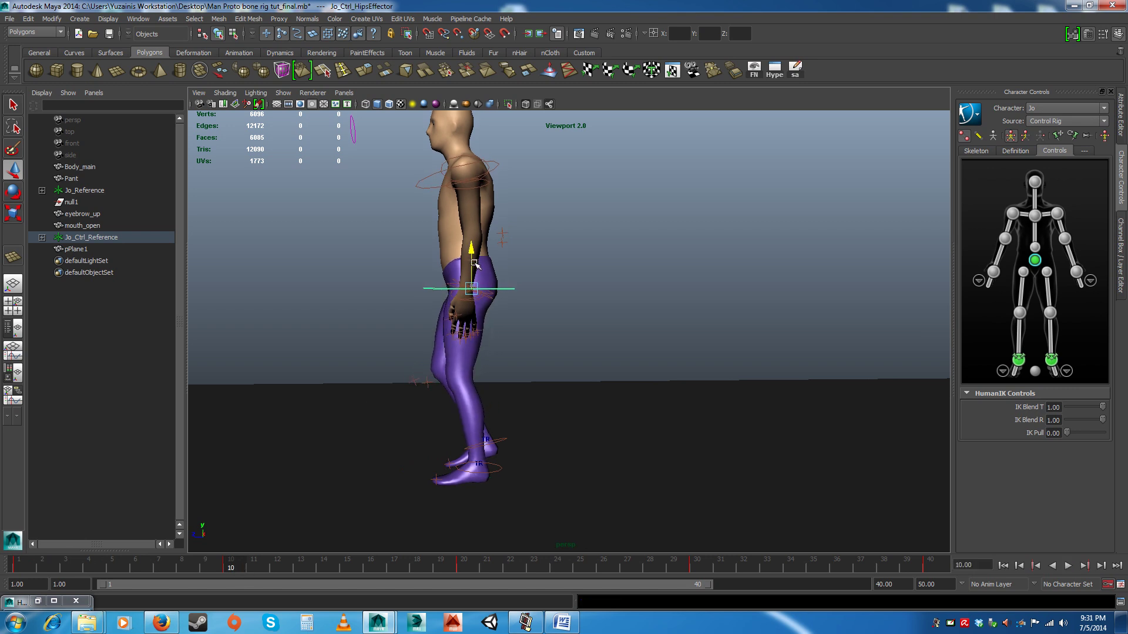
{"action": "key", "text": "s"}
{"action": "key", "text": "alt+v"}
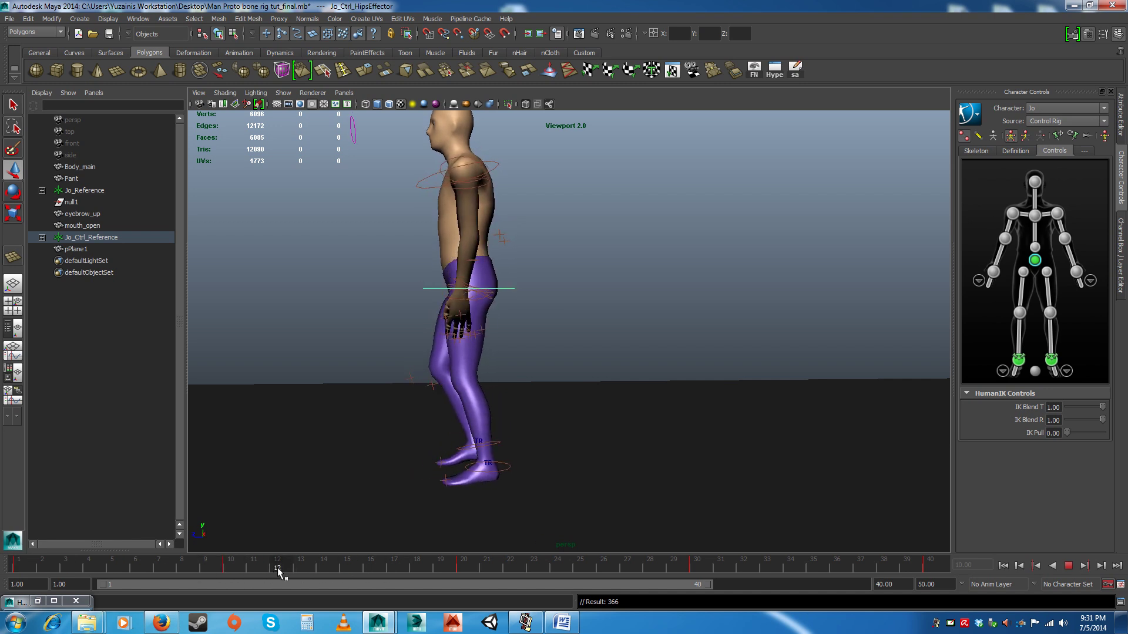
{"action": "left_click", "coordinate": [236, 567]}
{"action": "left_click_drag", "start_coordinate": [471, 265], "coordinate": [471, 268]}
{"action": "key", "text": "alt+v"}
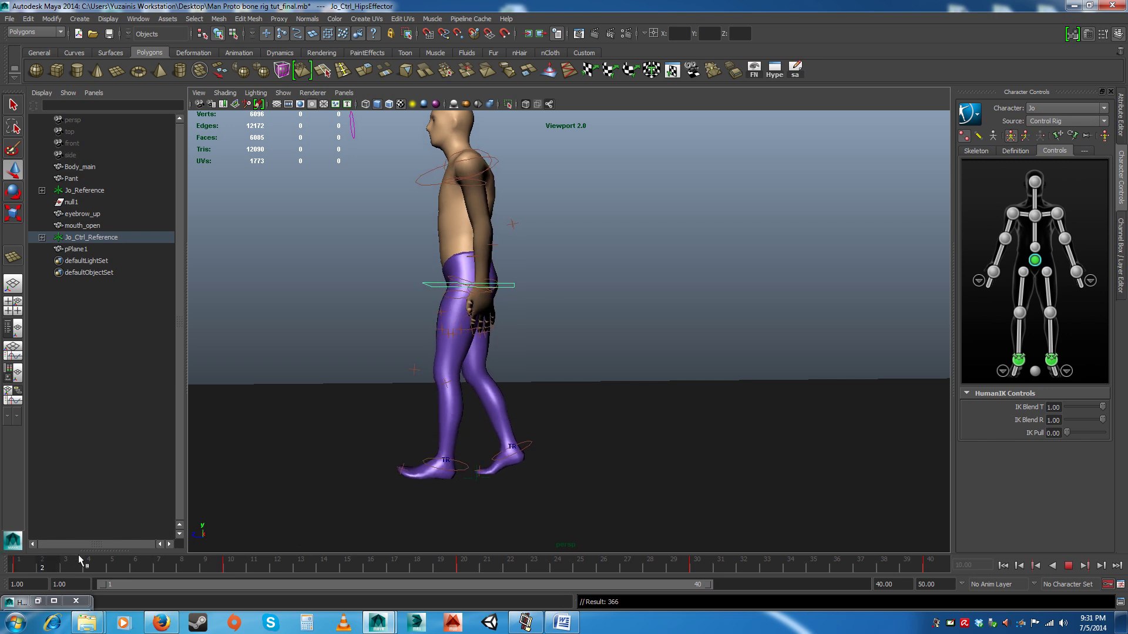
Step: Raise the hips at frame 10 to straighten the standing leg and key the control
{"action": "left_click", "coordinate": [224, 572]}
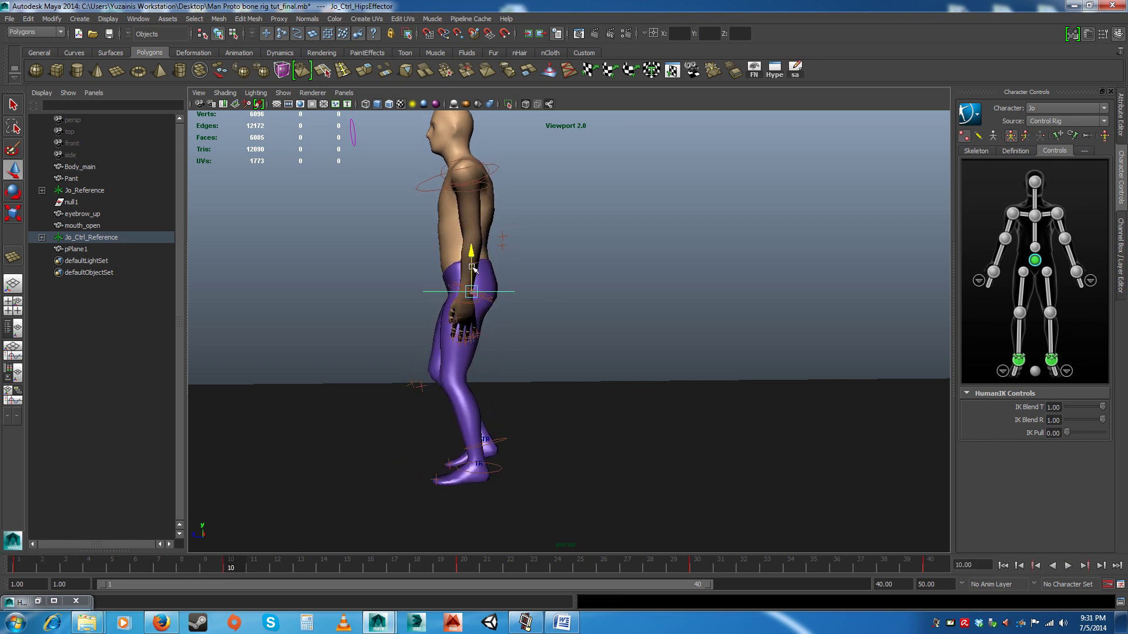
{"action": "left_click_drag", "start_coordinate": [472, 268], "coordinate": [472, 261]}
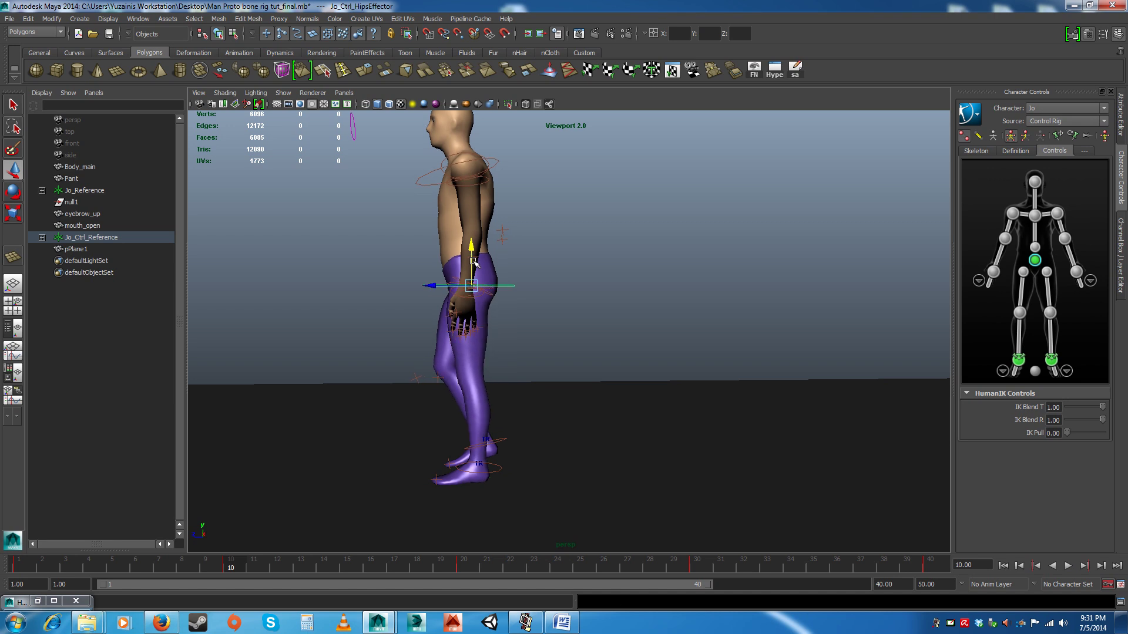
{"action": "left_click_drag", "start_coordinate": [234, 571], "coordinate": [696, 565]}
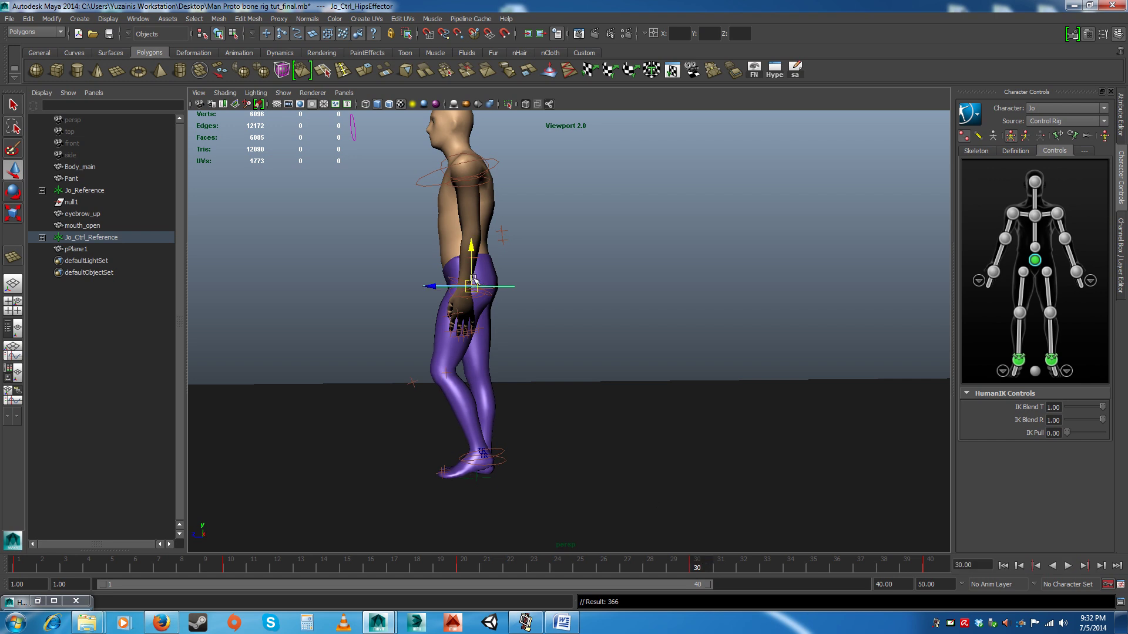
Step: Compare the passing pose with the contact pose, then lower and key the hips slightly at frame 1
{"action": "left_click_drag", "start_coordinate": [517, 446], "coordinate": [636, 523], "text": "alt"}
{"action": "left_click_drag", "start_coordinate": [697, 573], "coordinate": [13, 565]}
{"action": "left_click_drag", "start_coordinate": [301, 444], "coordinate": [318, 446], "text": "alt"}
{"action": "mouse_move", "coordinate": [22, 572]}
{"action": "left_mouse_down"}
{"action": "mouse_move", "coordinate": [47, 570]}
{"action": "mouse_move", "coordinate": [30, 563]}
{"action": "left_mouse_up"}
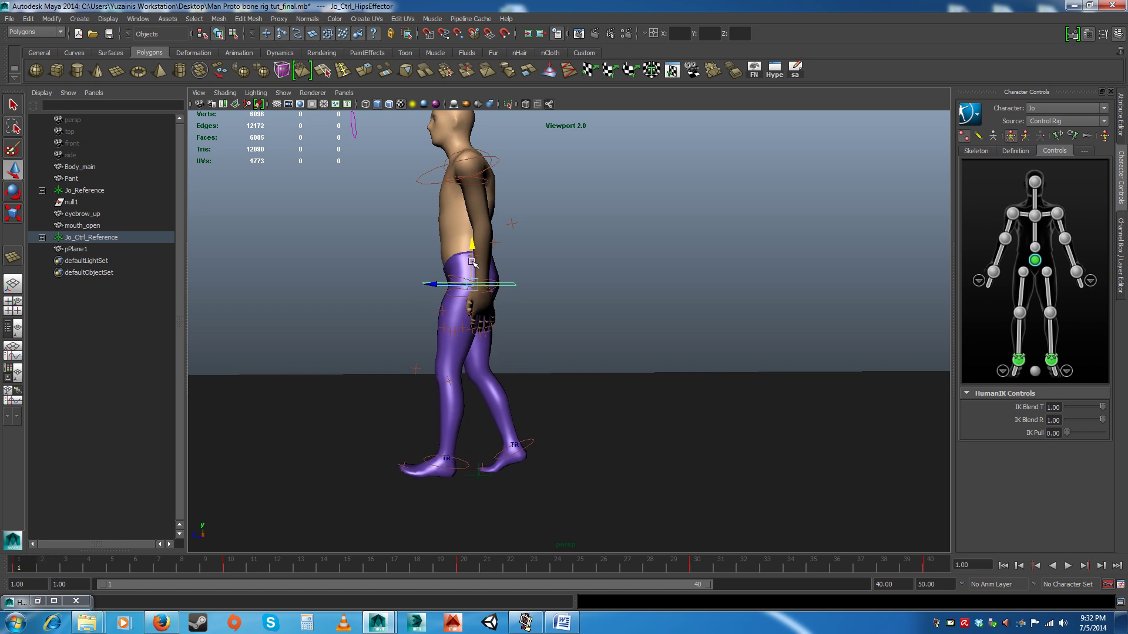
{"action": "left_click_drag", "start_coordinate": [471, 261], "coordinate": [476, 269]}
{"action": "left_click", "coordinate": [464, 565]}
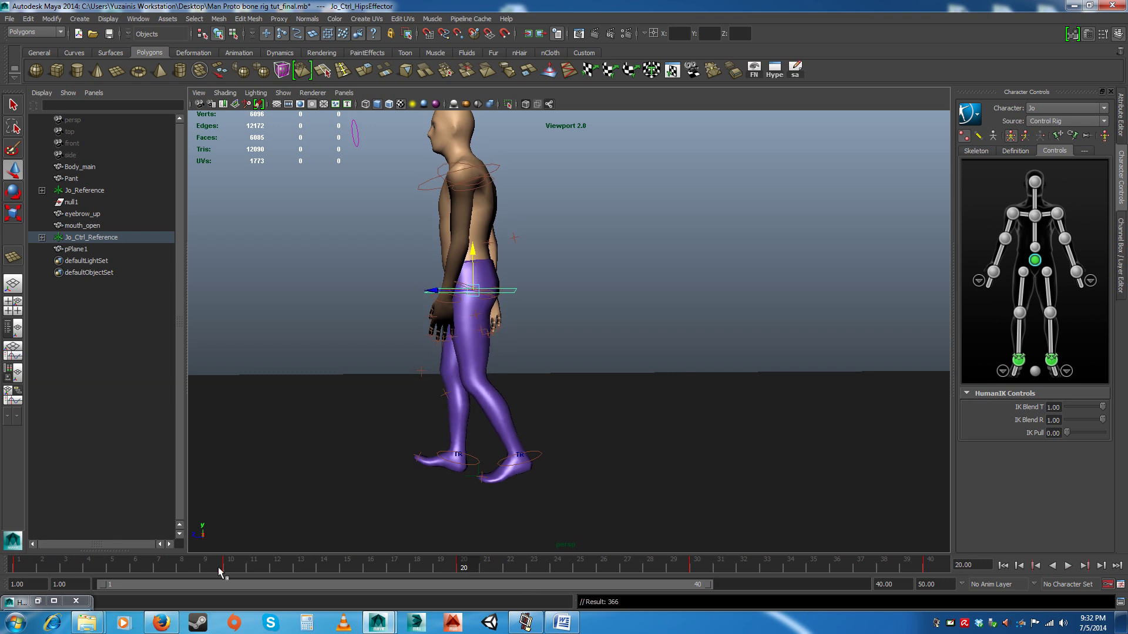
Step: Copy the hips key from frame 1, paste it at frame 40 and play the loop
{"action": "left_click", "coordinate": [20, 569]}
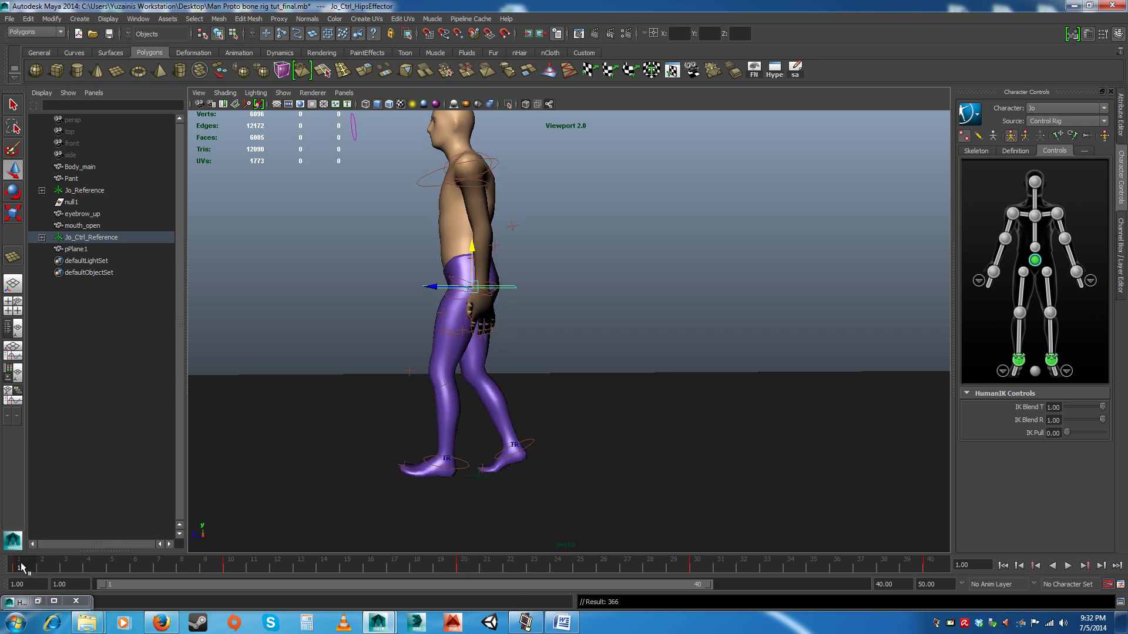
{"action": "right_click", "coordinate": [21, 567]}
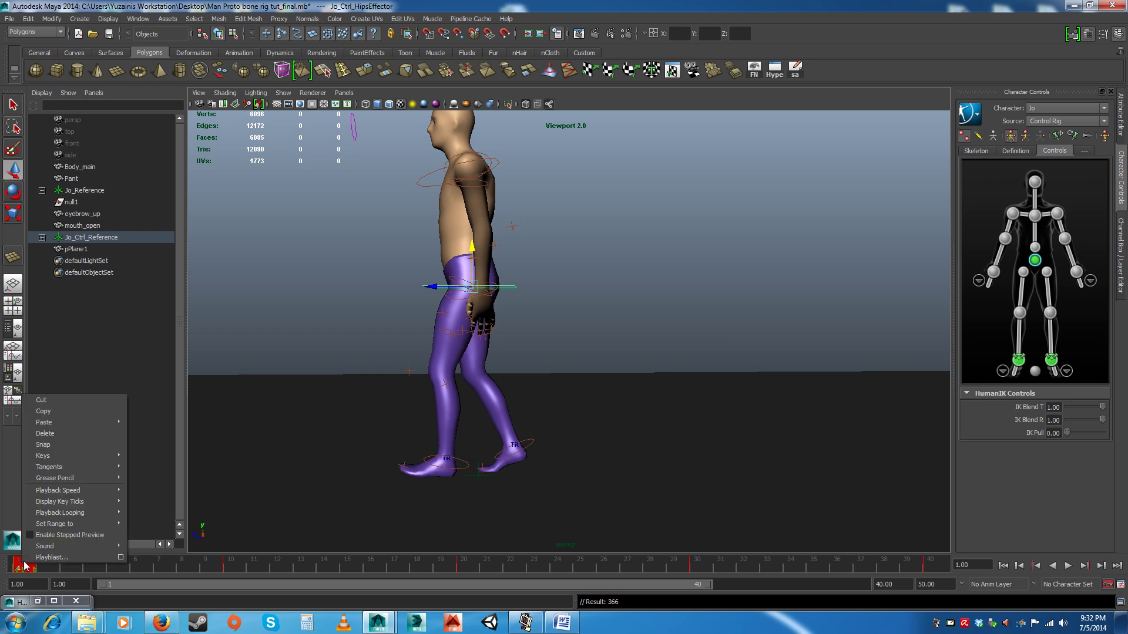
{"action": "left_click", "coordinate": [36, 413]}
{"action": "left_click", "coordinate": [929, 567]}
{"action": "right_click", "coordinate": [932, 567]}
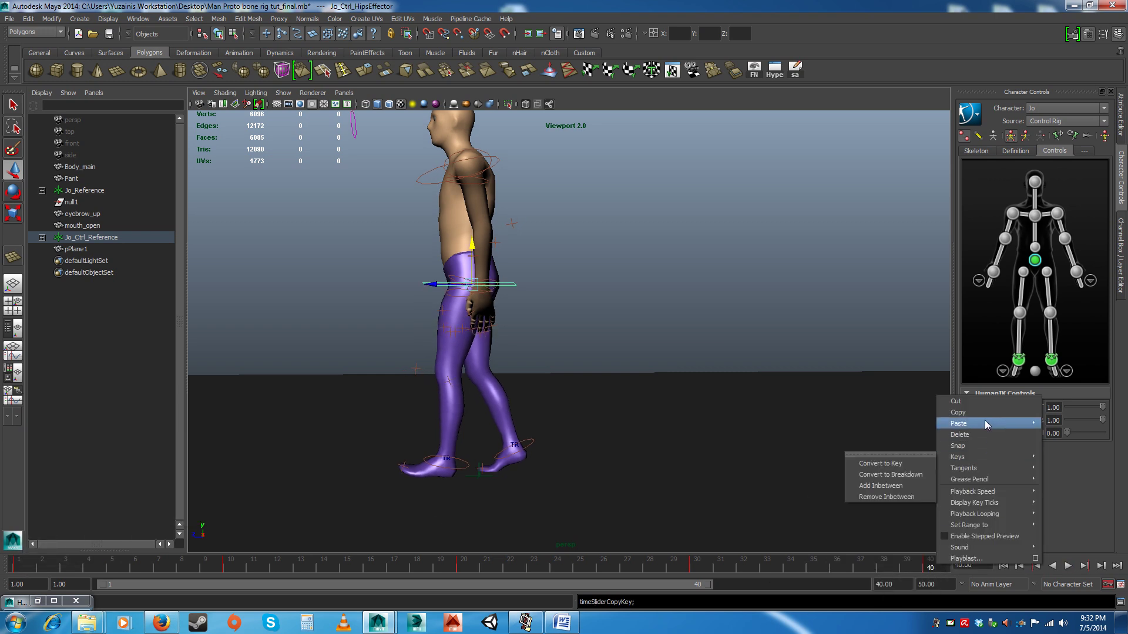
{"action": "mouse_move", "coordinate": [984, 421]}
{"action": "left_click", "coordinate": [1071, 430]}
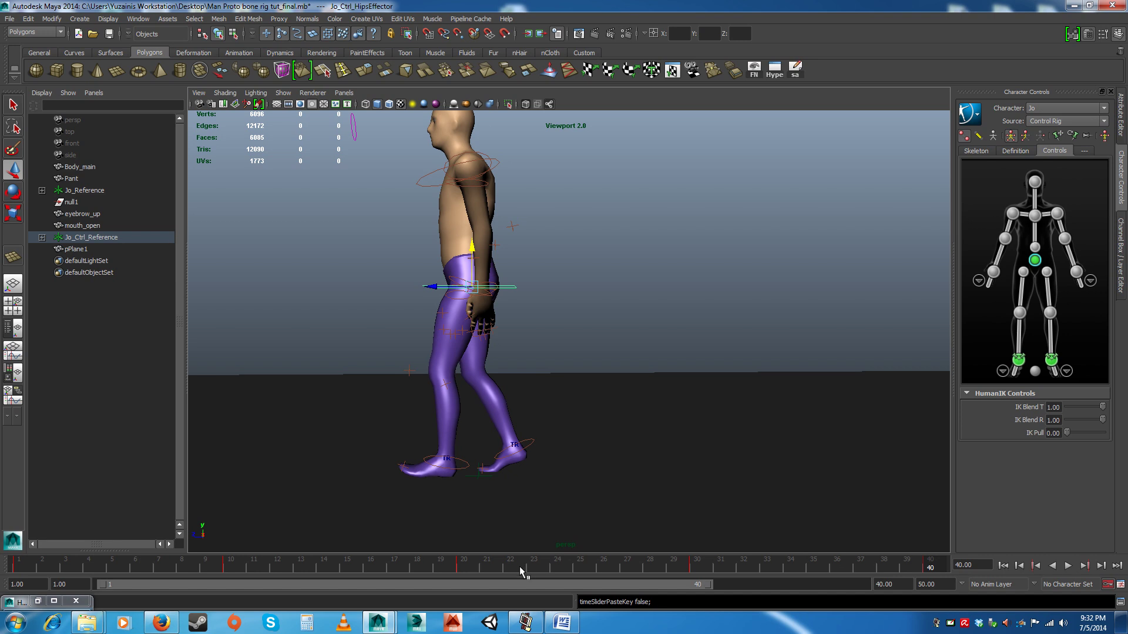
{"action": "key", "text": "alt+v"}
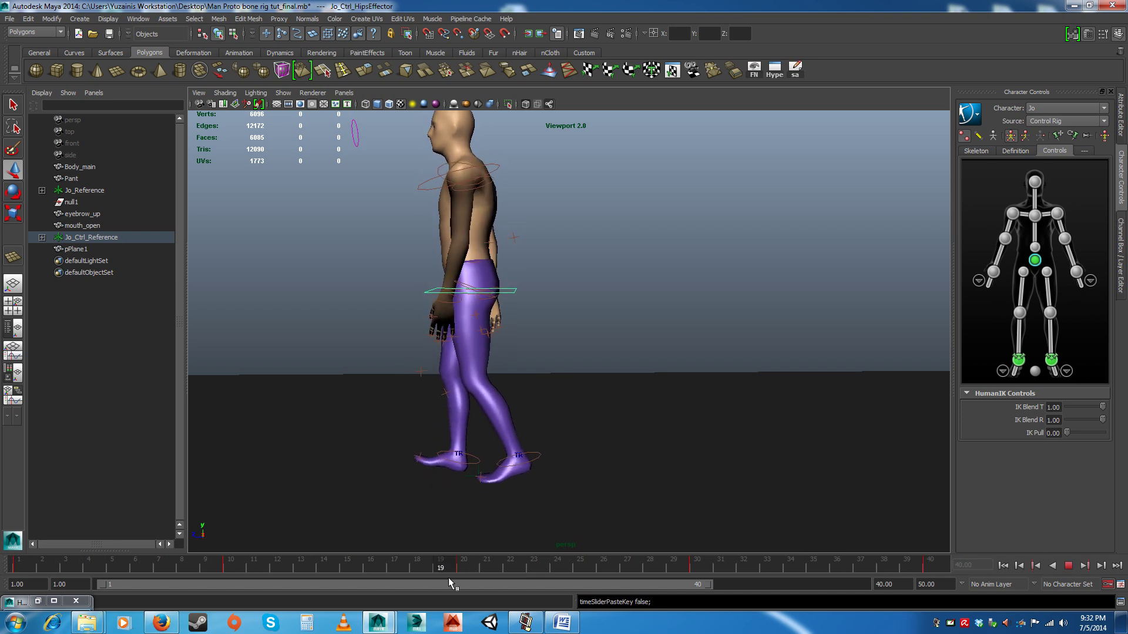
Step: Lower the hips further at frame 1, key the control and play the cycle to check the bounce
{"action": "left_click", "coordinate": [81, 565]}
{"action": "mouse_move", "coordinate": [79, 561]}
{"action": "left_mouse_down"}
{"action": "mouse_move", "coordinate": [18, 568]}
{"action": "mouse_move", "coordinate": [303, 599]}
{"action": "mouse_move", "coordinate": [158, 587]}
{"action": "left_mouse_up"}
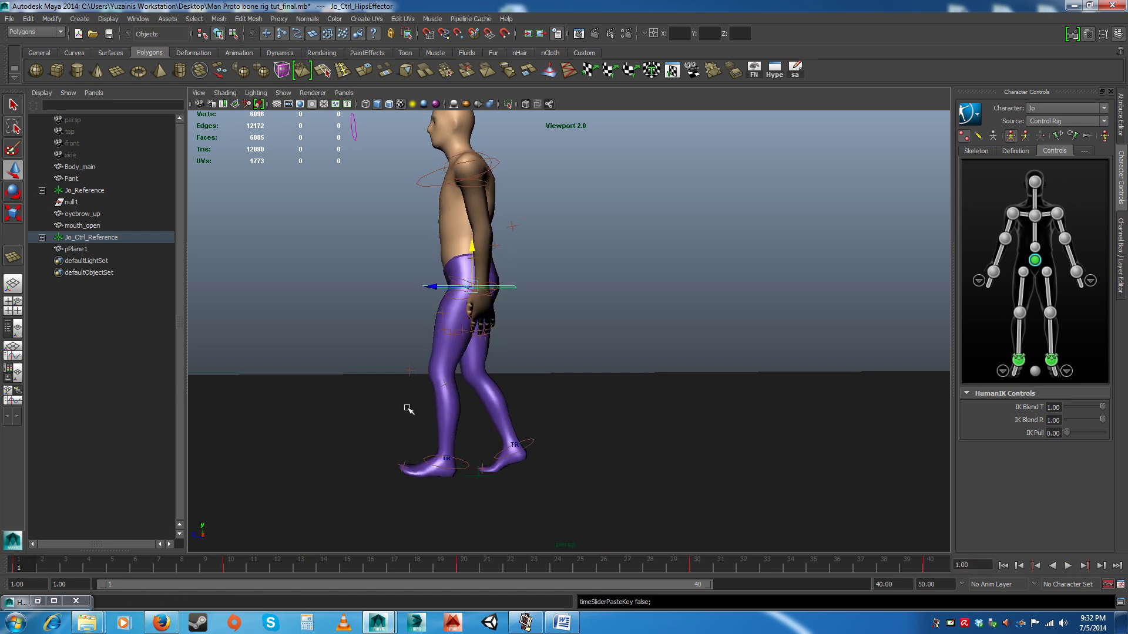
{"action": "left_click_drag", "start_coordinate": [448, 421], "coordinate": [454, 411], "text": "alt"}
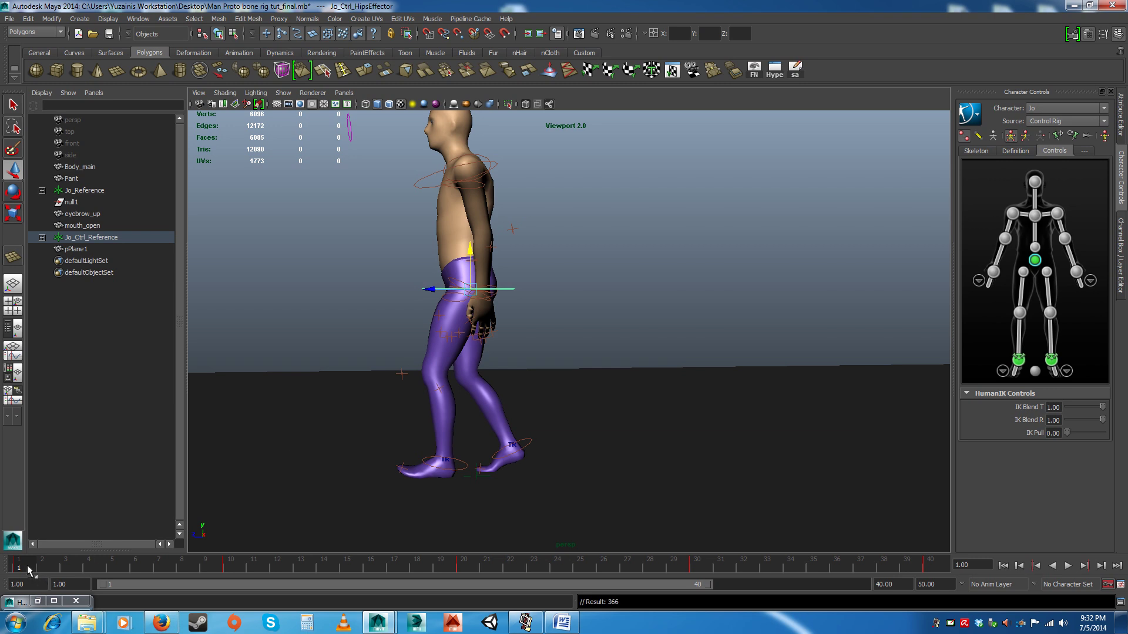
{"action": "key", "text": "alt+v"}
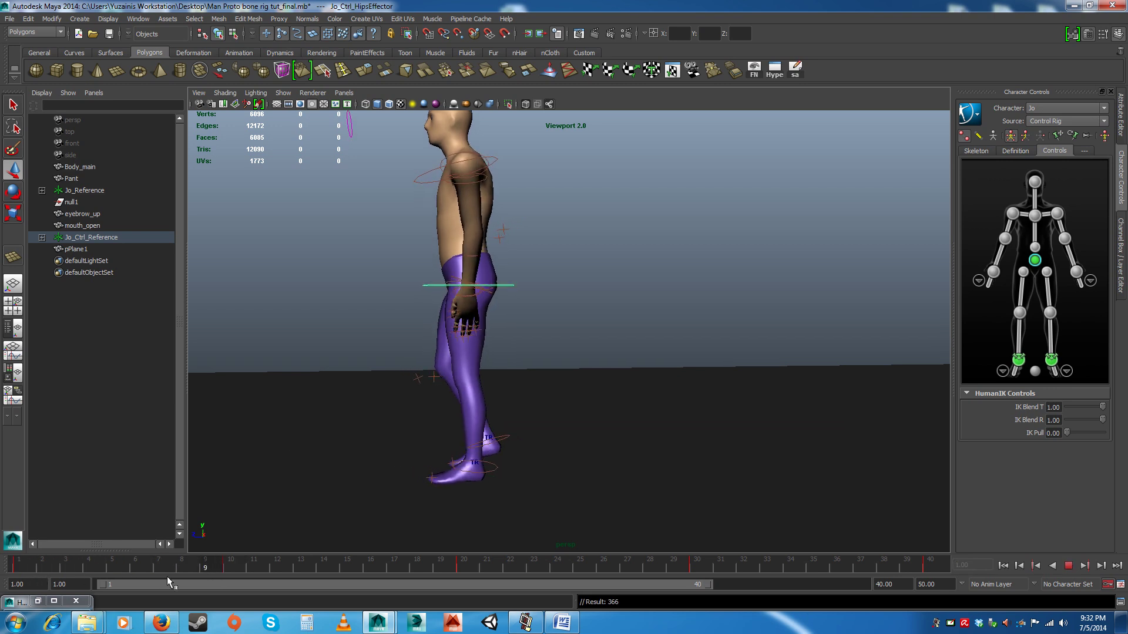
{"action": "key", "text": "alt+v"}
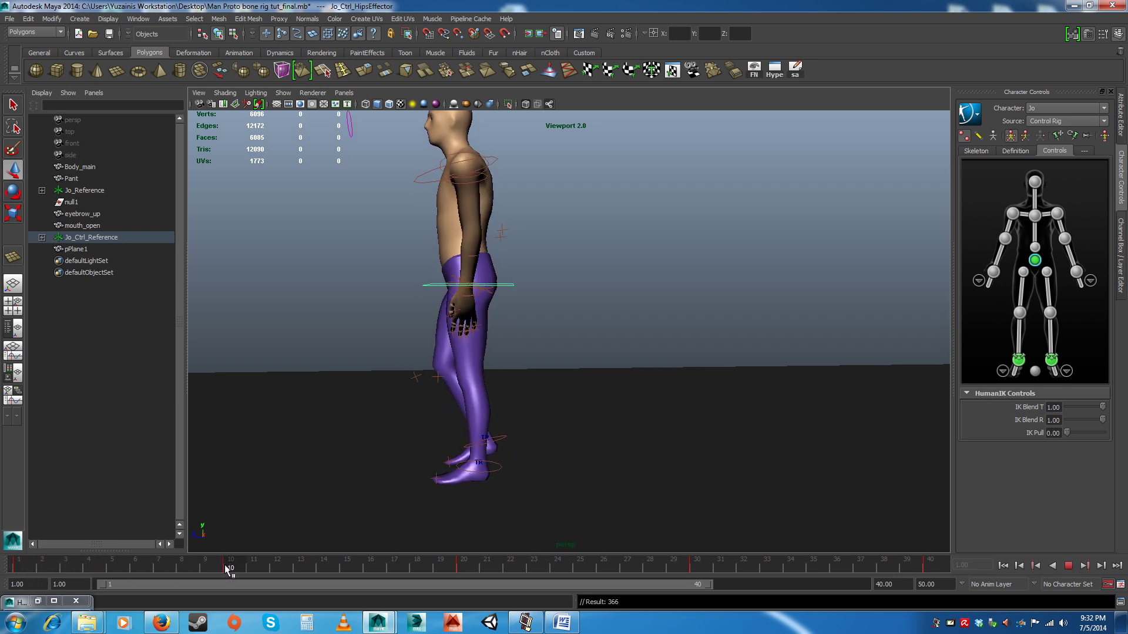
{"action": "key", "text": "alt+shift+v"}
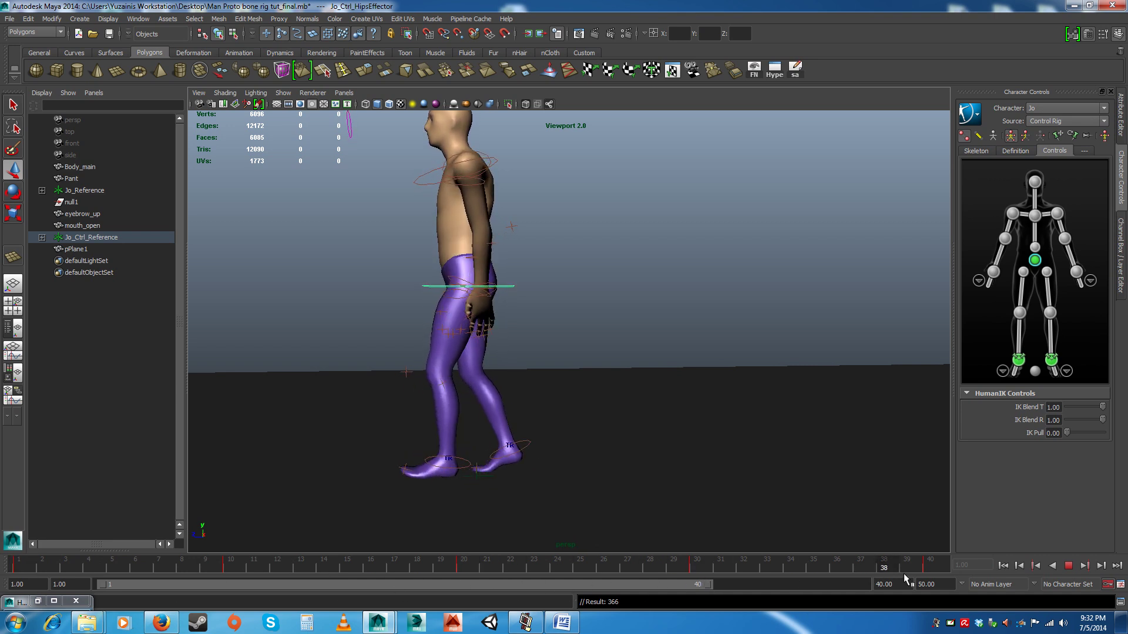
Step: Copy the lowered hips key from frame 1 to frame 40 and play back the matched loop
{"action": "left_click", "coordinate": [18, 569]}
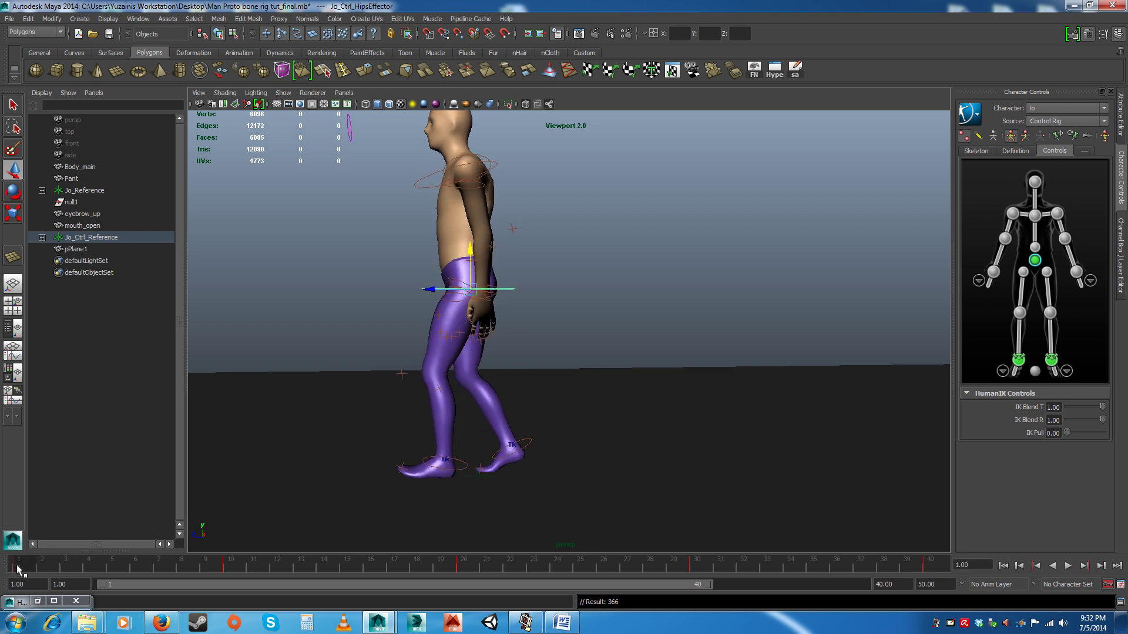
{"action": "right_click", "coordinate": [21, 568]}
{"action": "left_click", "coordinate": [59, 419]}
{"action": "right_click", "coordinate": [935, 569]}
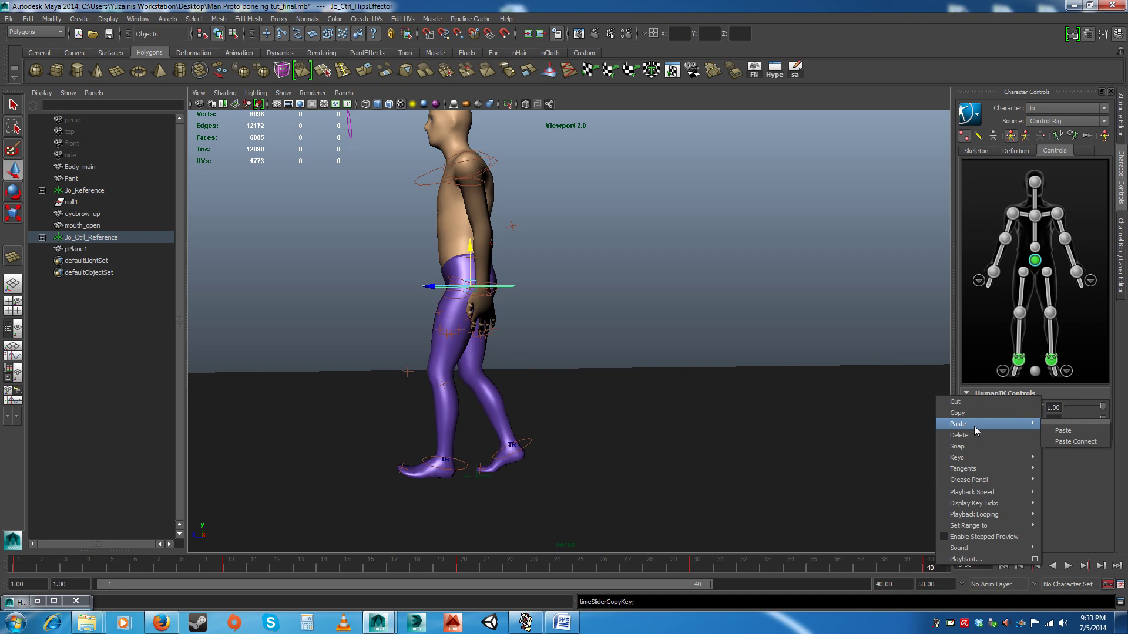
{"action": "left_click", "coordinate": [1057, 432]}
{"action": "key", "text": "alt+v"}
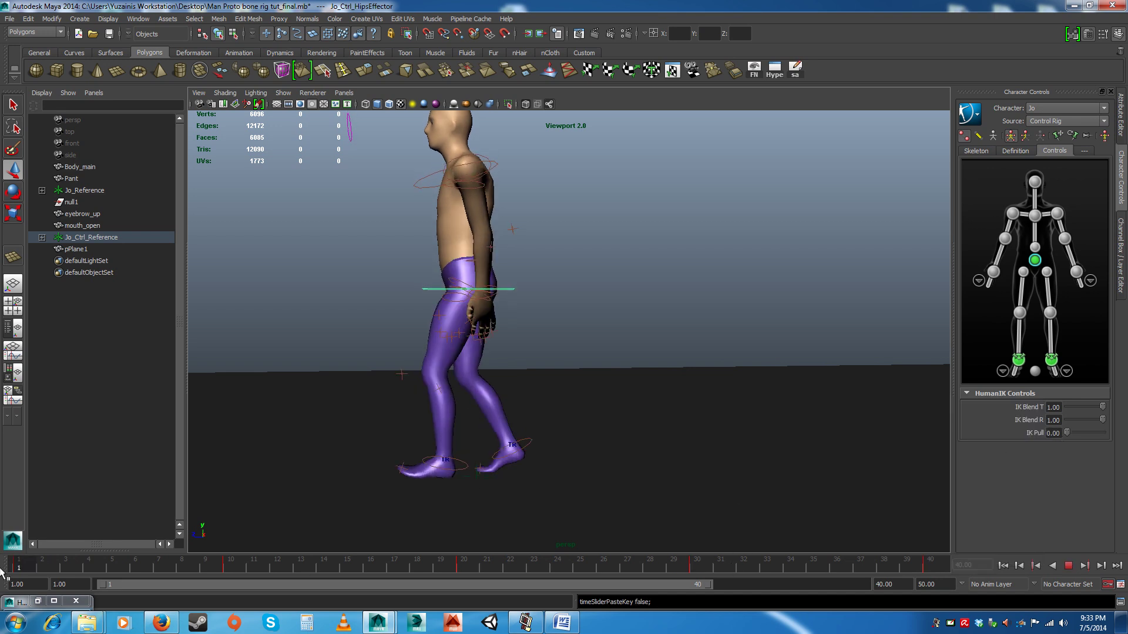
Step: Play the walk cycle and inspect the looped motion from the front, three-quarter and side views
{"action": "left_click", "coordinate": [1069, 566]}
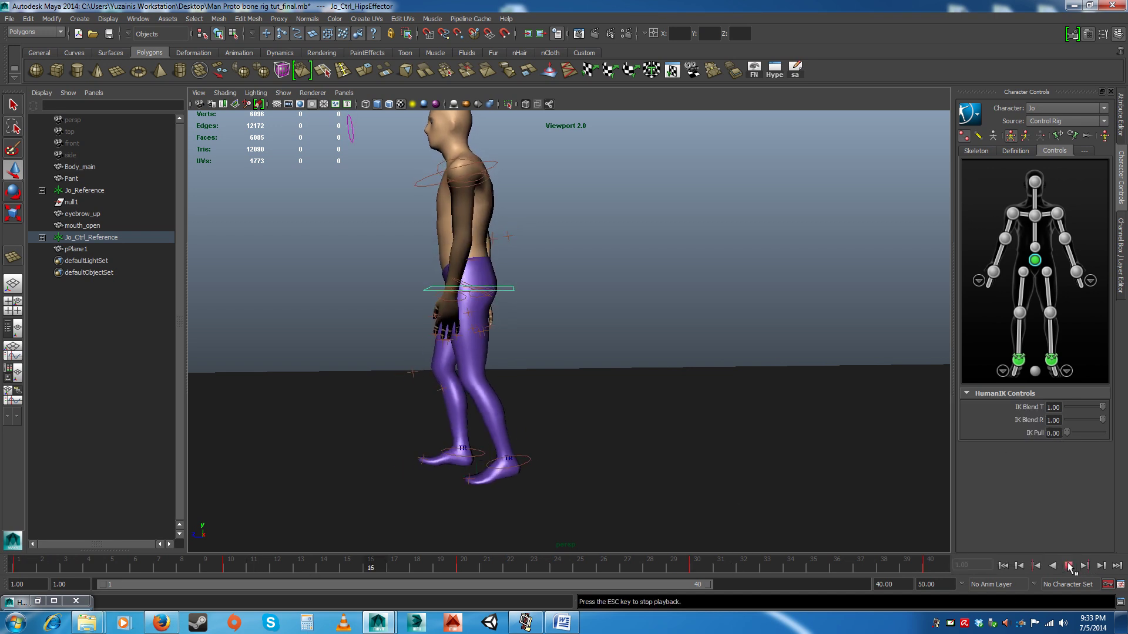
{"action": "left_click_drag", "start_coordinate": [548, 446], "coordinate": [669, 433], "text": "alt"}
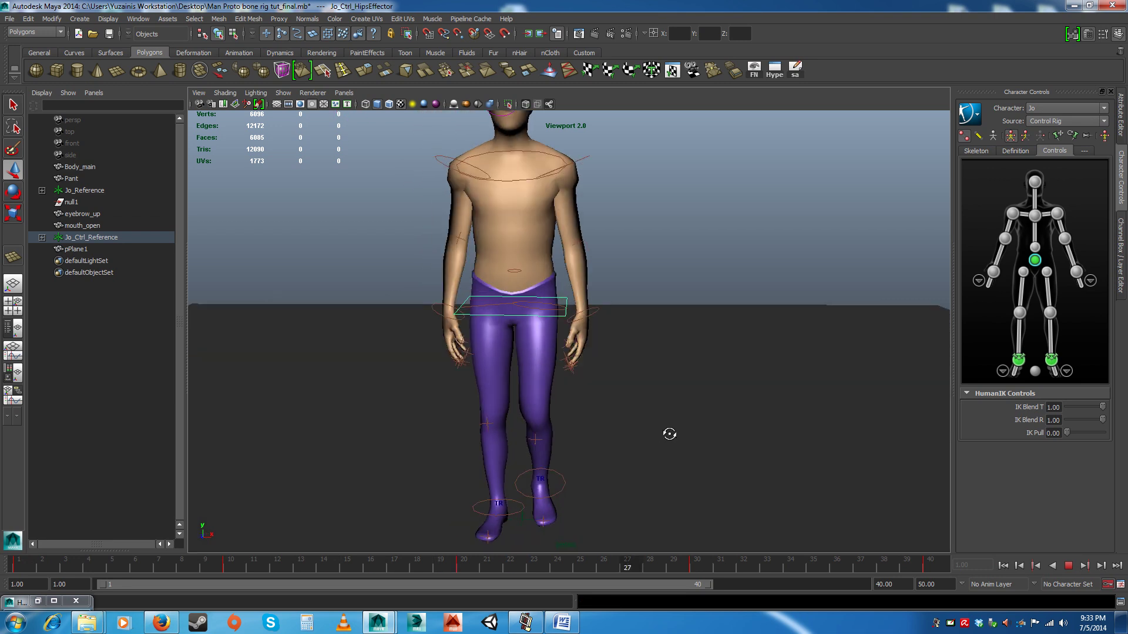
{"action": "right_click_drag", "start_coordinate": [668, 429], "coordinate": [660, 417], "text": "alt"}
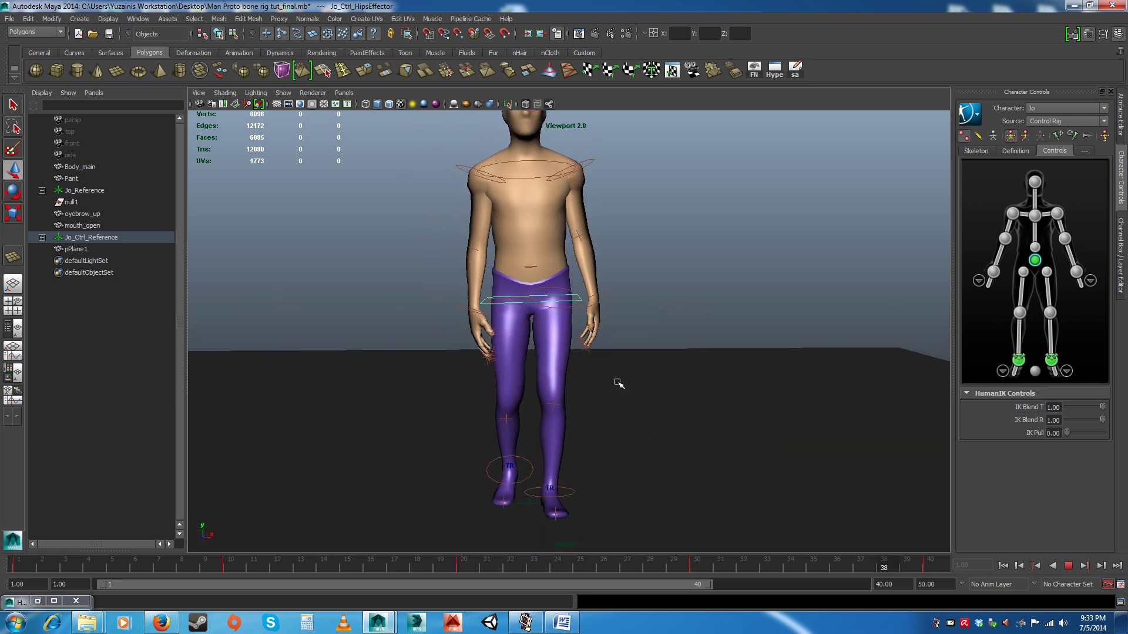
{"action": "middle_click_drag", "start_coordinate": [617, 372], "coordinate": [605, 385], "text": "alt"}
{"action": "right_click_drag", "start_coordinate": [605, 385], "coordinate": [602, 375], "text": "alt"}
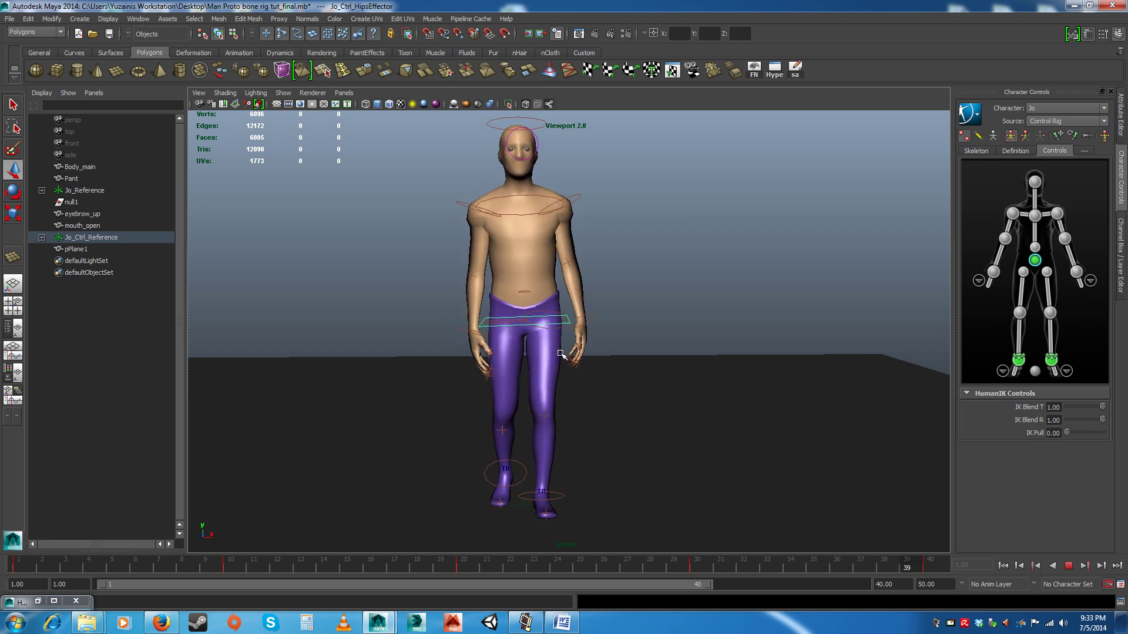
{"action": "left_click_drag", "start_coordinate": [506, 391], "coordinate": [470, 348], "text": "alt"}
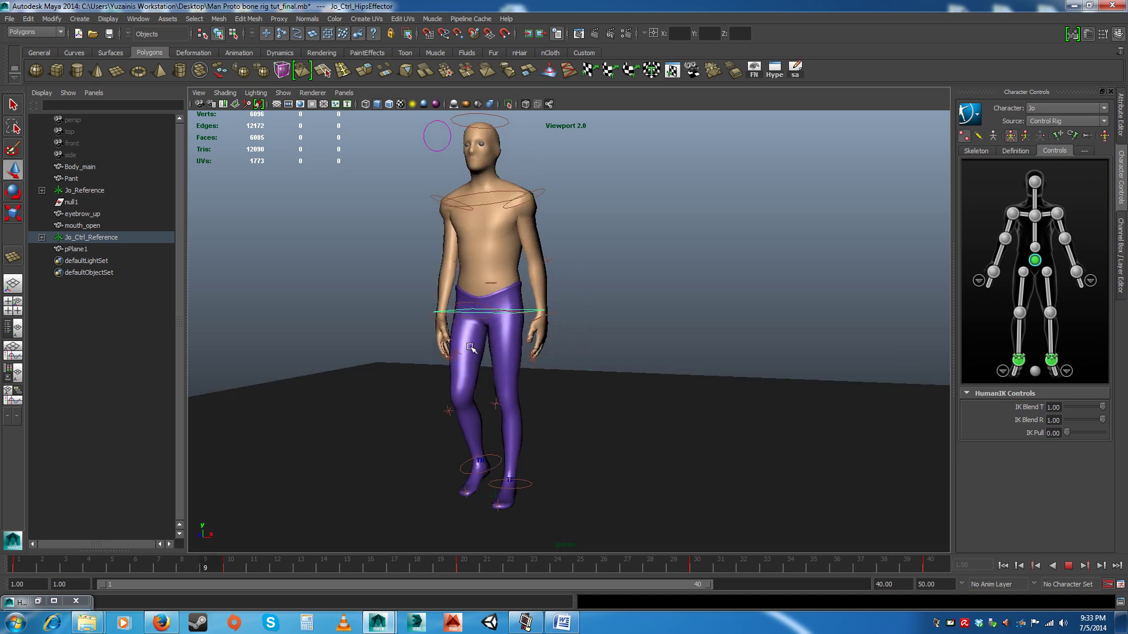
{"action": "left_click_drag", "start_coordinate": [657, 442], "coordinate": [531, 434], "text": "alt"}
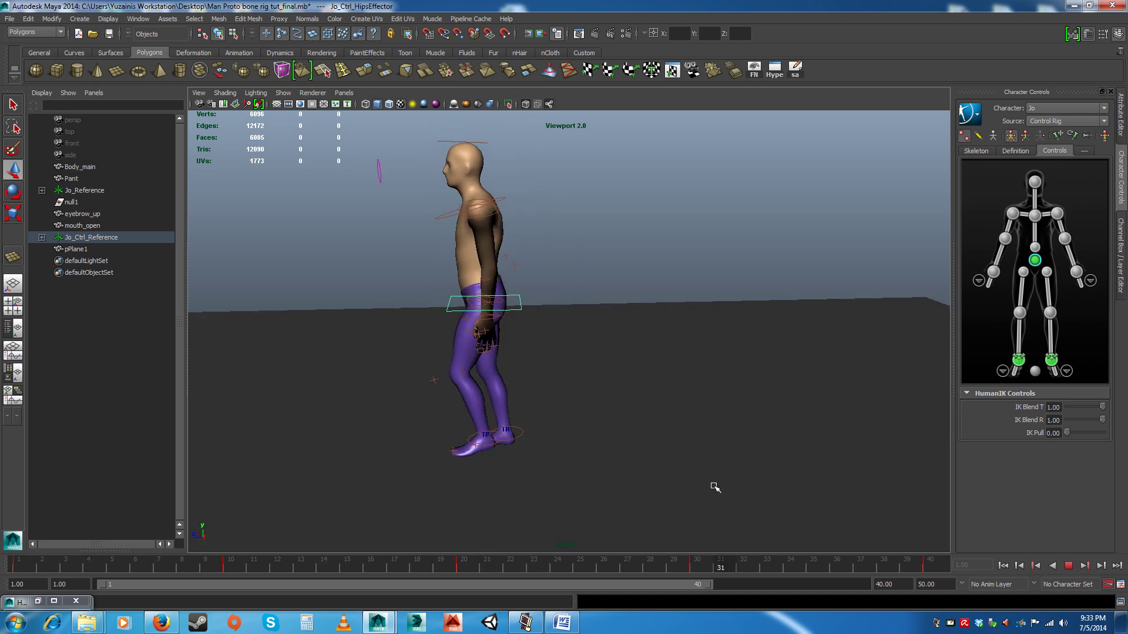
{"action": "left_click_drag", "start_coordinate": [715, 488], "coordinate": [531, 418], "text": "alt"}
{"action": "left_click", "coordinate": [1069, 566]}
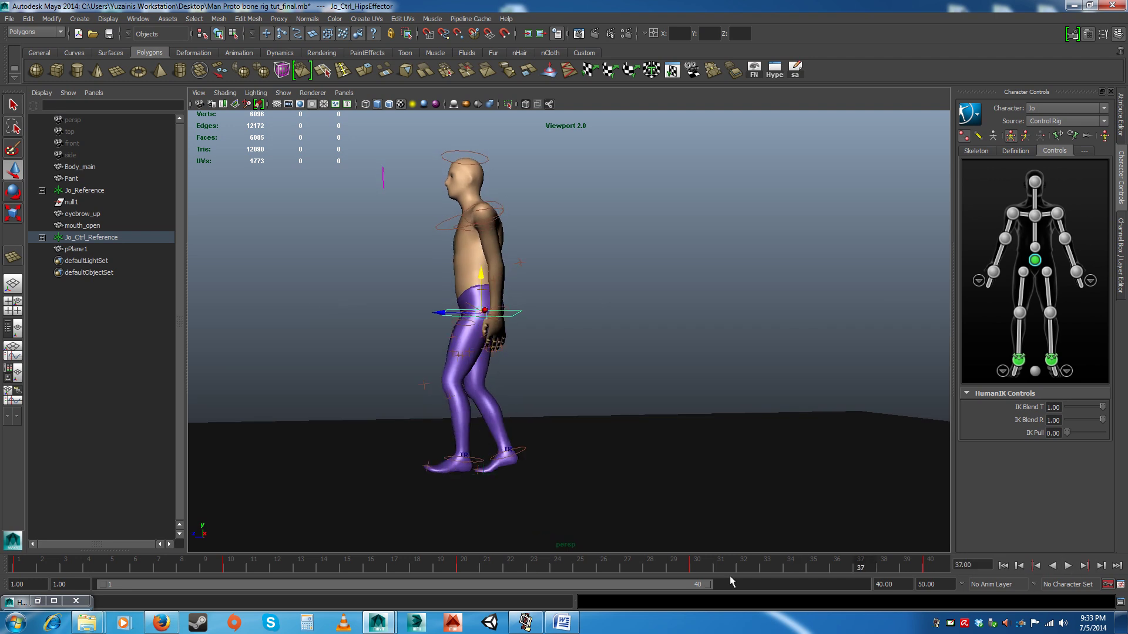
Step: At frame 10, move the left wrist control backward and key it
{"action": "key", "text": "alt+v"}
{"action": "left_click", "coordinate": [237, 573]}
{"action": "left_click_drag", "start_coordinate": [382, 392], "coordinate": [392, 464], "text": "alt"}
{"action": "right_click_drag", "start_coordinate": [392, 464], "coordinate": [440, 470], "text": "alt"}
{"action": "left_click", "coordinate": [584, 247]}
{"action": "right_click_drag", "start_coordinate": [552, 349], "coordinate": [573, 359], "text": "alt"}
{"action": "scroll", "coordinate": [572, 360], "scroll_direction": "up", "scroll_amount": 2}
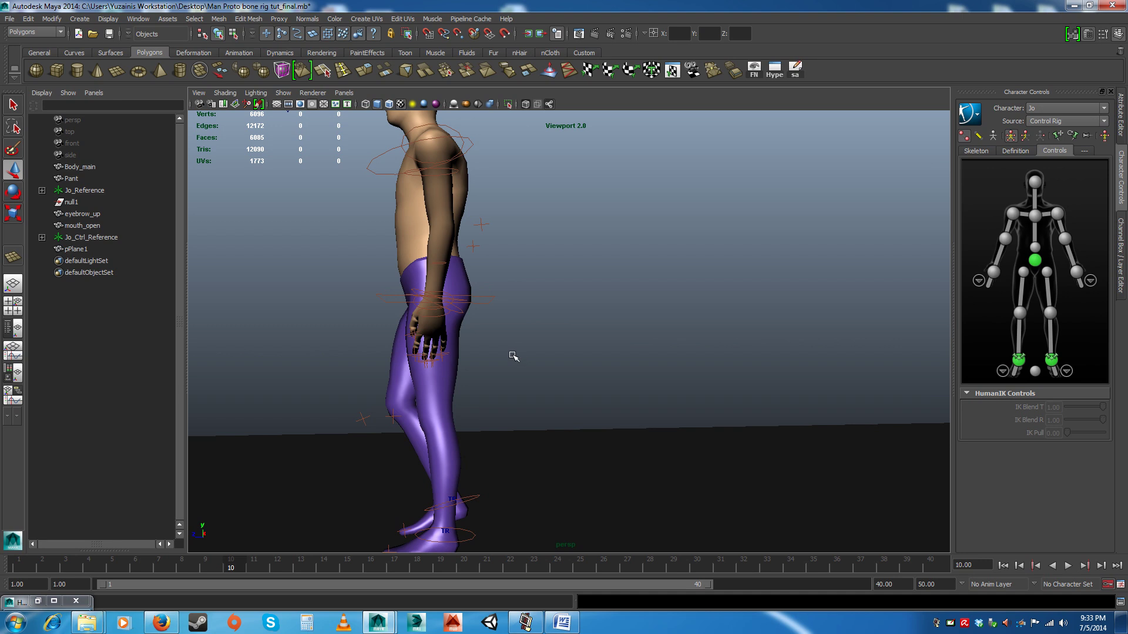
{"action": "left_click", "coordinate": [411, 308]}
{"action": "left_click_drag", "start_coordinate": [411, 309], "coordinate": [446, 385], "text": "alt"}
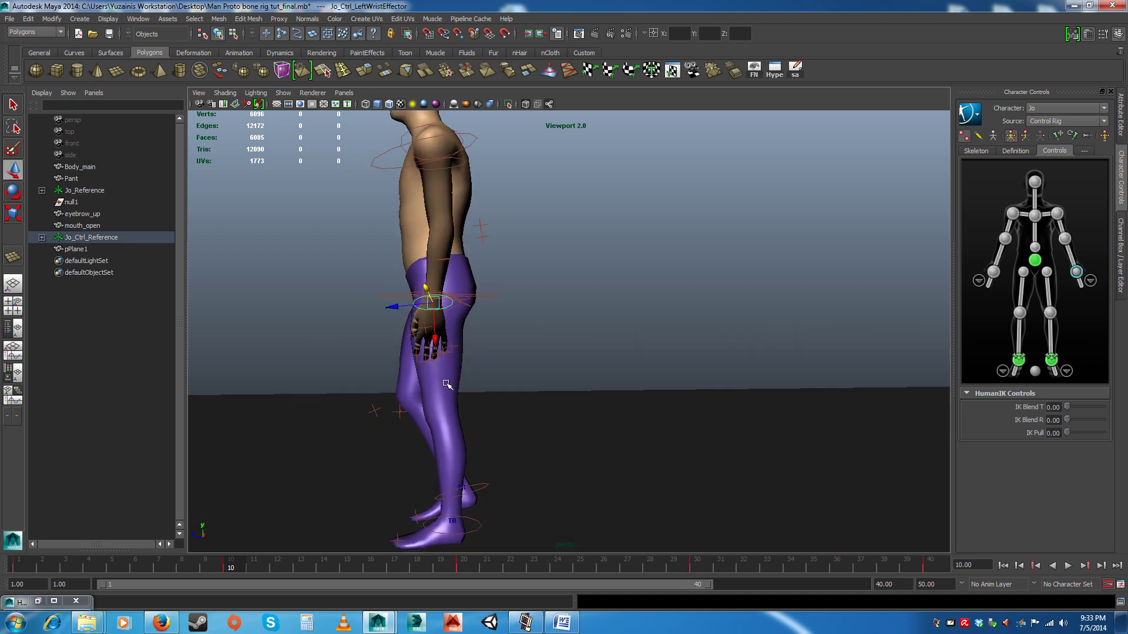
{"action": "key", "text": "alt+v"}
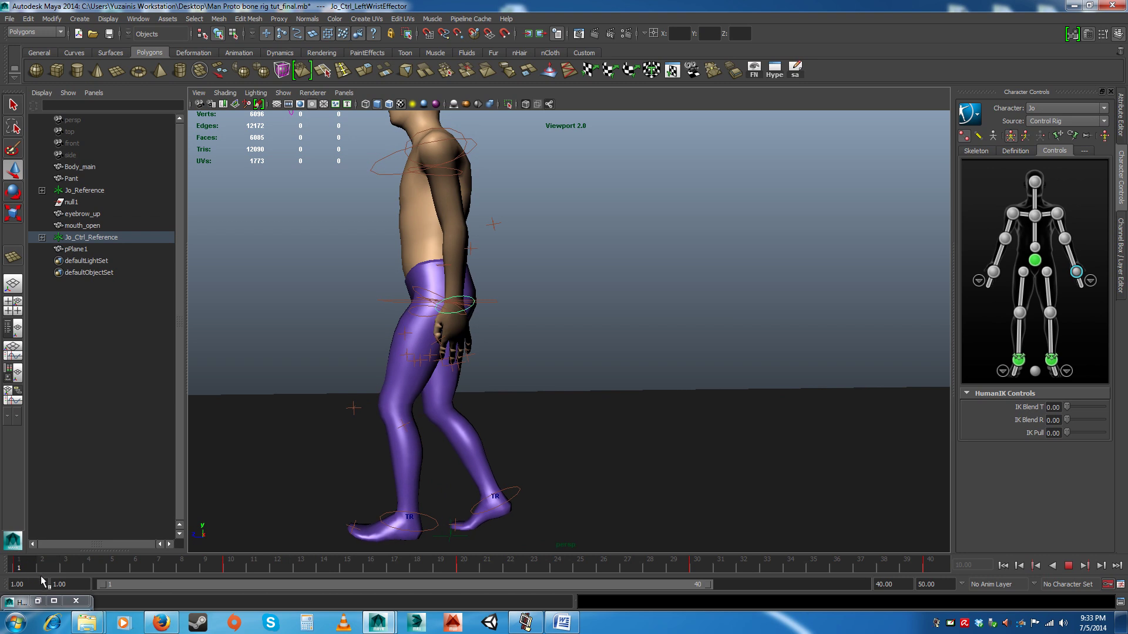
{"action": "key", "text": "alt+v"}
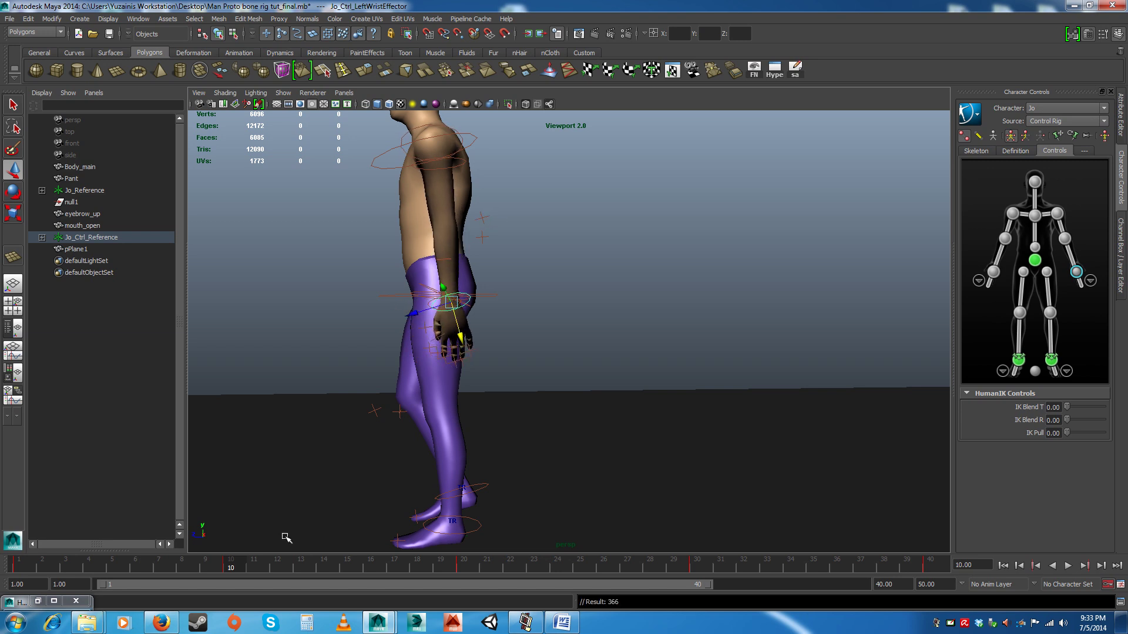
Step: At frame 30, move the left wrist control slightly forward, key it and scrub through the arm swing
{"action": "key", "text": "alt+v"}
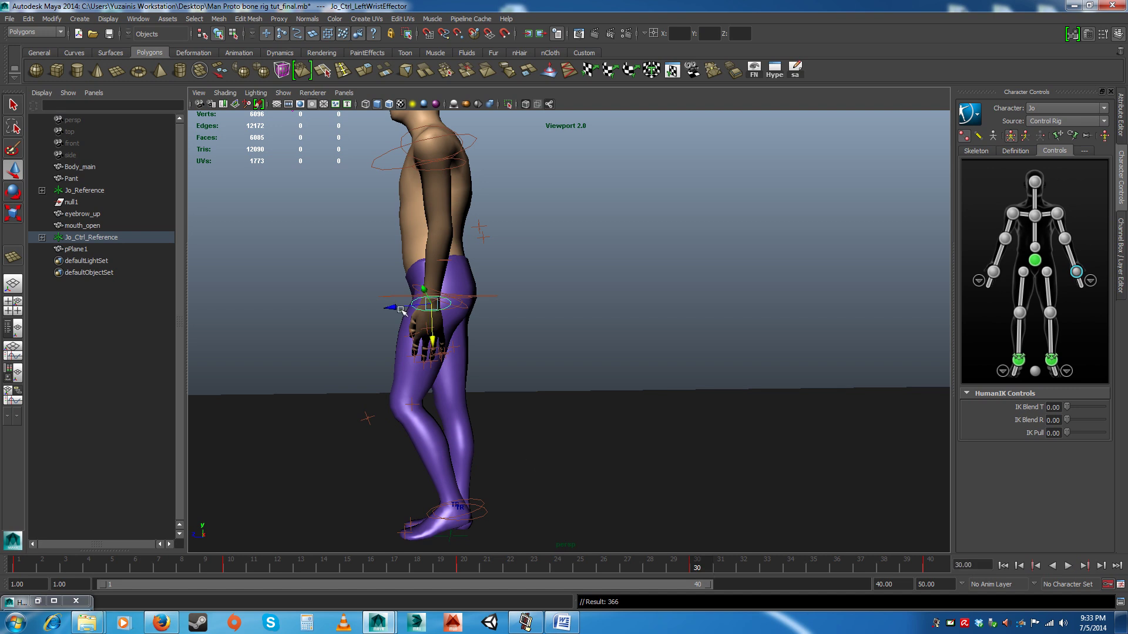
{"action": "left_click_drag", "start_coordinate": [400, 308], "coordinate": [428, 338]}
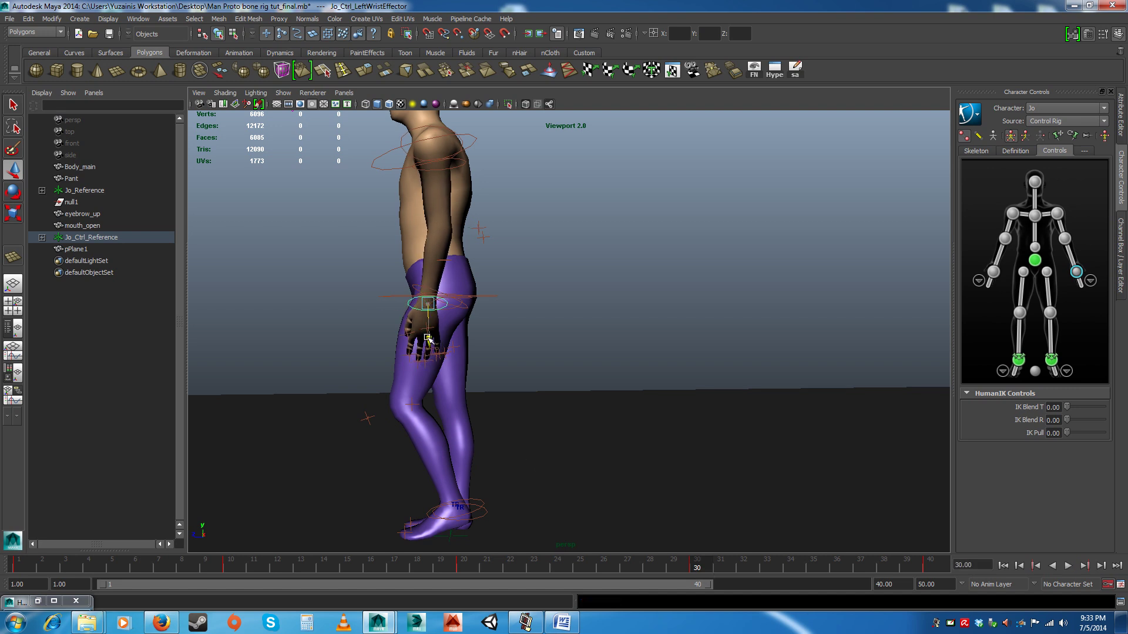
{"action": "key", "text": "alt+v"}
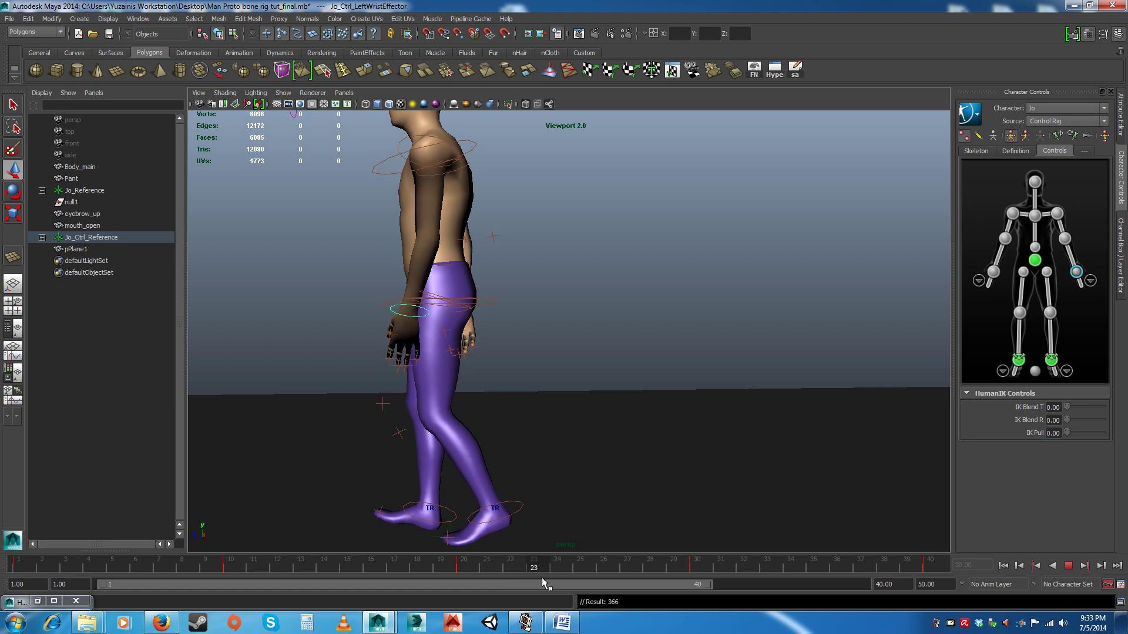
{"action": "left_click", "coordinate": [907, 571]}
Step: From the character's right side, move the right wrist control slightly forward at frame 10 and key it
{"action": "left_click_drag", "start_coordinate": [382, 395], "coordinate": [599, 403], "text": "alt"}
{"action": "left_click", "coordinate": [650, 355]}
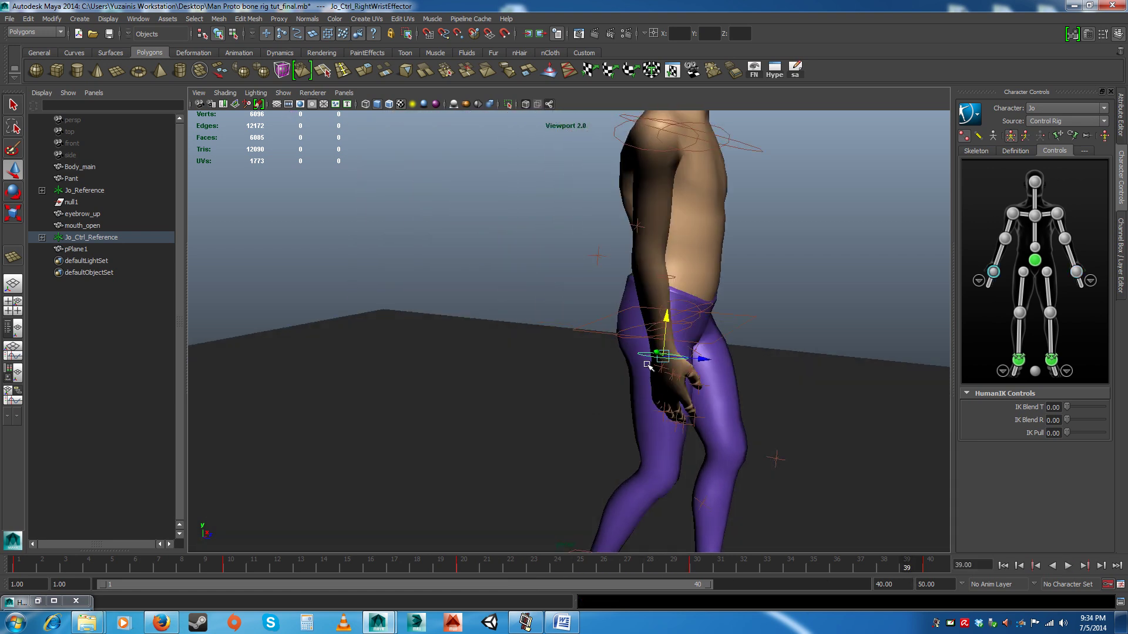
{"action": "left_click_drag", "start_coordinate": [649, 356], "coordinate": [552, 450], "text": "alt"}
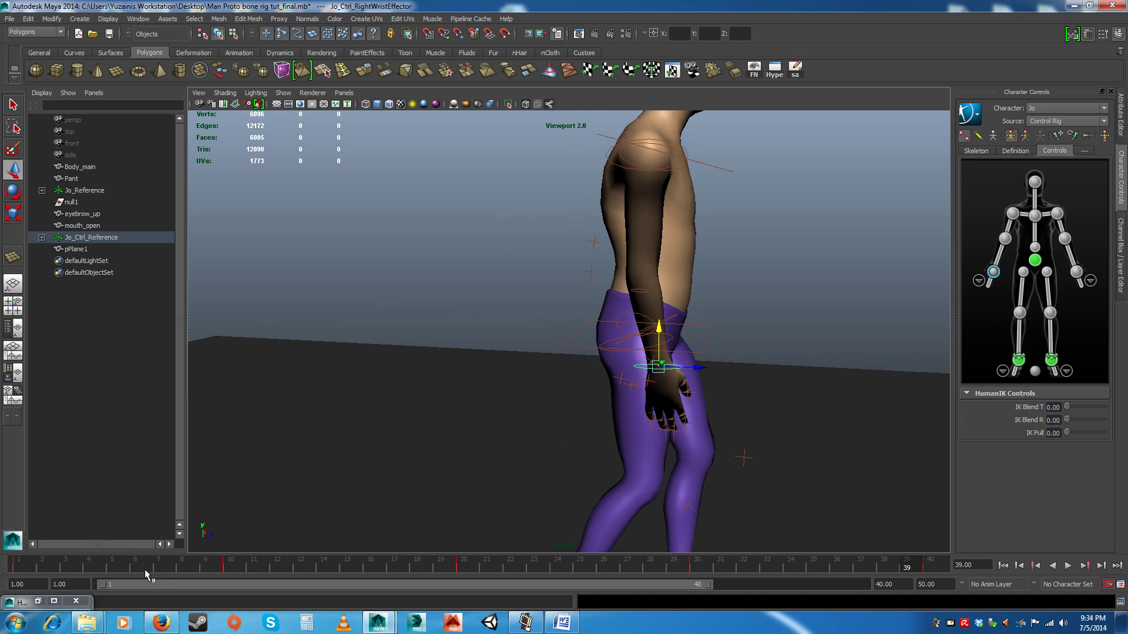
{"action": "key", "text": "alt+v"}
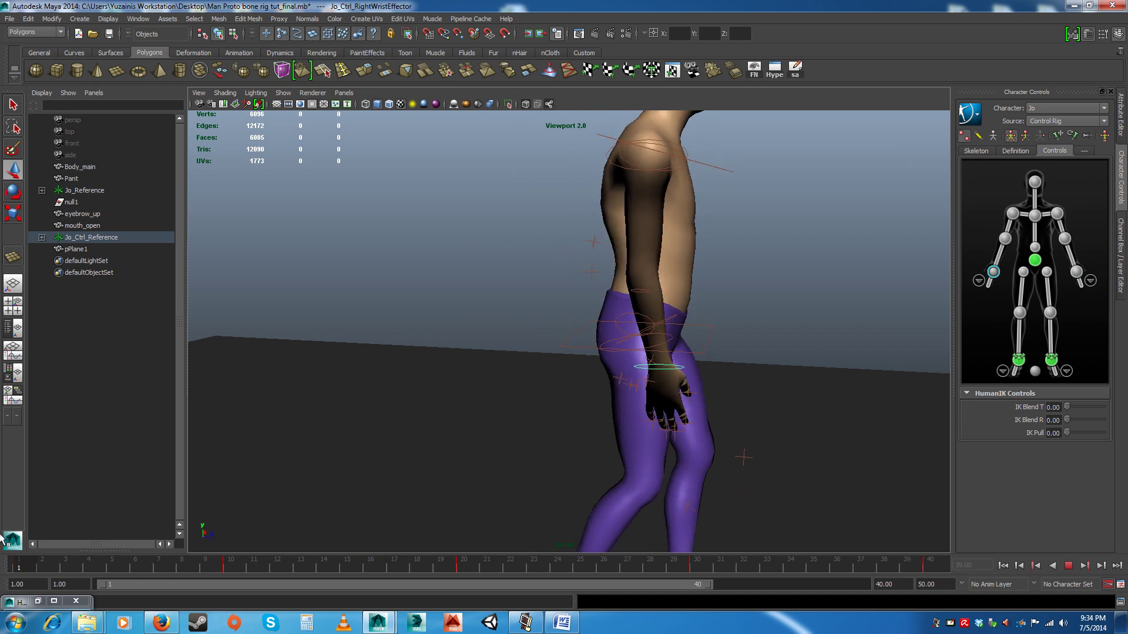
{"action": "key", "text": "alt+v"}
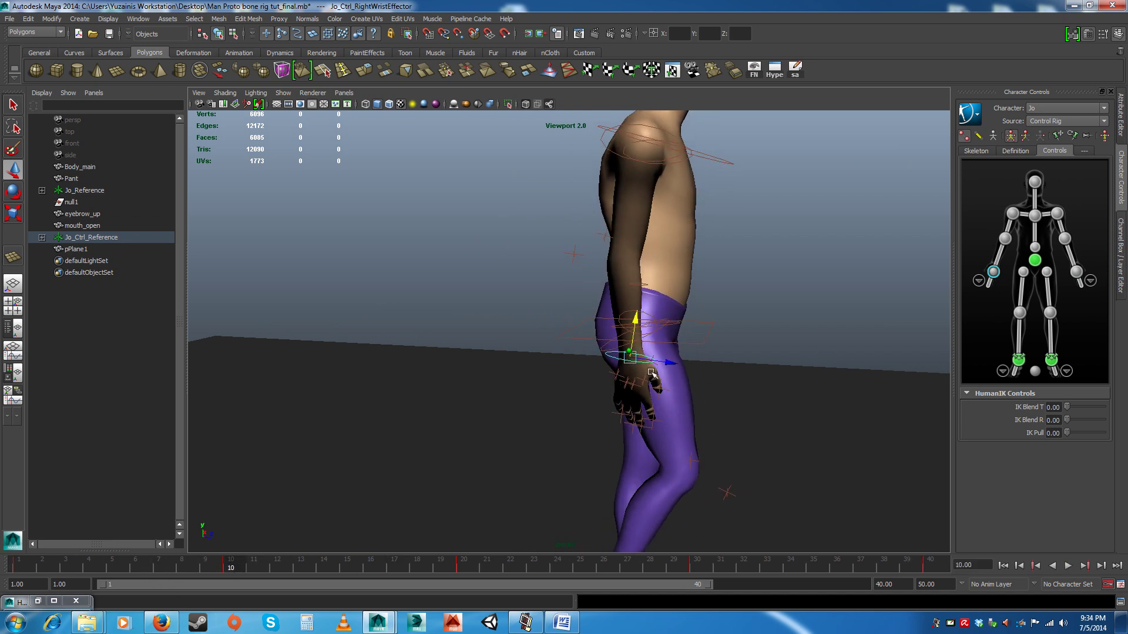
{"action": "left_click_drag", "start_coordinate": [635, 338], "coordinate": [672, 360]}
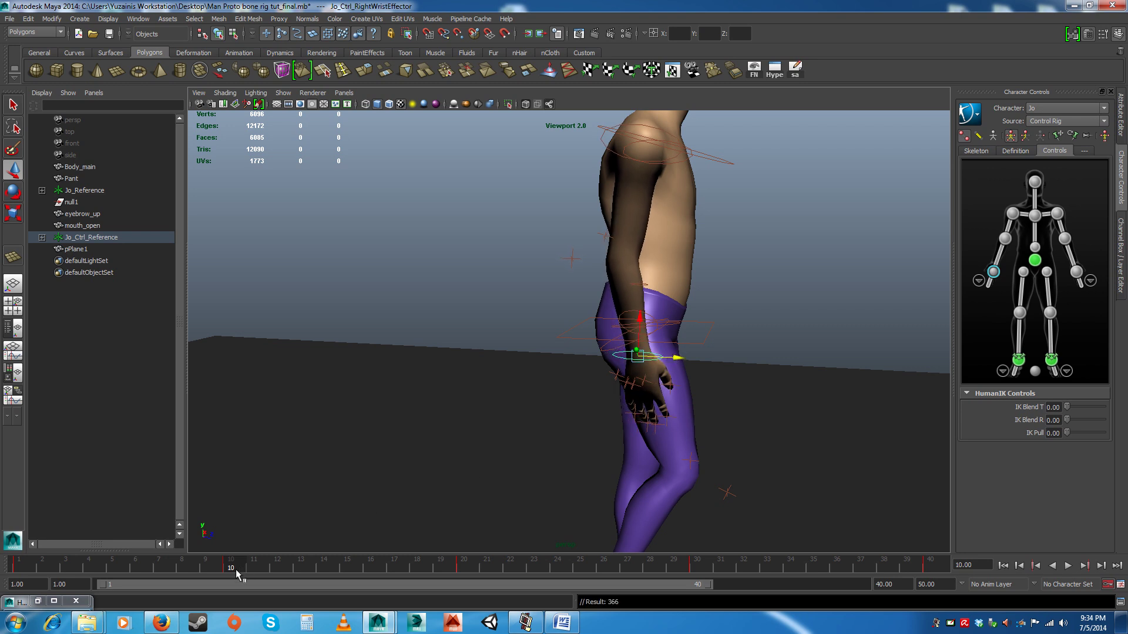
{"action": "key", "text": "alt+v"}
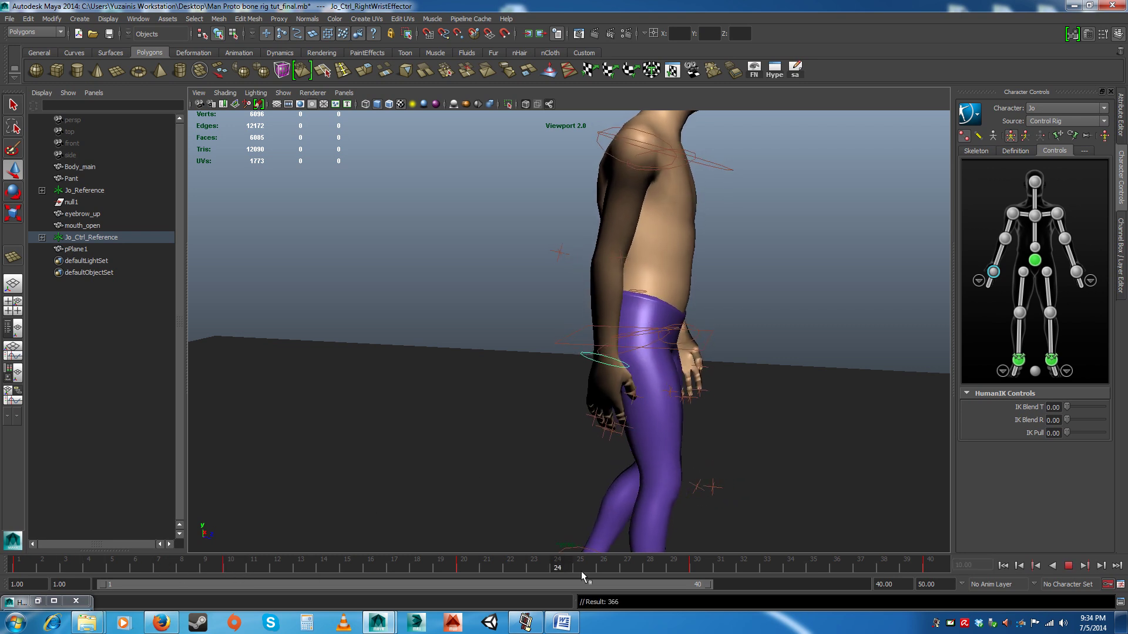
Step: At frame 30, move the right wrist control backward and key it
{"action": "left_click", "coordinate": [696, 571]}
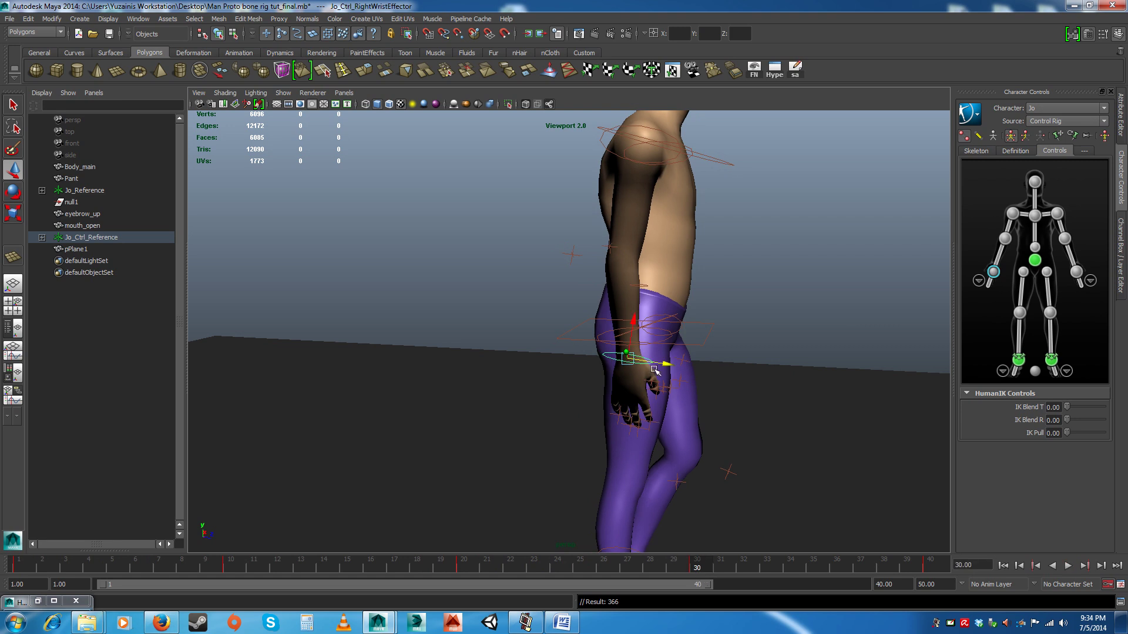
{"action": "left_click_drag", "start_coordinate": [659, 363], "coordinate": [619, 338]}
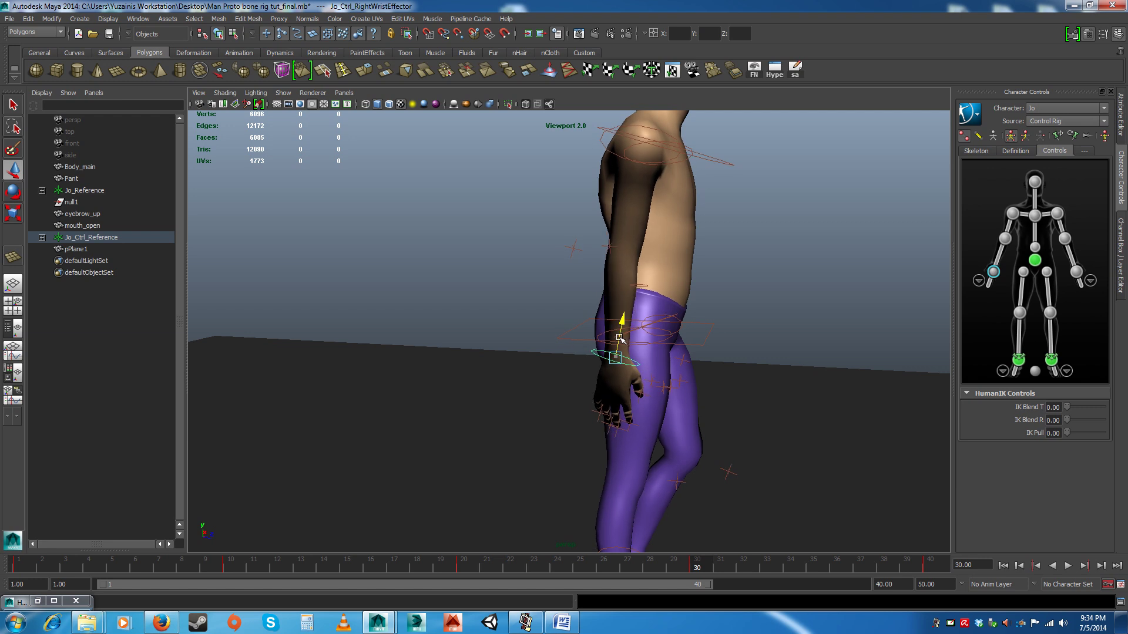
{"action": "left_click", "coordinate": [1026, 136]}
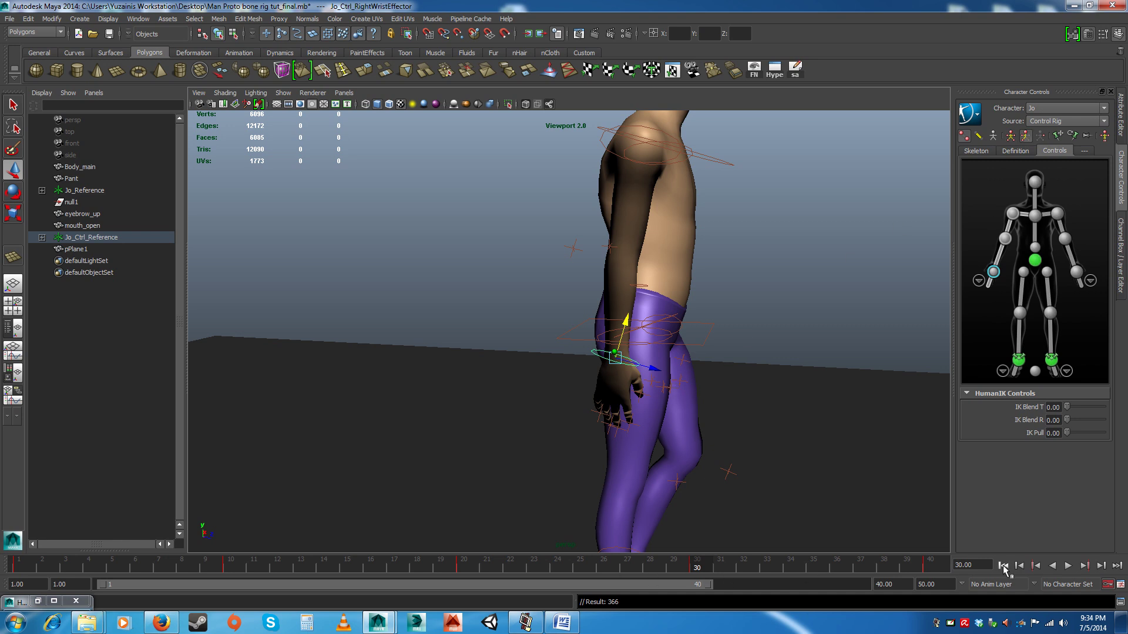
Step: Play the loop and inspect the adjusted arm swing from around the character
{"action": "left_click", "coordinate": [1068, 565]}
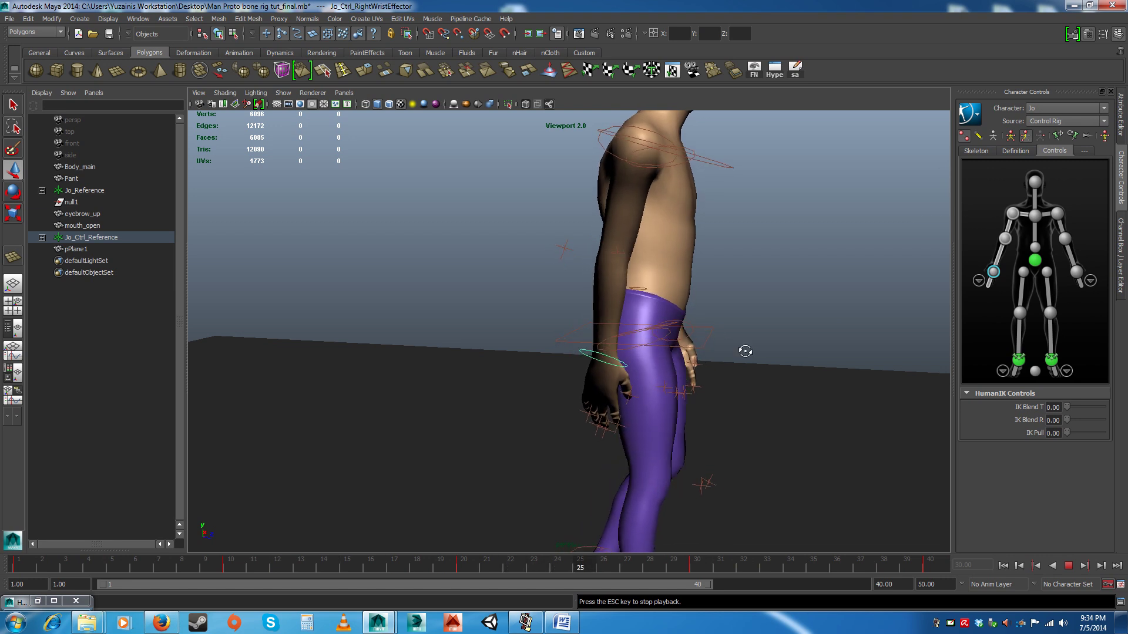
{"action": "left_click_drag", "start_coordinate": [744, 350], "coordinate": [697, 309], "text": "alt"}
{"action": "right_click_drag", "start_coordinate": [698, 309], "coordinate": [570, 281], "text": "alt"}
{"action": "left_click_drag", "start_coordinate": [570, 281], "coordinate": [539, 350], "text": "alt"}
{"action": "left_click_drag", "start_coordinate": [574, 506], "coordinate": [426, 305], "text": "alt"}
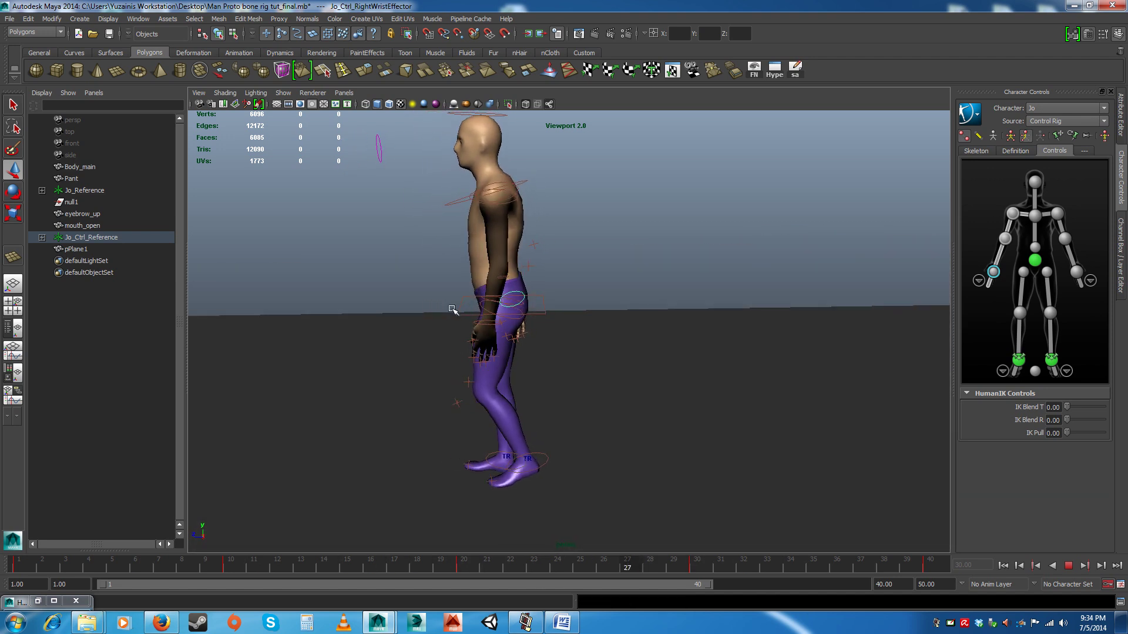
{"action": "middle_click_drag", "start_coordinate": [453, 310], "coordinate": [467, 337], "text": "alt"}
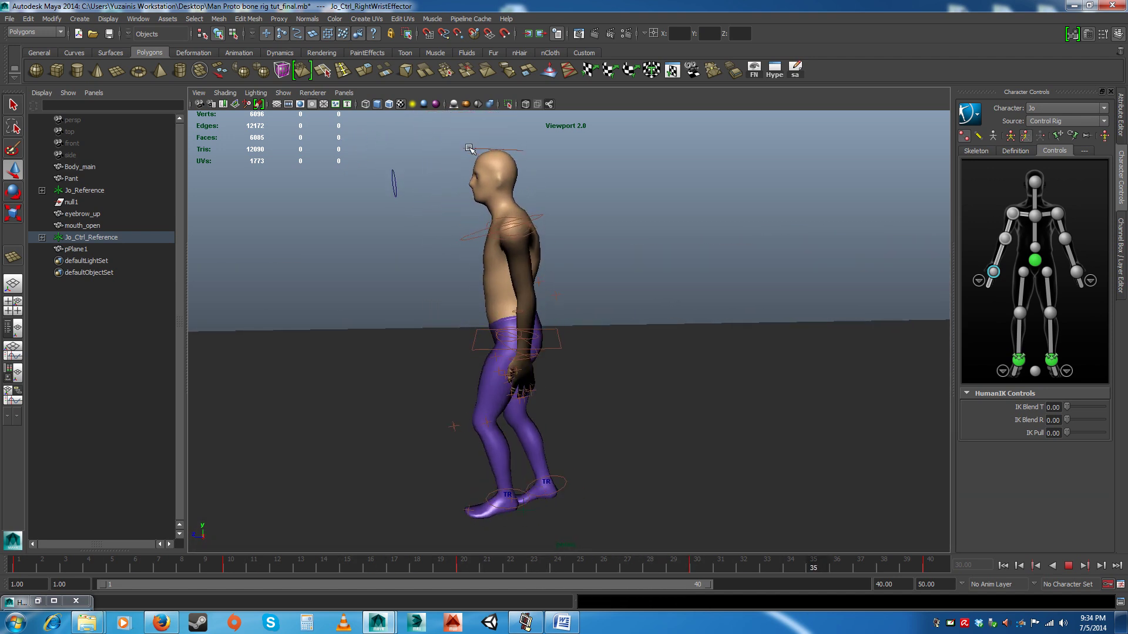
{"action": "left_click", "coordinate": [1069, 566]}
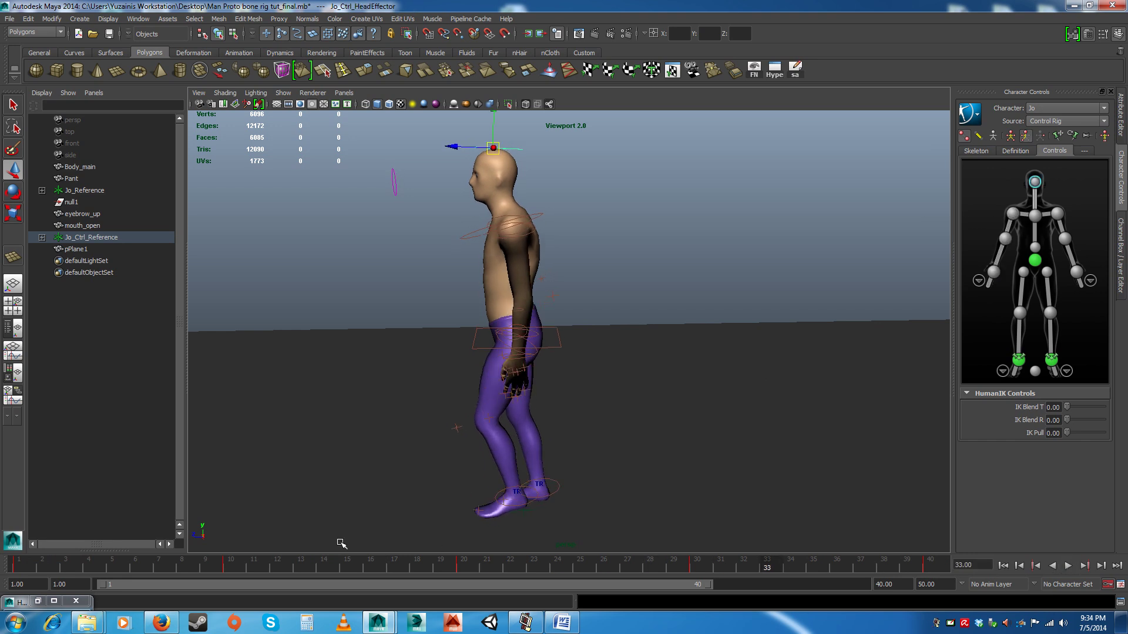
Step: Rotate the head control at frame 10 to tilt the head slightly back
{"action": "key", "text": "alt+v"}
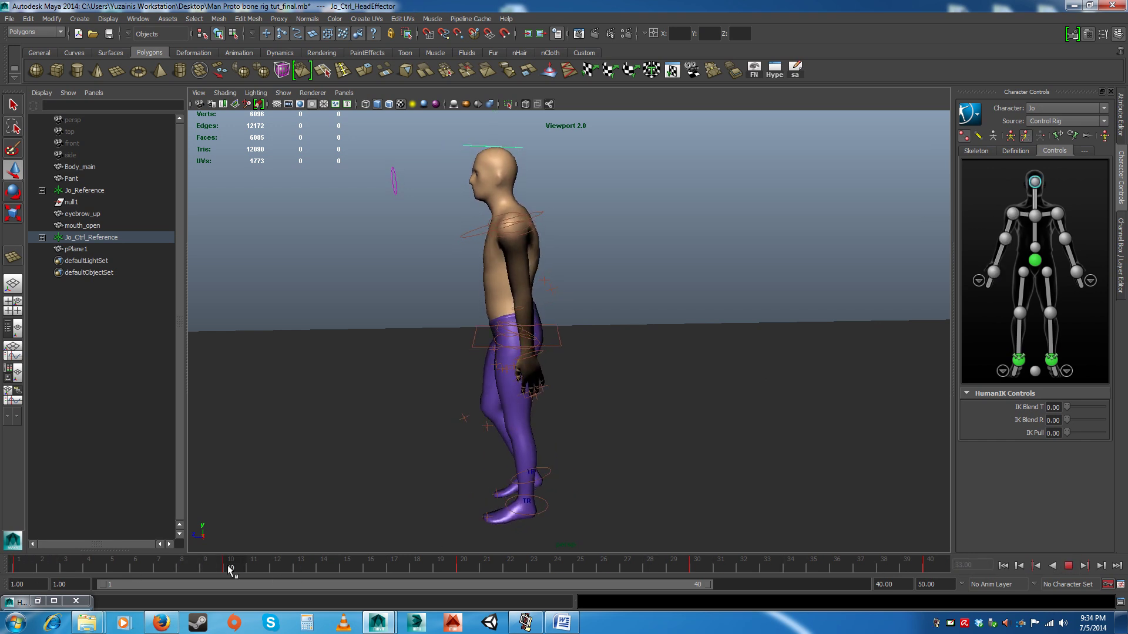
{"action": "left_click", "coordinate": [229, 569]}
{"action": "left_click_drag", "start_coordinate": [353, 434], "coordinate": [360, 432], "text": "alt"}
{"action": "middle_click_drag", "start_coordinate": [492, 329], "coordinate": [476, 344], "text": "alt"}
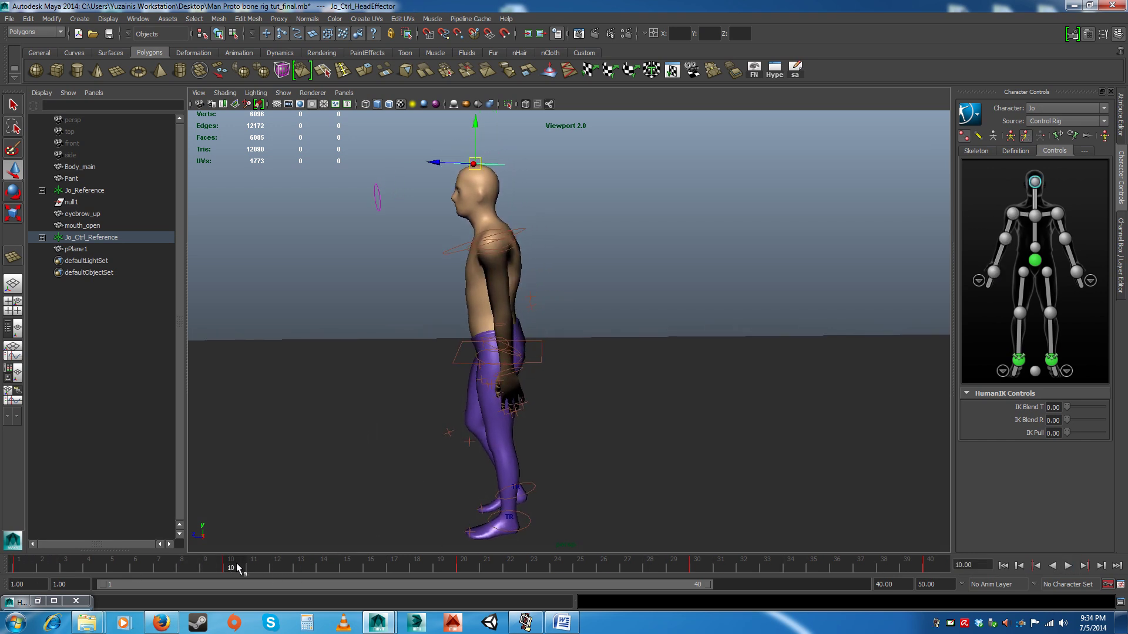
{"action": "key", "text": "alt+v"}
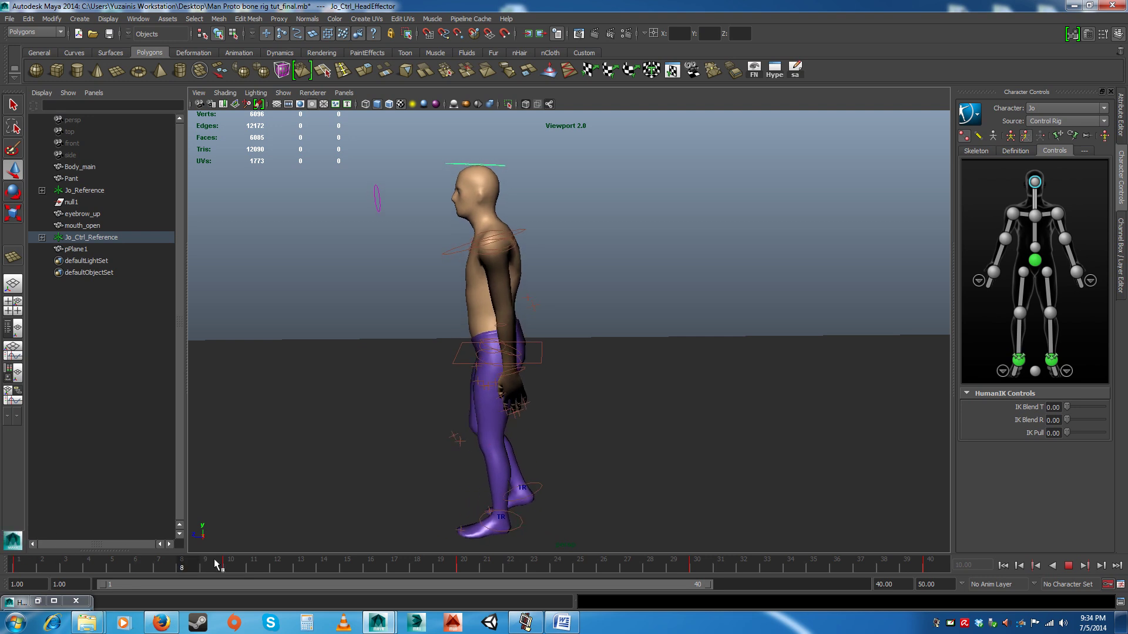
{"action": "left_click", "coordinate": [242, 569]}
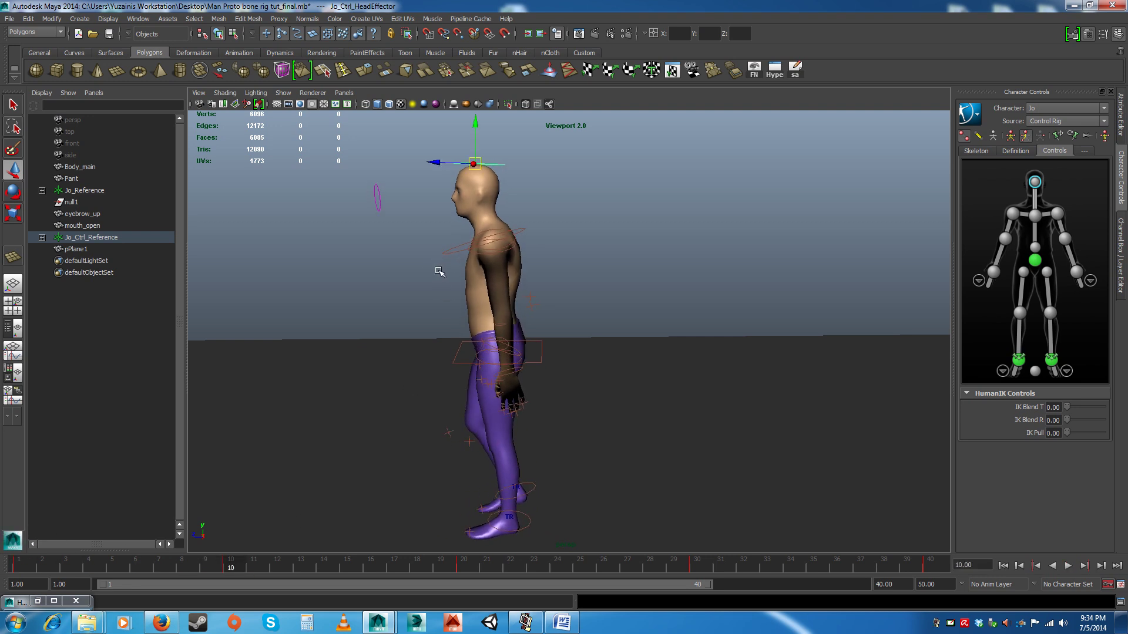
{"action": "key", "text": "e"}
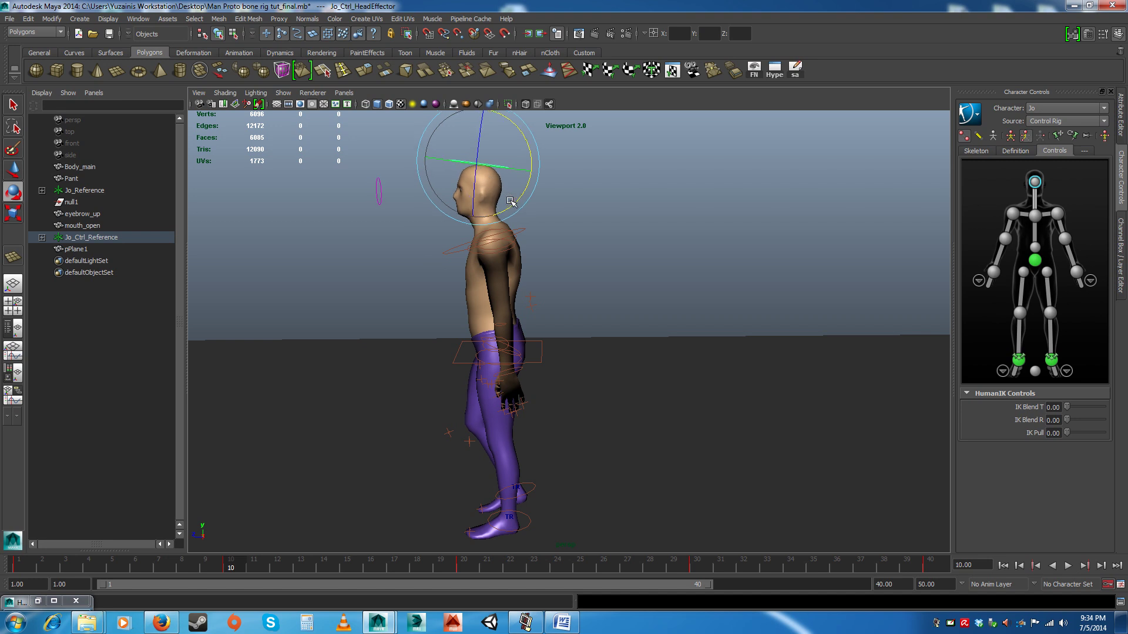
Step: Tilt the head slightly back at frame 30, key it and play the cycle from frame 1
{"action": "left_click_drag", "start_coordinate": [276, 568], "coordinate": [696, 565]}
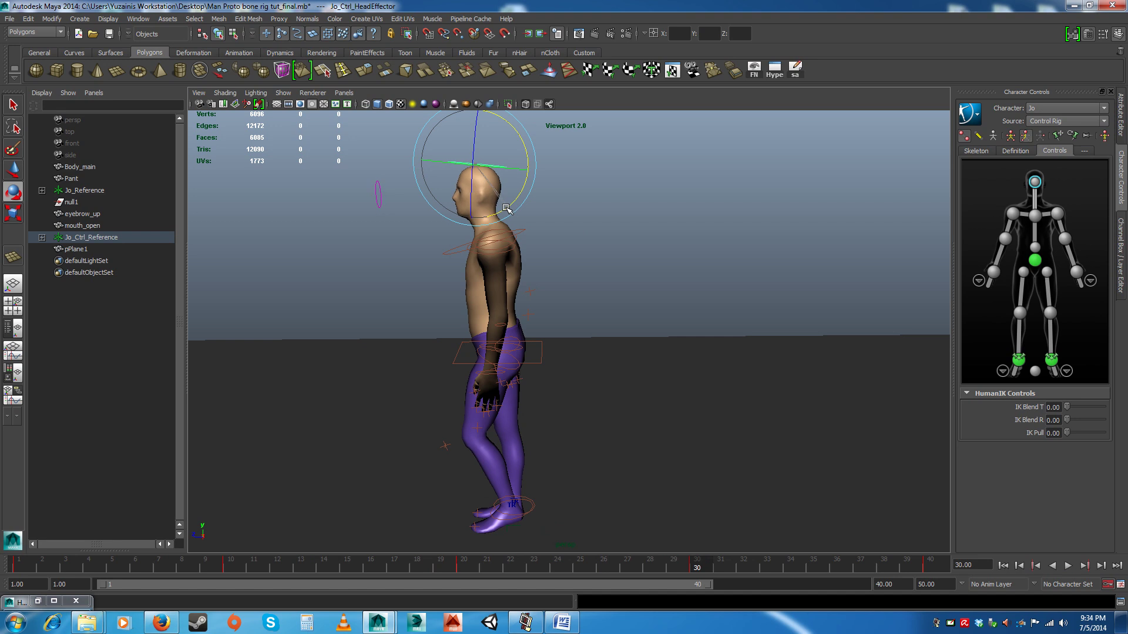
{"action": "left_click", "coordinate": [1005, 565]}
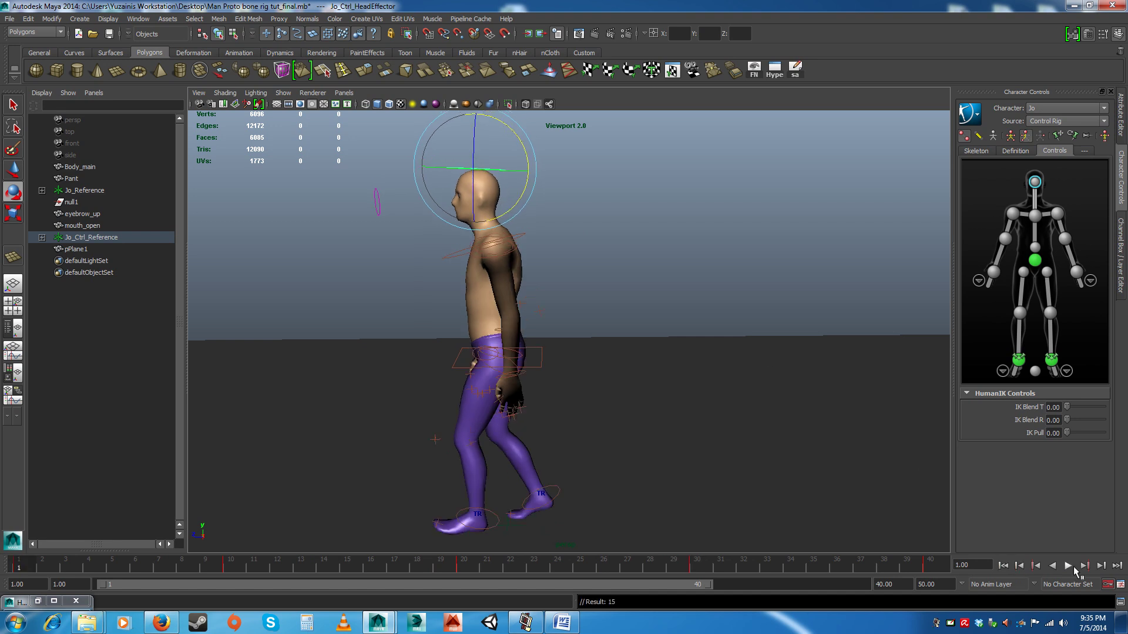
{"action": "left_click", "coordinate": [1068, 565]}
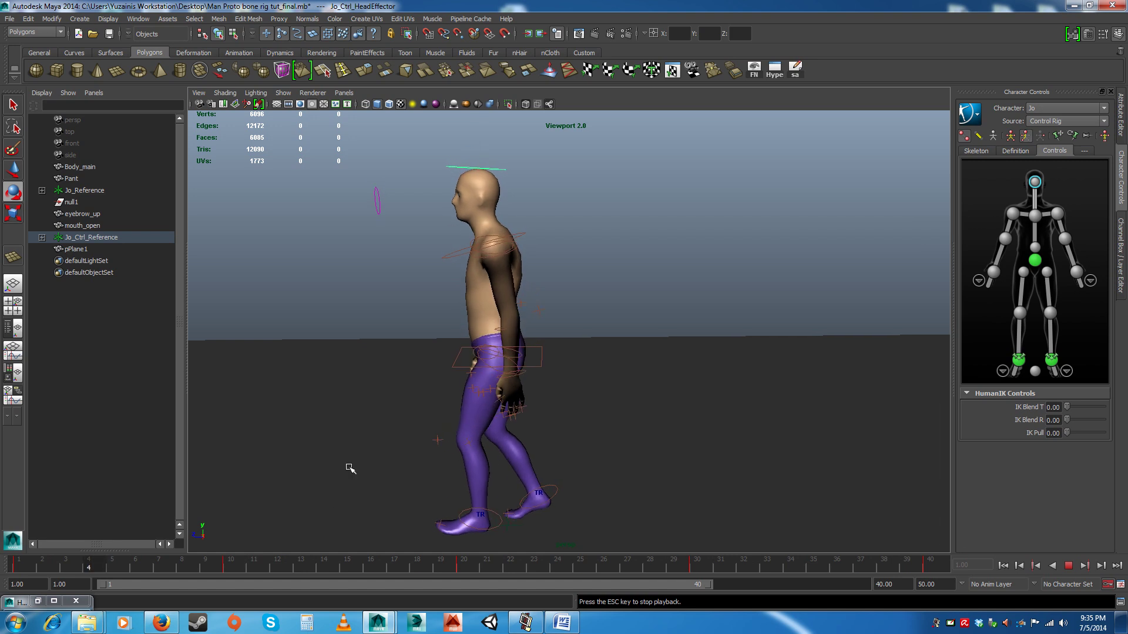
Step: Inspect the playing walk cycle from the side and front of the character, and stop the playback
{"action": "left_click_drag", "start_coordinate": [342, 418], "coordinate": [586, 387], "text": "alt"}
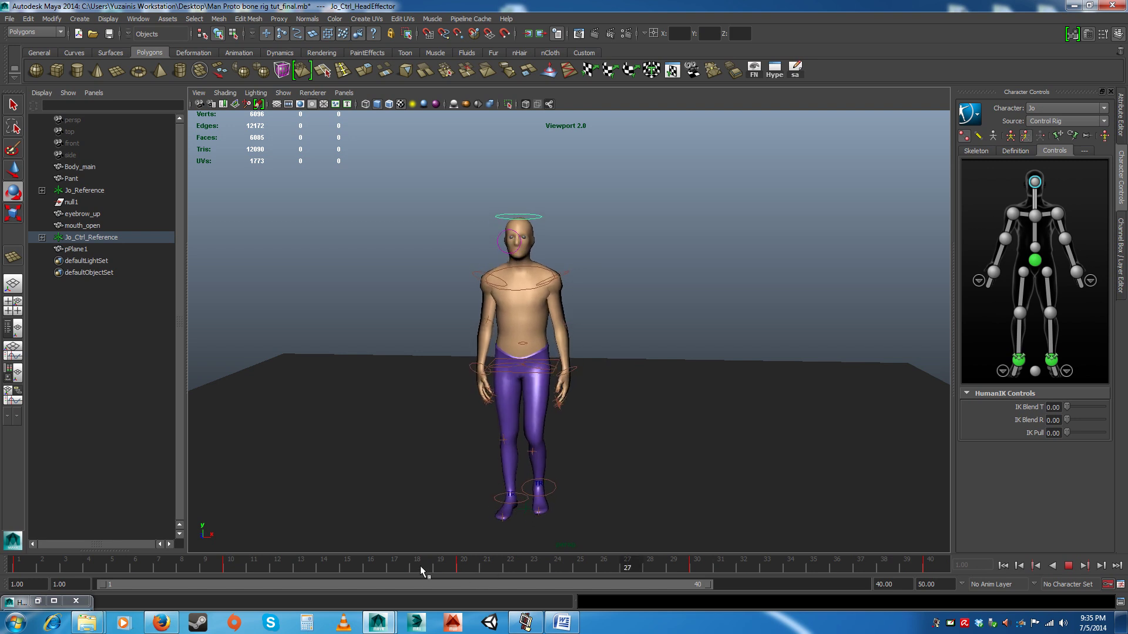
{"action": "left_click_drag", "start_coordinate": [604, 493], "coordinate": [569, 435], "text": "alt"}
{"action": "right_click_drag", "start_coordinate": [569, 435], "coordinate": [574, 459], "text": "alt"}
{"action": "left_click_drag", "start_coordinate": [573, 459], "coordinate": [575, 453], "text": "alt"}
{"action": "right_click_drag", "start_coordinate": [575, 453], "coordinate": [579, 471], "text": "alt"}
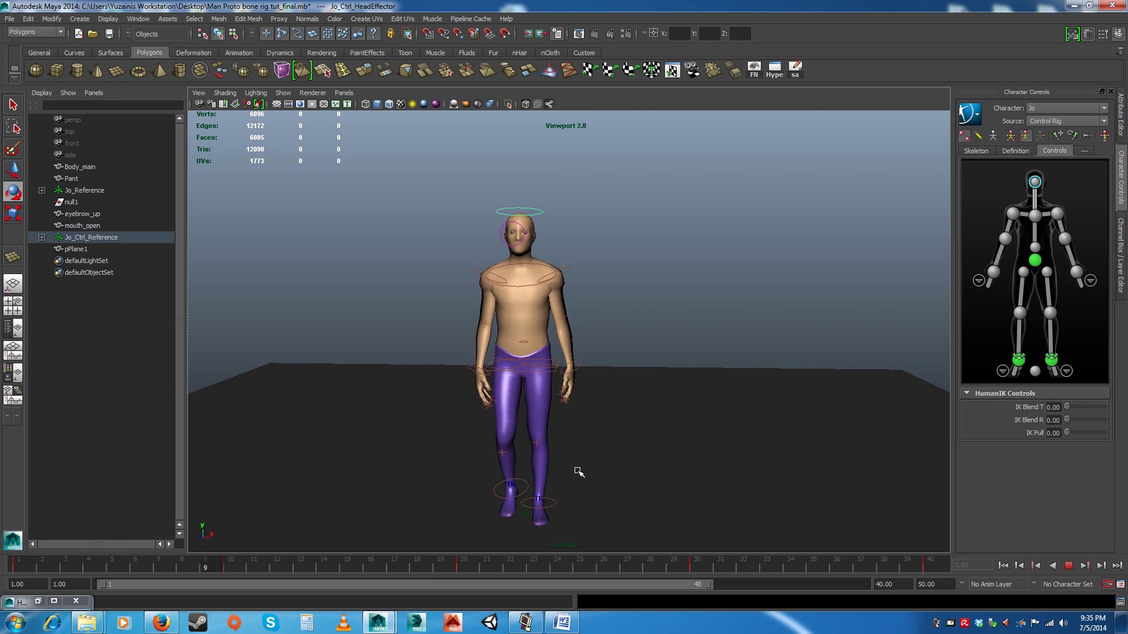
{"action": "left_click_drag", "start_coordinate": [578, 471], "coordinate": [620, 411], "text": "alt"}
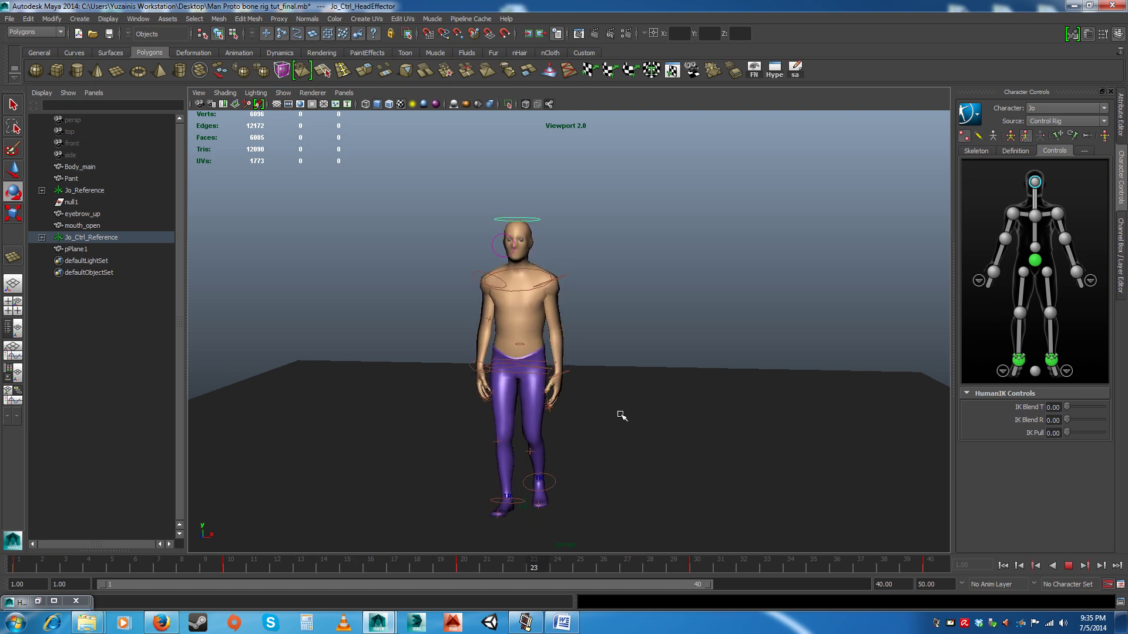
{"action": "left_click", "coordinate": [1068, 566]}
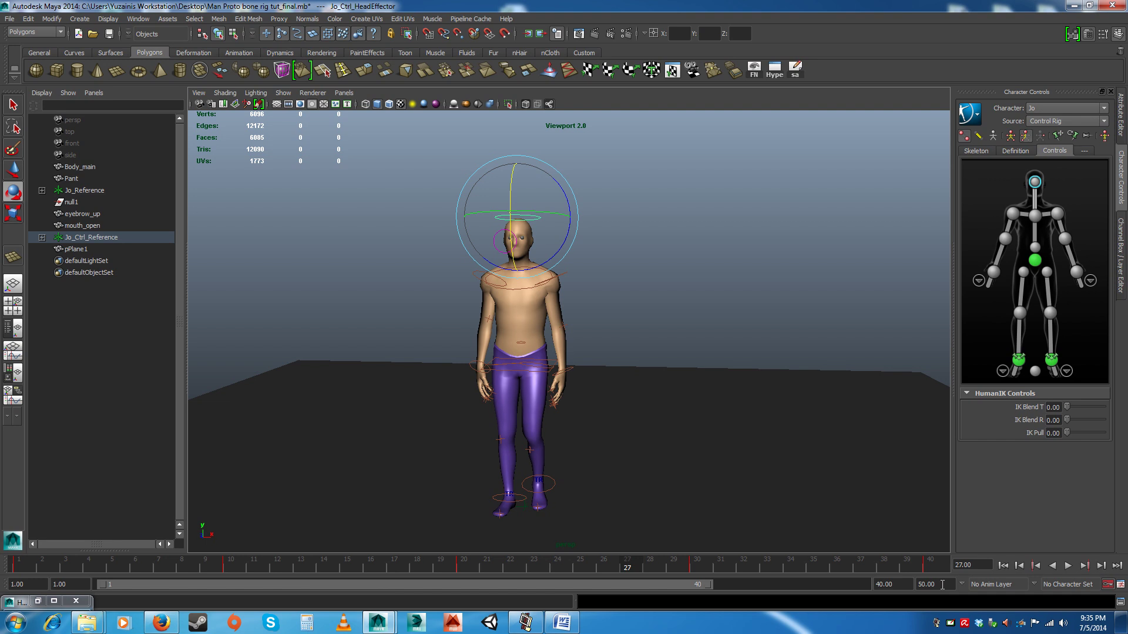
Step: Set the animation end to frame 100 and extend the visible playback range to frame 100
{"action": "left_click_drag", "start_coordinate": [940, 585], "coordinate": [888, 585]}
{"action": "type", "text": "100"}
{"action": "key", "text": "Return"}
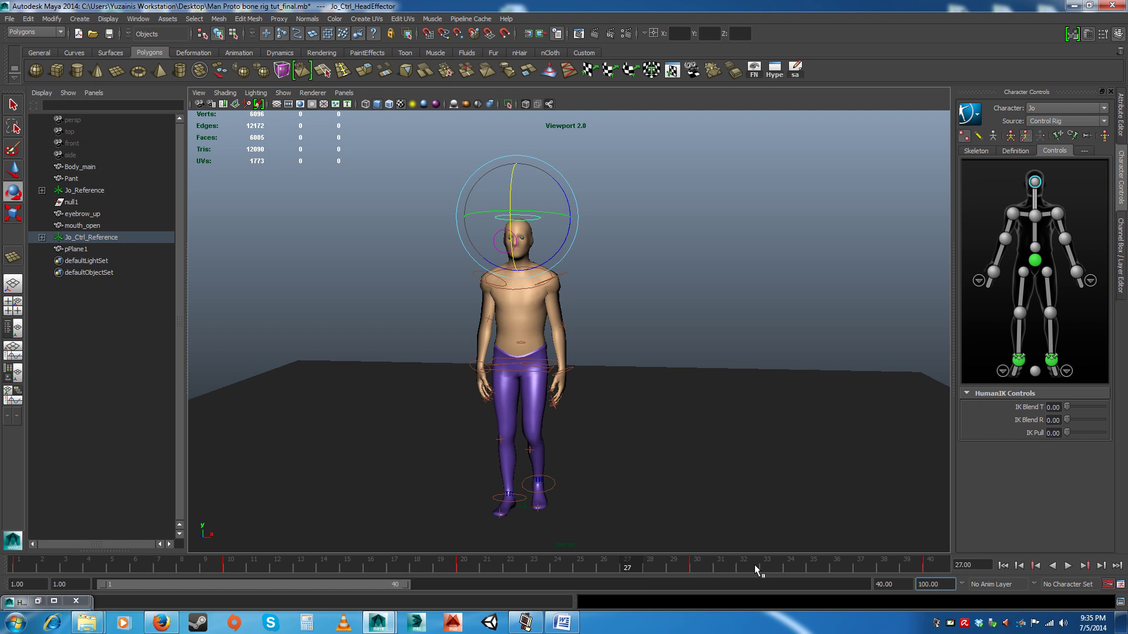
{"action": "left_click_drag", "start_coordinate": [409, 585], "coordinate": [895, 583]}
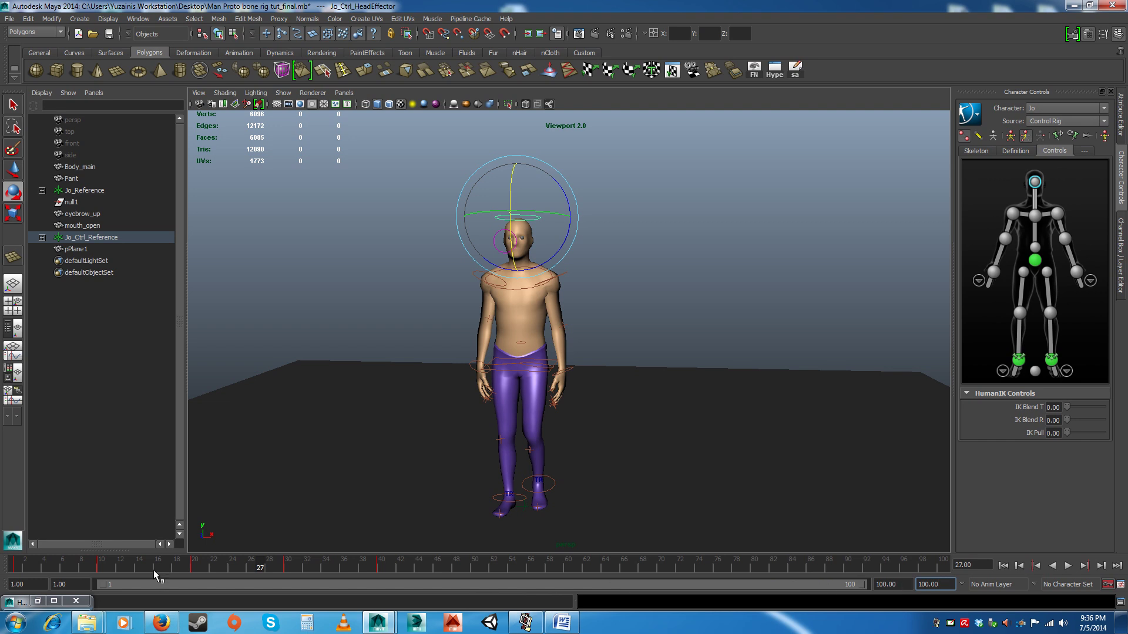
Step: Play the extended timeline from the start and check the poses at frames 10 and 40
{"action": "left_click_drag", "start_coordinate": [149, 562], "coordinate": [1, 566]}
{"action": "key", "text": "alt+v"}
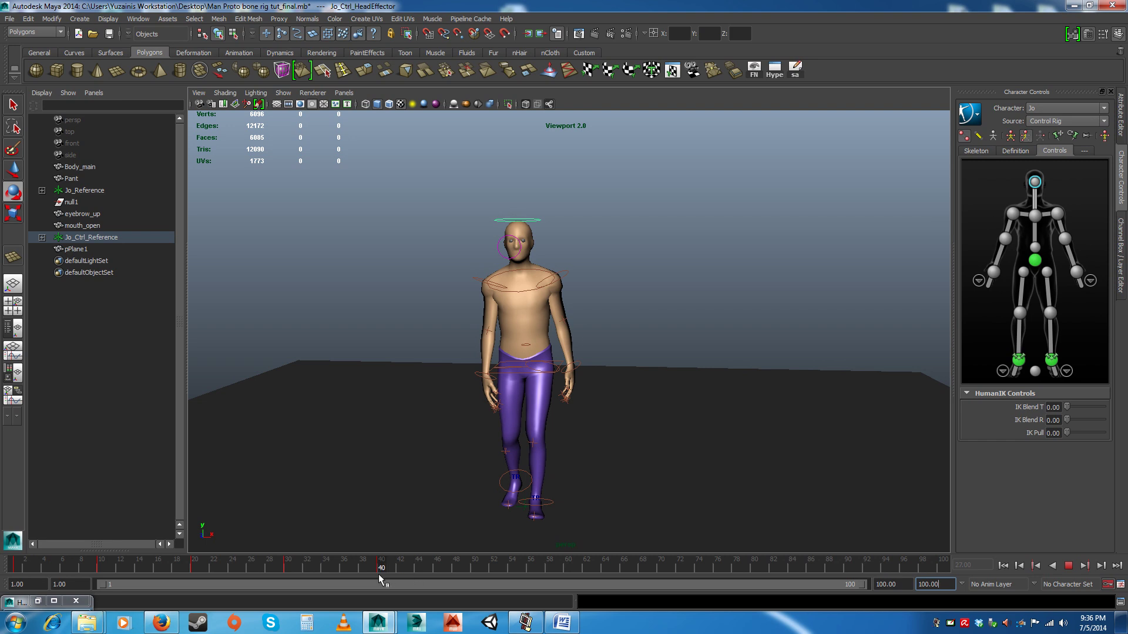
{"action": "key", "text": "alt+v"}
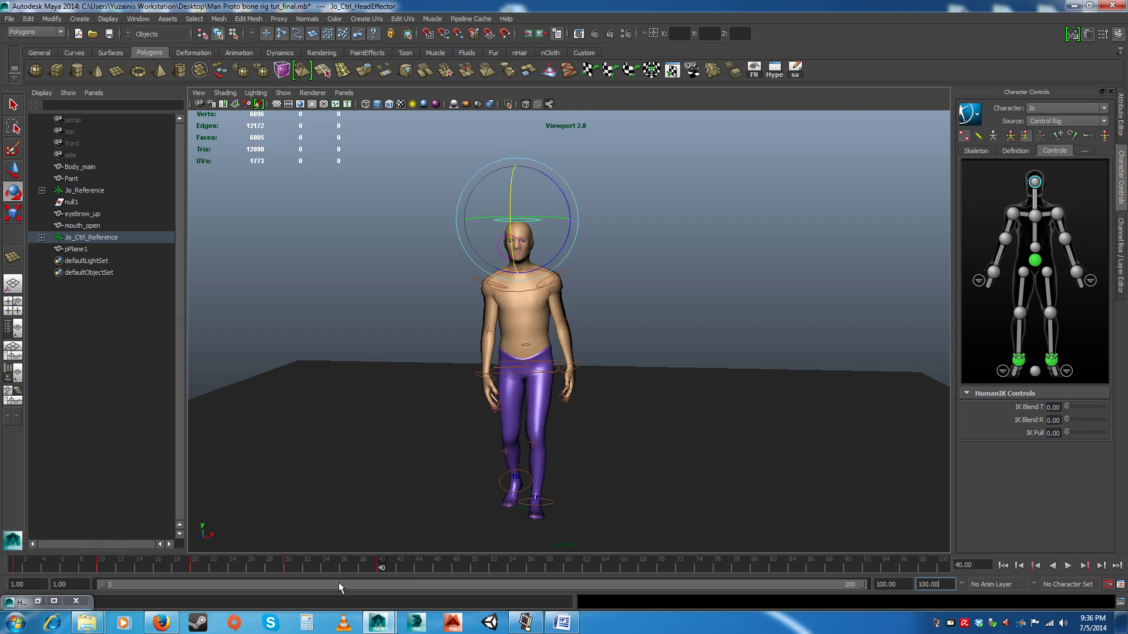
{"action": "left_click", "coordinate": [98, 569]}
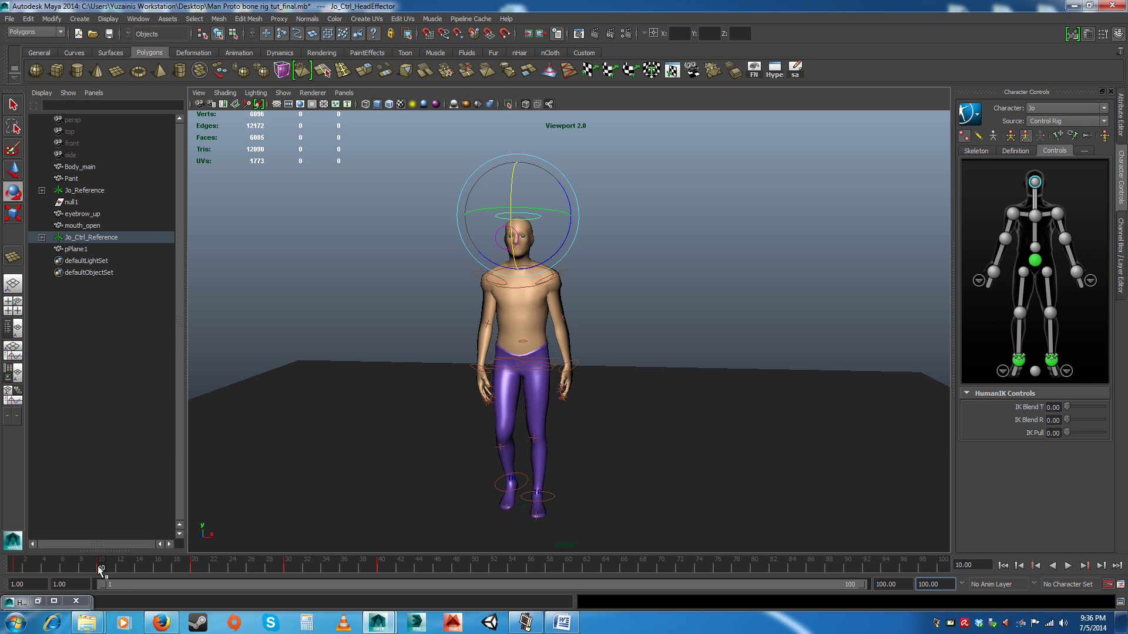
{"action": "left_click", "coordinate": [382, 567]}
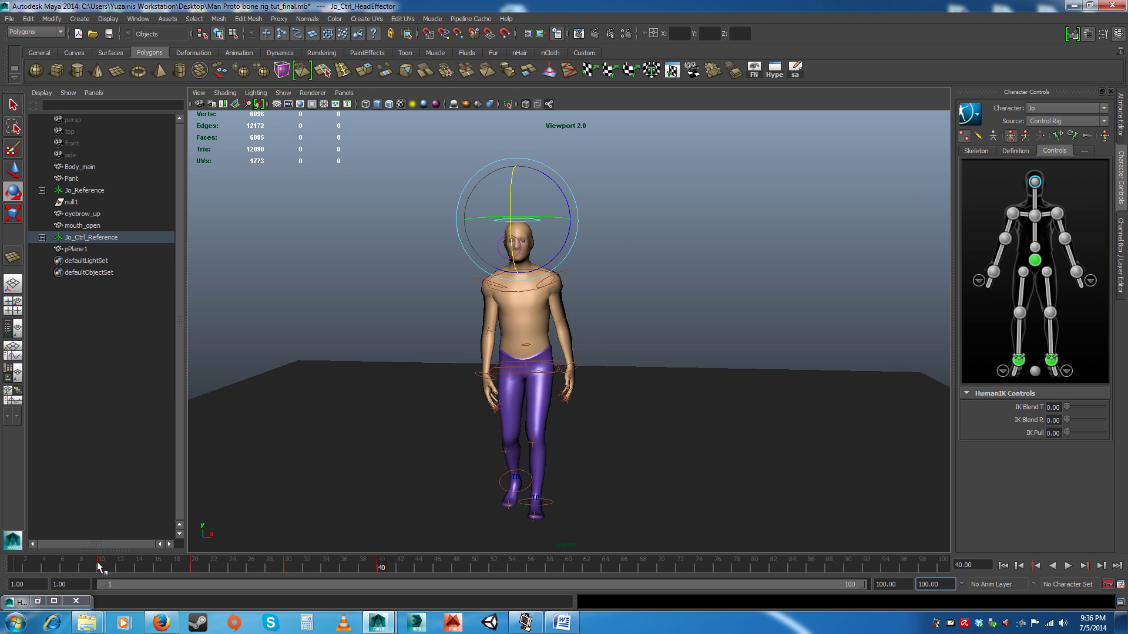
Step: Copy the keys from frames 10 to 40 and paste them at frame 50
{"action": "left_click_drag", "start_coordinate": [97, 564], "coordinate": [382, 571], "text": "shift"}
{"action": "right_click", "coordinate": [326, 569]}
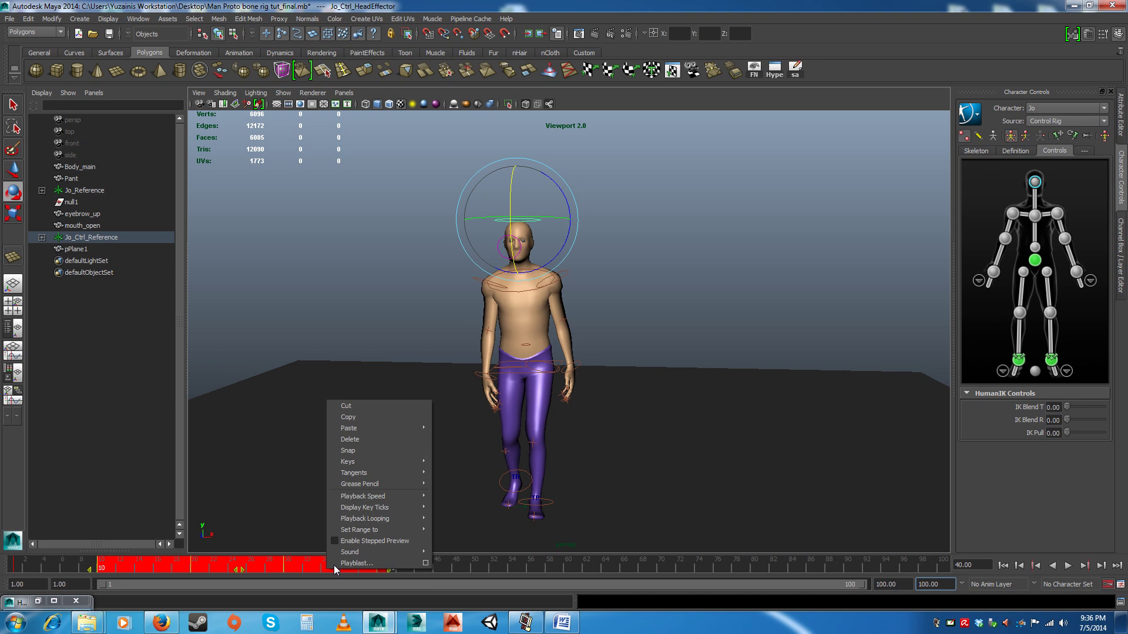
{"action": "left_click", "coordinate": [349, 417]}
{"action": "mouse_move", "coordinate": [399, 566]}
{"action": "left_mouse_down"}
{"action": "mouse_move", "coordinate": [418, 568]}
{"action": "mouse_move", "coordinate": [386, 568]}
{"action": "mouse_move", "coordinate": [441, 573]}
{"action": "mouse_move", "coordinate": [40, 573]}
{"action": "mouse_move", "coordinate": [62, 561]}
{"action": "mouse_move", "coordinate": [49, 563]}
{"action": "mouse_move", "coordinate": [476, 571]}
{"action": "left_mouse_up"}
{"action": "right_click", "coordinate": [476, 571]}
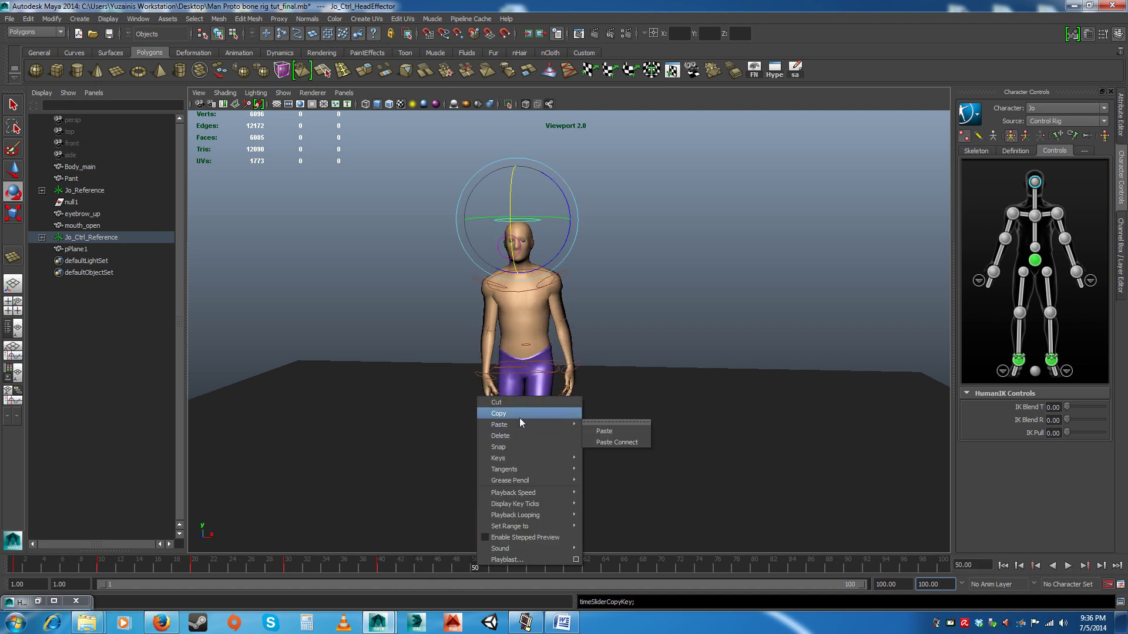
{"action": "left_click", "coordinate": [603, 431]}
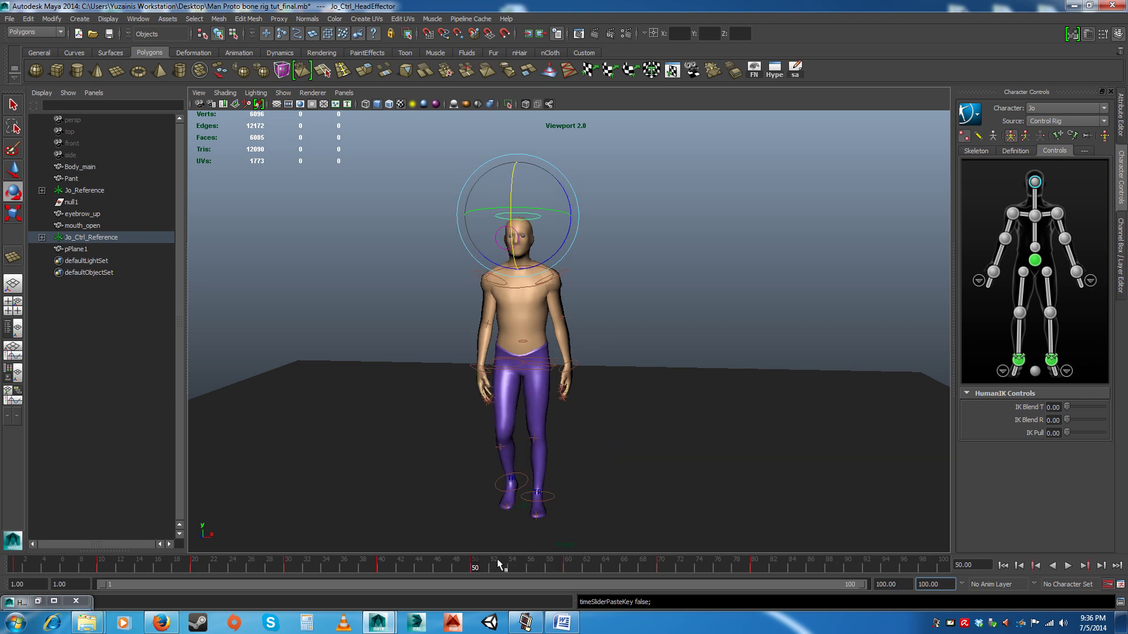
Step: Play past the pasted keys, and paste the copied walk keys again at frame 90
{"action": "key", "text": "alt+v"}
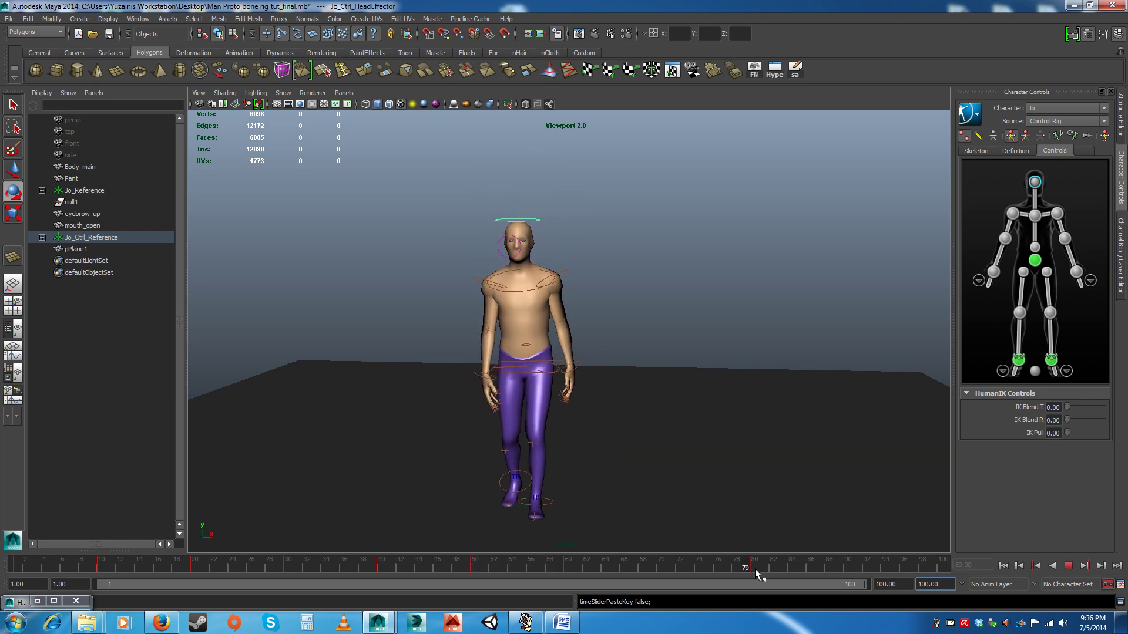
{"action": "left_click", "coordinate": [852, 568]}
{"action": "right_click", "coordinate": [848, 564]}
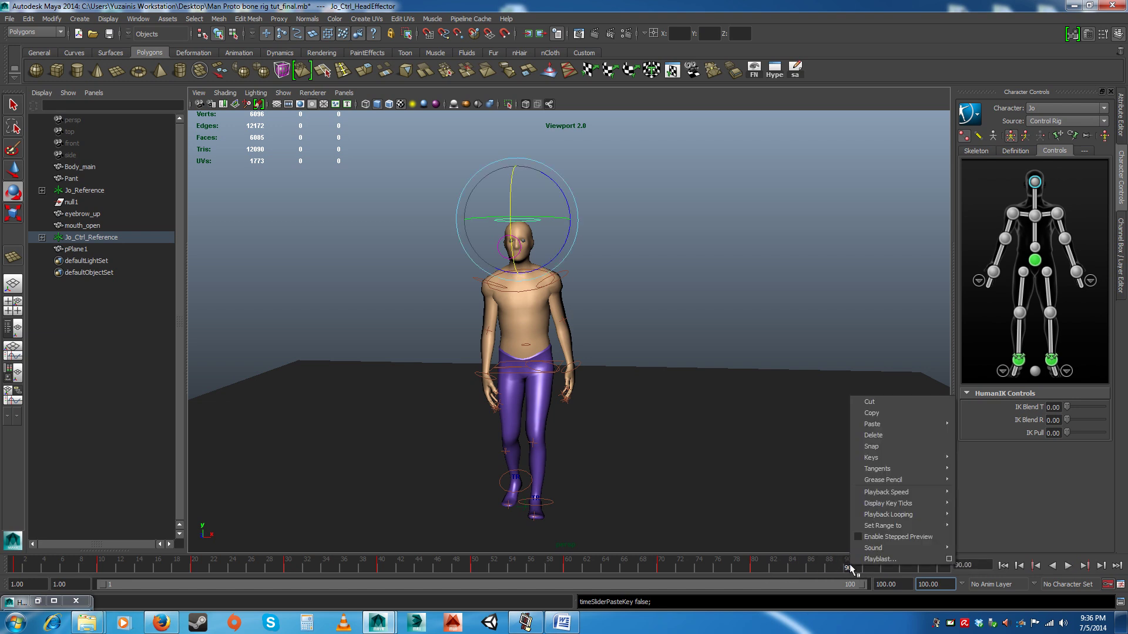
{"action": "mouse_move", "coordinate": [916, 424]}
{"action": "left_click", "coordinate": [977, 431]}
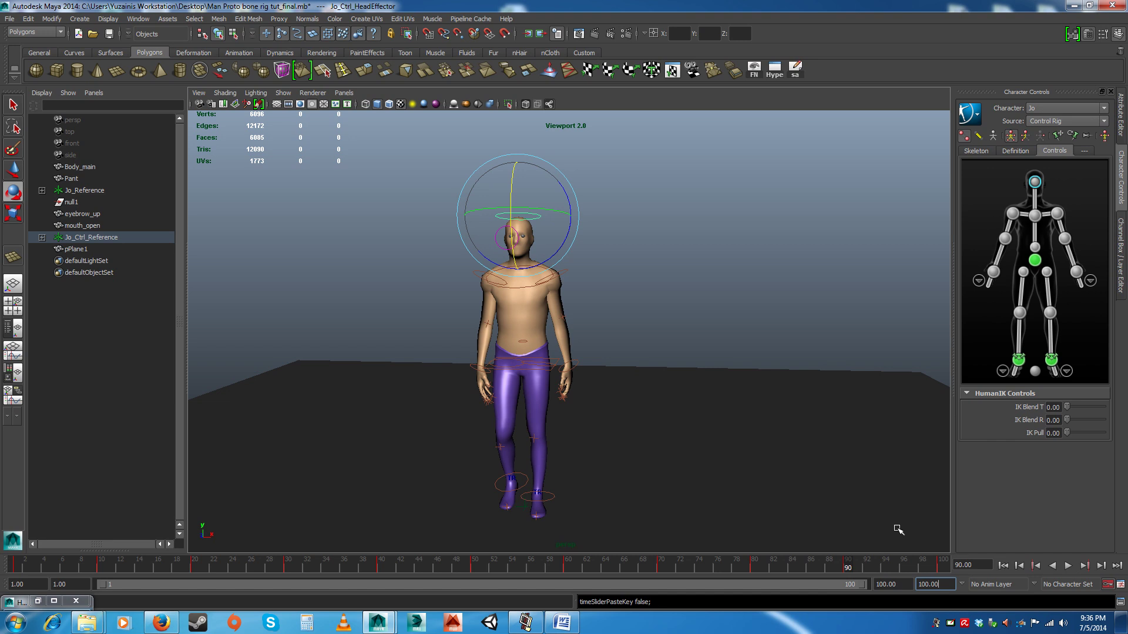
Step: Play the extended walk animation from the first frame and stop it after reviewing the repeated cycles
{"action": "left_click", "coordinate": [1002, 566]}
{"action": "left_click", "coordinate": [1068, 566]}
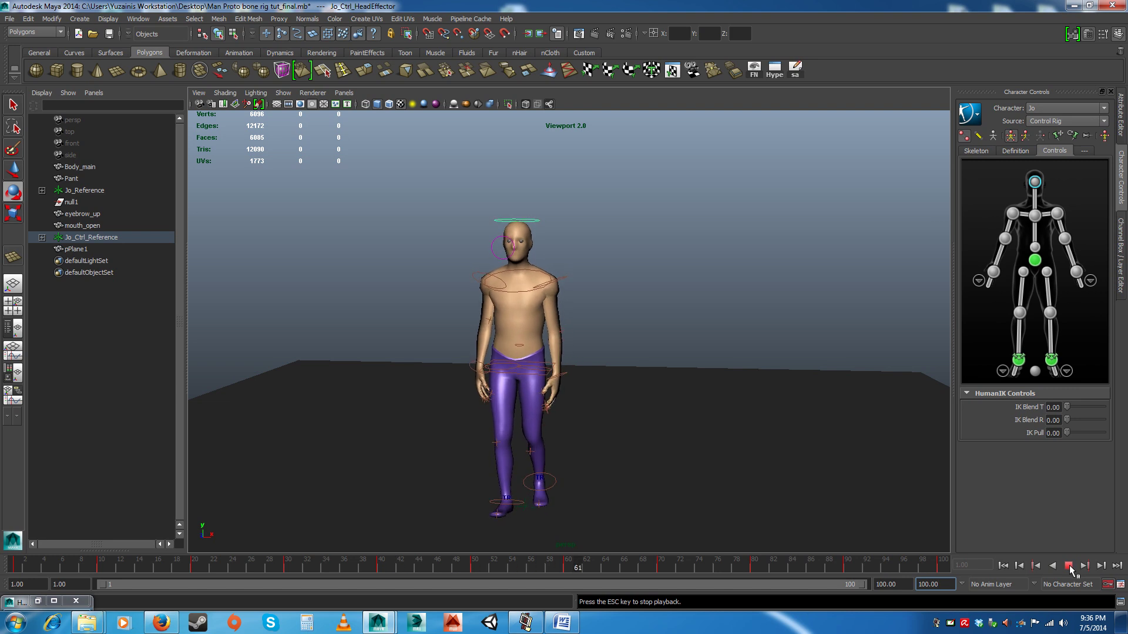
{"action": "left_click", "coordinate": [1070, 566]}
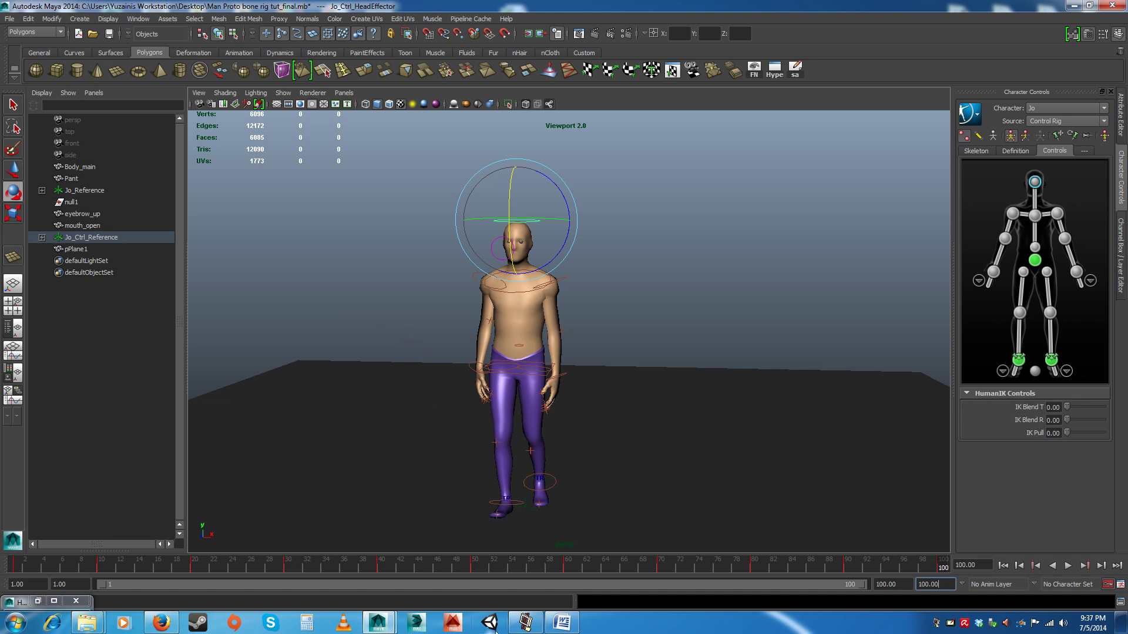
{"action": "left_click", "coordinate": [525, 622]}
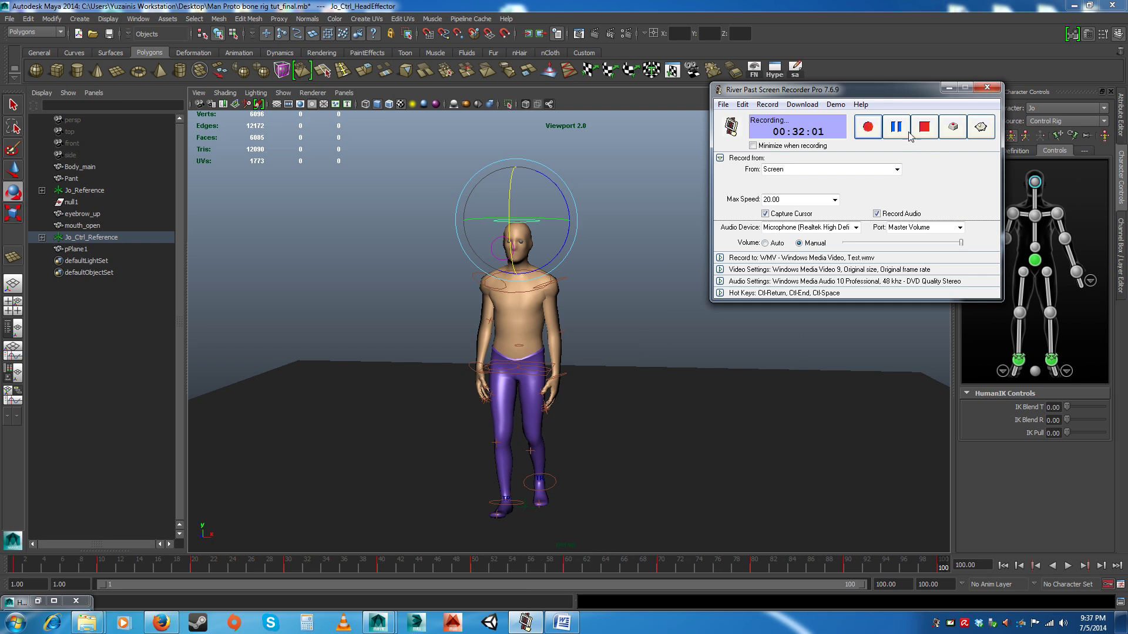